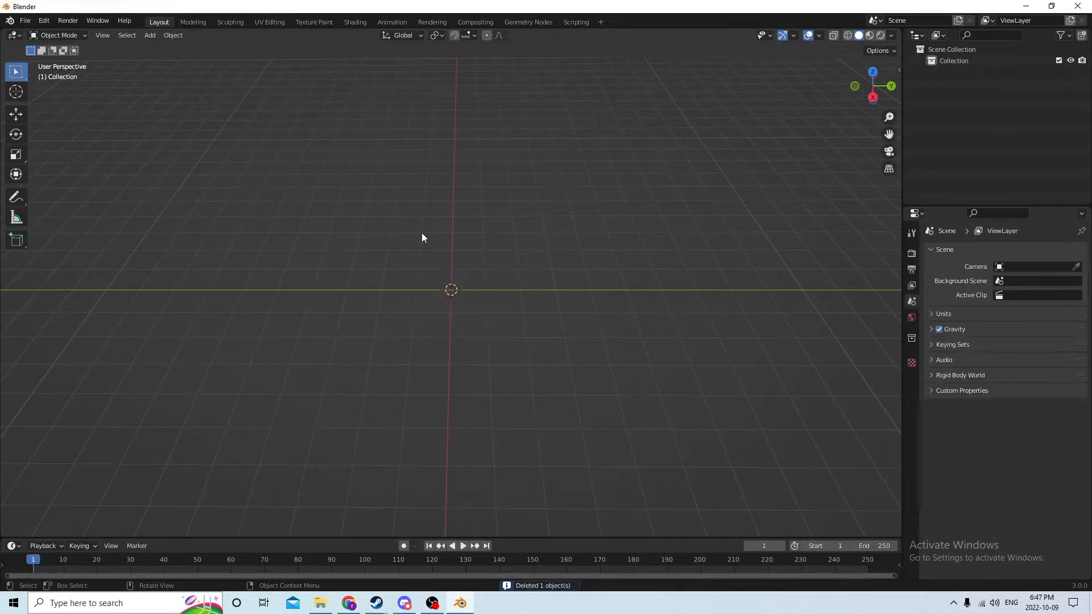
Add a cylinder mesh at the scene origin and leave it selected
{"action": "key", "text": "shift+a"}
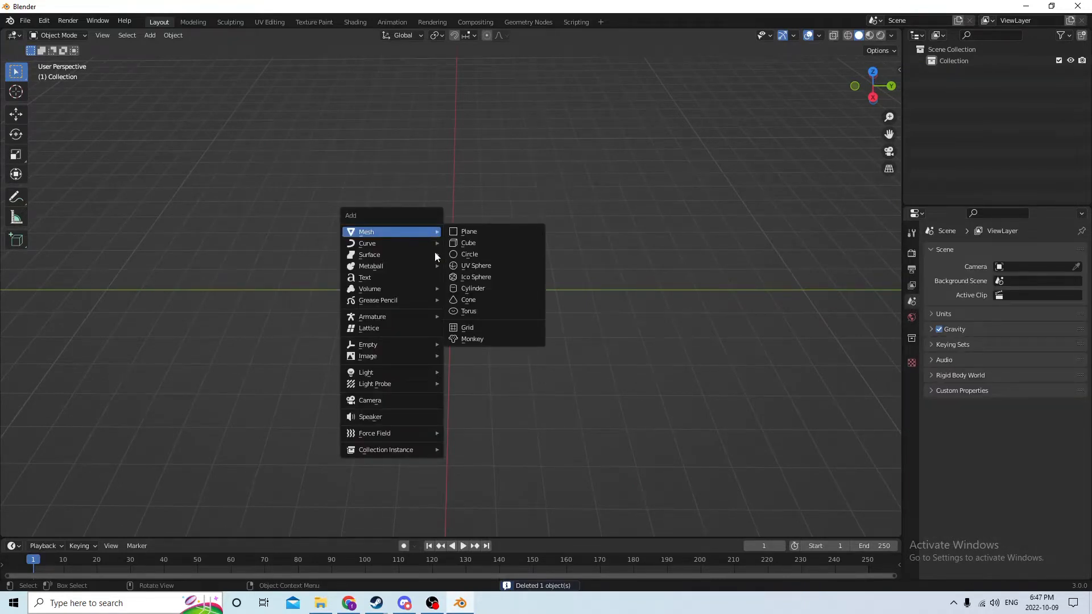
{"action": "left_click", "coordinate": [457, 291]}
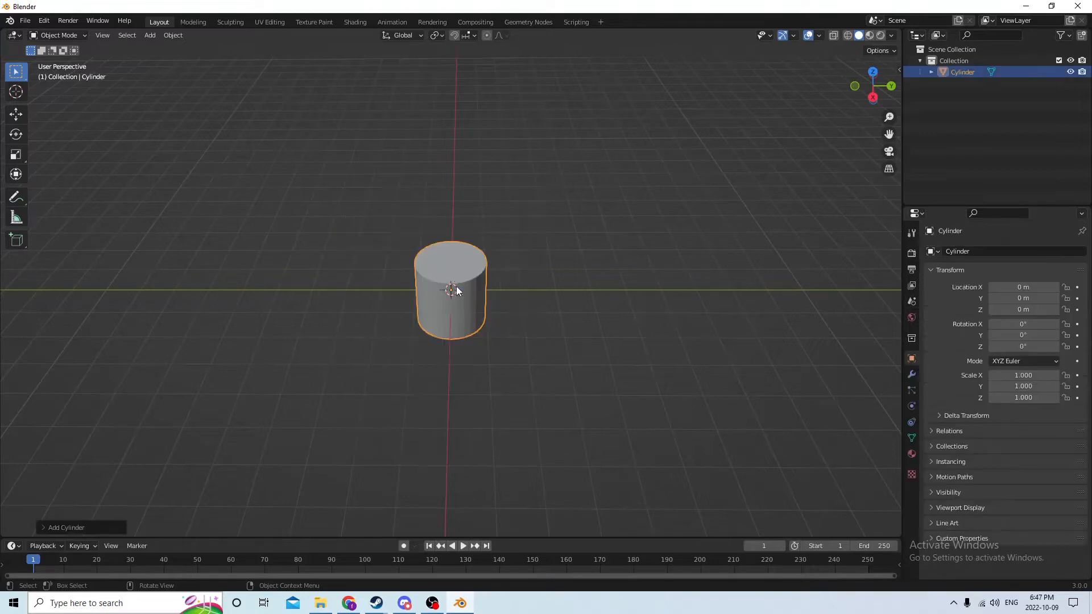
{"action": "middle_click_drag", "start_coordinate": [457, 286], "coordinate": [445, 257]}
{"action": "scroll", "coordinate": [463, 237], "scroll_direction": "up", "scroll_amount": 3}
{"action": "scroll", "coordinate": [466, 237], "scroll_direction": "up", "scroll_amount": 3}
{"action": "scroll", "coordinate": [466, 256], "scroll_direction": "down", "scroll_amount": 3}
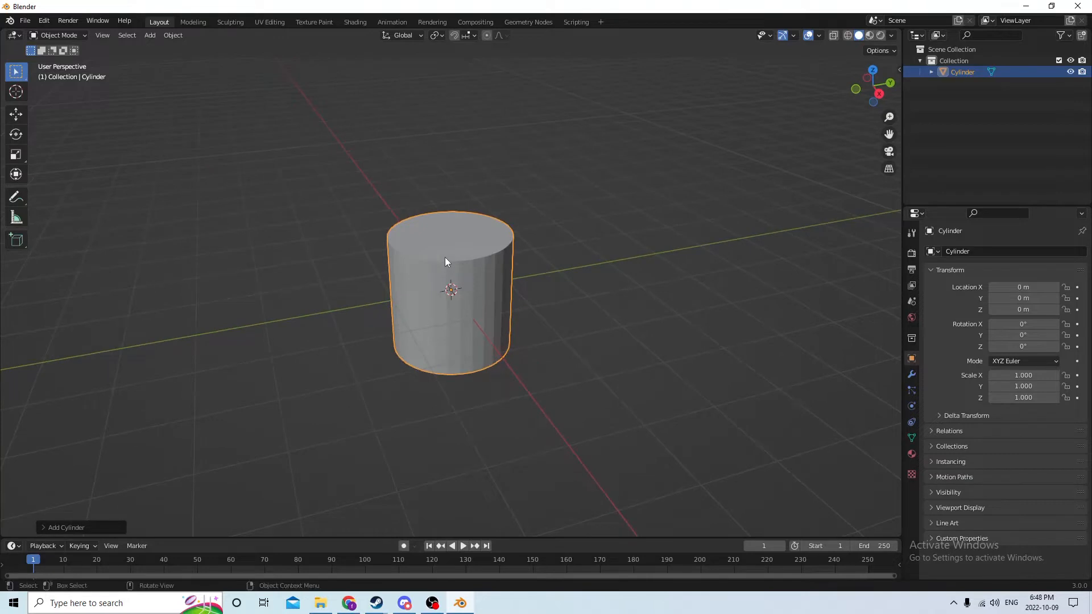
{"action": "left_click", "coordinate": [680, 339]}
{"action": "left_click", "coordinate": [462, 286]}
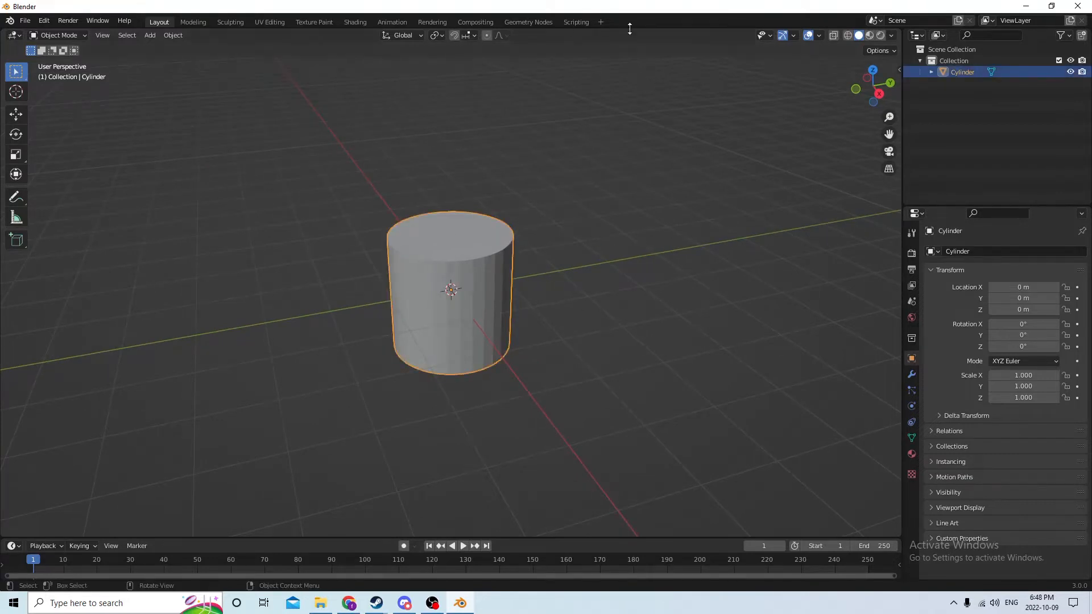
Set the transform orientation to Local and reduce the floor grid's scale in the viewport overlays
{"action": "left_click", "coordinate": [419, 36]}
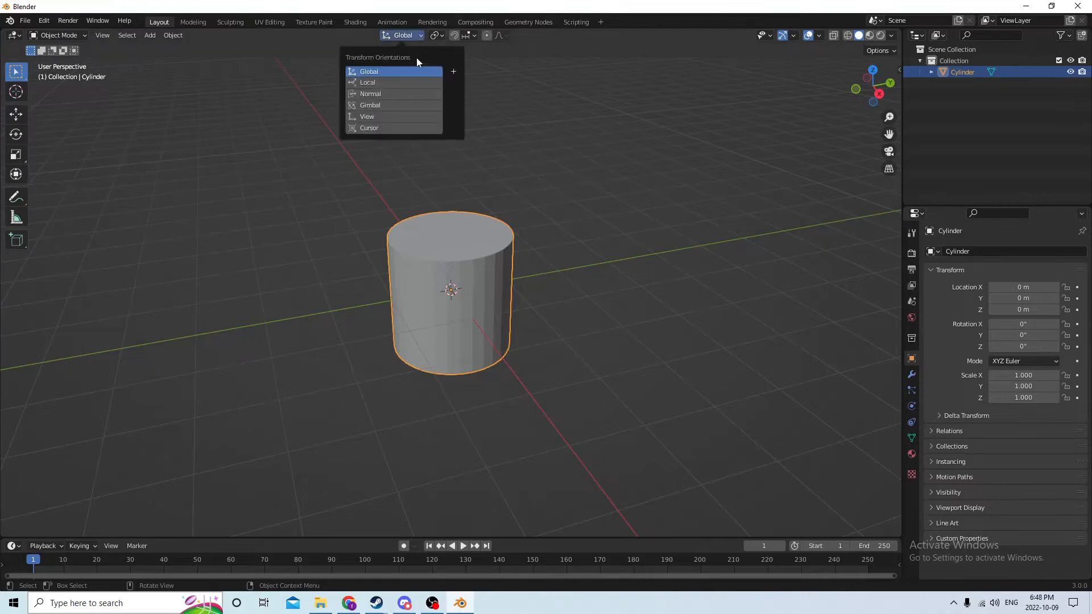
{"action": "left_click", "coordinate": [426, 83]}
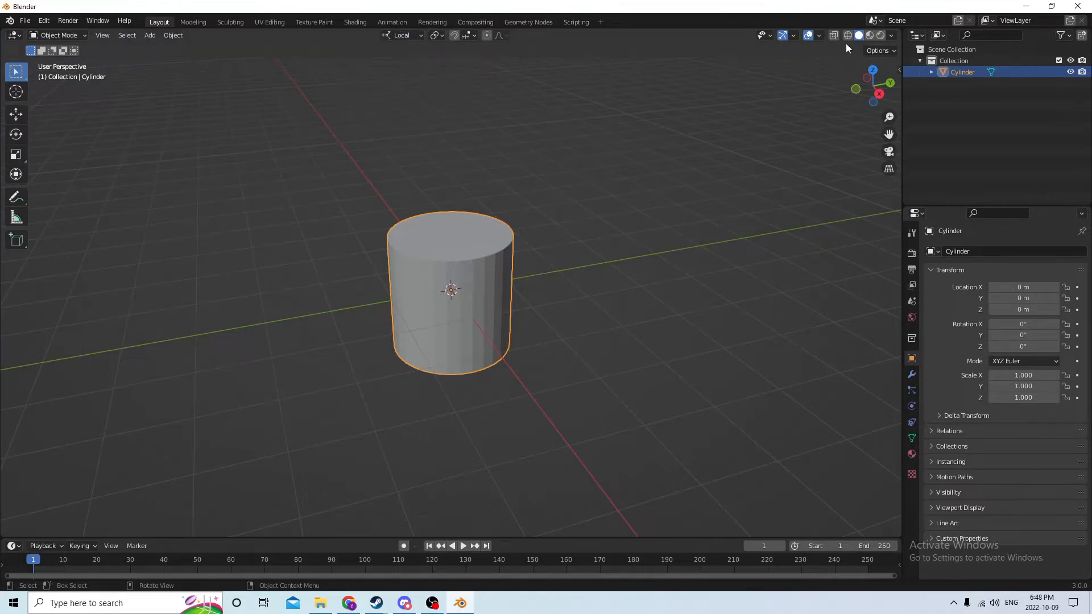
{"action": "left_click", "coordinate": [819, 36]}
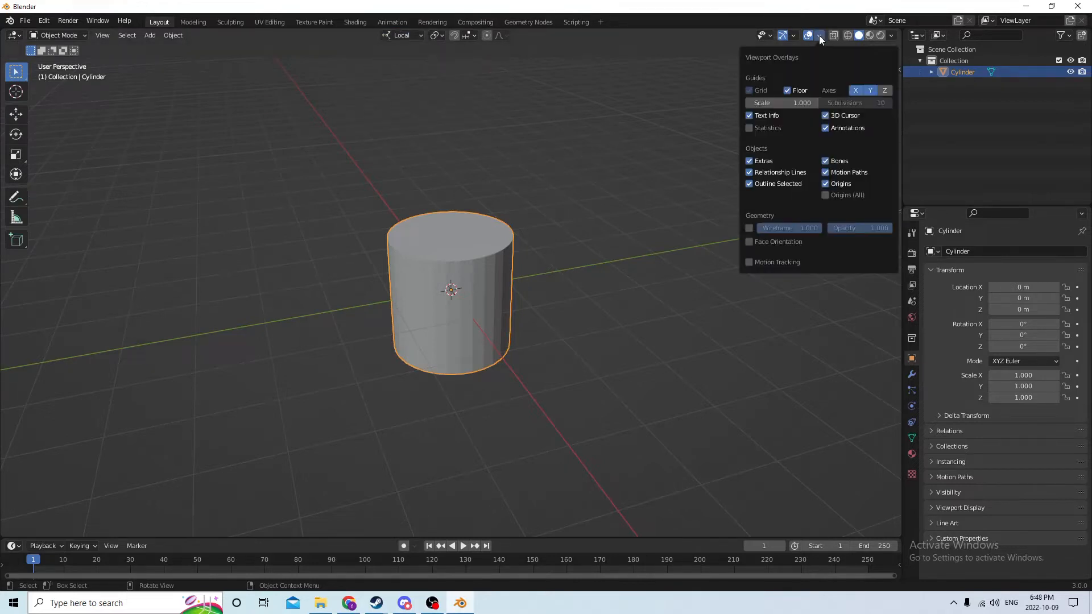
{"action": "left_click", "coordinate": [794, 103]}
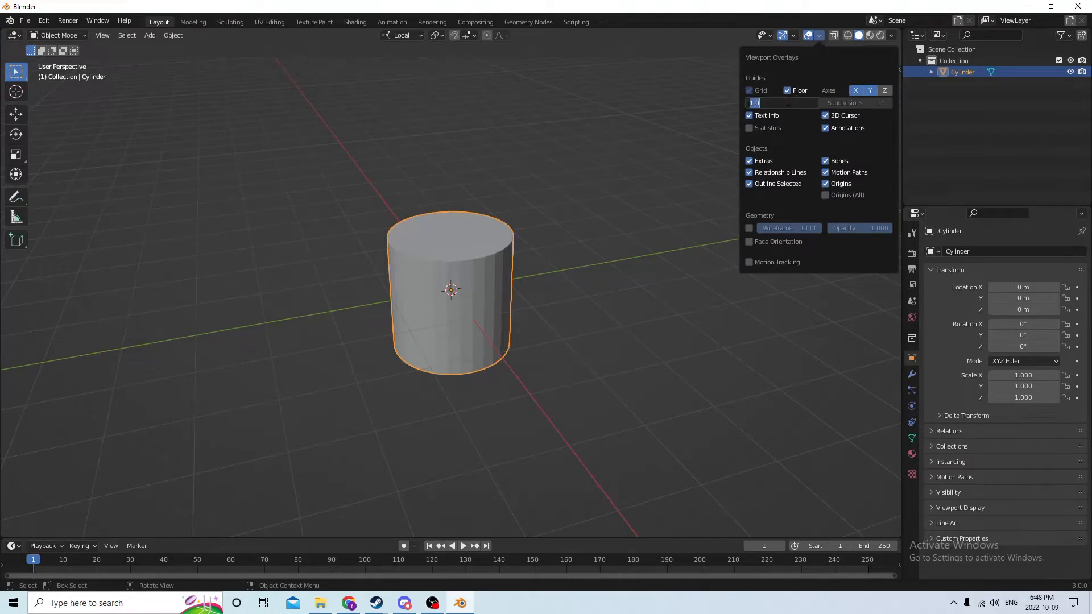
{"action": "key", "text": "BackSpace"}
{"action": "key", "text": "Return"}
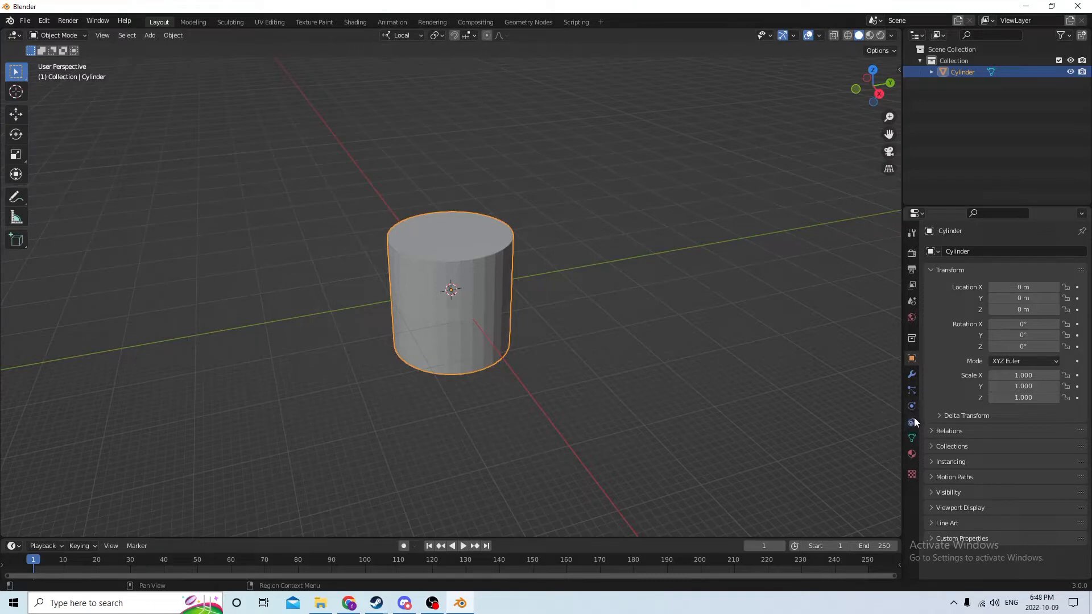
Set the scene's unit scale to 0.01, keeping the metric unit system
{"action": "left_click", "coordinate": [912, 376]}
{"action": "left_click", "coordinate": [912, 358]}
{"action": "left_click", "coordinate": [913, 303]}
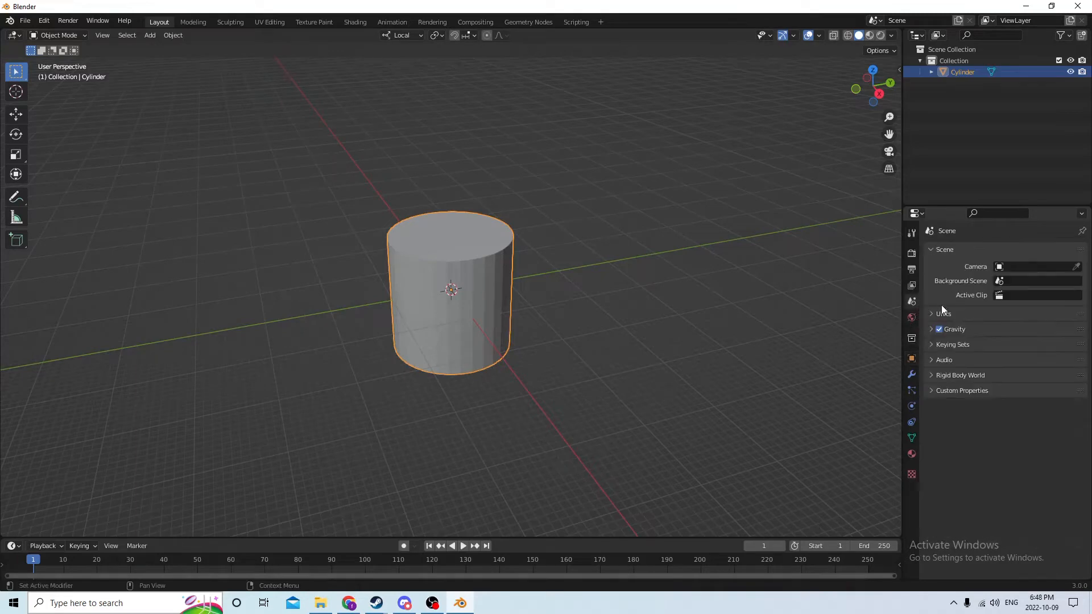
{"action": "left_click", "coordinate": [948, 314]}
{"action": "left_click", "coordinate": [950, 314]}
{"action": "left_click", "coordinate": [950, 314]}
{"action": "left_click", "coordinate": [1036, 344]}
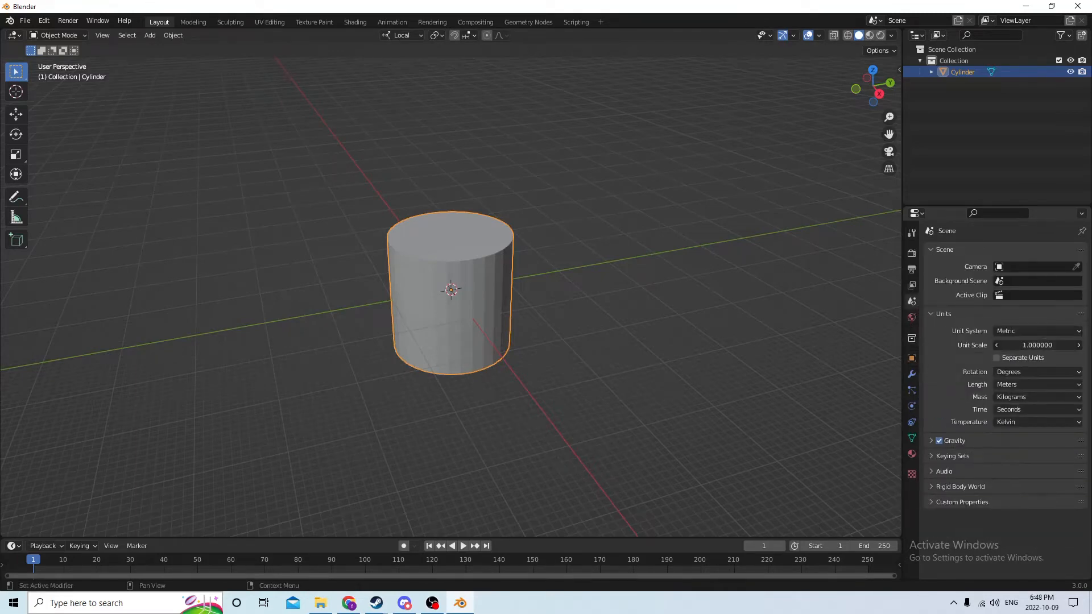
{"action": "key", "text": "BackSpace"}
{"action": "type", "text": ".01"}
{"action": "key", "text": "Return"}
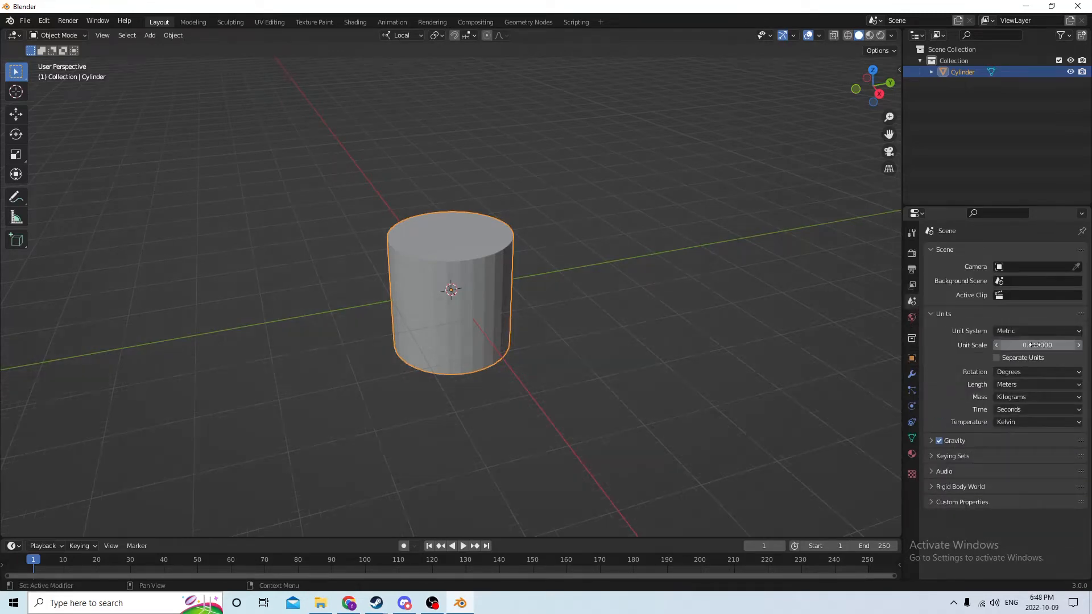
Scale the cylinder down uniformly to about 0.195 of its original size
{"action": "middle_click_drag", "start_coordinate": [567, 138], "coordinate": [681, 149]}
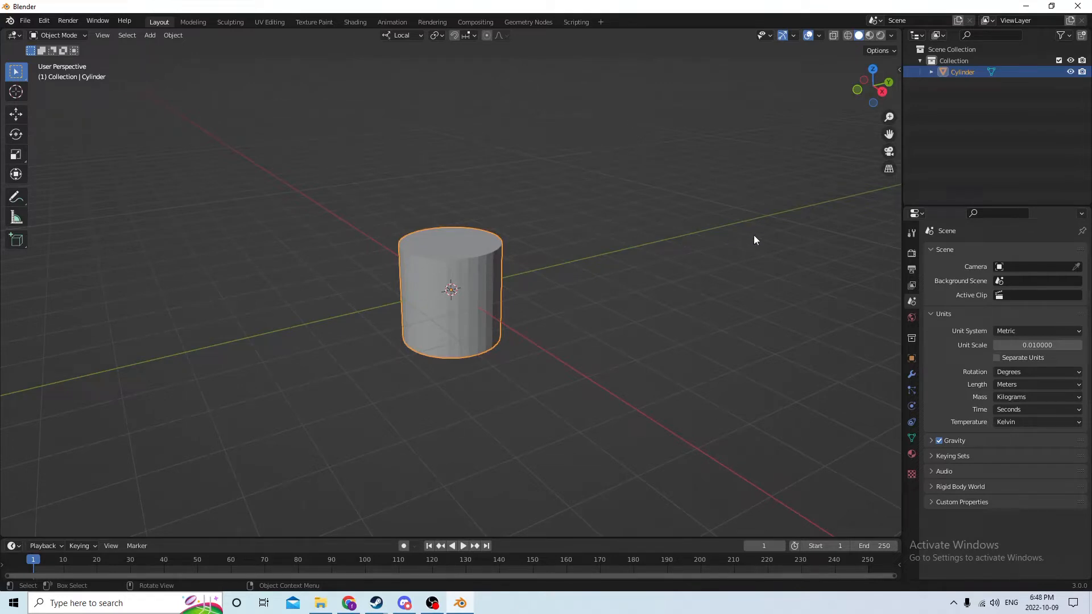
{"action": "key", "text": "s"}
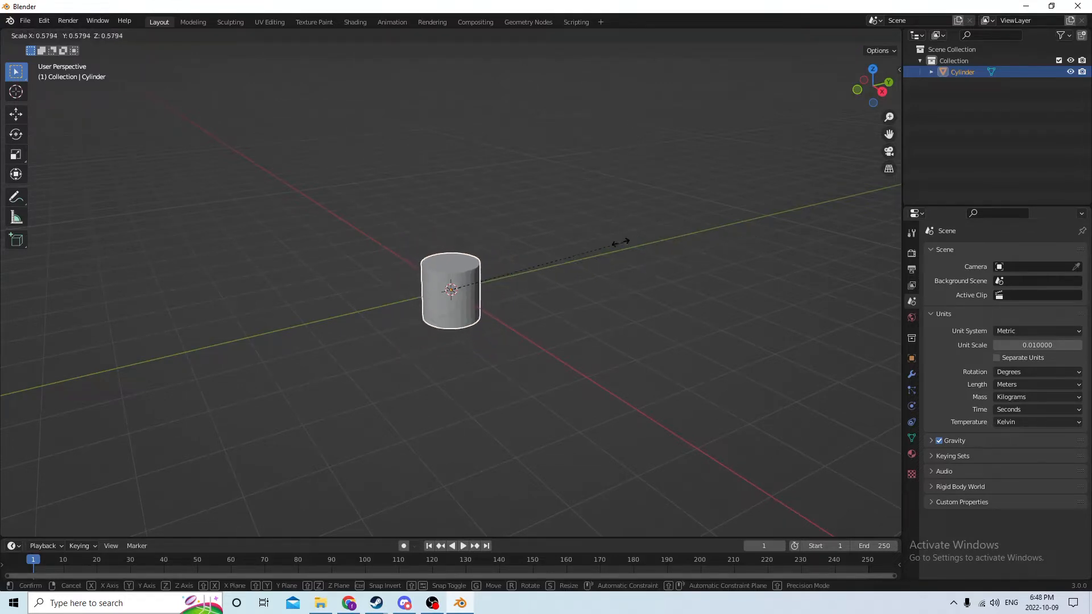
{"action": "left_click", "coordinate": [497, 267]}
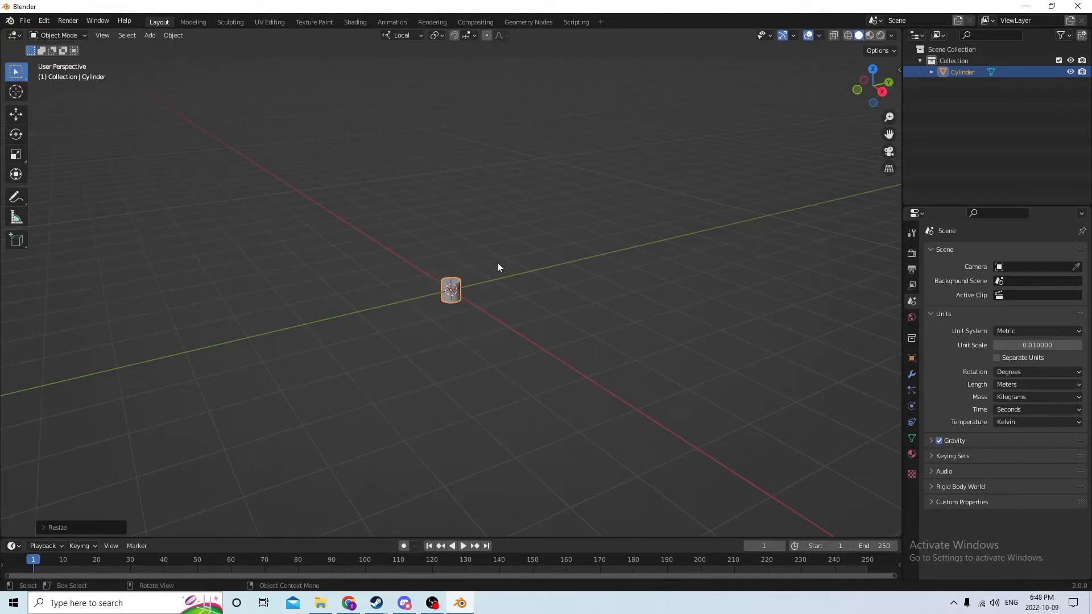
Stretch the cylinder along its Z axis into a tall thin post with a Z scale of about 1.72
{"action": "left_click", "coordinate": [16, 154]}
{"action": "left_click_drag", "start_coordinate": [452, 247], "coordinate": [458, 454]}
{"action": "scroll", "coordinate": [552, 356], "scroll_direction": "down", "scroll_amount": 3}
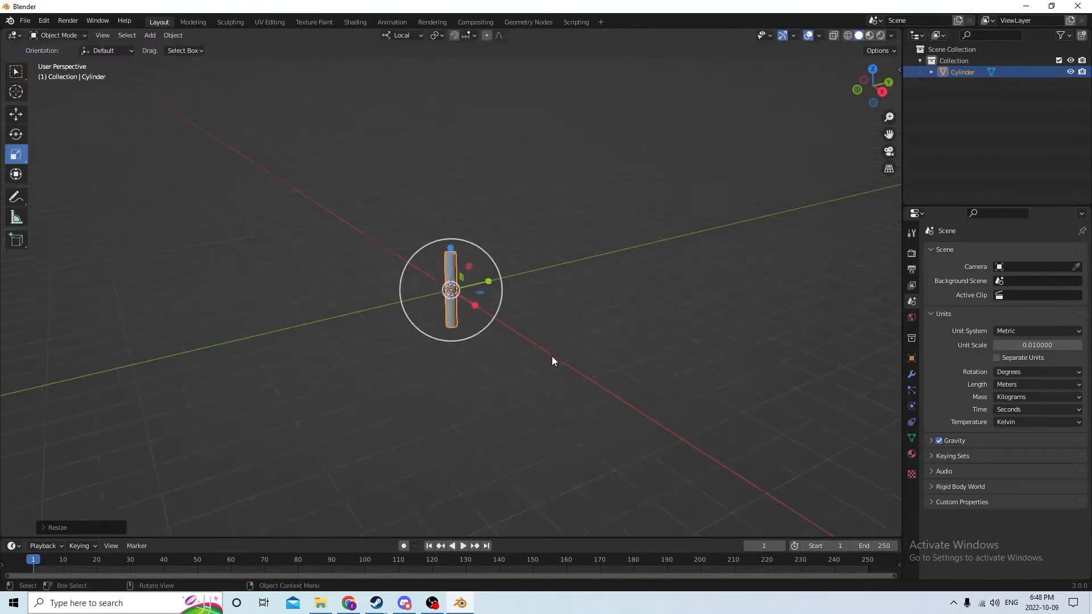
{"action": "mouse_move", "coordinate": [552, 358]}
{"action": "middle_mouse_down"}
{"action": "mouse_move", "coordinate": [395, 390]}
{"action": "mouse_move", "coordinate": [495, 363]}
{"action": "mouse_move", "coordinate": [620, 394]}
{"action": "mouse_move", "coordinate": [565, 353]}
{"action": "middle_mouse_up"}
{"action": "scroll", "coordinate": [507, 364], "scroll_direction": "up", "scroll_amount": 2}
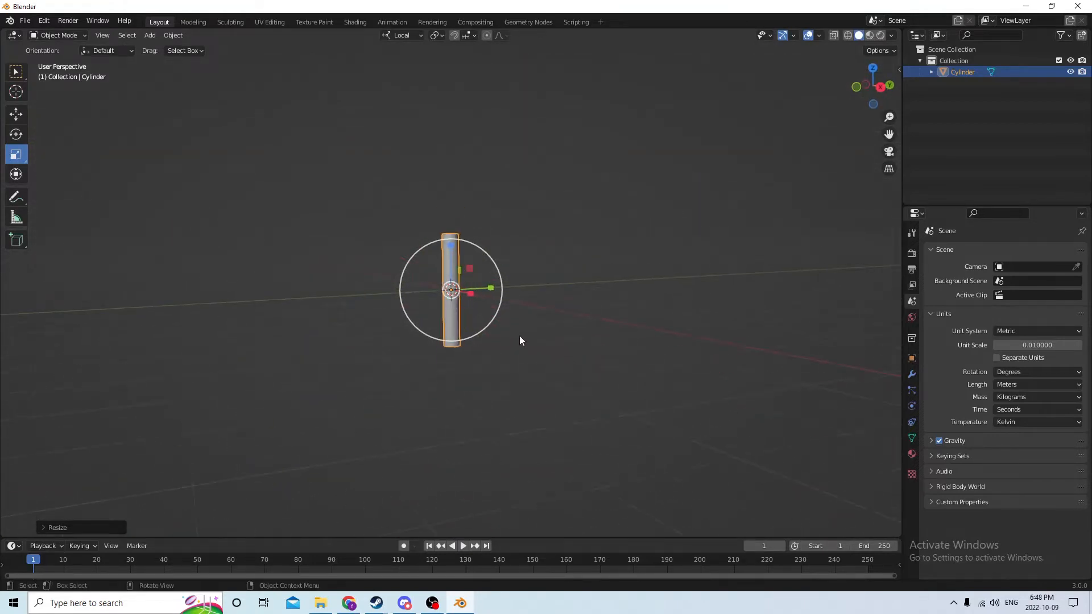
{"action": "left_click_drag", "start_coordinate": [450, 246], "coordinate": [442, 234]}
{"action": "middle_click_drag", "start_coordinate": [443, 233], "coordinate": [437, 258]}
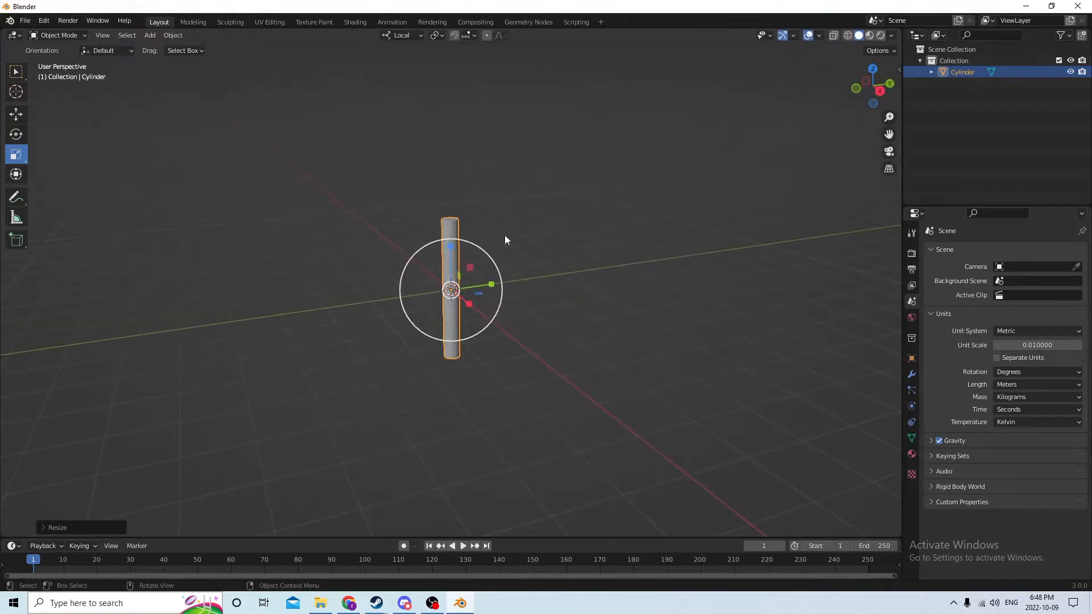
Move the post away from the origin along X and Y to about X 0.019 m and Y 0.02 m
{"action": "middle_click_drag", "start_coordinate": [505, 235], "coordinate": [480, 251]}
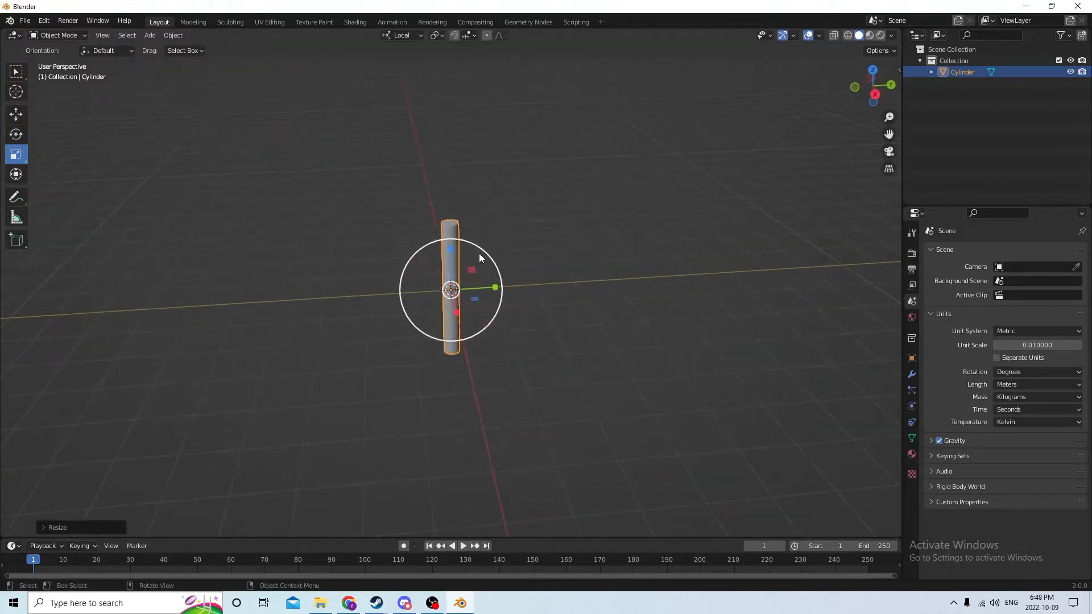
{"action": "left_click", "coordinate": [16, 115]}
{"action": "middle_click_drag", "start_coordinate": [188, 153], "coordinate": [537, 264]}
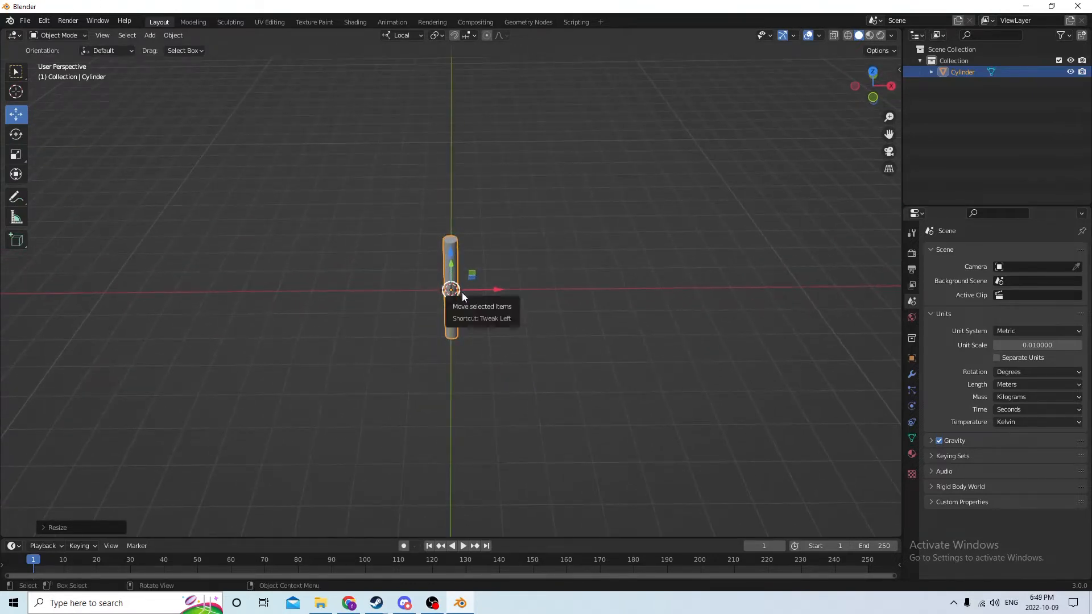
{"action": "left_click", "coordinate": [912, 339]}
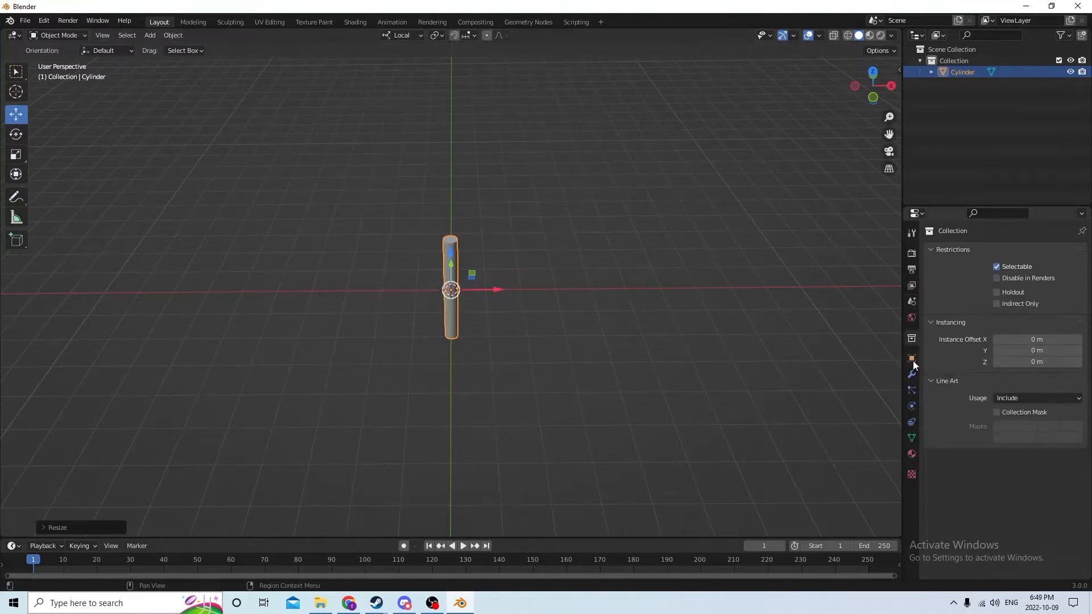
{"action": "left_click", "coordinate": [912, 359]}
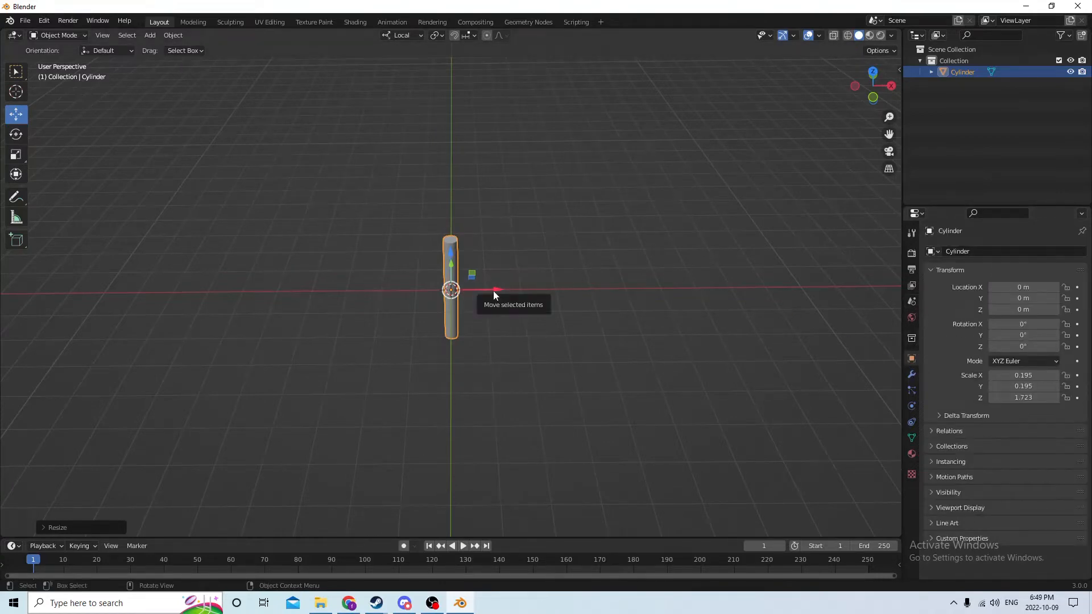
{"action": "left_click_drag", "start_coordinate": [494, 291], "coordinate": [561, 291]}
{"action": "middle_click_drag", "start_coordinate": [548, 284], "coordinate": [498, 346]}
{"action": "left_click_drag", "start_coordinate": [499, 347], "coordinate": [636, 349]}
{"action": "middle_click_drag", "start_coordinate": [636, 349], "coordinate": [598, 337]}
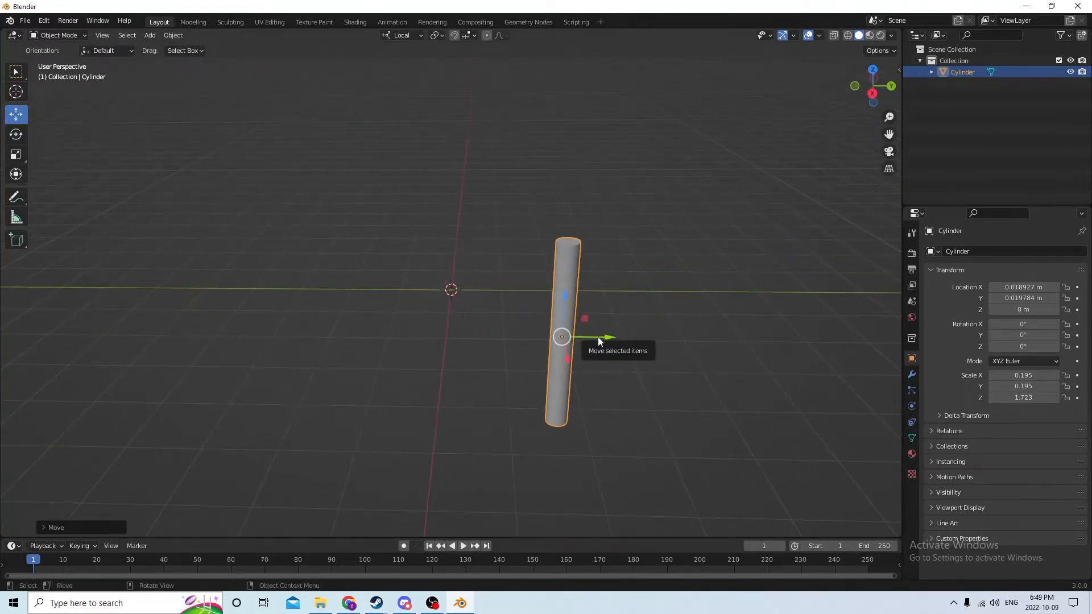
Duplicate the post in place and set the copy's Y location to -0.019784 m
{"action": "key", "text": "shift+d"}
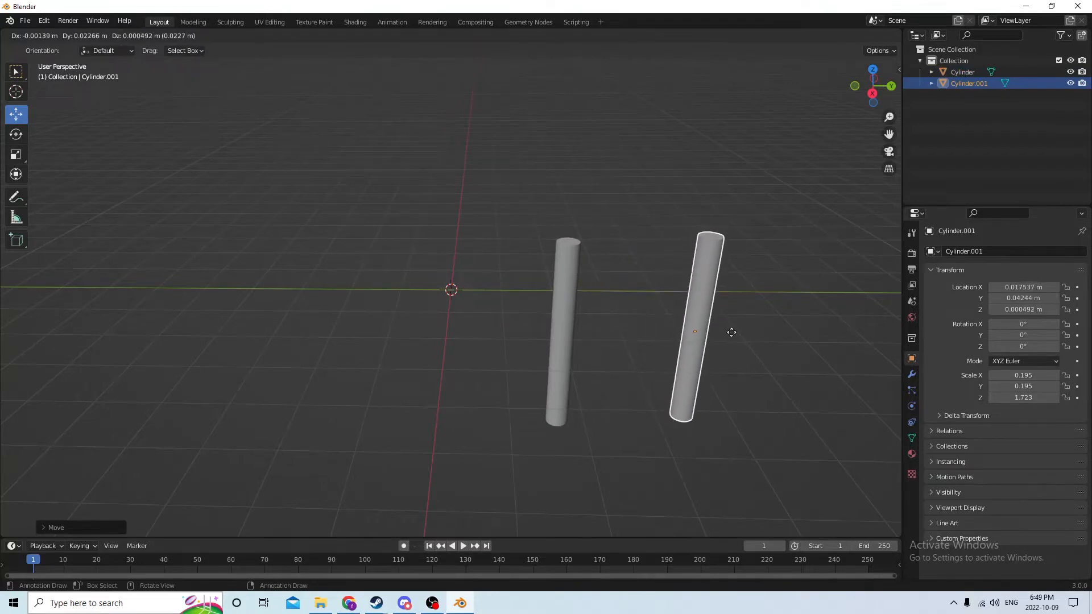
{"action": "key", "text": "Escape"}
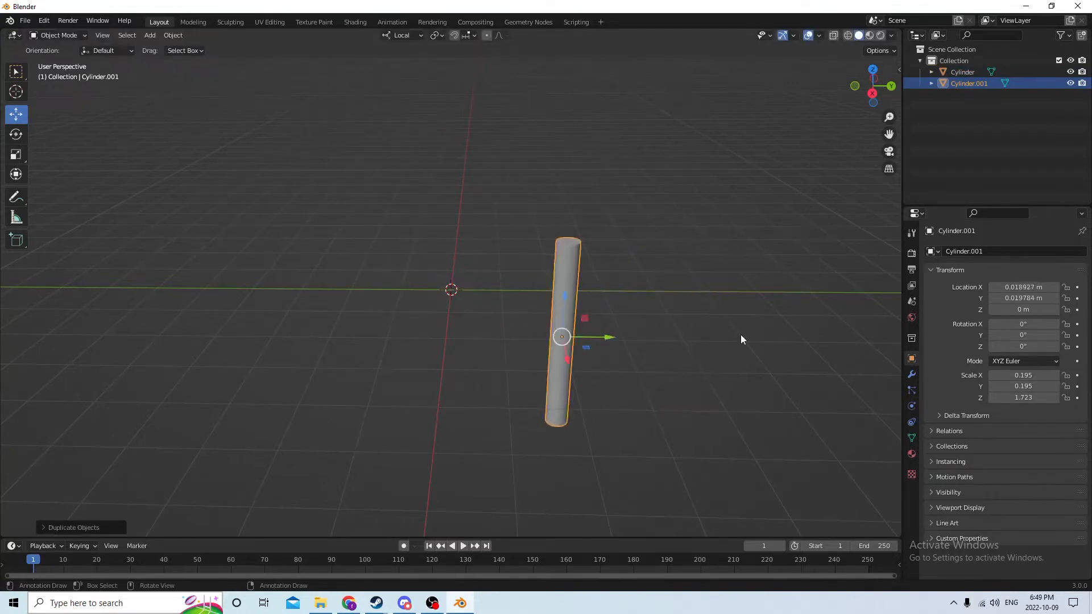
{"action": "left_click", "coordinate": [1024, 298]}
{"action": "left_click", "coordinate": [992, 299]}
{"action": "type", "text": "-"}
{"action": "key", "text": "Return"}
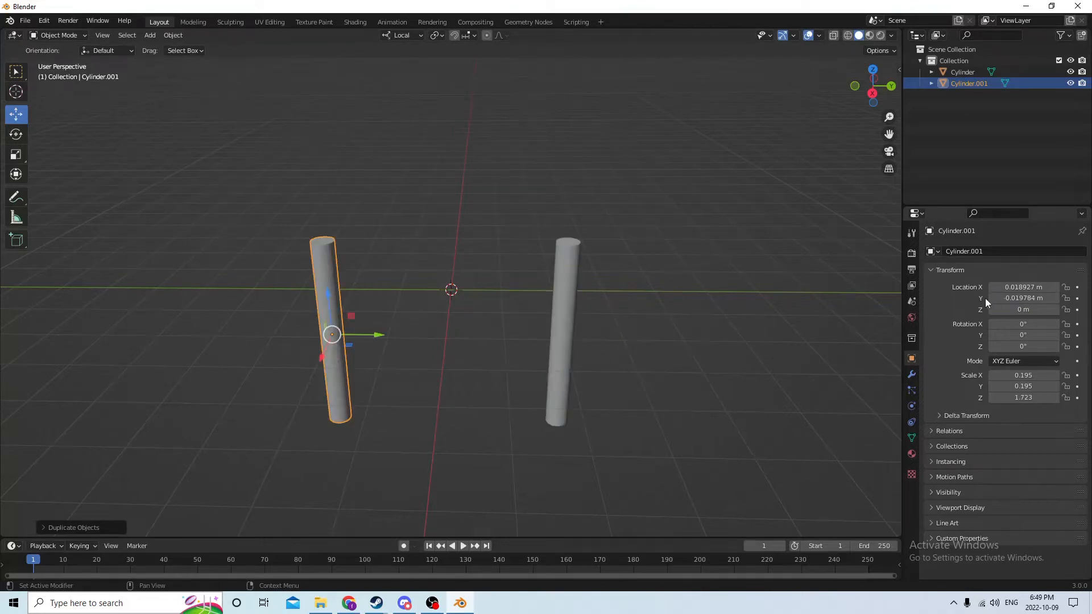
Duplicate the second post in place and set the new copy's X location to -0.018927 m
{"action": "mouse_move", "coordinate": [657, 292]}
{"action": "middle_mouse_down"}
{"action": "mouse_move", "coordinate": [741, 322]}
{"action": "mouse_move", "coordinate": [765, 309]}
{"action": "mouse_move", "coordinate": [660, 291]}
{"action": "middle_mouse_up"}
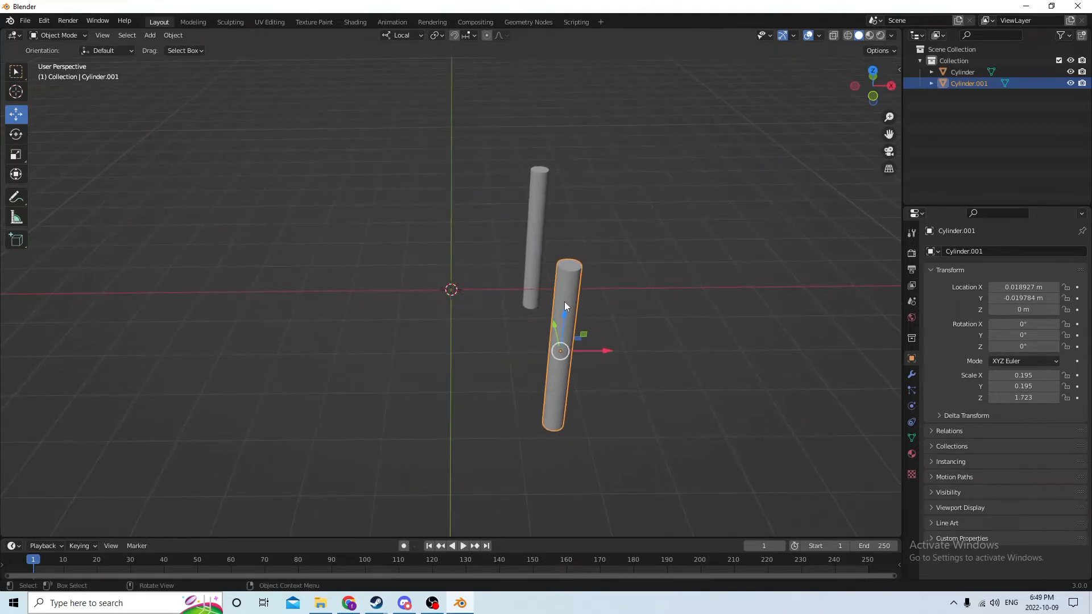
{"action": "key", "text": "shift+d"}
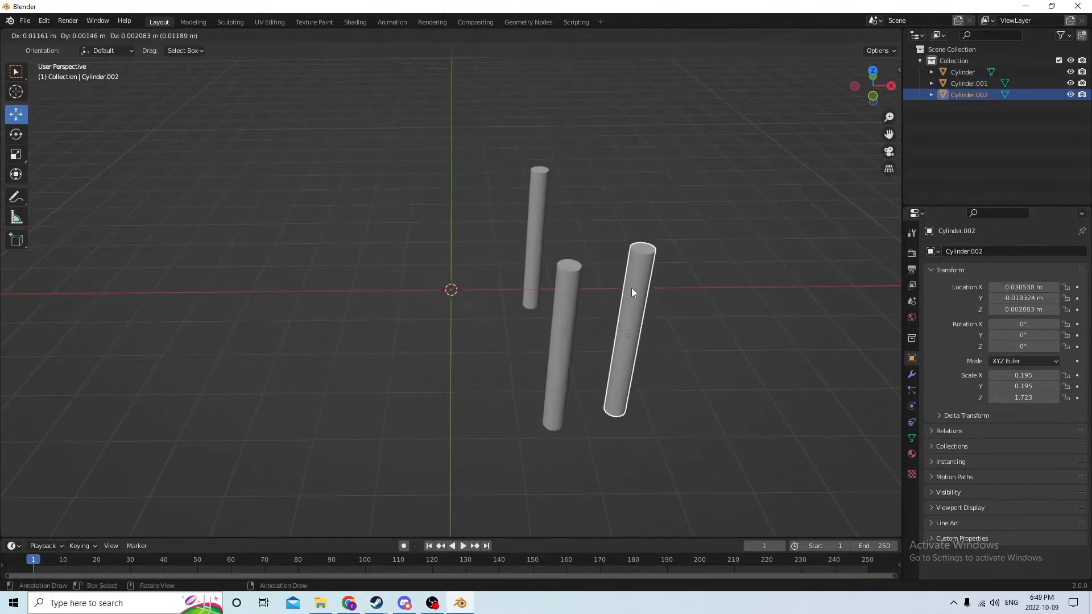
{"action": "key", "text": "Escape"}
{"action": "left_click", "coordinate": [1016, 286]}
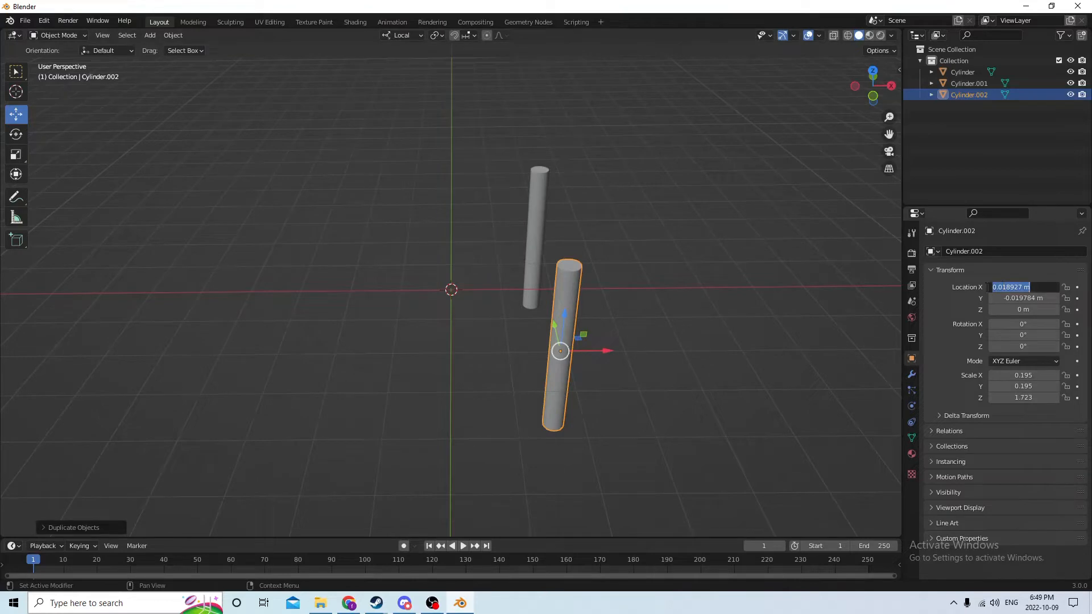
{"action": "left_click", "coordinate": [992, 288]}
{"action": "type", "text": "-"}
{"action": "key", "text": "Return"}
Duplicate the original post at positive X and Y in place and set the copy's X location to -0.018927 m
{"action": "middle_click_drag", "start_coordinate": [811, 279], "coordinate": [762, 254]}
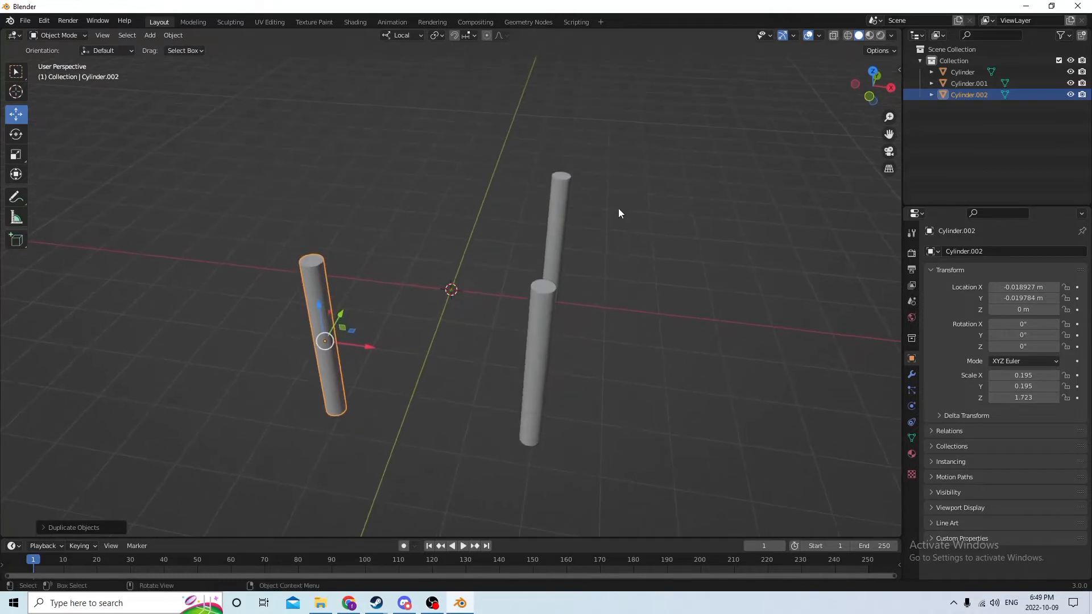
{"action": "left_click", "coordinate": [552, 207]}
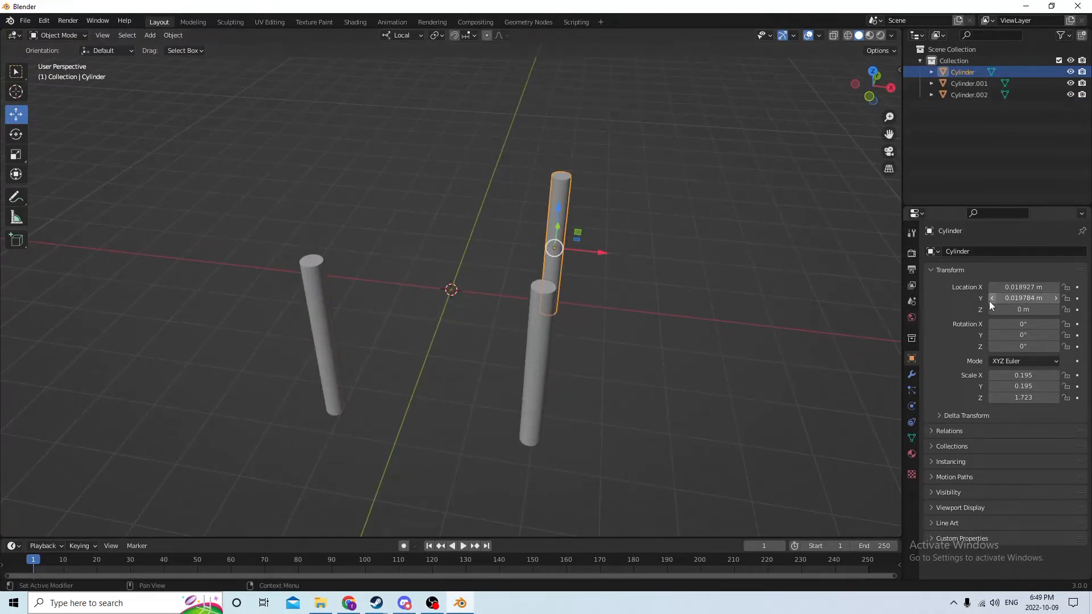
{"action": "left_click", "coordinate": [1024, 287]}
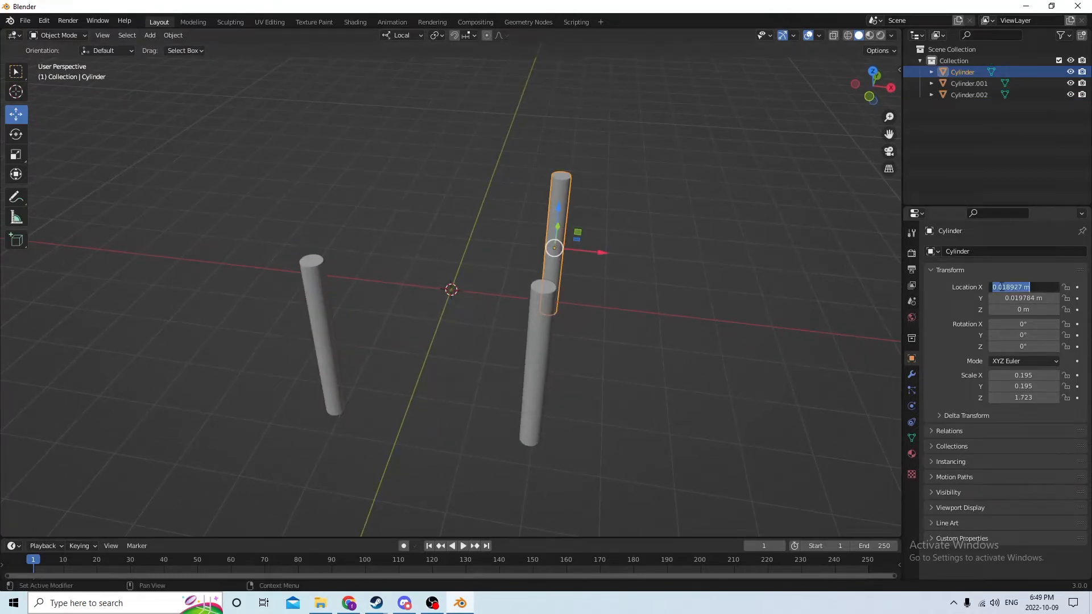
{"action": "left_click", "coordinate": [685, 276]}
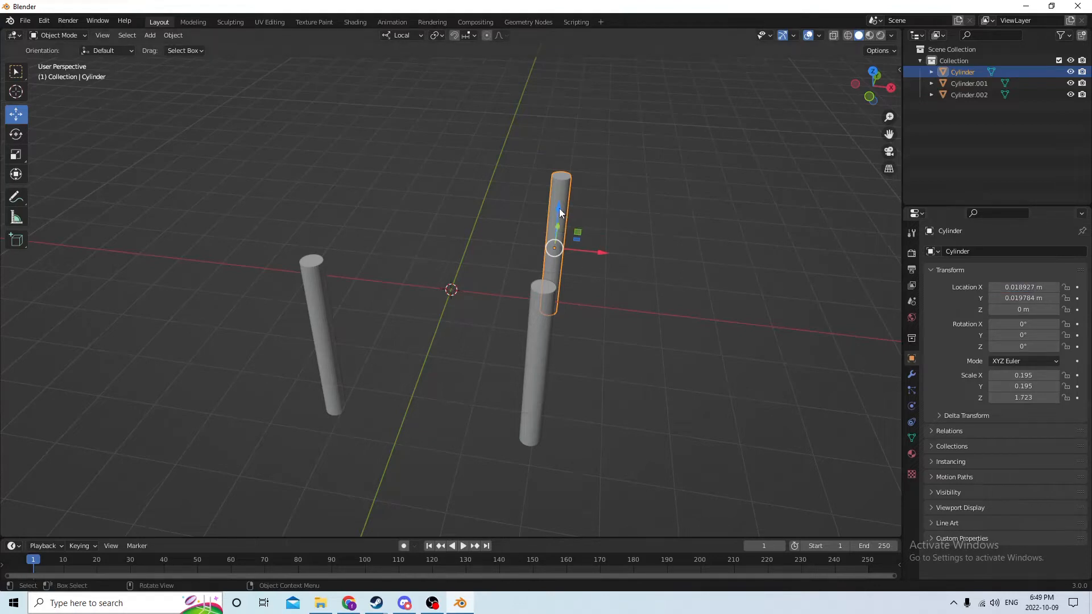
{"action": "key", "text": "shift+d"}
{"action": "right_click", "coordinate": [698, 217]}
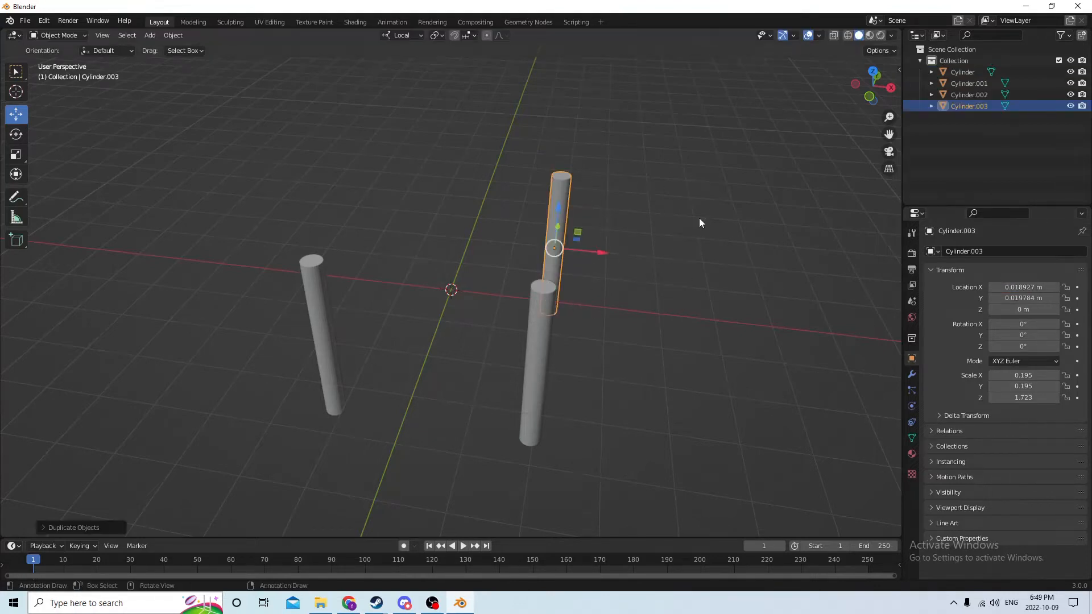
{"action": "left_click", "coordinate": [991, 287]}
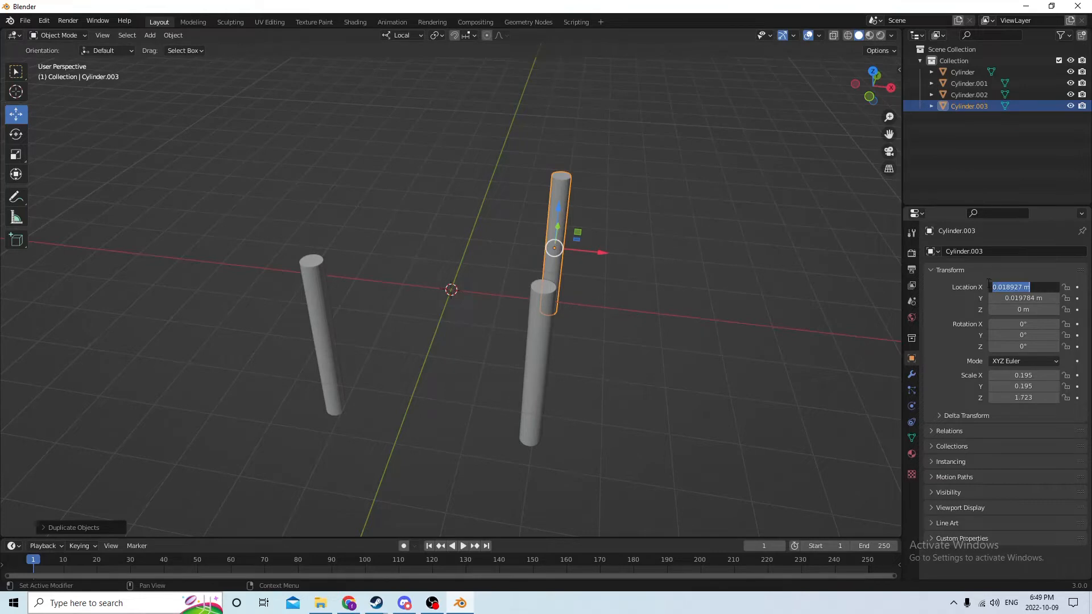
{"action": "left_click", "coordinate": [994, 287]}
{"action": "type", "text": "-"}
{"action": "key", "text": "Return"}
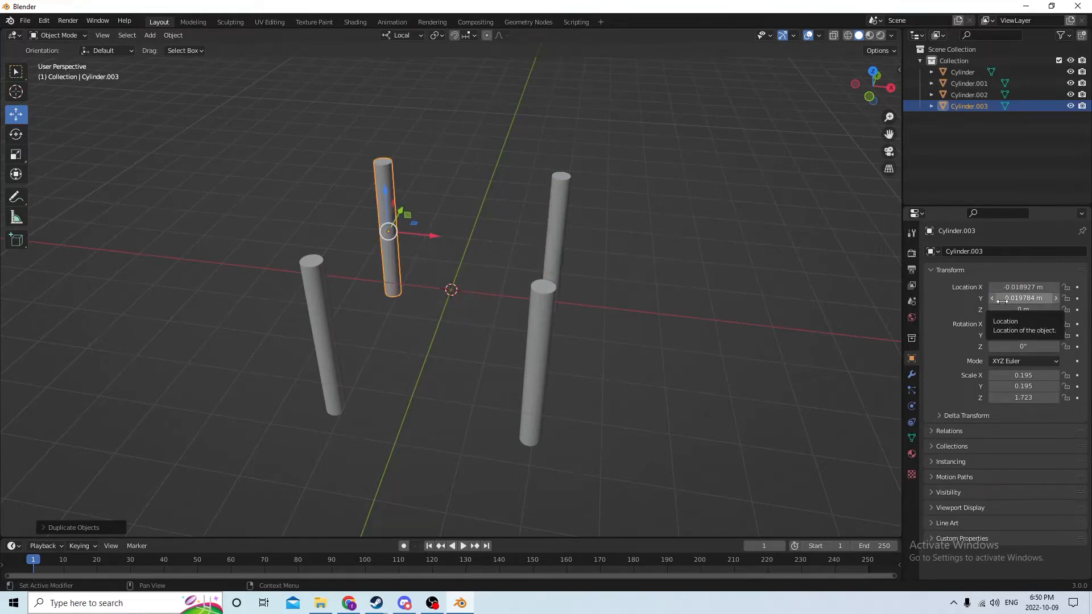
Duplicate the fourth post and centre the copy between the two posts at positive Y by setting its X location to 0 m
{"action": "middle_click_drag", "start_coordinate": [704, 241], "coordinate": [692, 238]}
{"action": "middle_click_drag", "start_coordinate": [613, 234], "coordinate": [622, 245]}
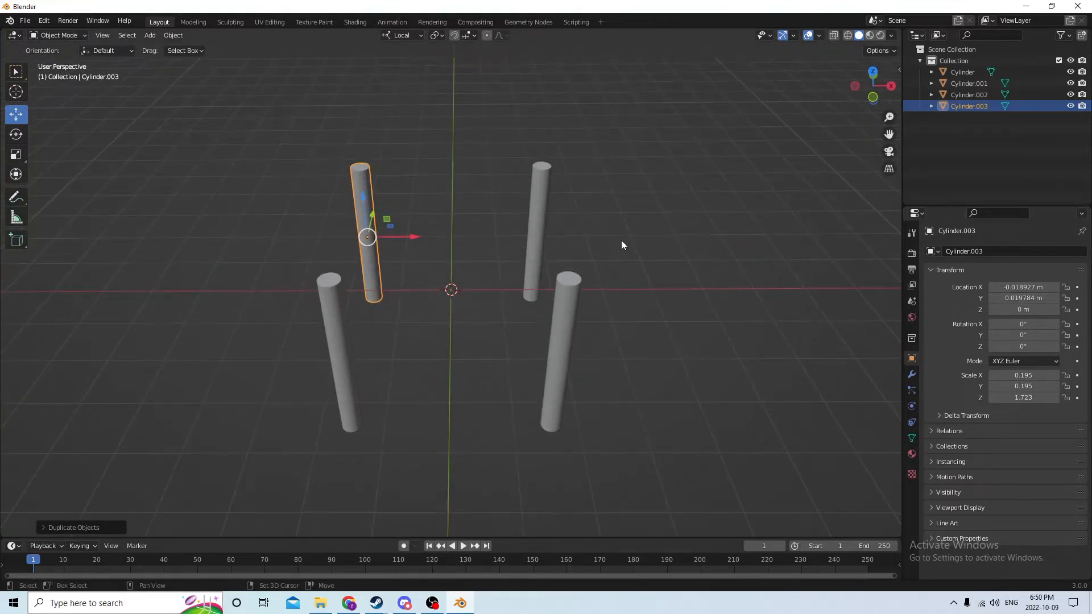
{"action": "key", "text": "shift+d"}
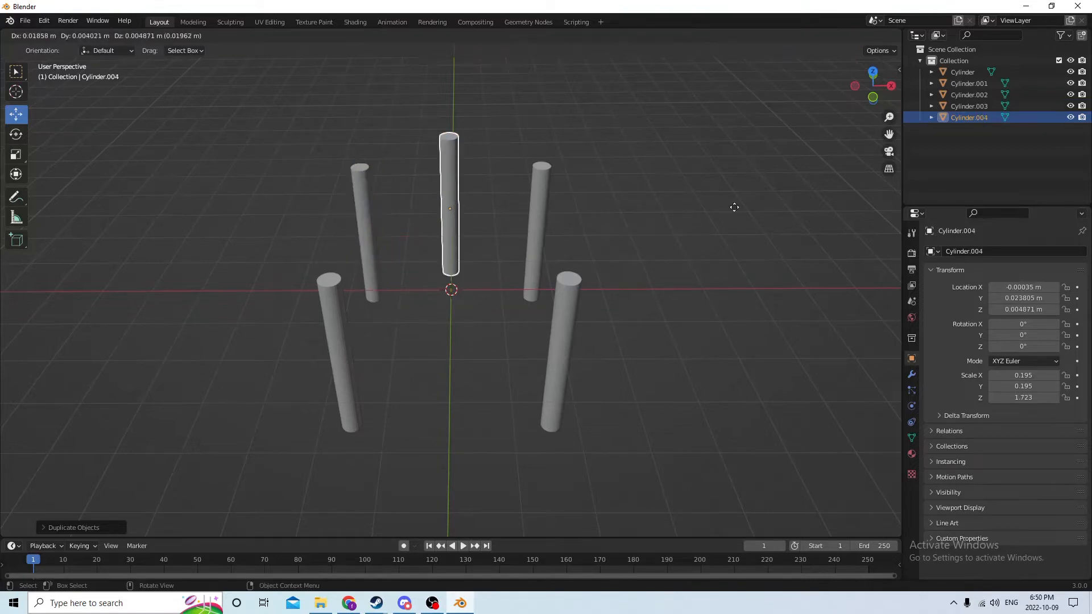
{"action": "key", "text": "Escape"}
{"action": "left_click_drag", "start_coordinate": [407, 237], "coordinate": [457, 246]}
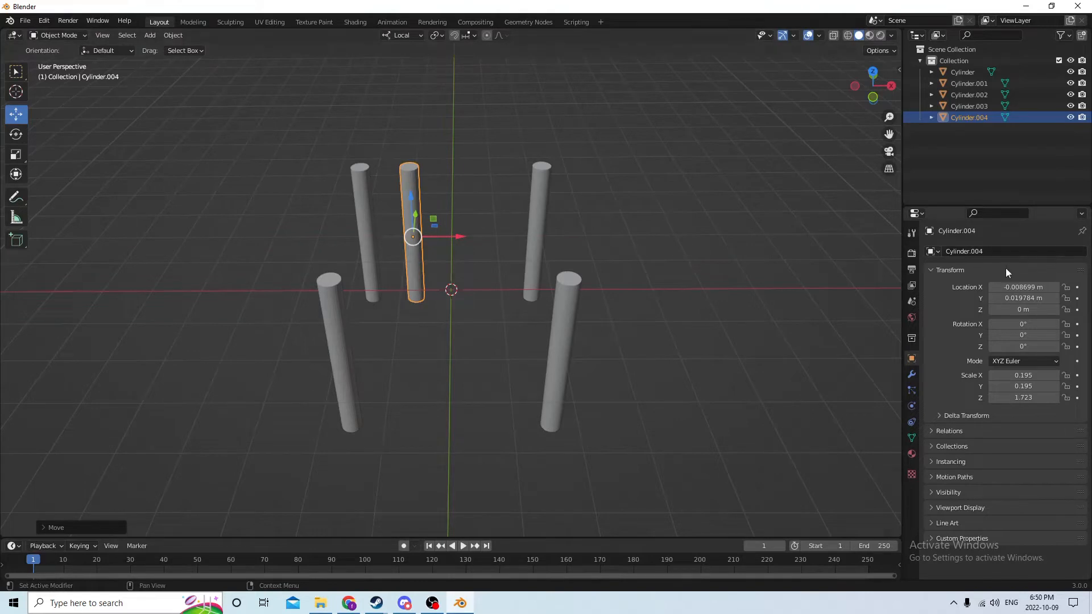
{"action": "left_click", "coordinate": [1014, 287]}
{"action": "type", "text": "0"}
{"action": "key", "text": "Return"}
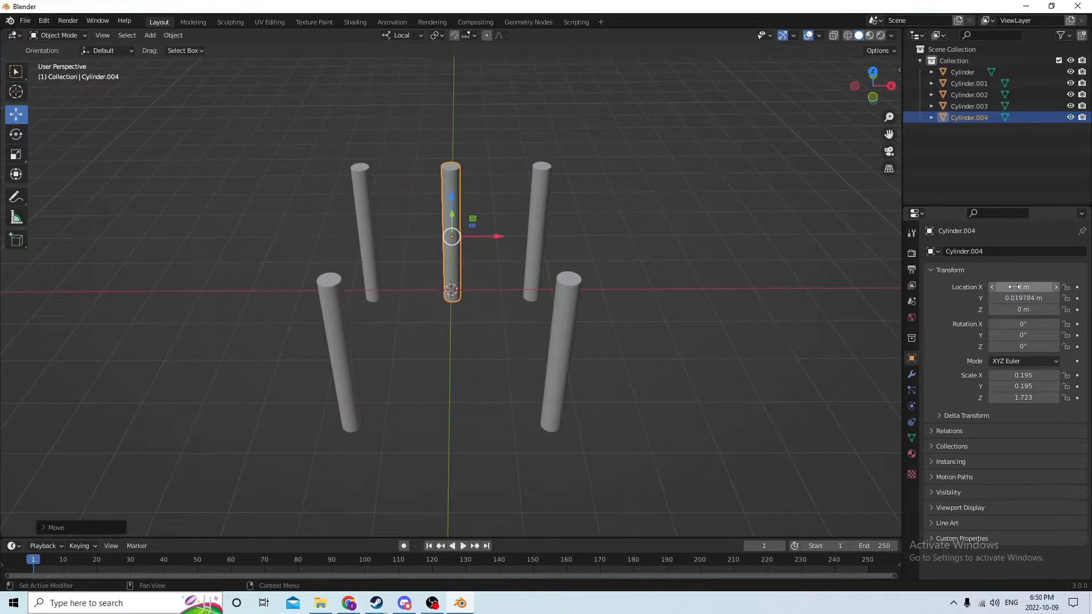
Try a 90° X rotation on the centred copy and reset its X rotation to 0°
{"action": "left_click", "coordinate": [1028, 325]}
{"action": "type", "text": "90"}
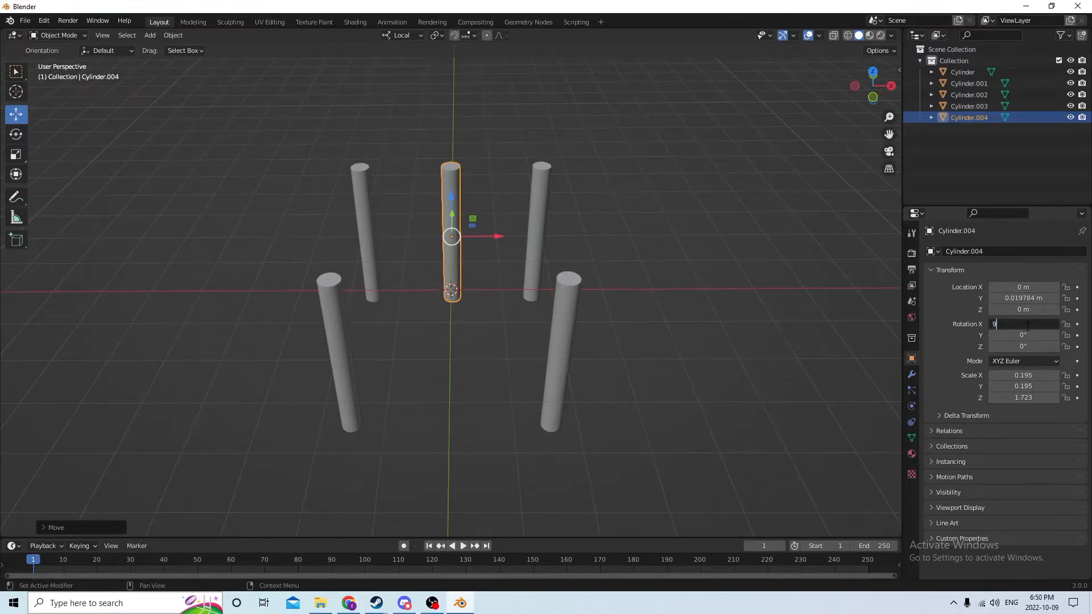
{"action": "key", "text": "Return"}
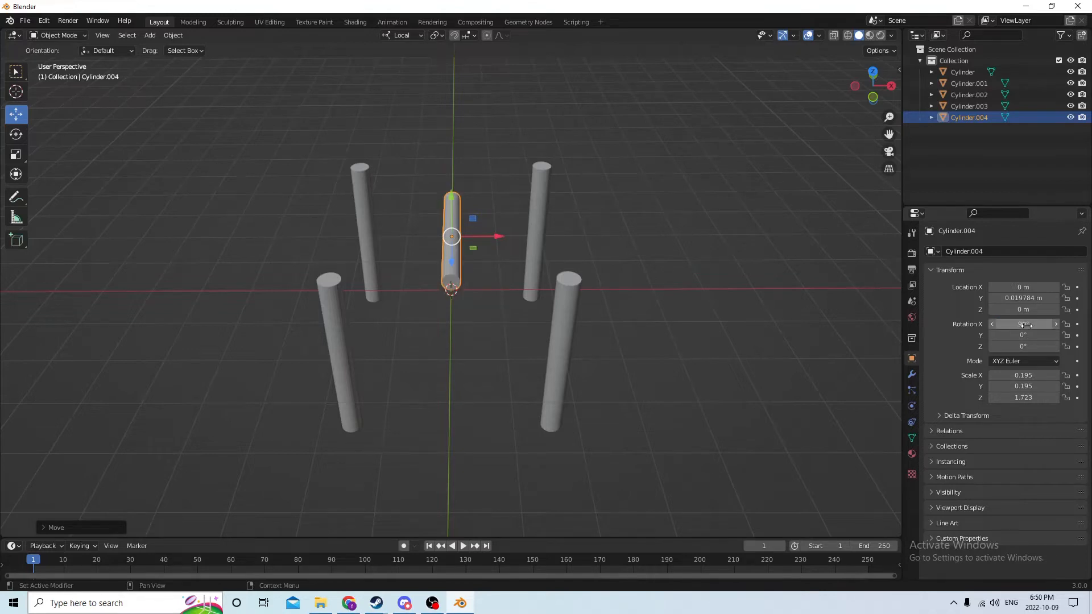
{"action": "left_click", "coordinate": [1025, 325]}
{"action": "type", "text": "0"}
{"action": "key", "text": "Return"}
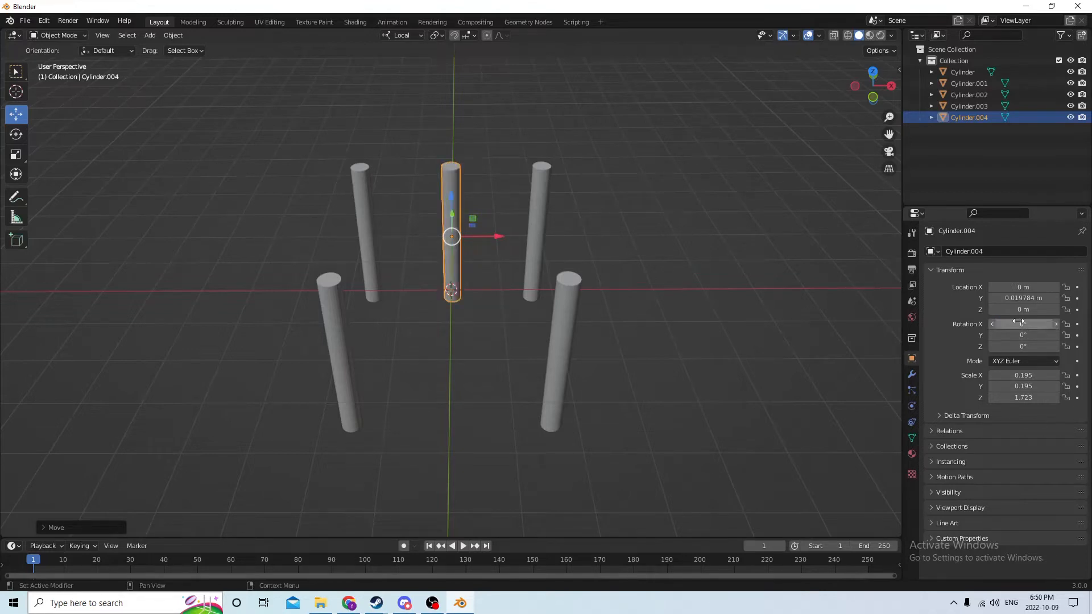
Set the centred copy's Y rotation to 90° so it lies as a horizontal bar between the two posts
{"action": "left_click", "coordinate": [1022, 335]}
{"action": "type", "text": "90"}
{"action": "key", "text": "Return"}
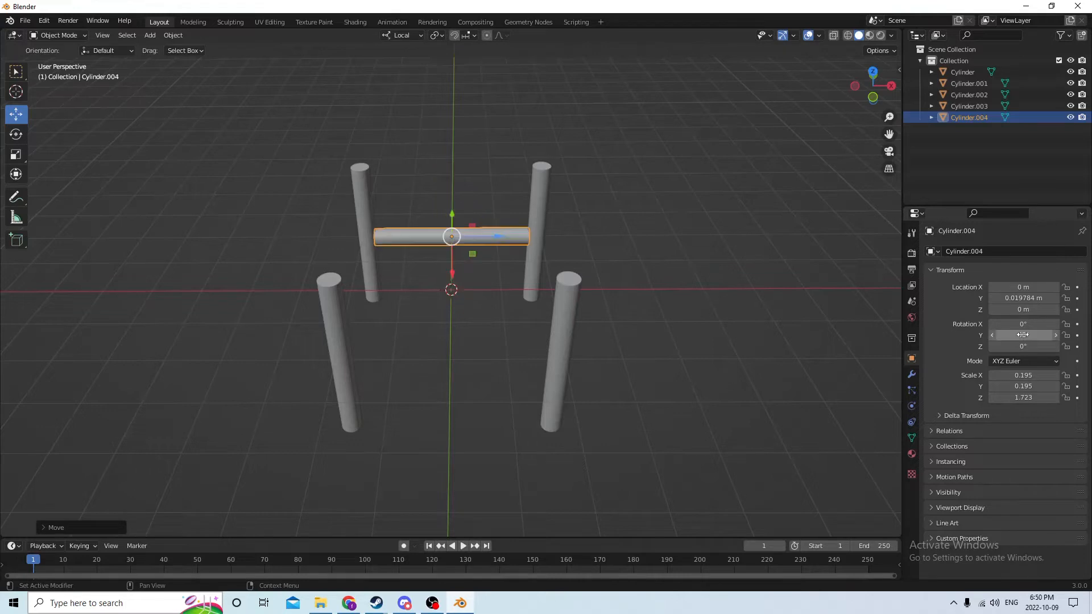
Shrink the horizontal bar uniformly to about 0.162 in X and Y, and stretch its local Z scale to about 1.813 to reach both posts
{"action": "middle_click_drag", "start_coordinate": [646, 219], "coordinate": [377, 172]}
{"action": "scroll", "coordinate": [441, 165], "scroll_direction": "up", "scroll_amount": 1}
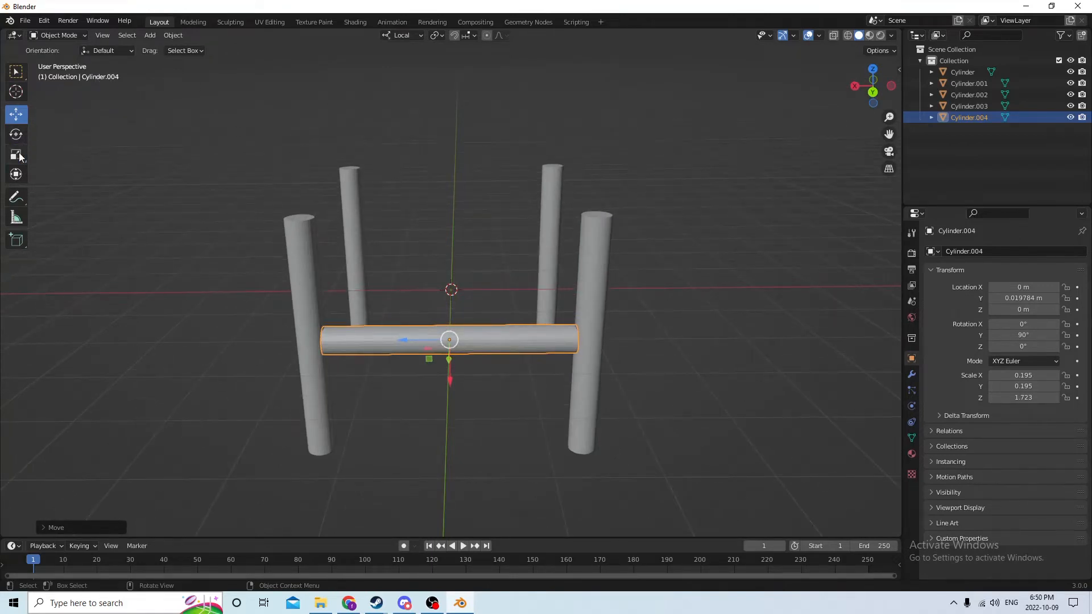
{"action": "scroll", "coordinate": [379, 373], "scroll_direction": "up", "scroll_amount": 1}
{"action": "mouse_move", "coordinate": [423, 381]}
{"action": "middle_mouse_down"}
{"action": "mouse_move", "coordinate": [462, 373]}
{"action": "mouse_move", "coordinate": [428, 367]}
{"action": "mouse_move", "coordinate": [445, 378]}
{"action": "middle_mouse_up"}
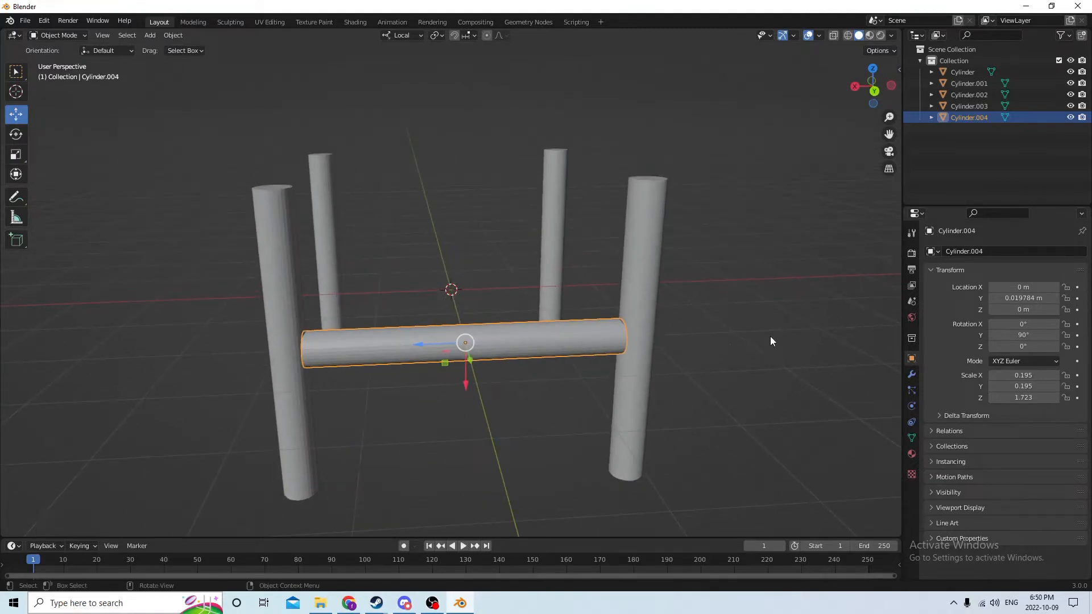
{"action": "key", "text": "s"}
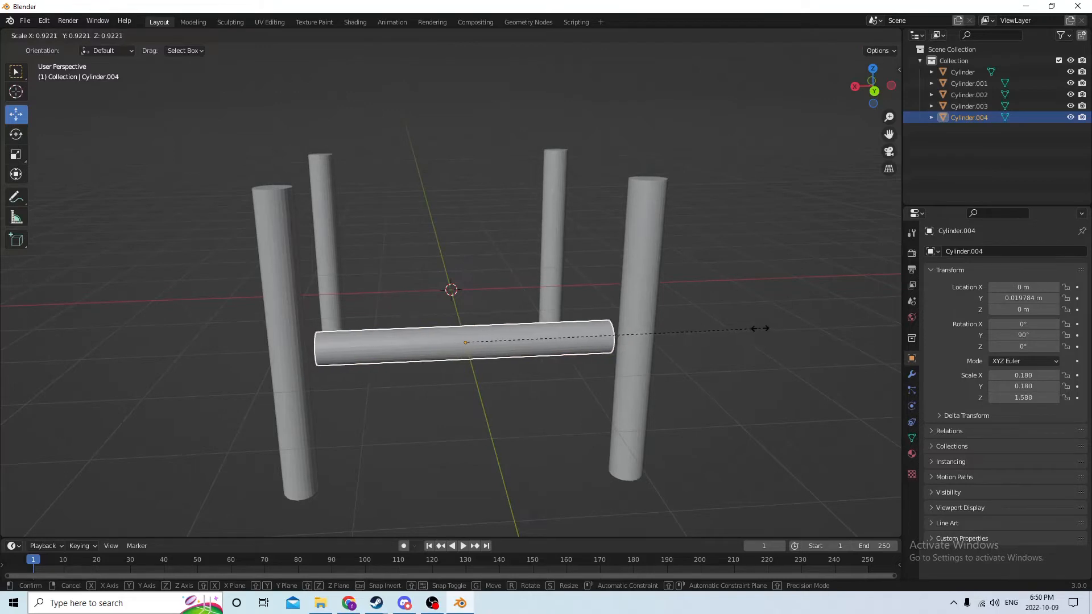
{"action": "left_click", "coordinate": [731, 325]}
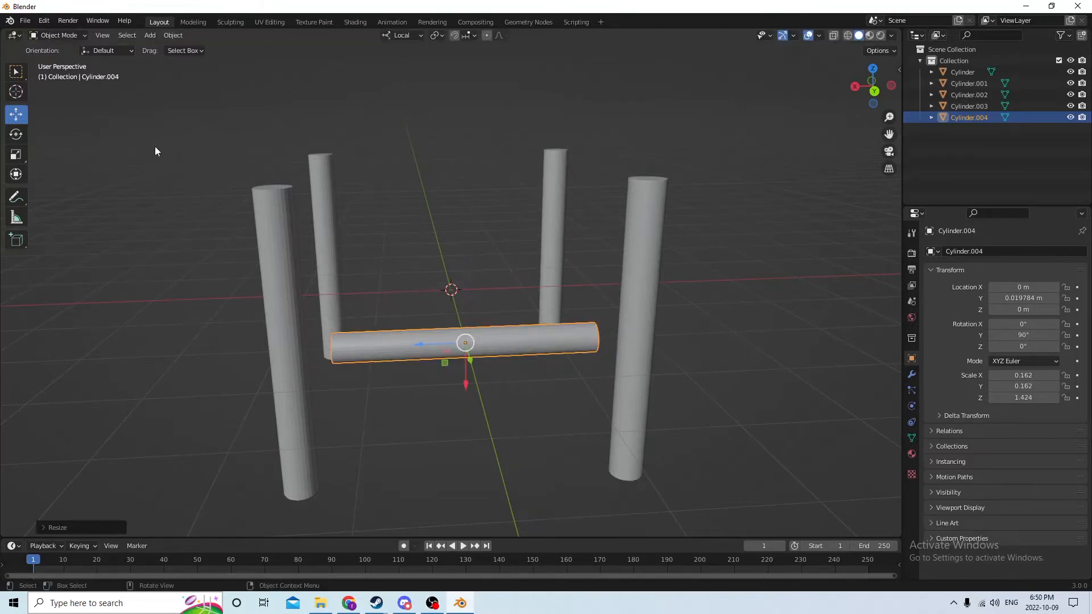
{"action": "left_click", "coordinate": [24, 150]}
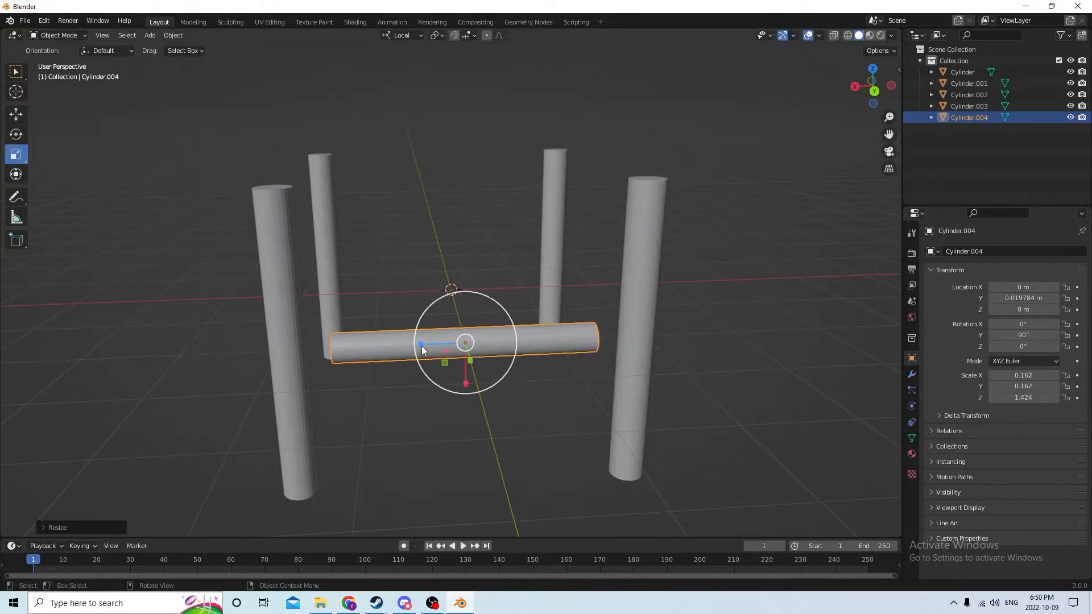
{"action": "left_click_drag", "start_coordinate": [422, 349], "coordinate": [405, 346]}
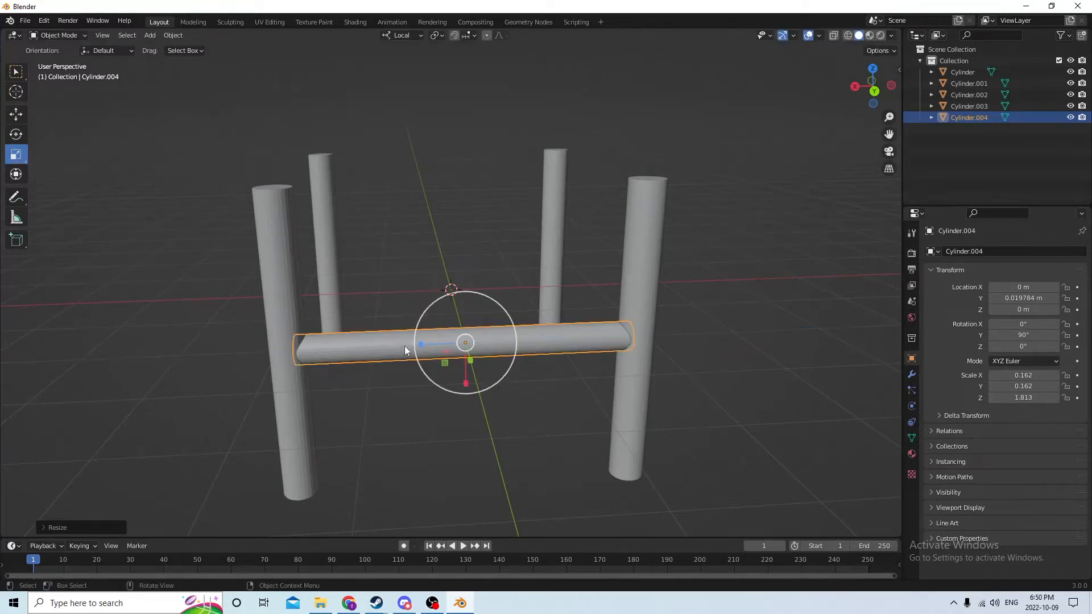
Duplicate the horizontal bar in place and set the copy's Y location to -0.019784 m to join the opposite pair of posts
{"action": "middle_click_drag", "start_coordinate": [460, 301], "coordinate": [558, 321]}
{"action": "middle_click_drag", "start_coordinate": [634, 302], "coordinate": [560, 197]}
{"action": "left_click", "coordinate": [8, 118]}
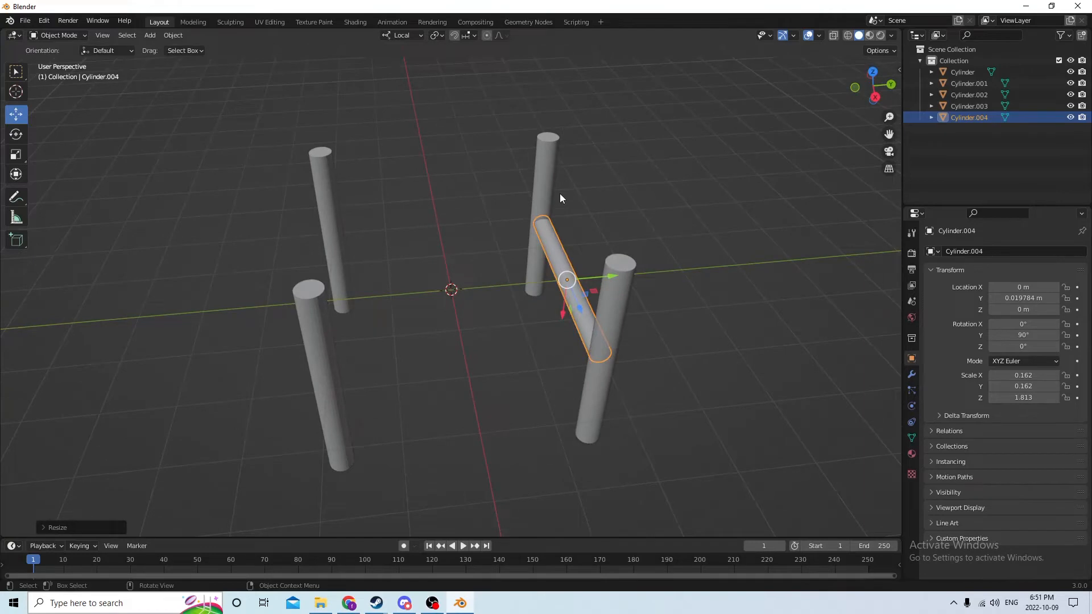
{"action": "key", "text": "shift+d"}
{"action": "right_click", "coordinate": [612, 174]}
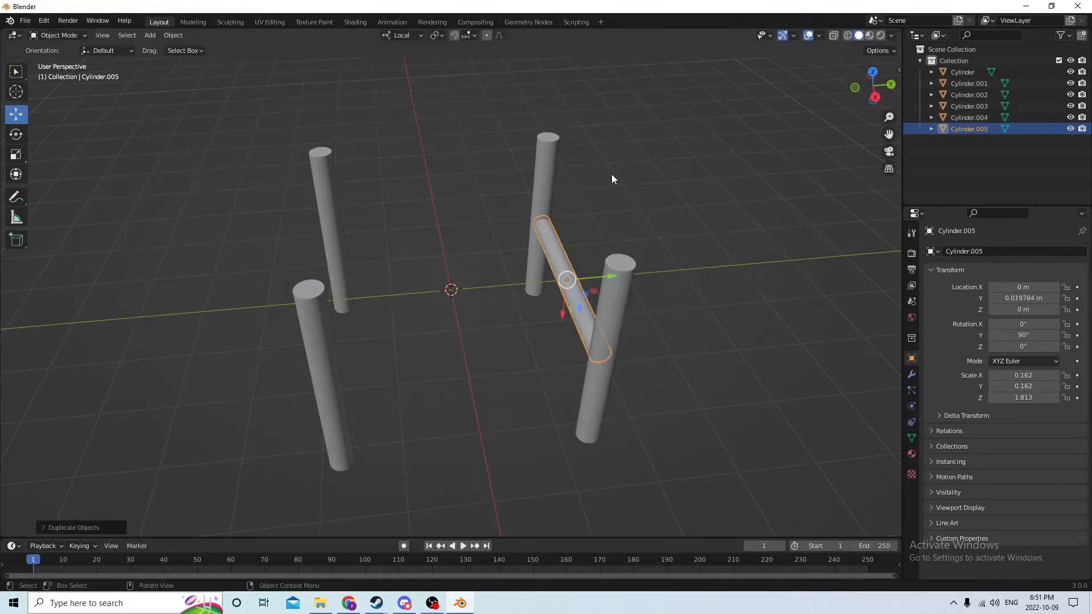
{"action": "middle_click_drag", "start_coordinate": [602, 193], "coordinate": [566, 190]}
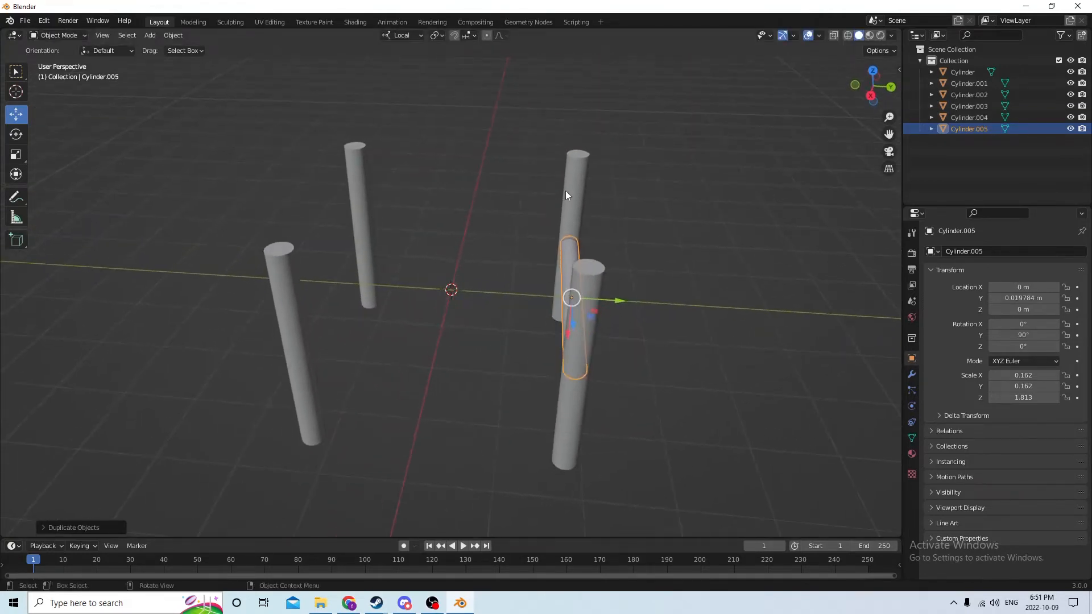
{"action": "left_click", "coordinate": [1002, 301]}
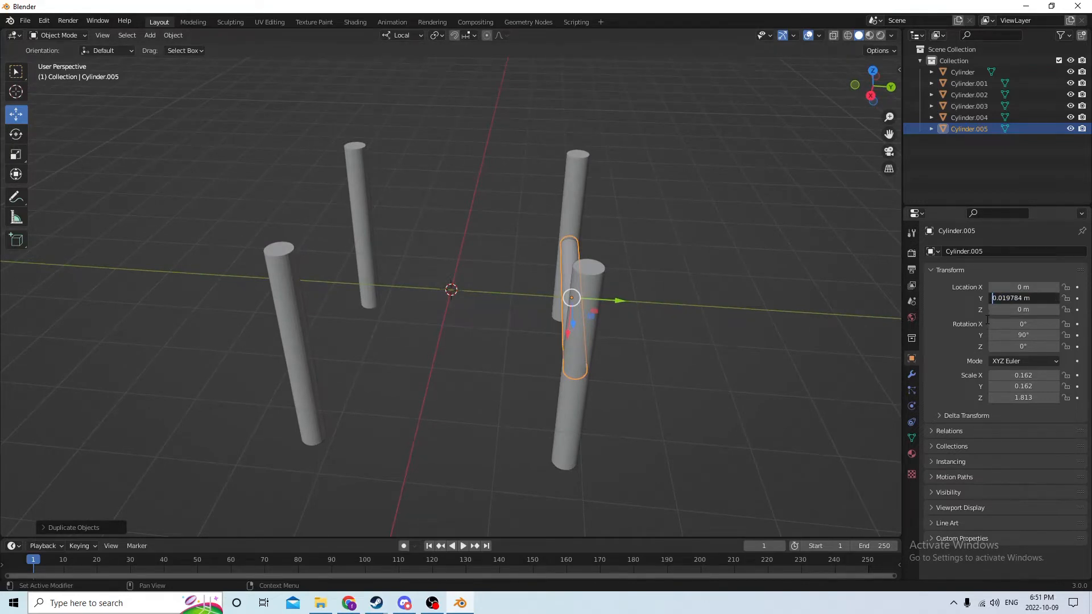
{"action": "type", "text": "-"}
{"action": "key", "text": "Return"}
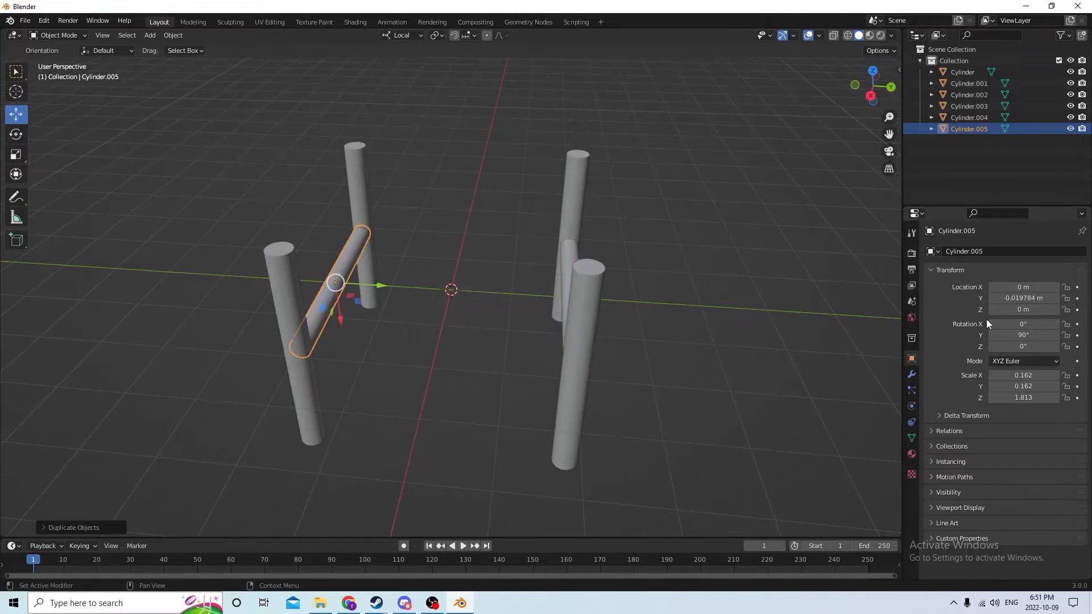
Duplicate the crossbar at positive Y in place and set the new copy's Y location to 0 m
{"action": "middle_click_drag", "start_coordinate": [718, 217], "coordinate": [708, 259]}
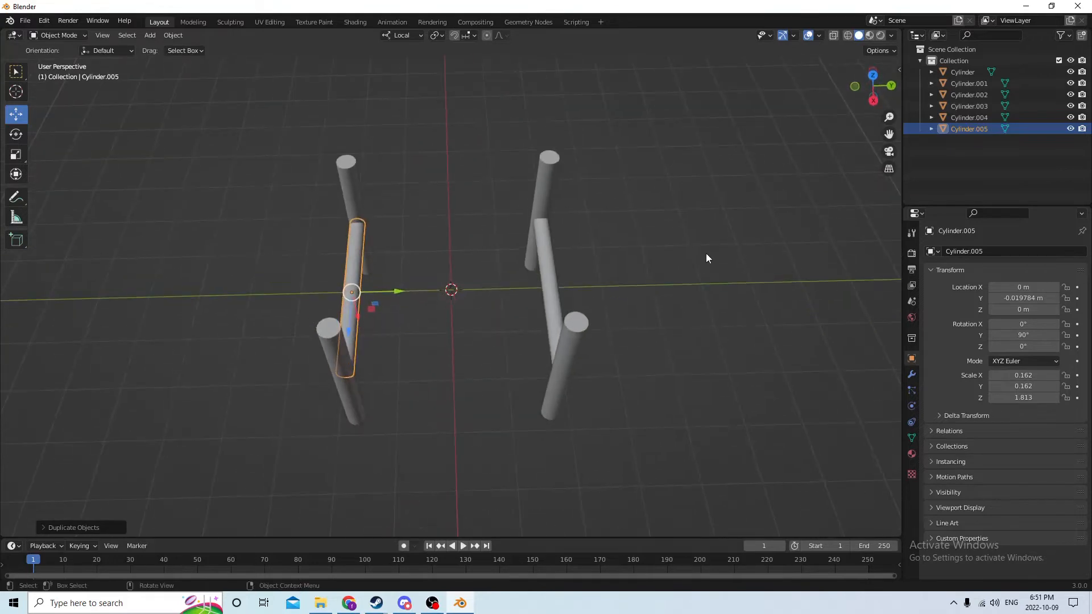
{"action": "left_click", "coordinate": [549, 282]}
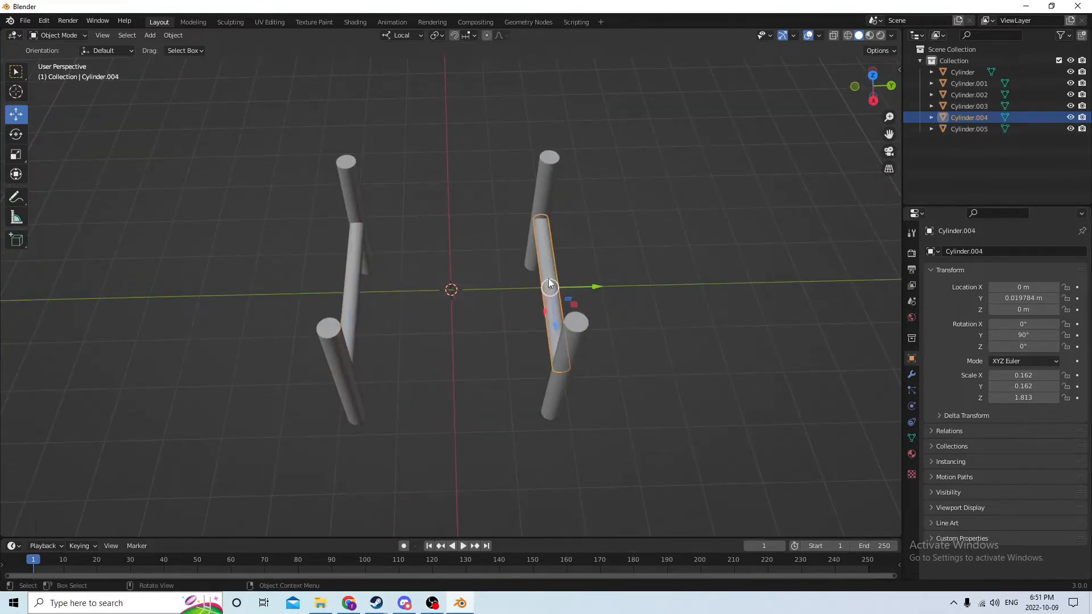
{"action": "key", "text": "shift+d"}
{"action": "key", "text": "Escape"}
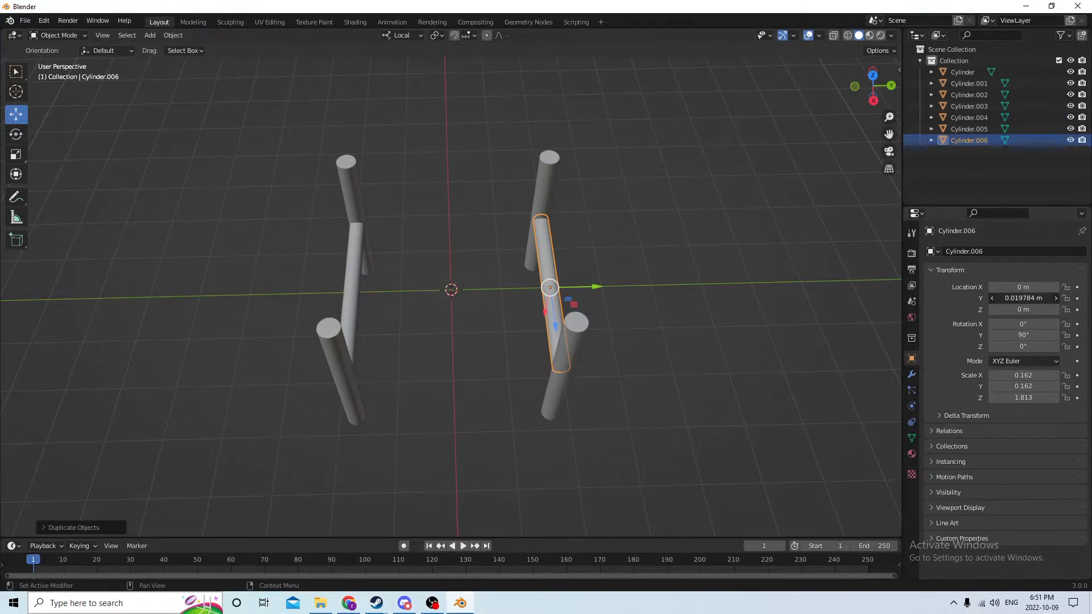
{"action": "type", "text": "0"}
{"action": "key", "text": "Return"}
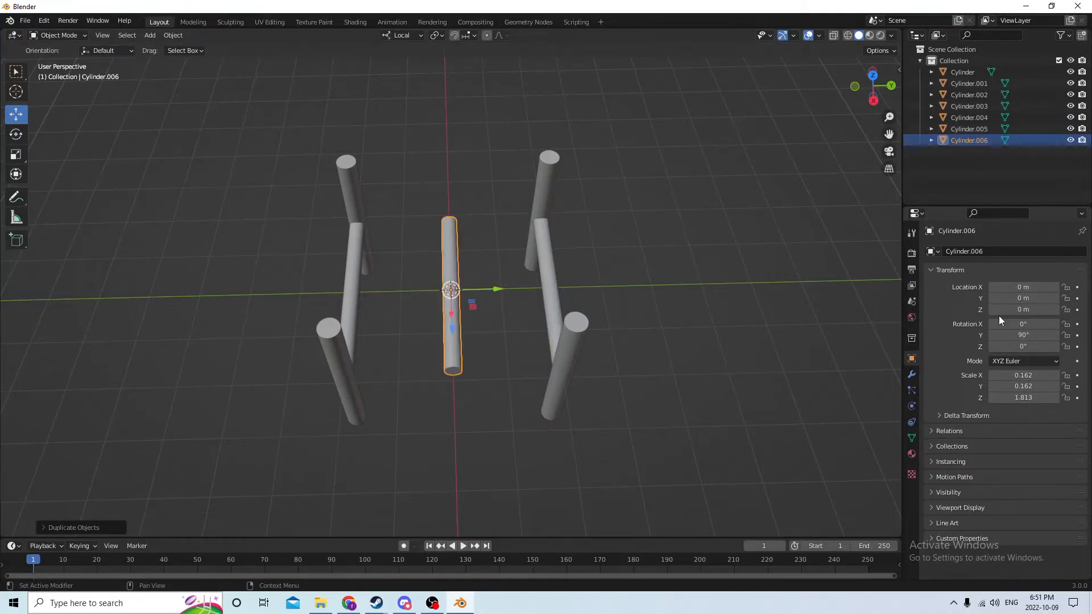
Set the middle bar's X rotation to 90° so it runs between the two side crossbars
{"action": "left_click", "coordinate": [1026, 325]}
{"action": "type", "text": "90"}
{"action": "key", "text": "Return"}
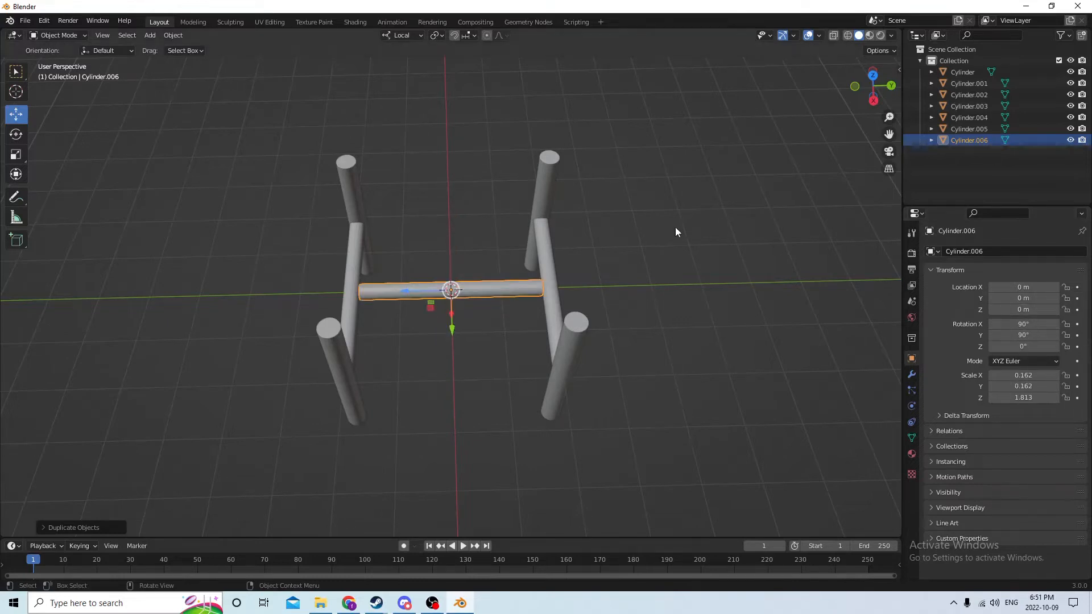
Shrink the middle bar uniformly to about 0.136 in X and Y, and stretch its local Z scale to about 1.922 to reach both crossbars
{"action": "middle_click_drag", "start_coordinate": [674, 227], "coordinate": [678, 175]}
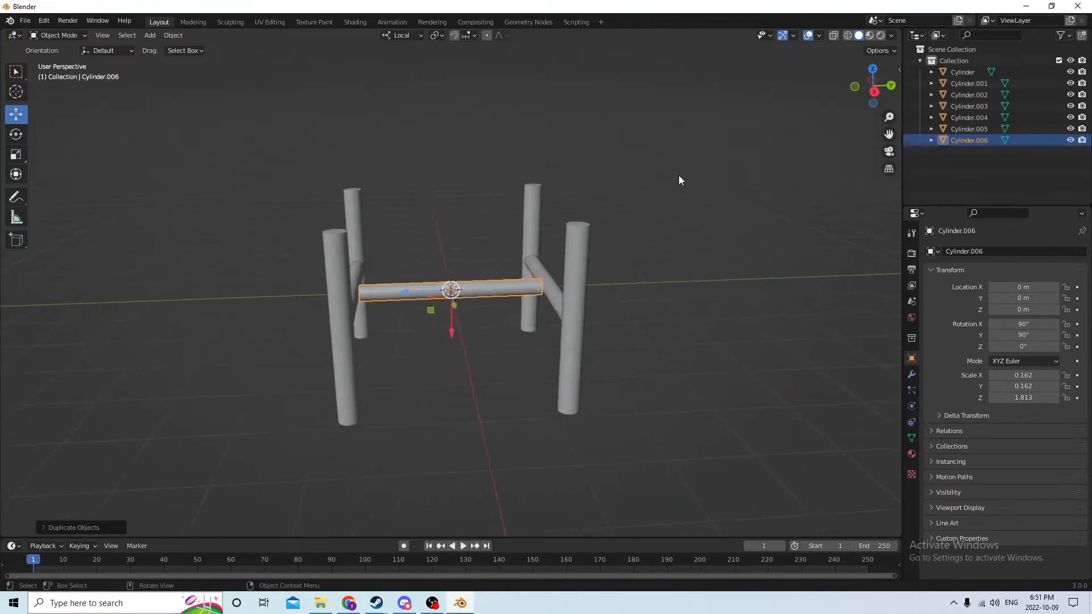
{"action": "scroll", "coordinate": [680, 177], "scroll_direction": "up", "scroll_amount": 2}
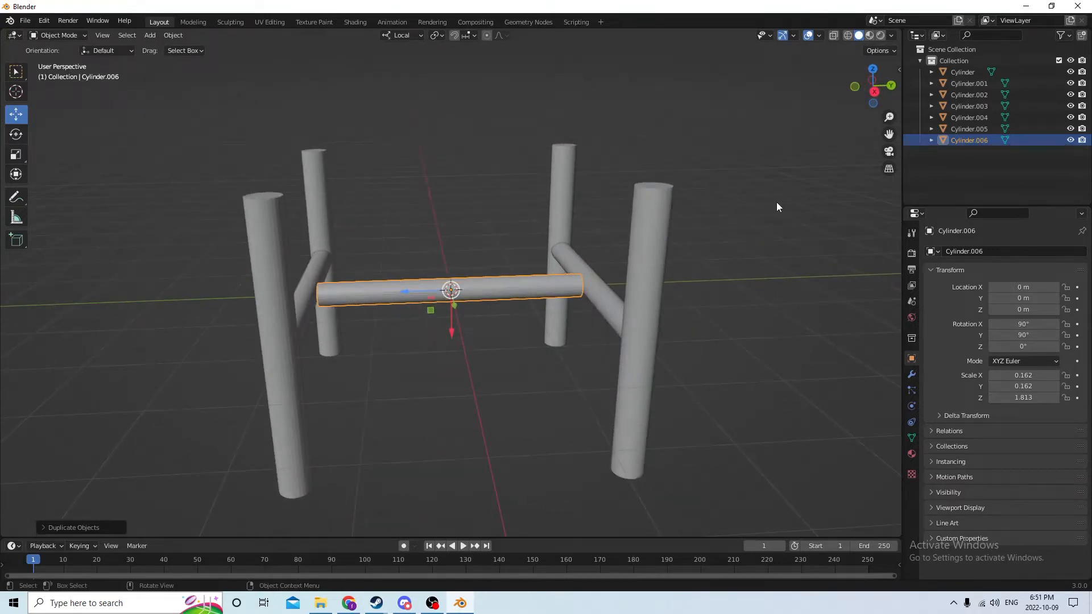
{"action": "key", "text": "s"}
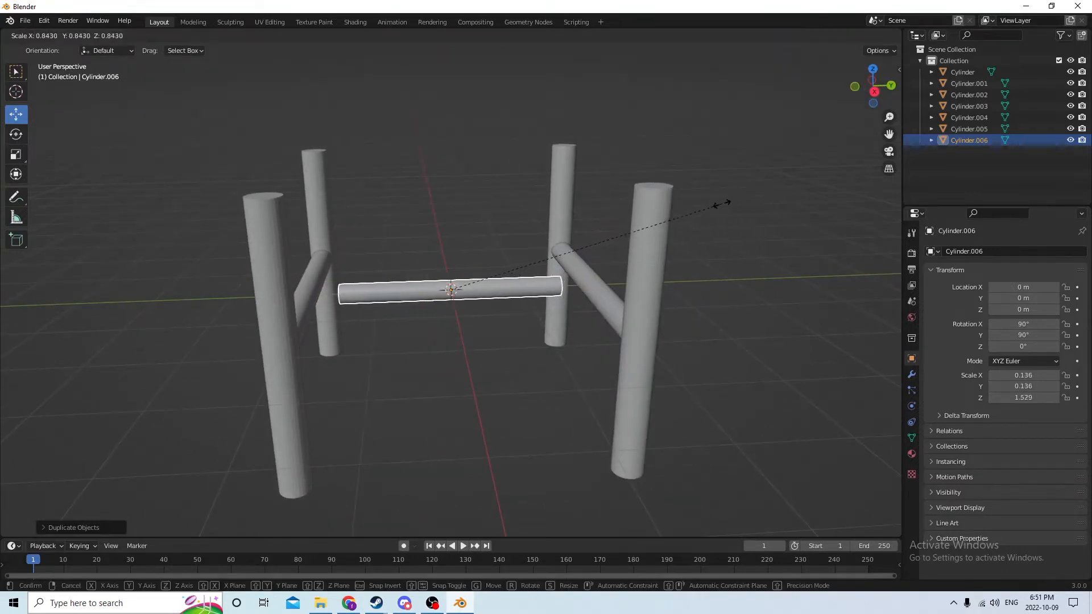
{"action": "left_click", "coordinate": [722, 197]}
{"action": "left_click", "coordinate": [16, 155]}
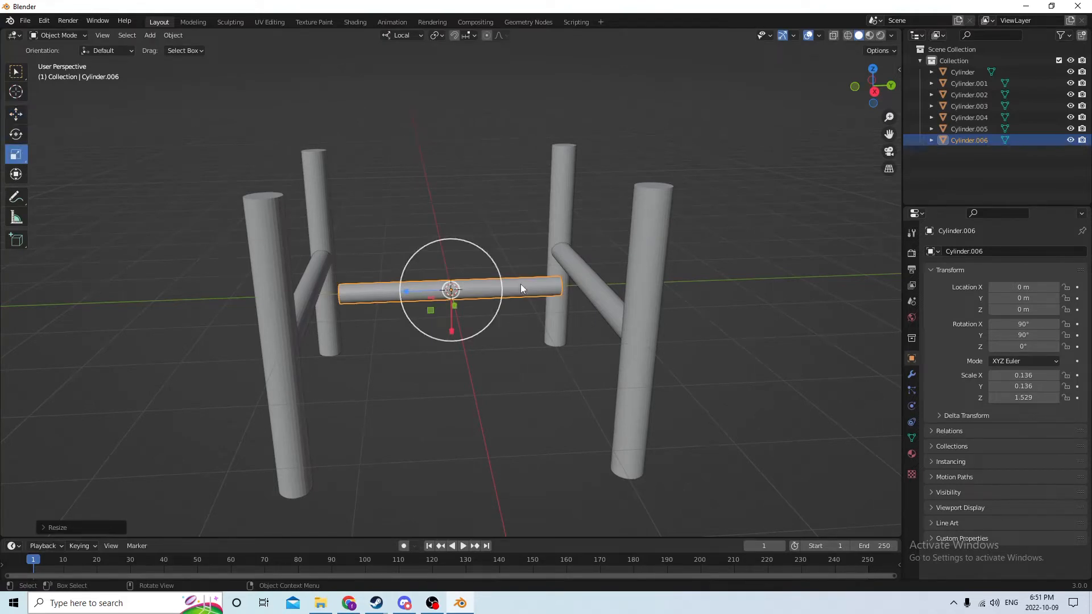
{"action": "left_click_drag", "start_coordinate": [401, 291], "coordinate": [388, 295]}
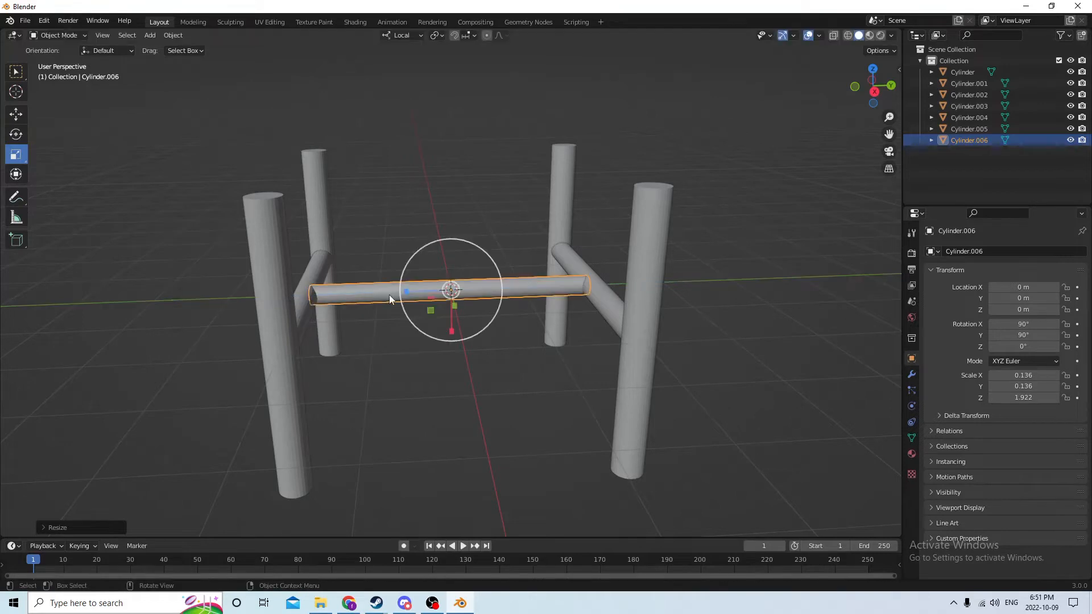
{"action": "middle_click_drag", "start_coordinate": [387, 294], "coordinate": [553, 293]}
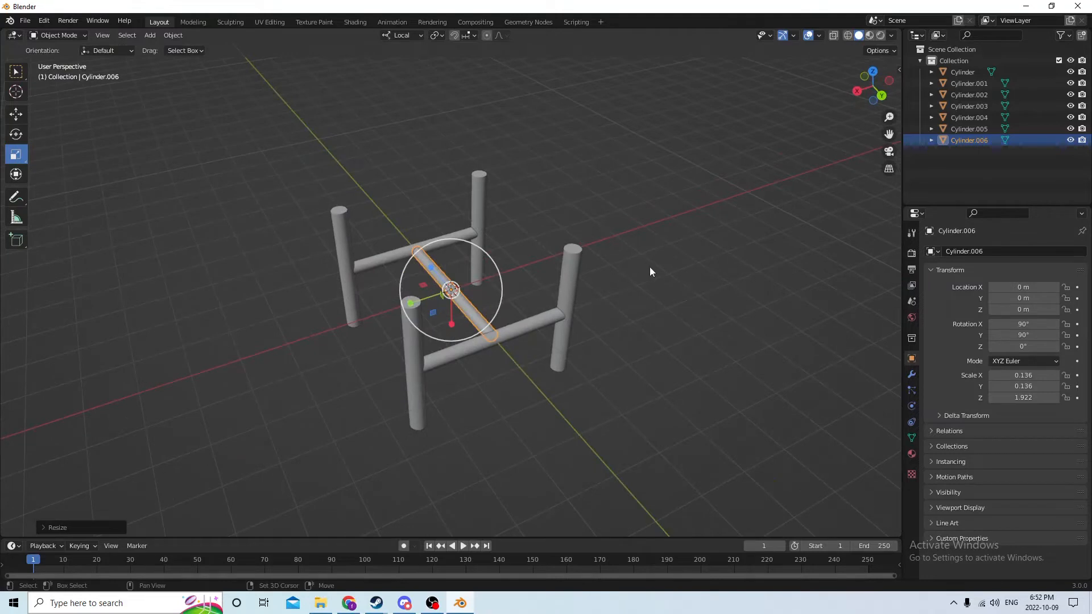
Add a cube mesh at the origin and raise it above the frame to a Z location of about 0.0286 m
{"action": "key", "text": "shift+a"}
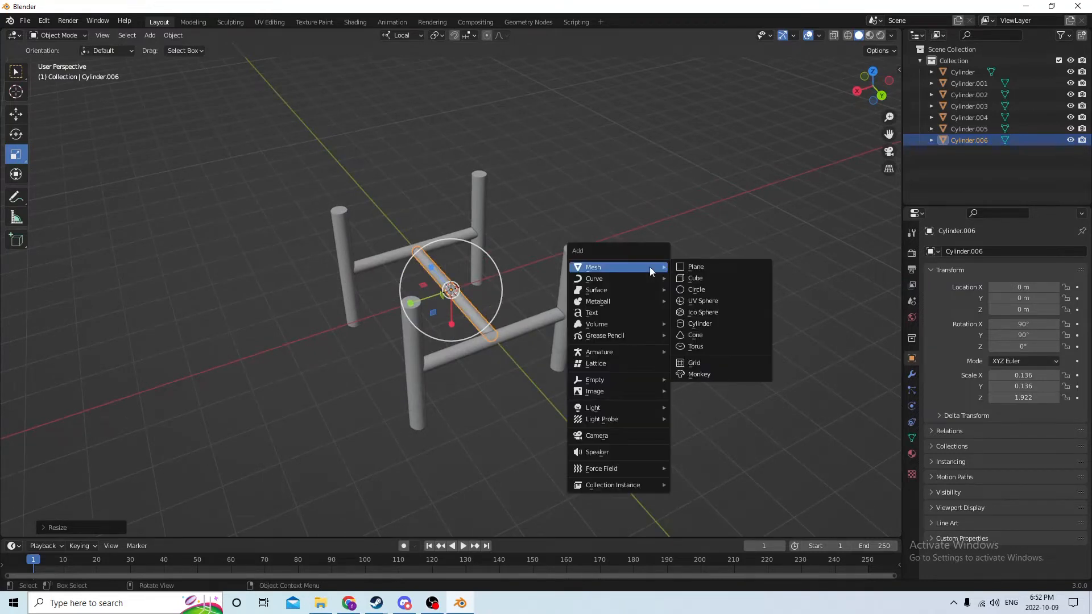
{"action": "left_click", "coordinate": [699, 278]}
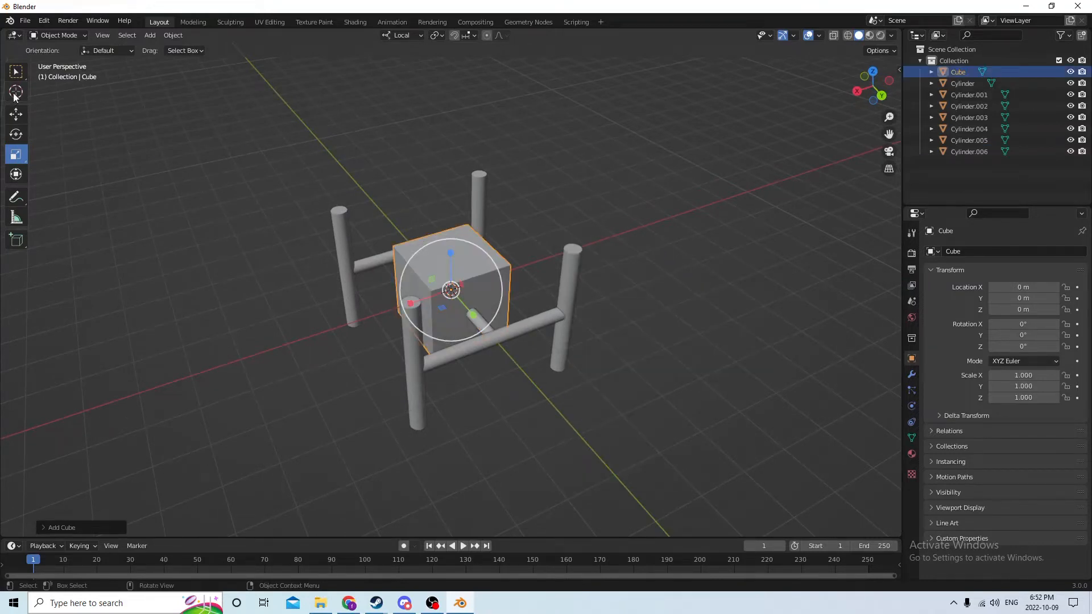
{"action": "left_click", "coordinate": [17, 116]}
{"action": "middle_click_drag", "start_coordinate": [216, 148], "coordinate": [244, 119]}
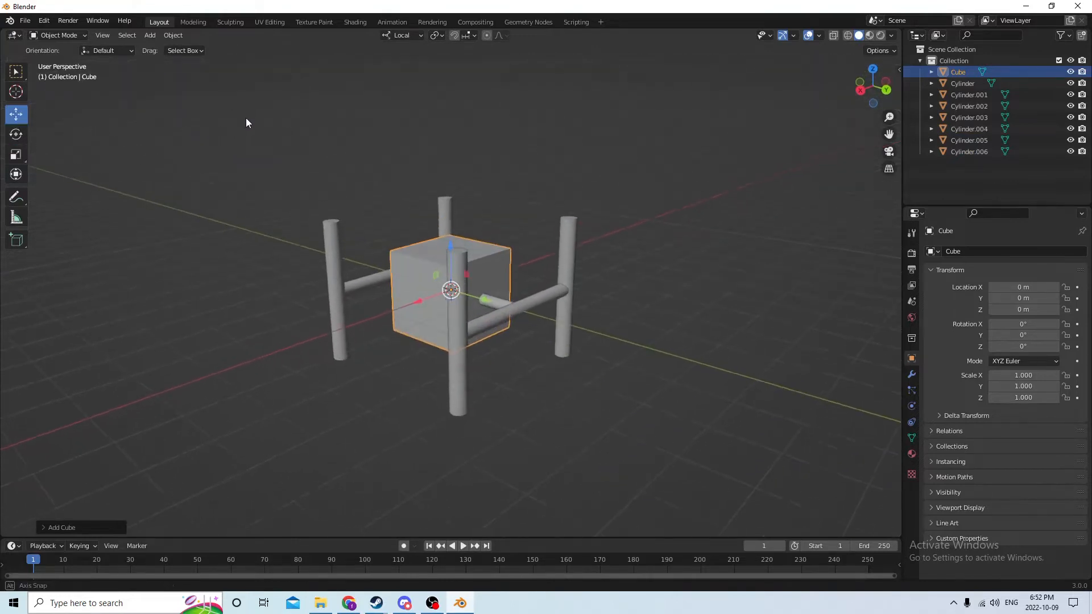
{"action": "left_click_drag", "start_coordinate": [453, 247], "coordinate": [467, 120]}
{"action": "middle_click_drag", "start_coordinate": [466, 124], "coordinate": [446, 157]}
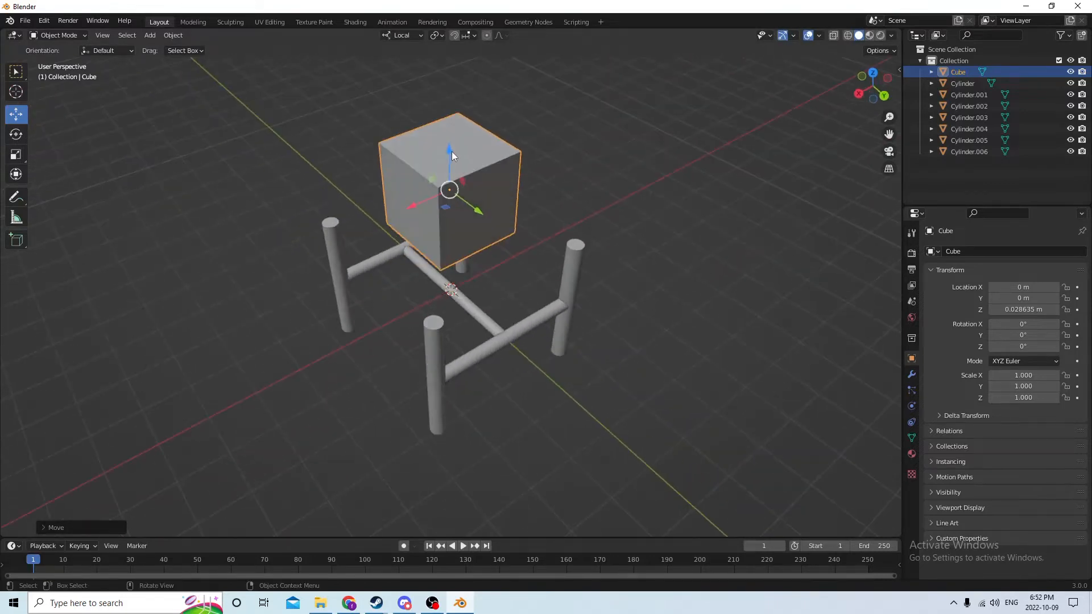
Bevel the cube's four vertical edges in Edit Mode with a width of about 0.00386 m
{"action": "key", "text": "Tab"}
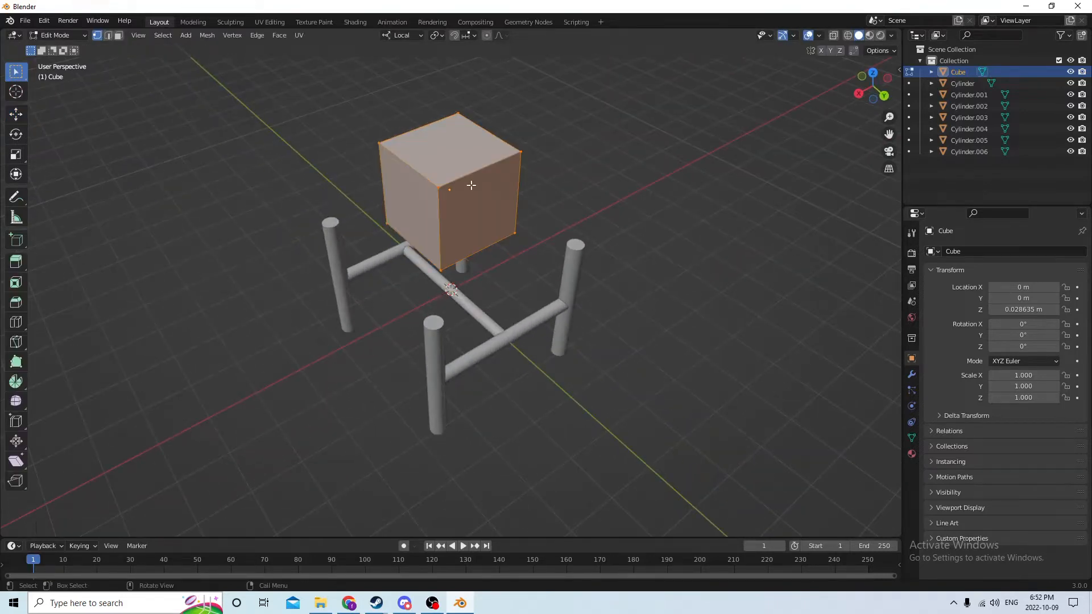
{"action": "left_click", "coordinate": [441, 220]}
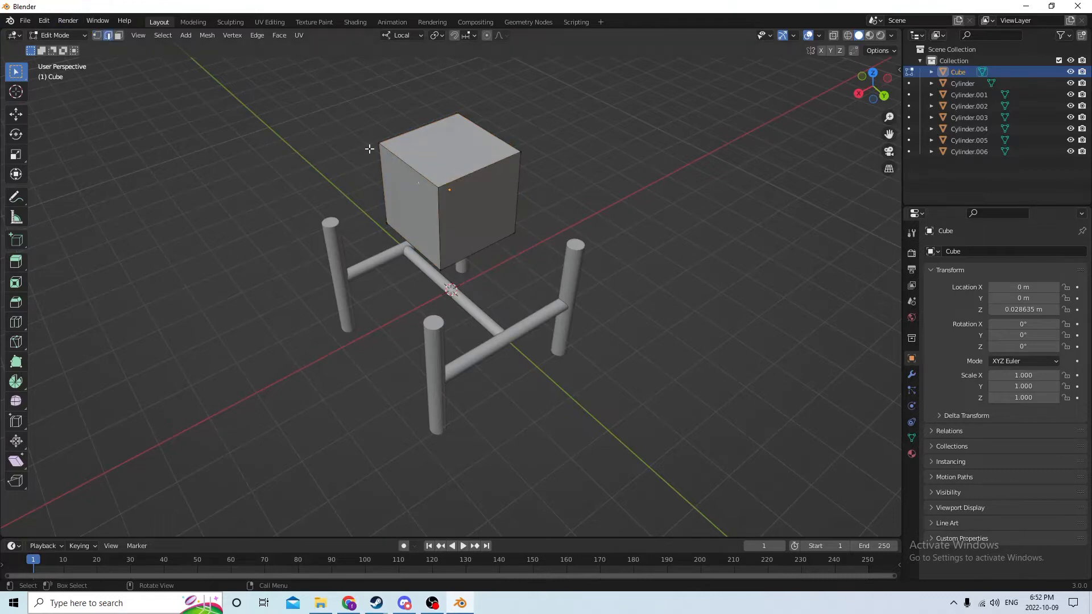
{"action": "middle_click_drag", "start_coordinate": [440, 220], "coordinate": [361, 200]}
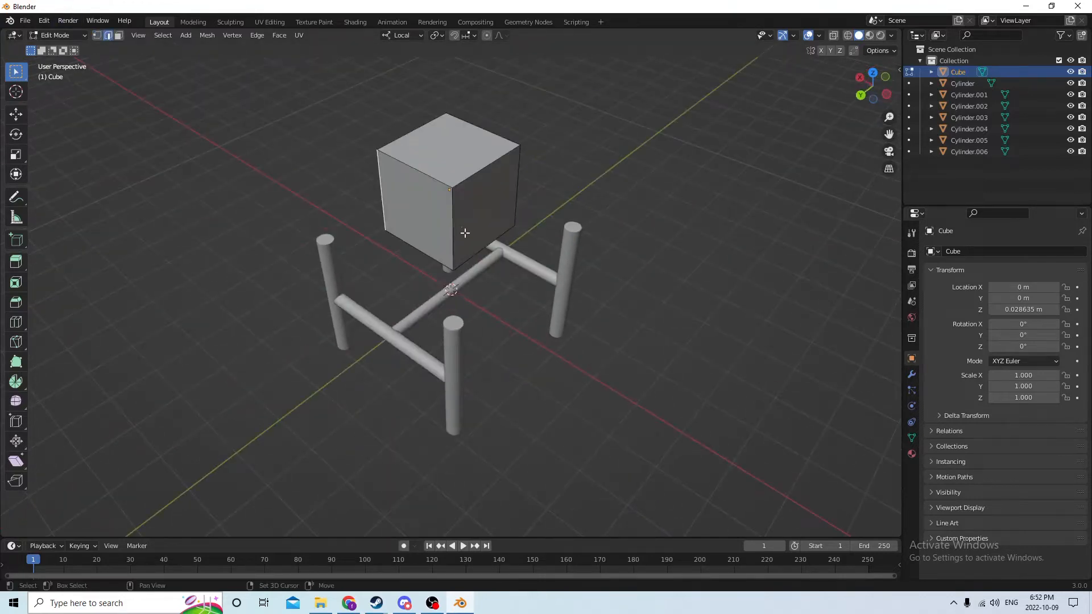
{"action": "middle_click_drag", "start_coordinate": [449, 227], "coordinate": [347, 220]}
{"action": "middle_click_drag", "start_coordinate": [477, 218], "coordinate": [317, 225]}
{"action": "middle_click_drag", "start_coordinate": [479, 222], "coordinate": [546, 203]}
{"action": "key", "text": "ctrl"}
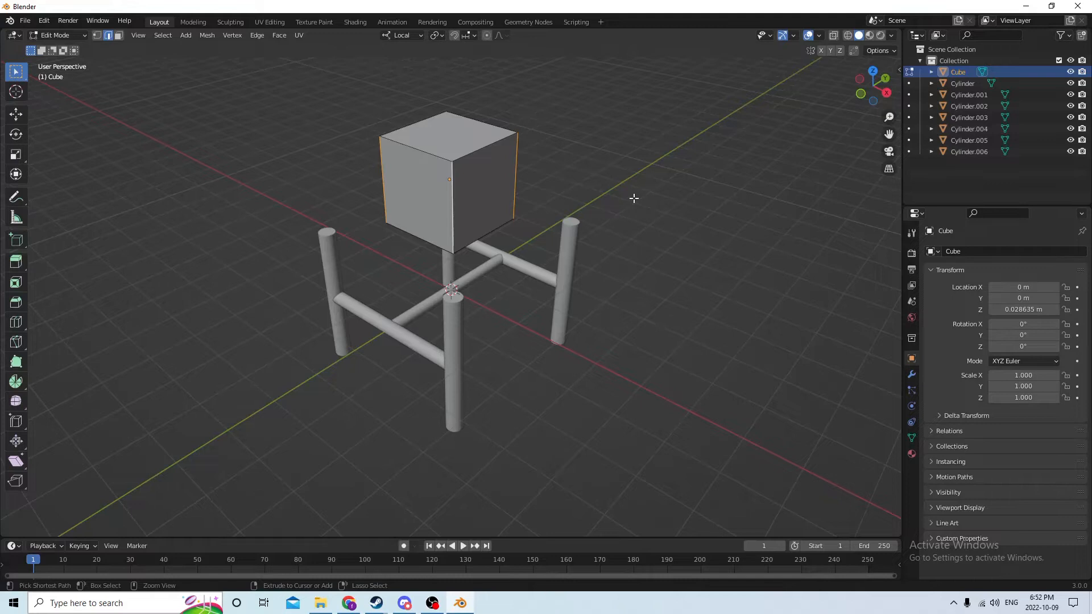
{"action": "key", "text": "ctrl+b"}
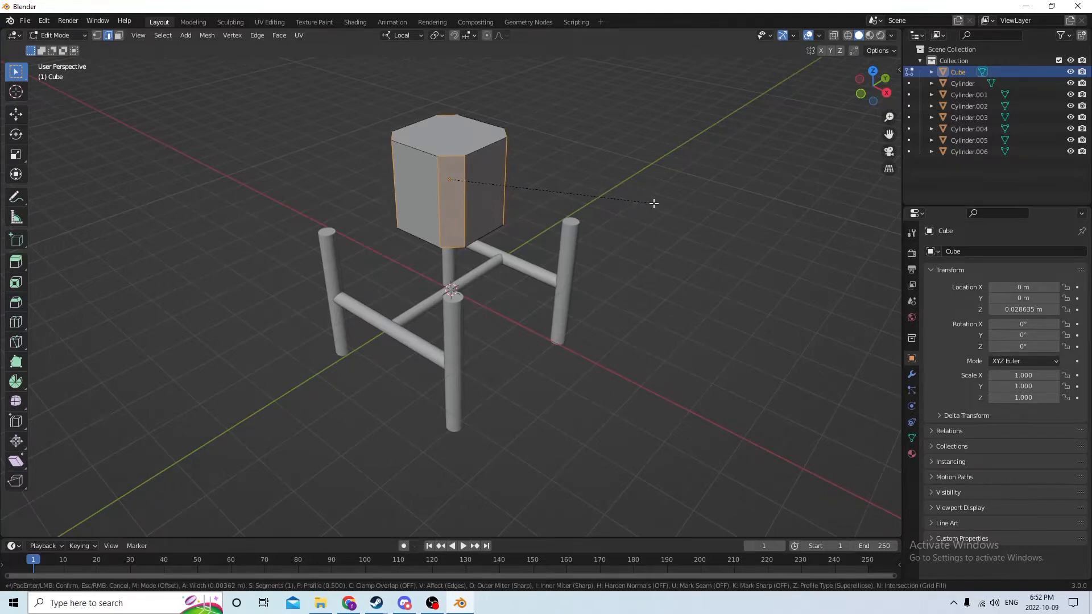
{"action": "left_click", "coordinate": [654, 203]}
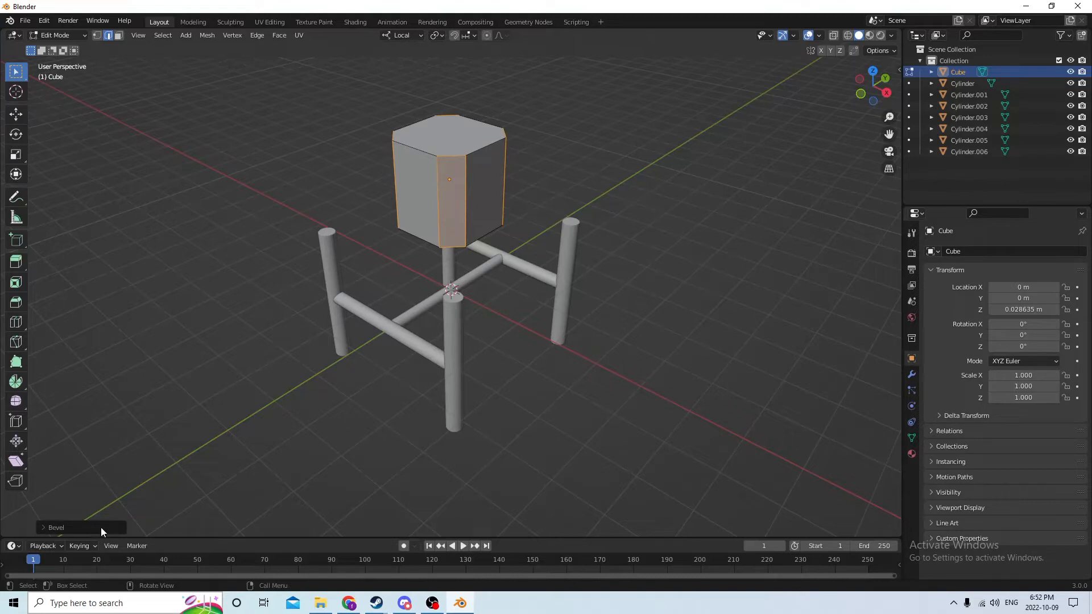
Set the corner bevel to 4 segments, then deselect the geometry and return to Object Mode
{"action": "left_click", "coordinate": [96, 526]}
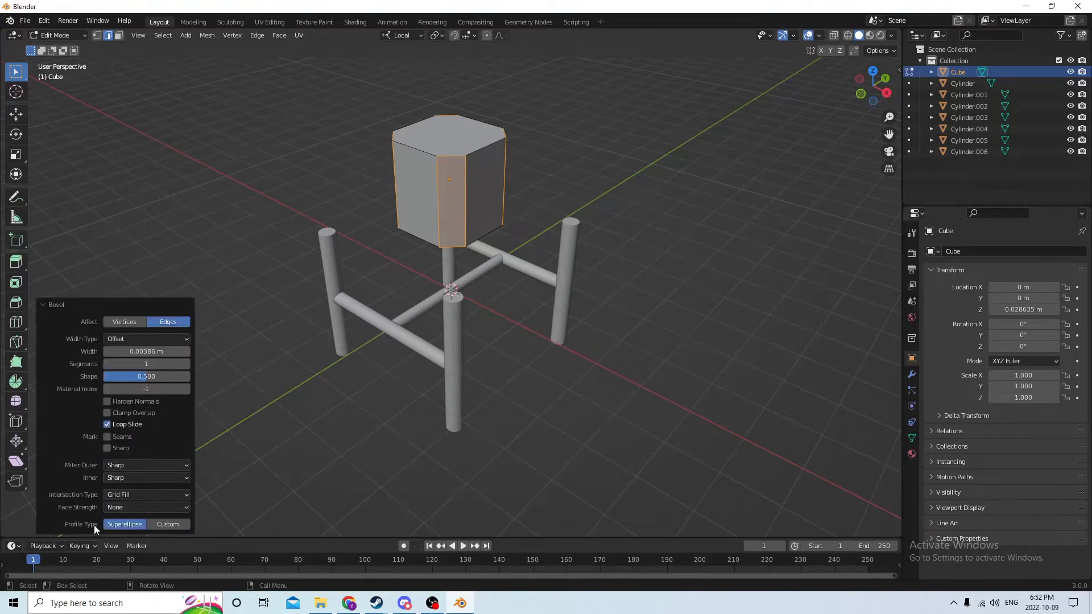
{"action": "left_click", "coordinate": [186, 364]}
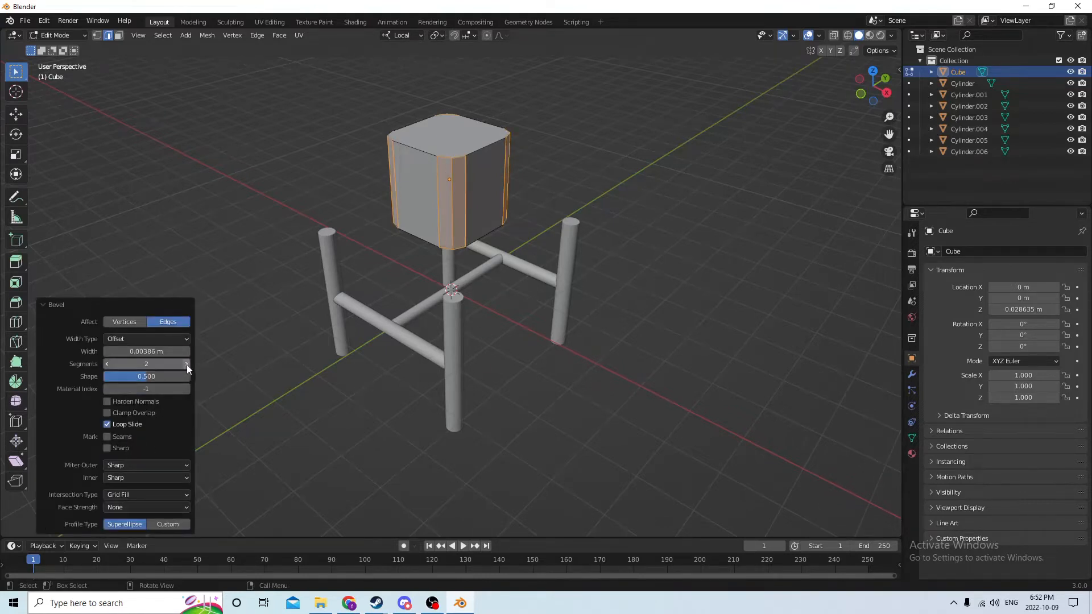
{"action": "left_click", "coordinate": [186, 364]}
{"action": "left_click", "coordinate": [186, 364]}
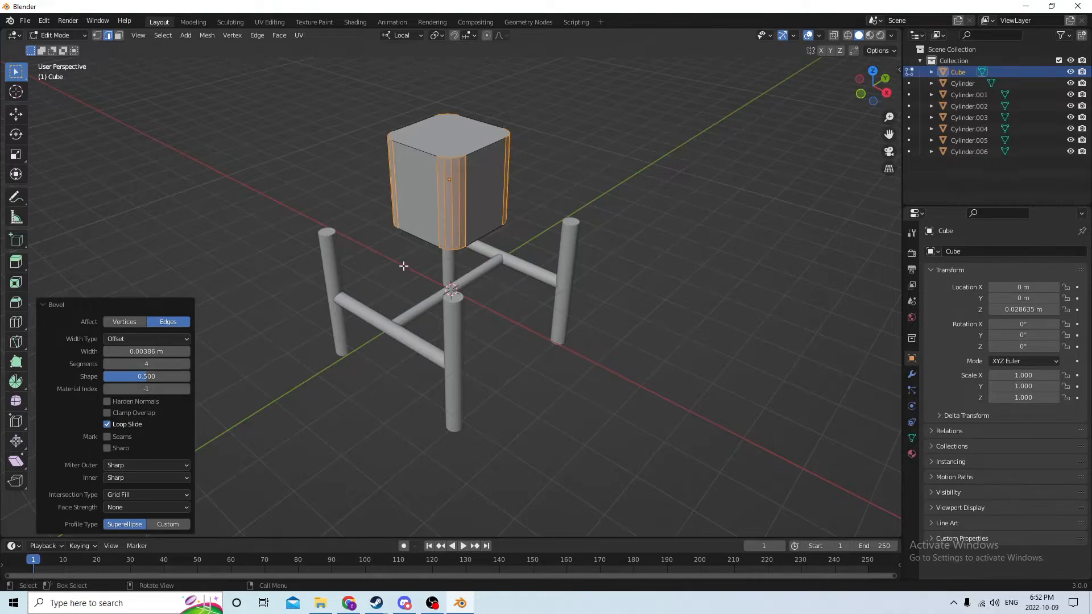
{"action": "middle_click_drag", "start_coordinate": [402, 264], "coordinate": [476, 293]}
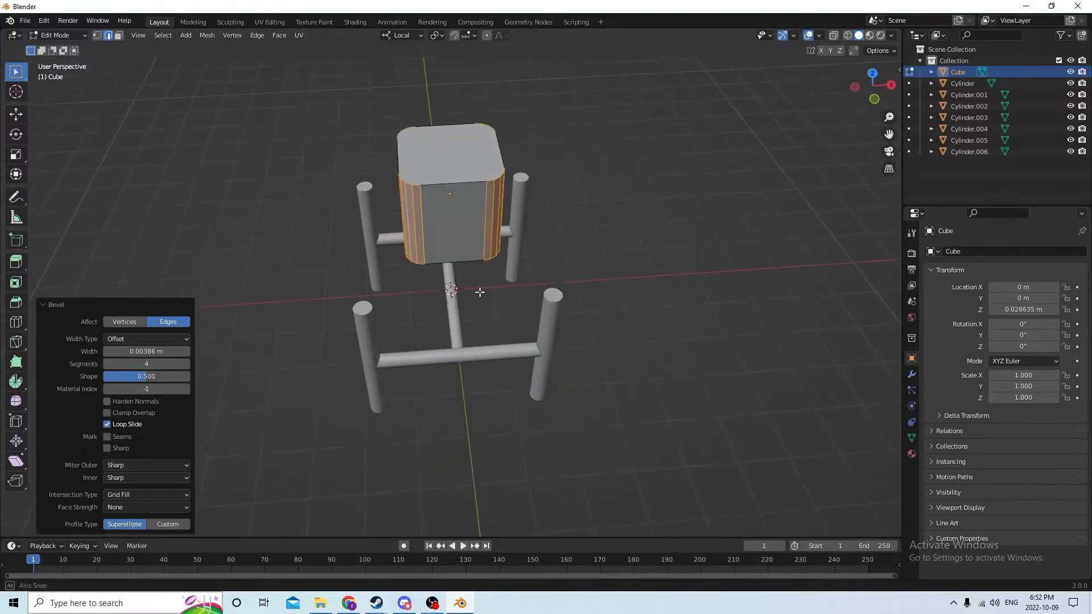
{"action": "left_click", "coordinate": [748, 223]}
{"action": "middle_click_drag", "start_coordinate": [742, 225], "coordinate": [712, 180]}
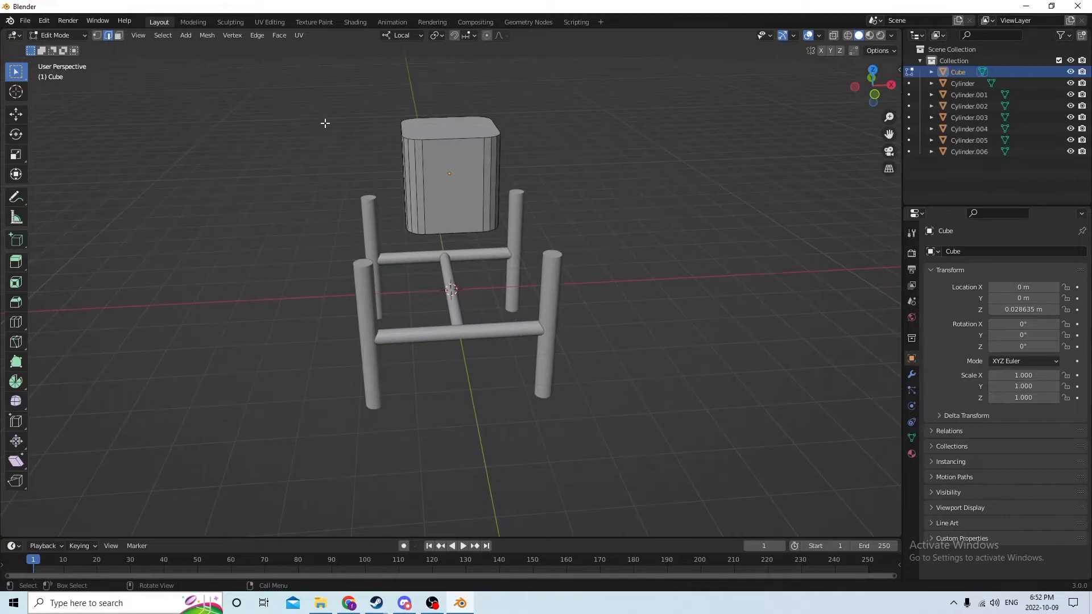
{"action": "key", "text": "Tab"}
Flatten the rounded cube into a thin seat slab with a Z scale of about 0.165
{"action": "middle_click_drag", "start_coordinate": [366, 122], "coordinate": [145, 121]}
{"action": "left_click", "coordinate": [16, 154]}
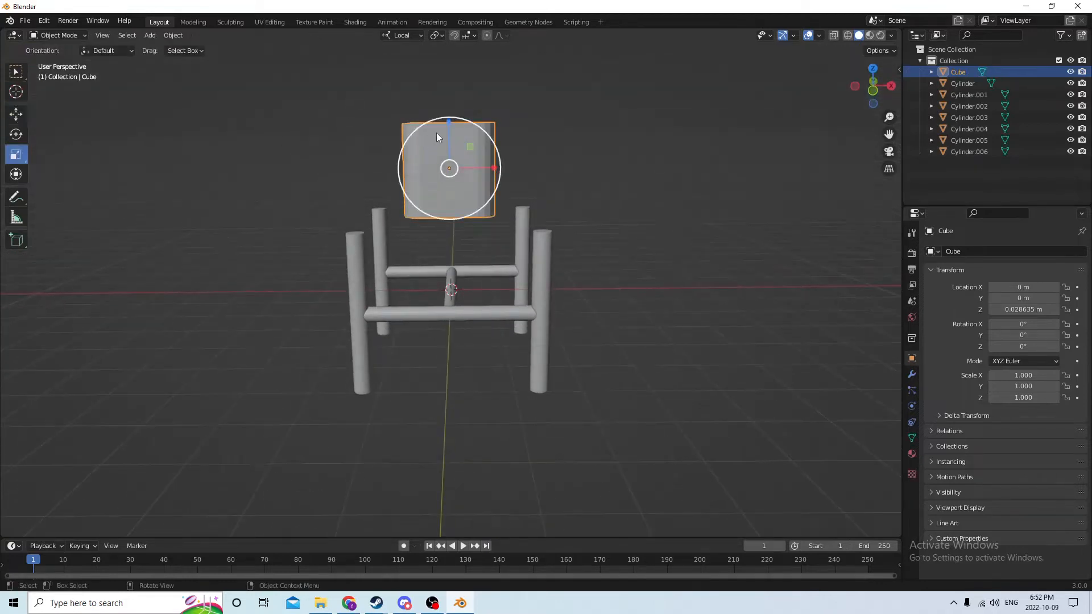
{"action": "left_click_drag", "start_coordinate": [450, 121], "coordinate": [449, 170]}
{"action": "middle_click_drag", "start_coordinate": [450, 170], "coordinate": [448, 226]}
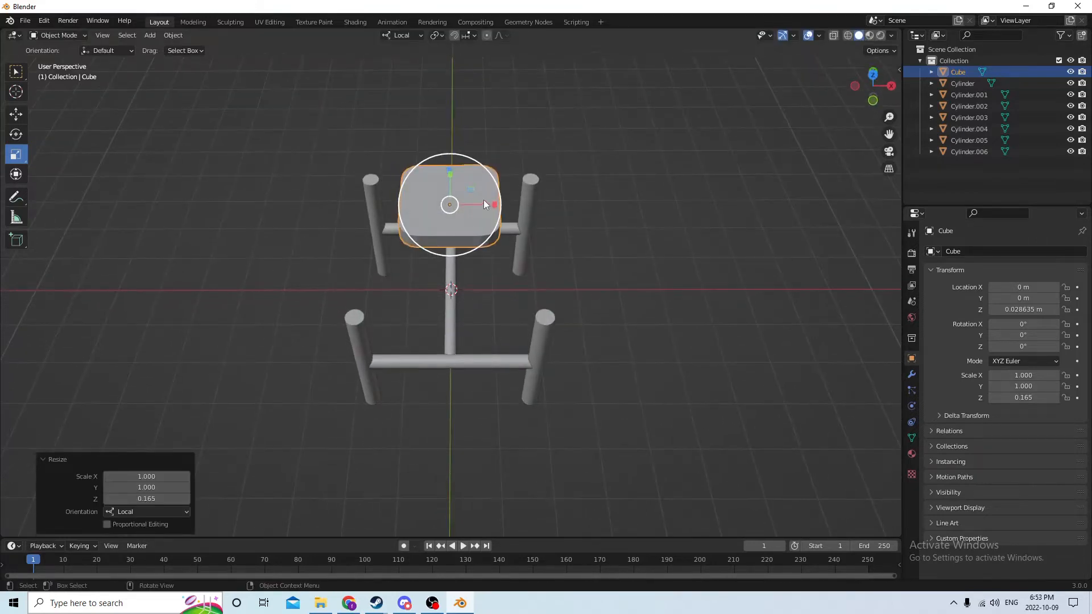
Widen the seat slab over the frame to a scale of about 2.737 in X and 3.296 in Y
{"action": "left_click_drag", "start_coordinate": [495, 205], "coordinate": [552, 210]}
{"action": "middle_click_drag", "start_coordinate": [552, 211], "coordinate": [401, 155]}
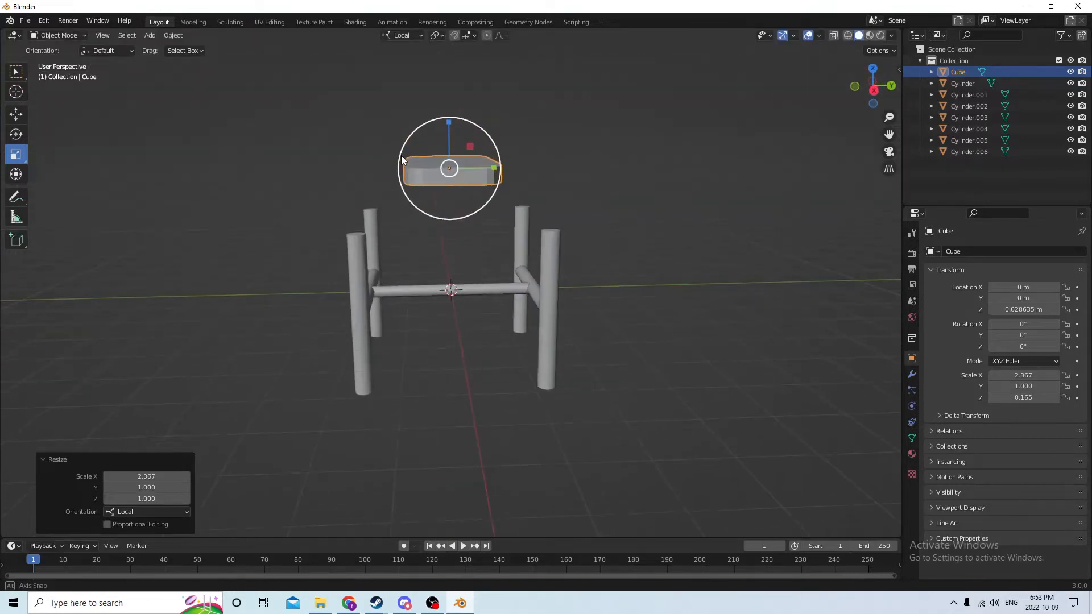
{"action": "left_click_drag", "start_coordinate": [494, 167], "coordinate": [610, 171]}
{"action": "middle_click_drag", "start_coordinate": [574, 170], "coordinate": [469, 176]}
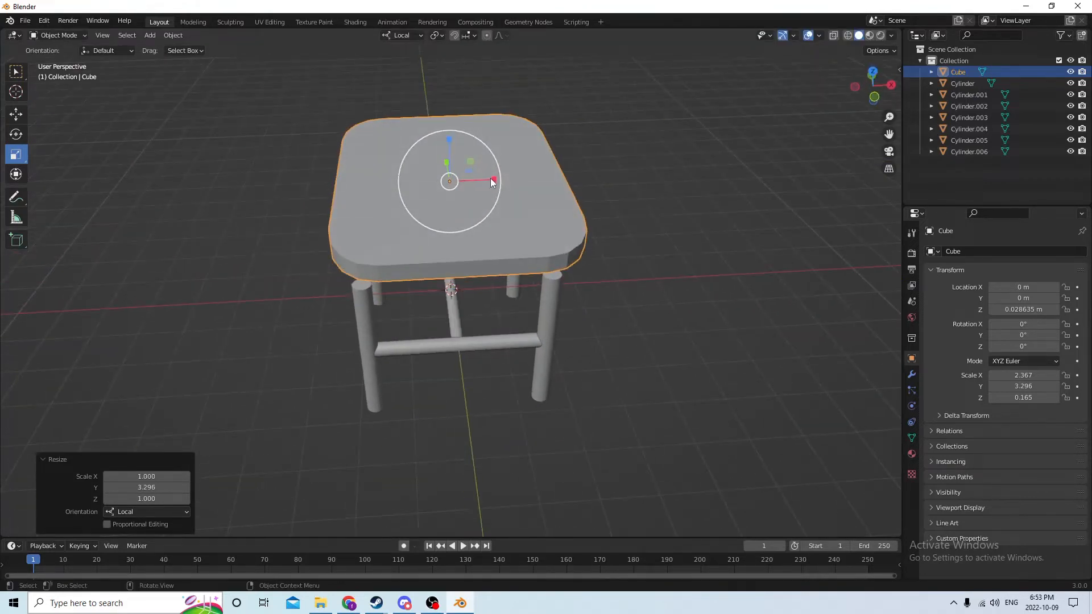
{"action": "left_click_drag", "start_coordinate": [492, 181], "coordinate": [500, 179]}
{"action": "middle_click_drag", "start_coordinate": [501, 179], "coordinate": [391, 144]}
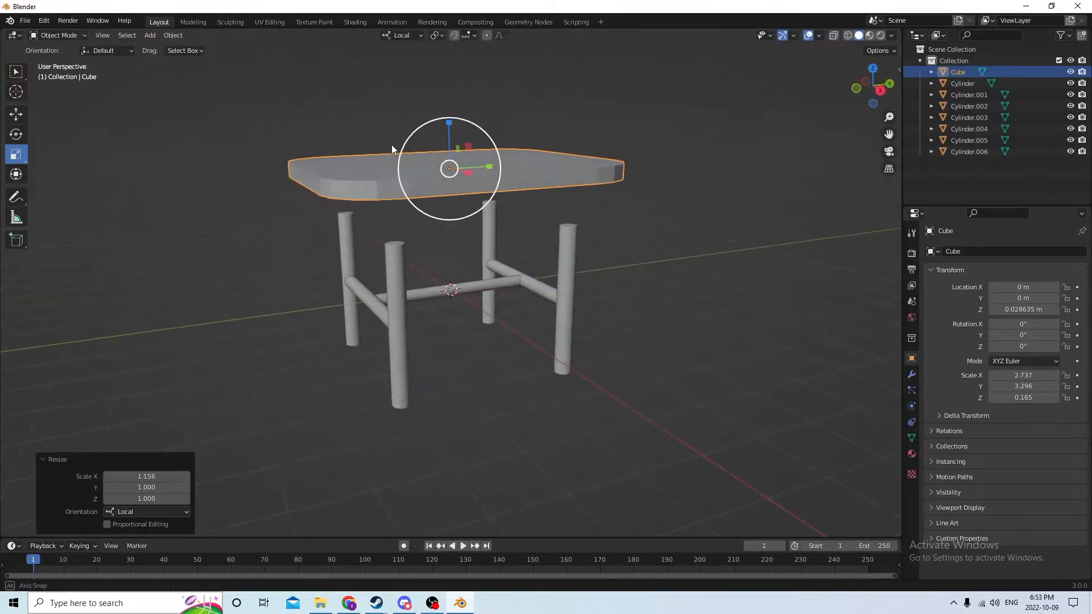
Lower the seat slab onto the tops of the four legs, to a Z location of about 0.0178 m
{"action": "middle_click_drag", "start_coordinate": [175, 108], "coordinate": [224, 117]}
{"action": "left_click", "coordinate": [16, 115]}
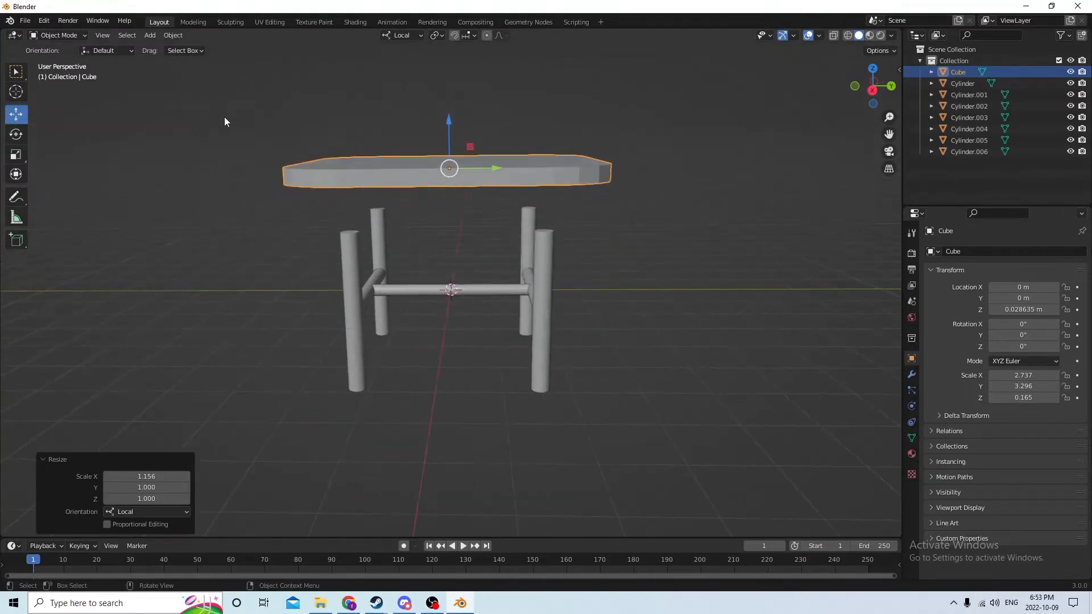
{"action": "left_click_drag", "start_coordinate": [449, 121], "coordinate": [458, 170]}
{"action": "middle_click_drag", "start_coordinate": [446, 129], "coordinate": [205, 170]}
{"action": "middle_click_drag", "start_coordinate": [407, 160], "coordinate": [612, 154]}
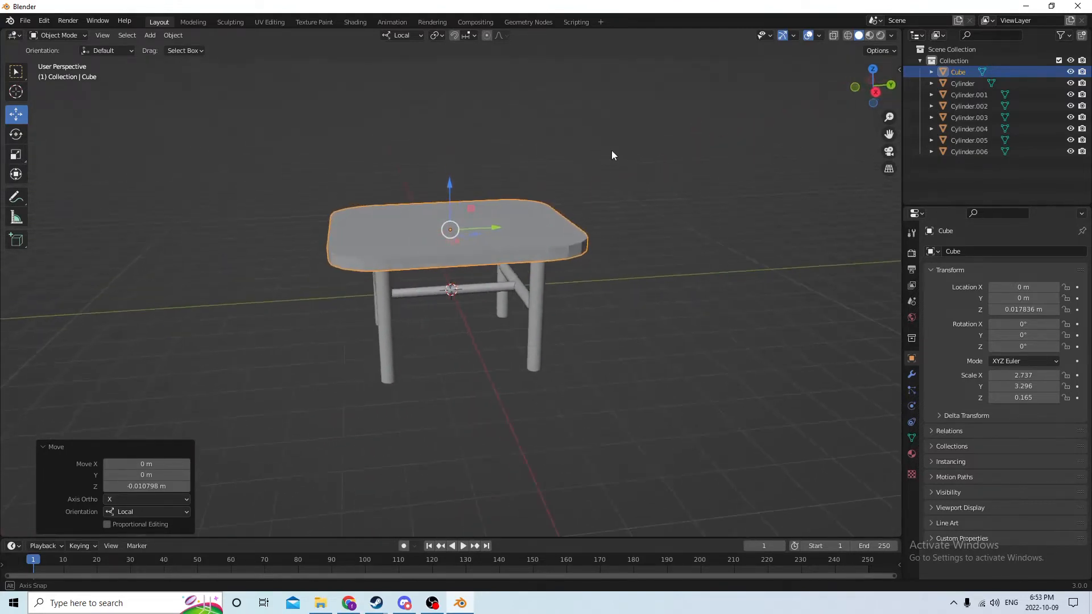
Shrink the seat slab slightly along both horizontal axes so its edges sit closer to the legs
{"action": "left_click", "coordinate": [19, 156]}
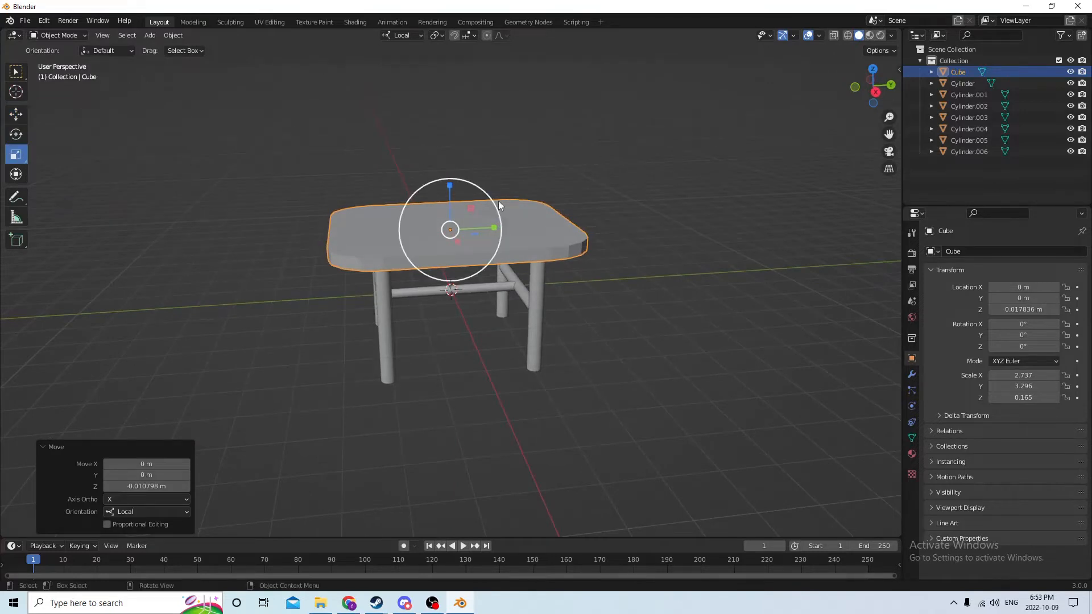
{"action": "left_click_drag", "start_coordinate": [493, 229], "coordinate": [480, 227]}
{"action": "middle_click_drag", "start_coordinate": [480, 227], "coordinate": [607, 227]}
{"action": "left_click_drag", "start_coordinate": [495, 228], "coordinate": [485, 224]}
{"action": "middle_click_drag", "start_coordinate": [485, 224], "coordinate": [574, 165]}
Duplicate the two legs on the negative X side and raise the copies along Z by about 0.0436 m above the seat
{"action": "left_click", "coordinate": [545, 265]}
{"action": "middle_click_drag", "start_coordinate": [545, 265], "coordinate": [378, 251]}
{"action": "left_click", "coordinate": [516, 284], "text": "shift"}
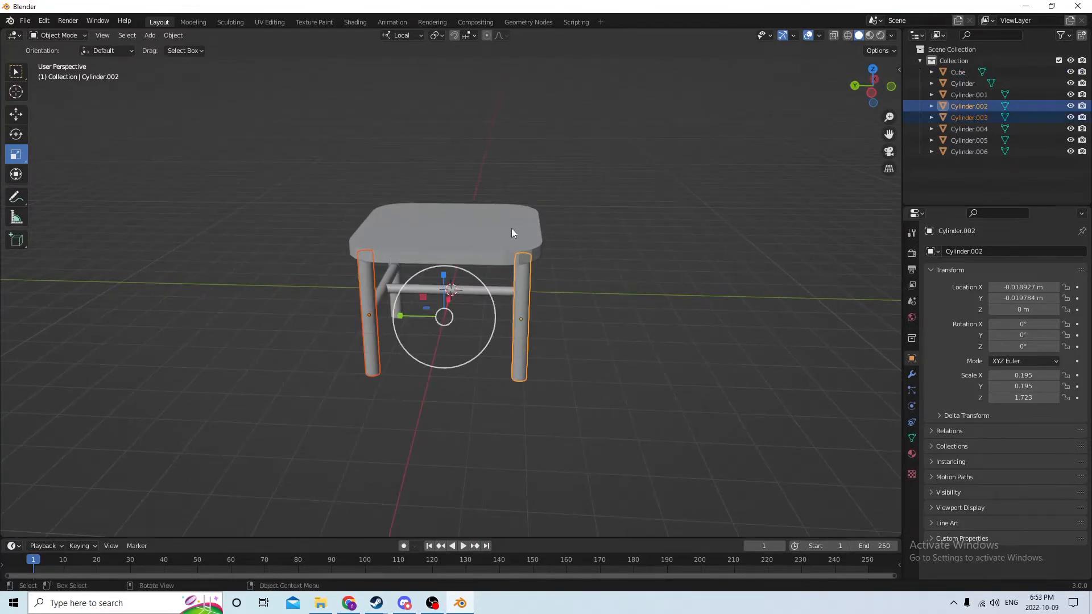
{"action": "key", "text": "shift+d"}
{"action": "key", "text": "Escape"}
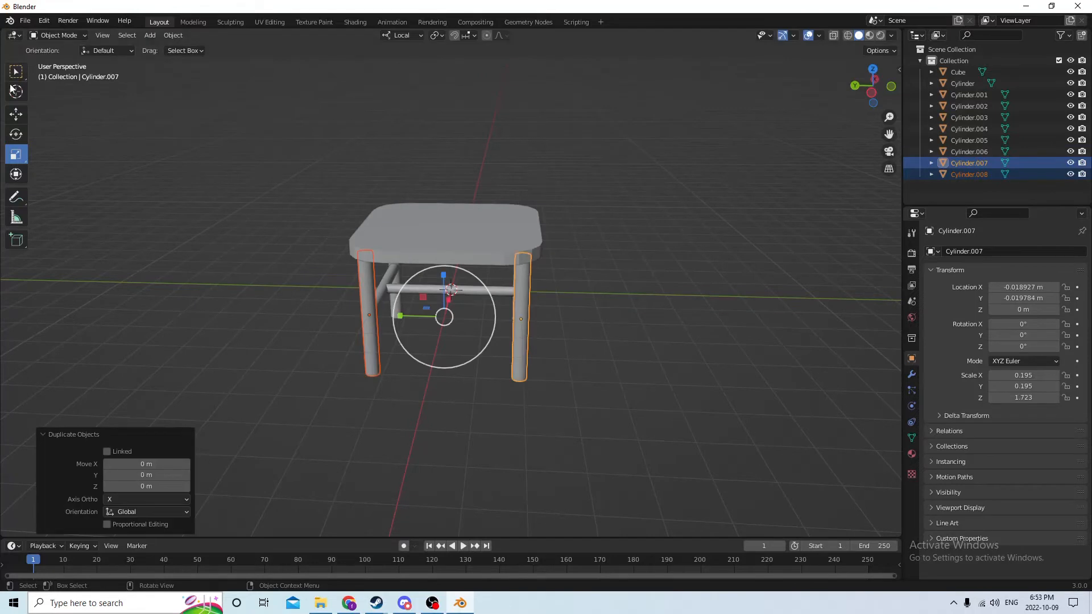
{"action": "left_click_drag", "start_coordinate": [443, 272], "coordinate": [454, 103]}
{"action": "middle_click_drag", "start_coordinate": [454, 102], "coordinate": [538, 91]}
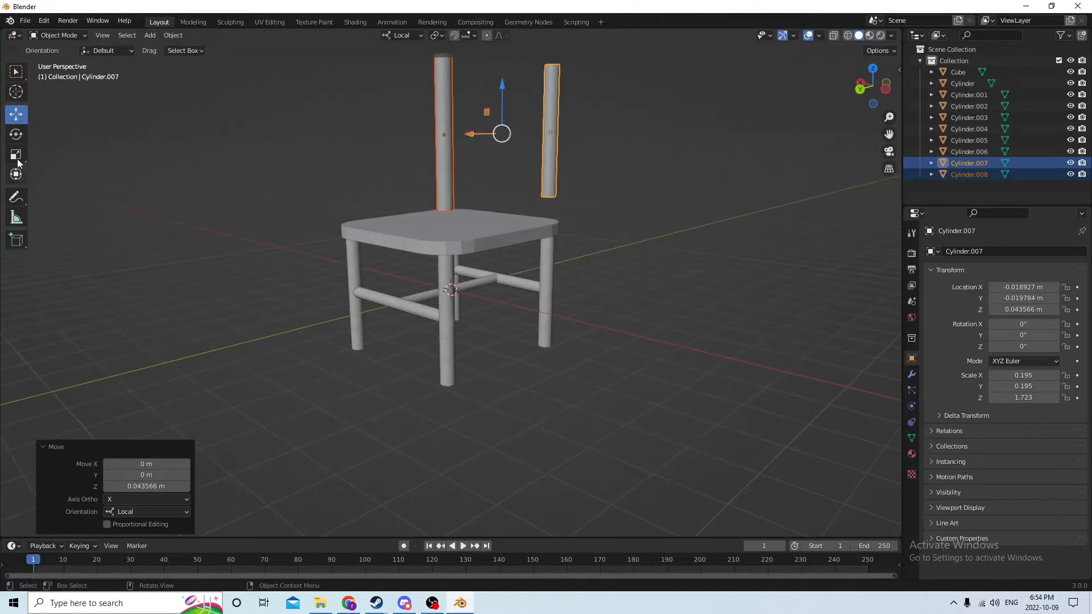
Stretch both raised posts to a local Z scale of about 2.525 so they reach the seat, and deselect them
{"action": "left_click", "coordinate": [16, 154]}
{"action": "middle_click_drag", "start_coordinate": [228, 137], "coordinate": [408, 128]}
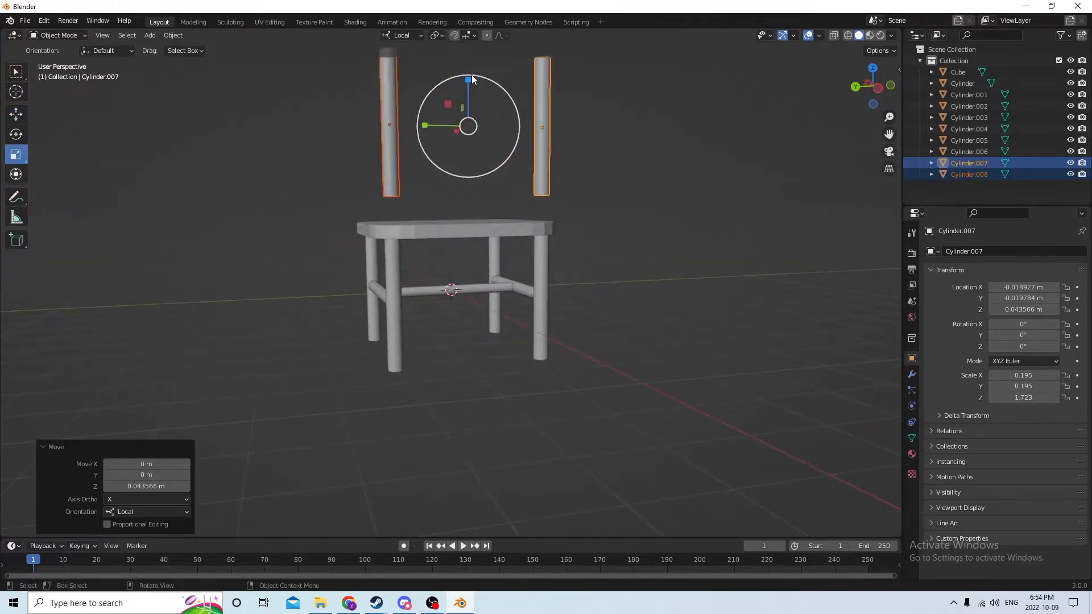
{"action": "left_click_drag", "start_coordinate": [468, 79], "coordinate": [469, 60]}
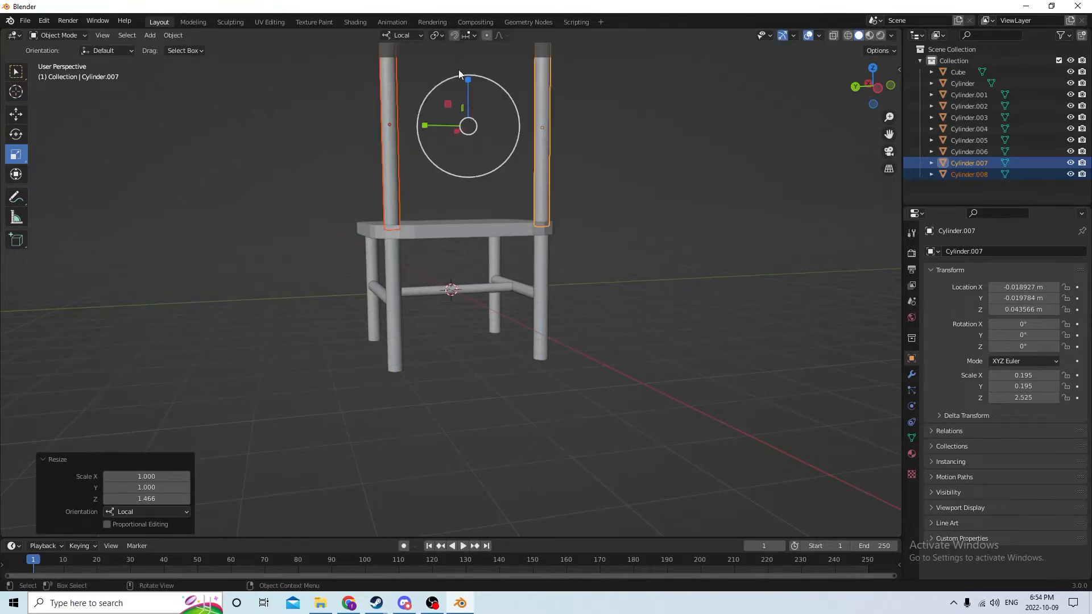
{"action": "middle_click_drag", "start_coordinate": [458, 70], "coordinate": [609, 127]}
{"action": "left_click", "coordinate": [609, 128]}
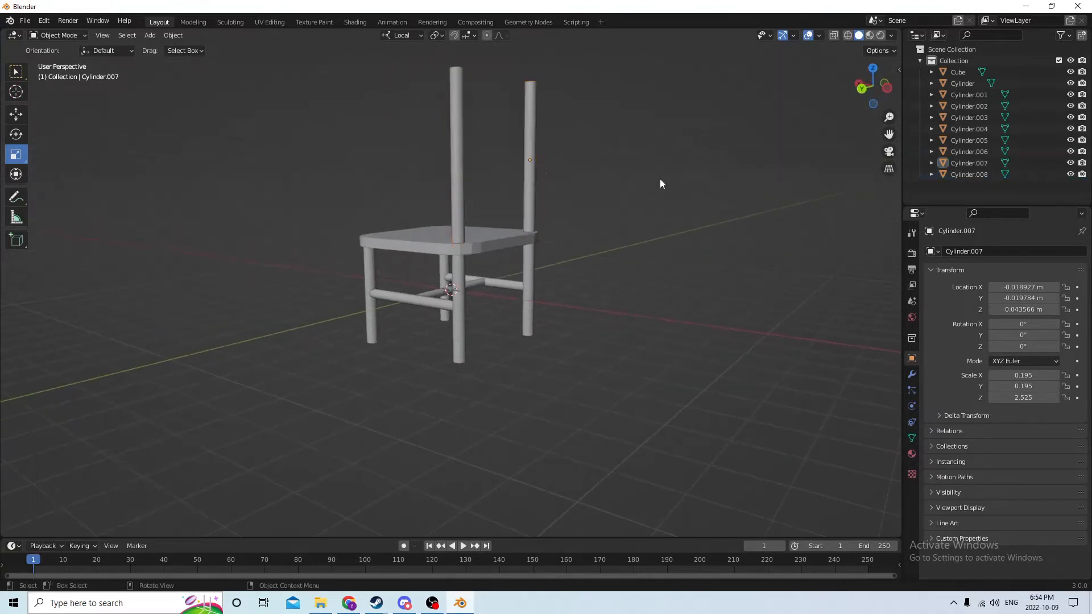
{"action": "middle_click_drag", "start_coordinate": [661, 180], "coordinate": [568, 175]}
{"action": "middle_click_drag", "start_coordinate": [422, 278], "coordinate": [408, 308]}
{"action": "left_click", "coordinate": [388, 197]}
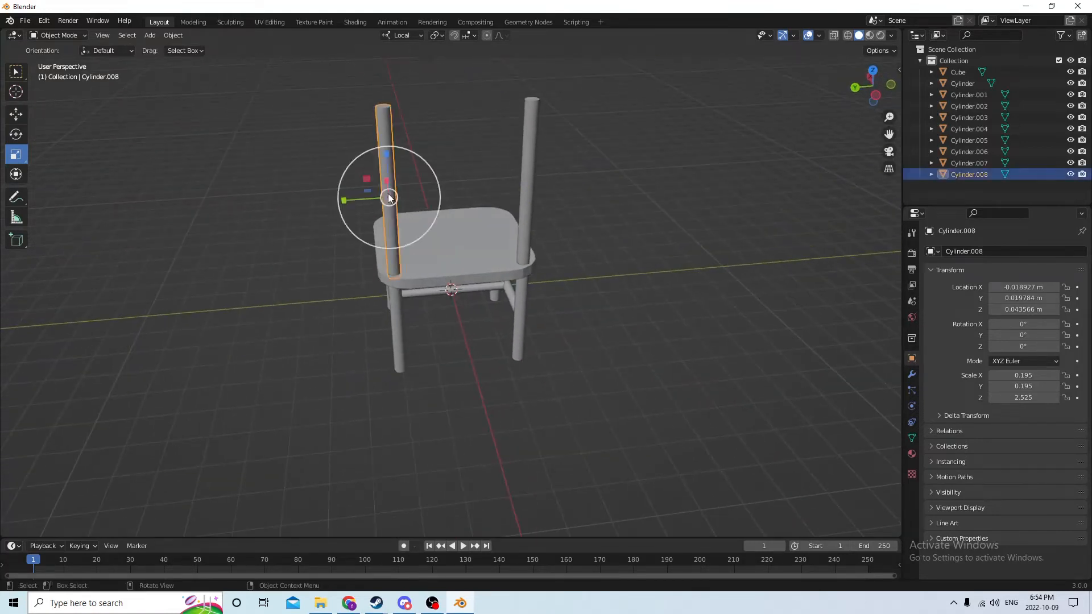
{"action": "key", "text": "shift+d"}
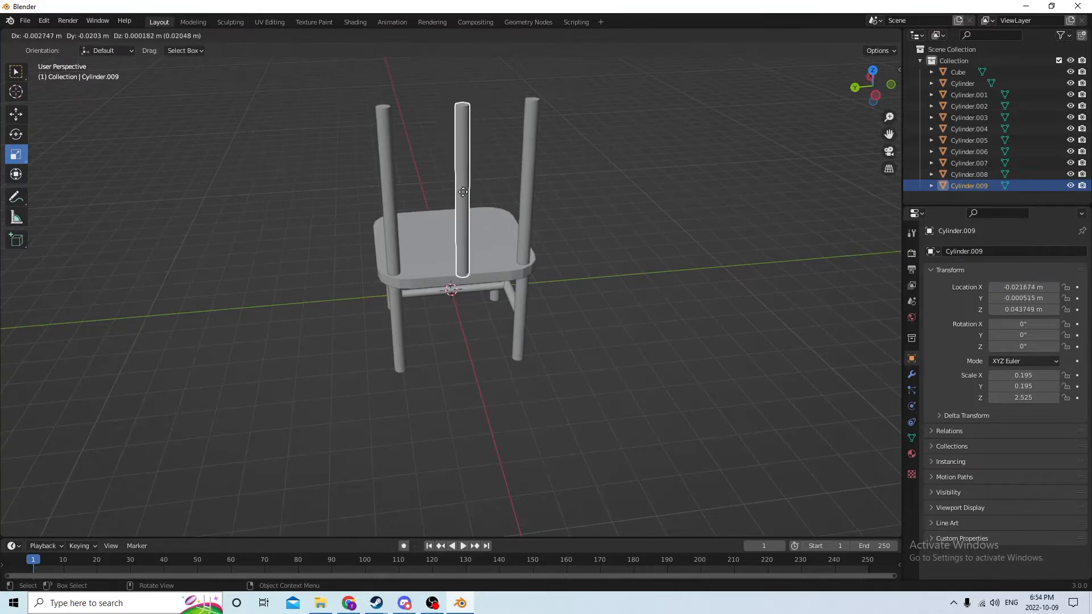
{"action": "left_click", "coordinate": [461, 190]}
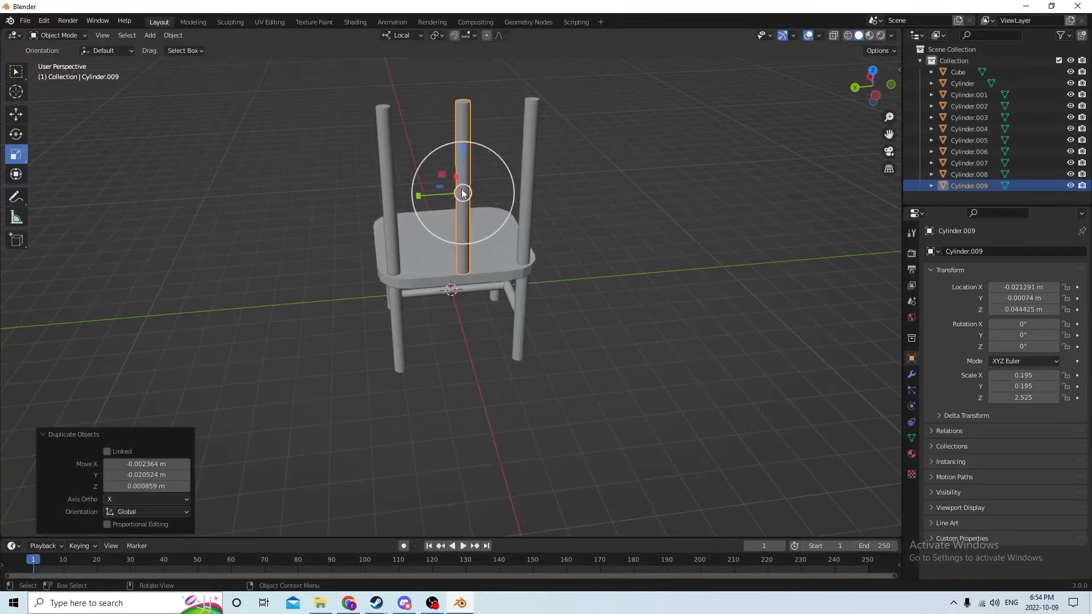
{"action": "middle_click_drag", "start_coordinate": [461, 189], "coordinate": [543, 204]}
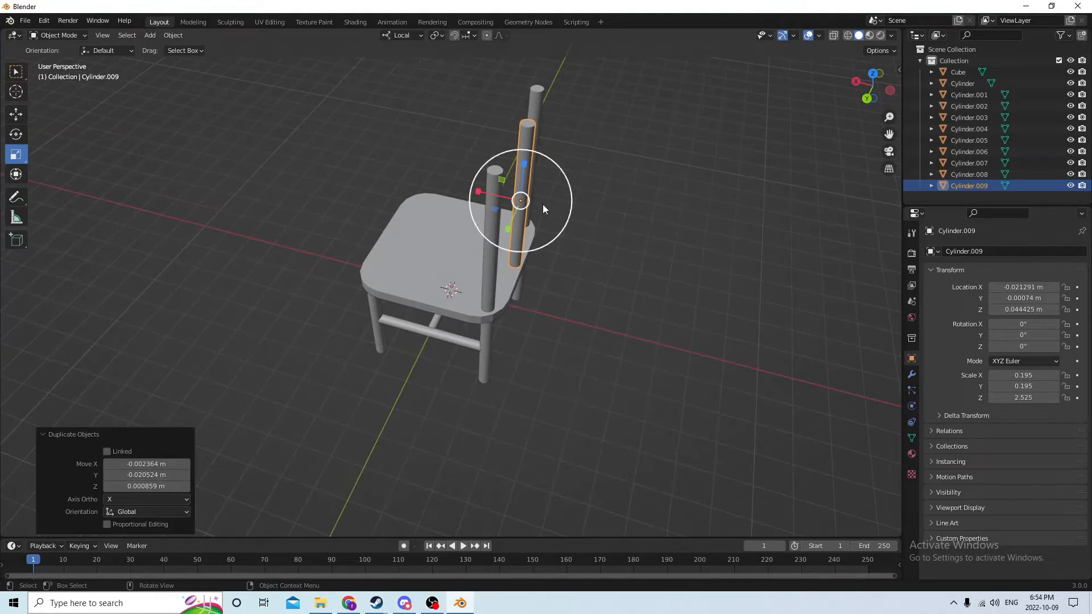
{"action": "left_click", "coordinate": [48, 24]}
{"action": "left_click", "coordinate": [57, 33]}
{"action": "middle_click_drag", "start_coordinate": [393, 107], "coordinate": [413, 119]}
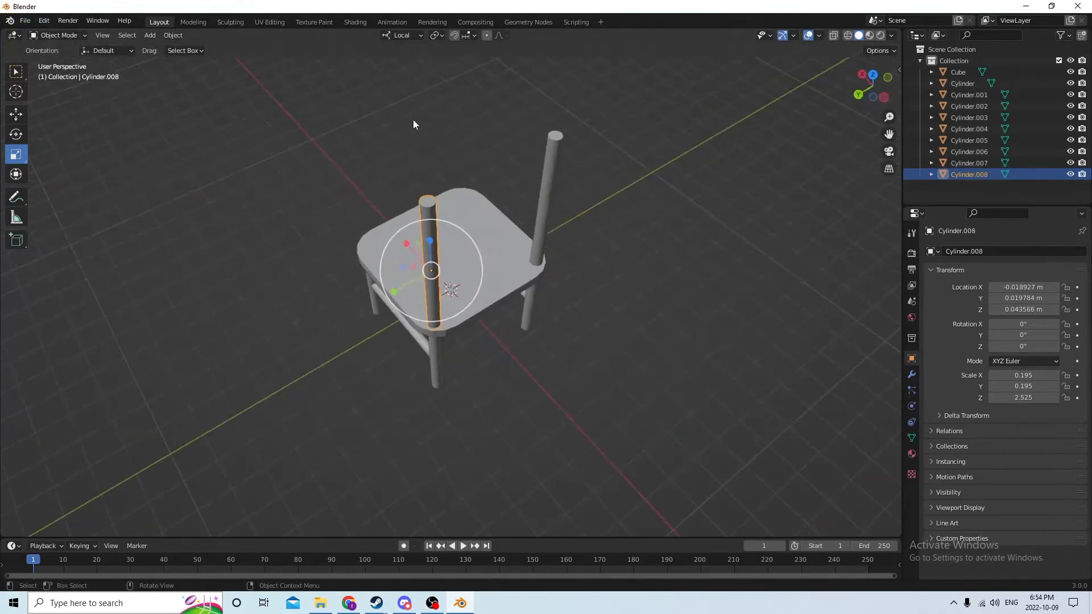
{"action": "left_click", "coordinate": [17, 115]}
{"action": "middle_click_drag", "start_coordinate": [261, 112], "coordinate": [313, 182]}
{"action": "left_click_drag", "start_coordinate": [370, 281], "coordinate": [423, 267]}
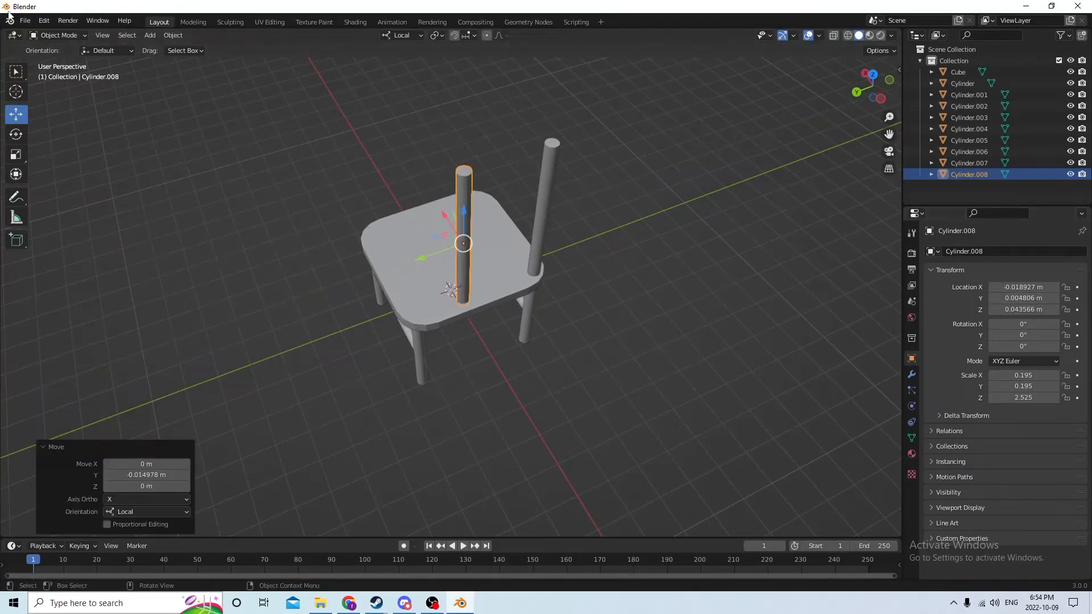
{"action": "left_click", "coordinate": [42, 23]}
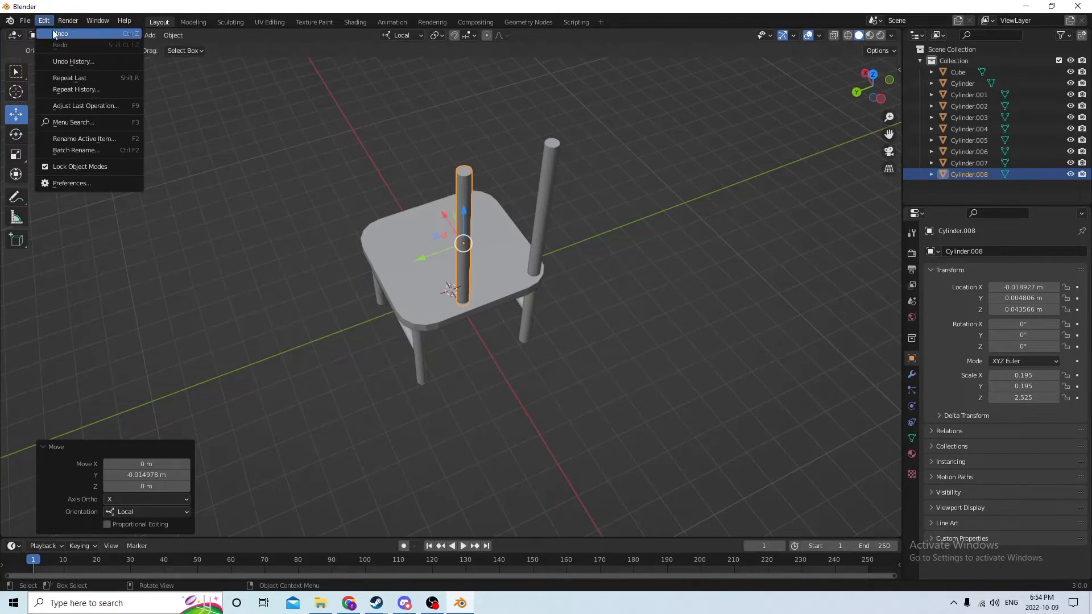
{"action": "left_click", "coordinate": [52, 30]}
Duplicate the backrest post on the positive Y side and centre the copy between both posts at a Y location of 0 m
{"action": "key", "text": "shift+d"}
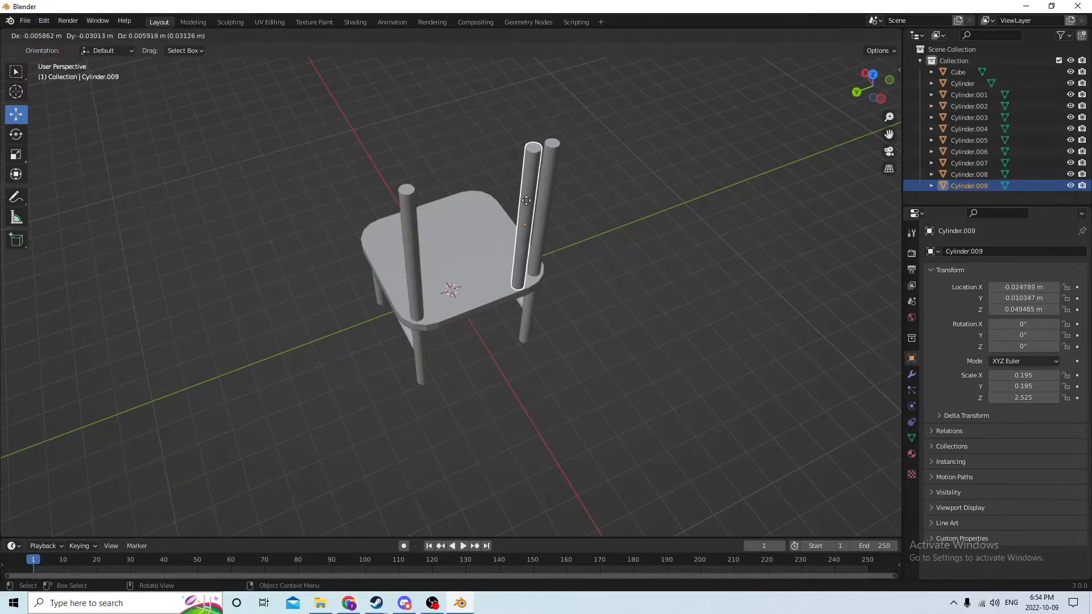
{"action": "right_click", "coordinate": [503, 203]}
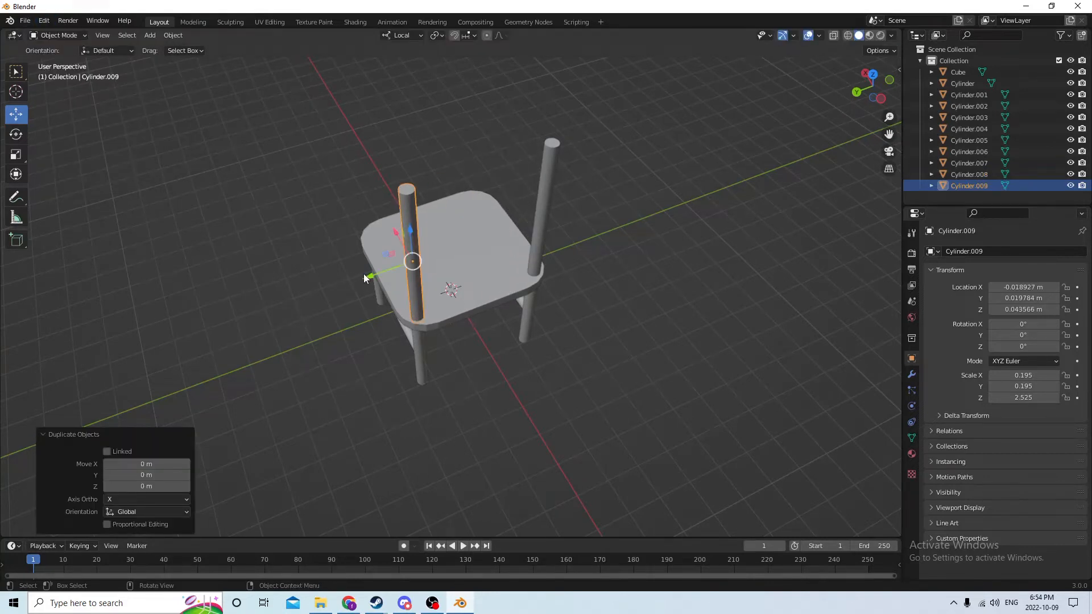
{"action": "left_click_drag", "start_coordinate": [363, 274], "coordinate": [401, 263]}
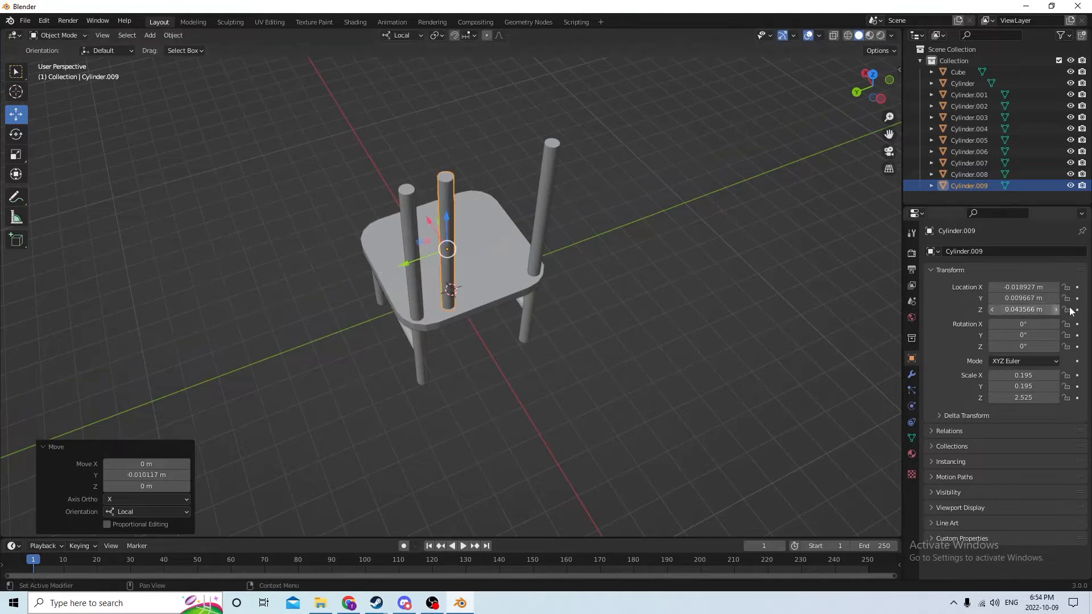
{"action": "left_click", "coordinate": [1041, 298]}
{"action": "type", "text": "0"}
{"action": "key", "text": "Return"}
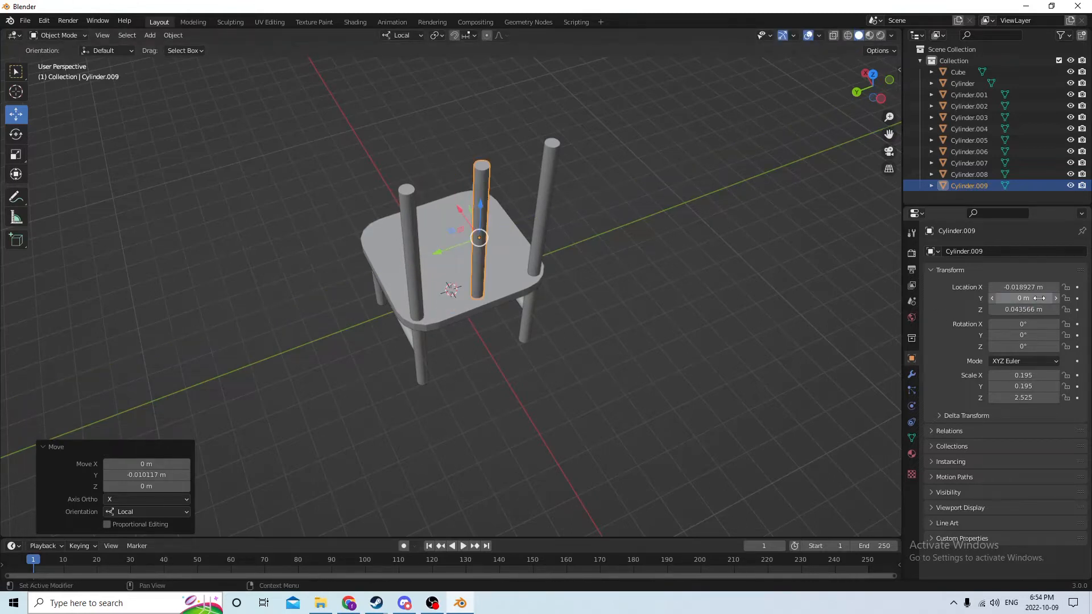
Lay the copied middle post horizontally across the backrest by setting its X rotation to 90°
{"action": "middle_click_drag", "start_coordinate": [688, 176], "coordinate": [647, 131]}
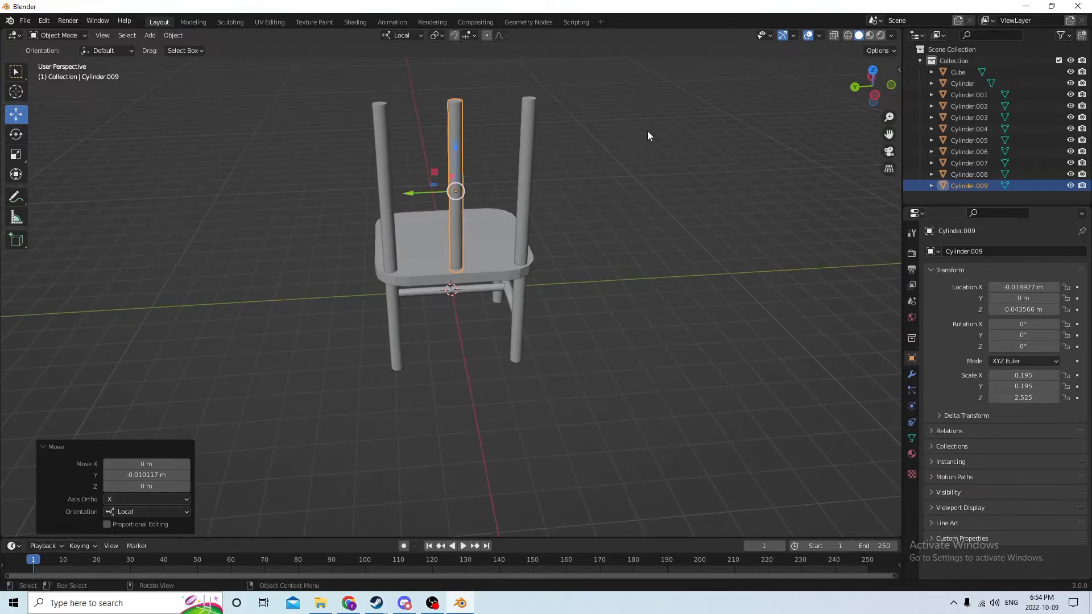
{"action": "left_click", "coordinate": [1044, 326]}
{"action": "type", "text": "90"}
{"action": "key", "text": "Return"}
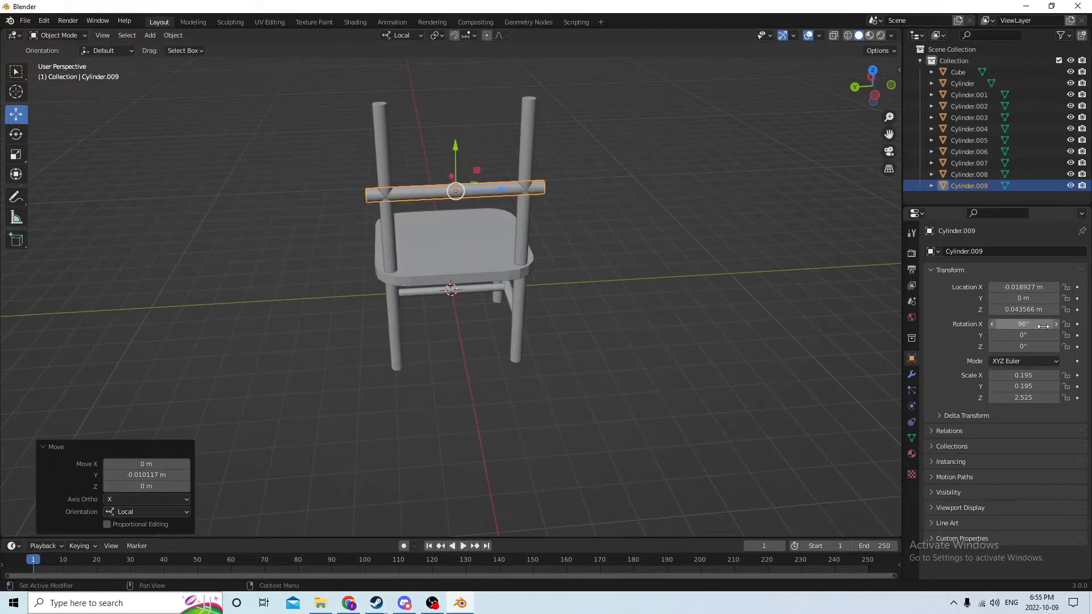
Scale the backrest crossbar down uniformly by about 0.773 to fit between the posts, and lower it to about 0.0418 m in Z
{"action": "middle_click_drag", "start_coordinate": [529, 240], "coordinate": [527, 277]}
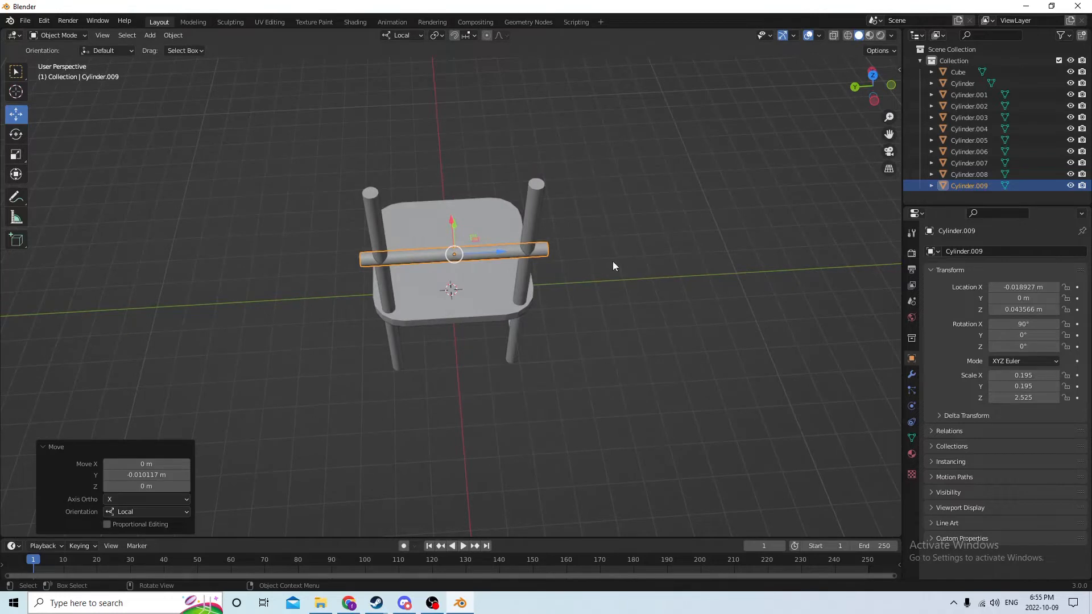
{"action": "key", "text": "s"}
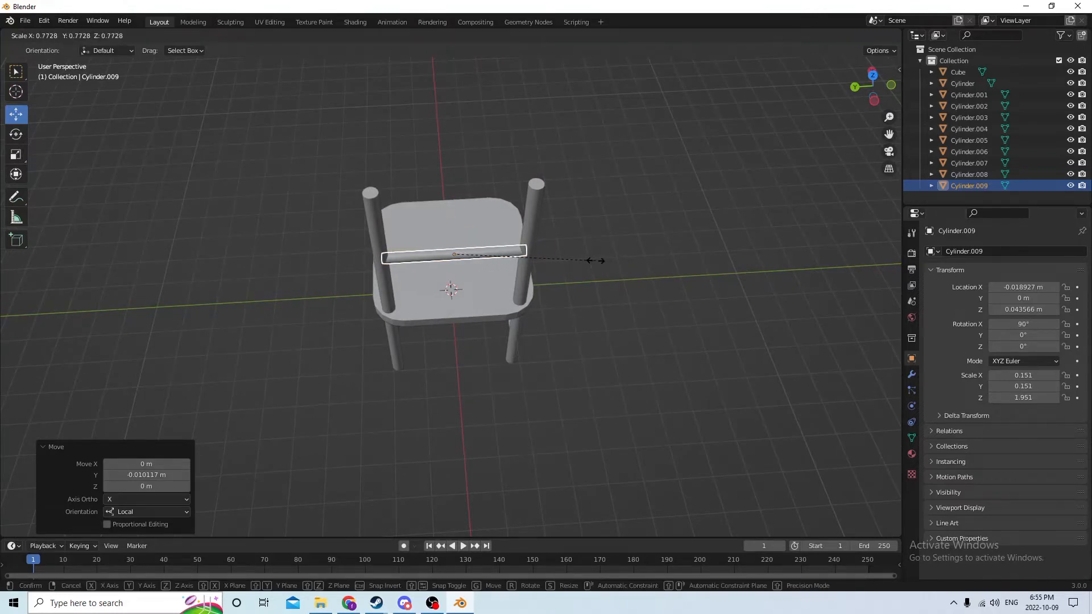
{"action": "left_click", "coordinate": [596, 261]}
{"action": "middle_click_drag", "start_coordinate": [592, 256], "coordinate": [598, 141]}
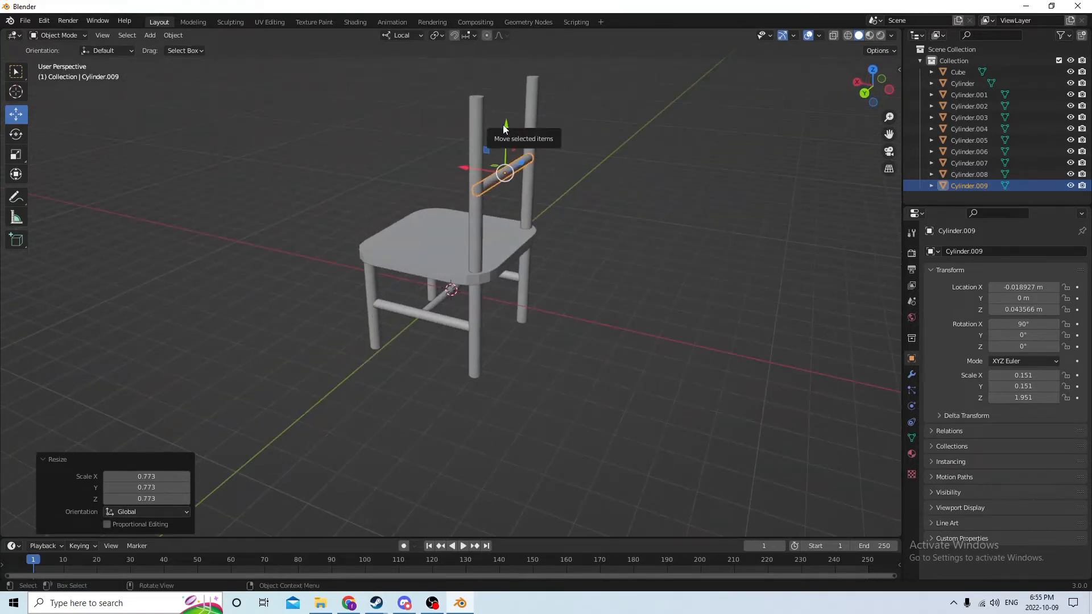
{"action": "left_click_drag", "start_coordinate": [507, 128], "coordinate": [497, 142]}
{"action": "middle_click_drag", "start_coordinate": [496, 143], "coordinate": [552, 135]}
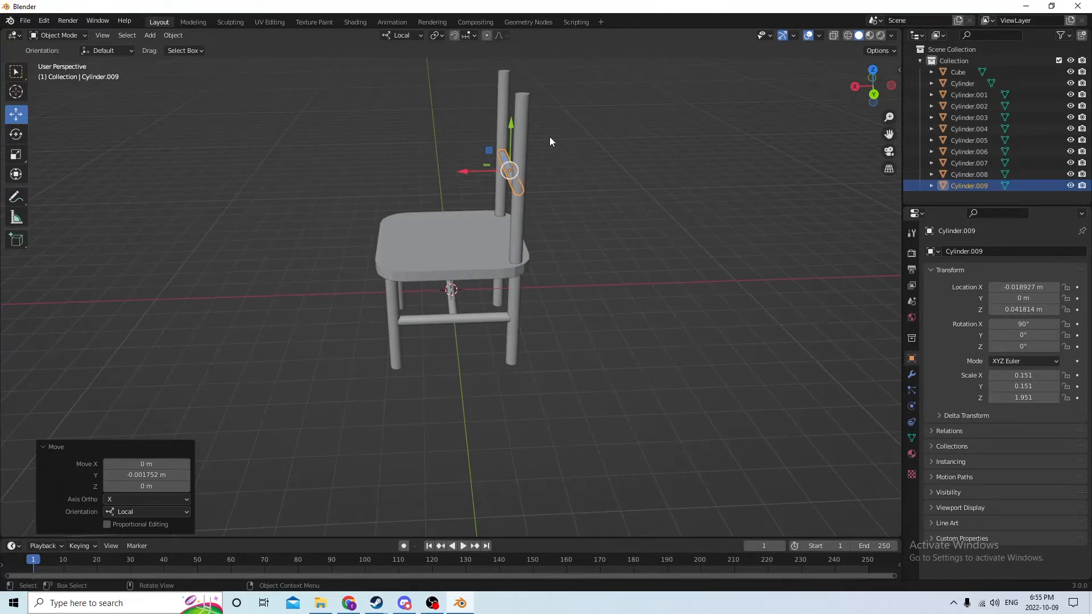
Duplicate the seat slab and raise the copy straight up along Z by about 0.0449 m
{"action": "left_click", "coordinate": [438, 235]}
{"action": "middle_click_drag", "start_coordinate": [438, 234], "coordinate": [472, 235]}
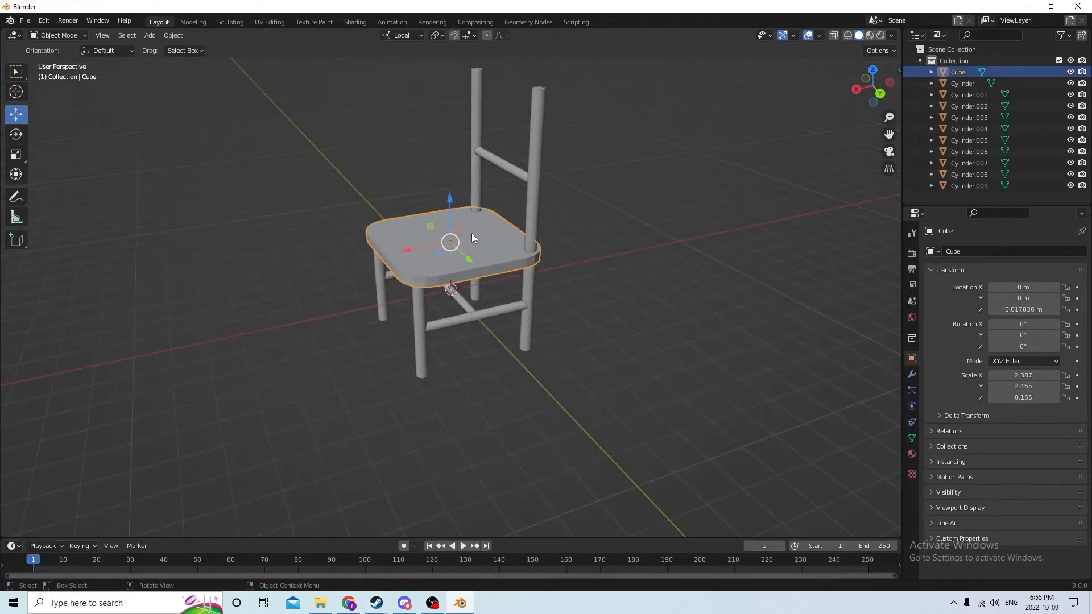
{"action": "key", "text": "shift+d"}
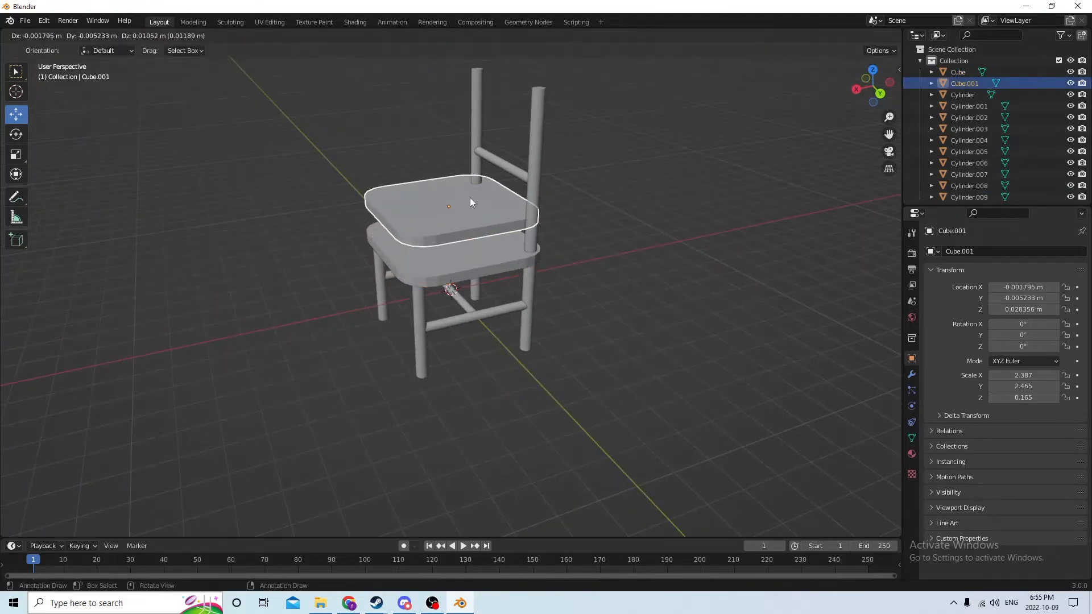
{"action": "right_click", "coordinate": [466, 198]}
{"action": "key", "text": "g"}
{"action": "key", "text": "z"}
{"action": "key", "text": "z"}
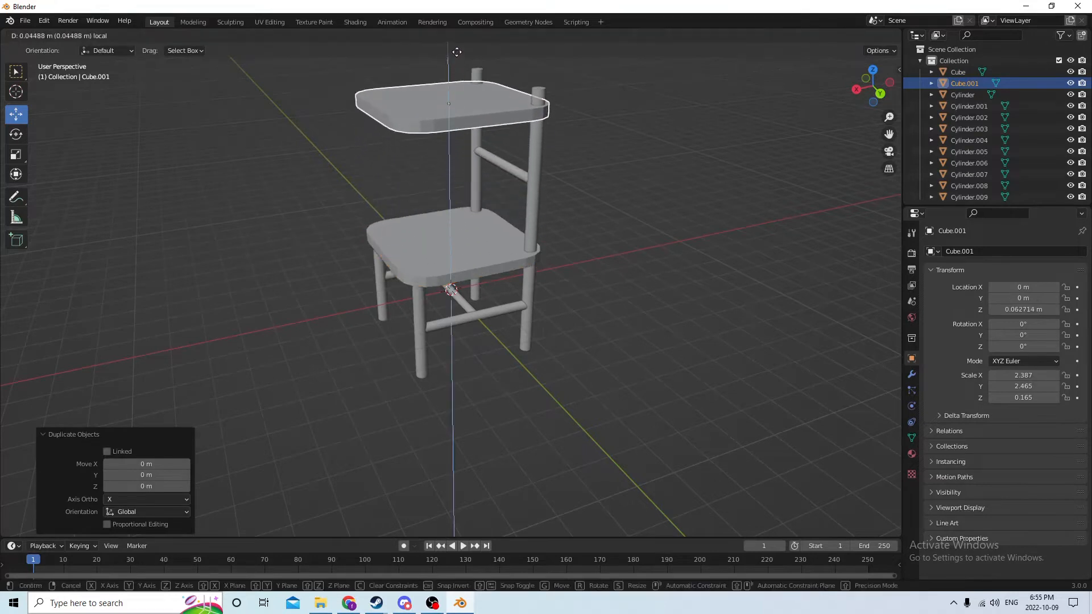
{"action": "left_click", "coordinate": [457, 51]}
{"action": "middle_click_drag", "start_coordinate": [457, 51], "coordinate": [457, 124]}
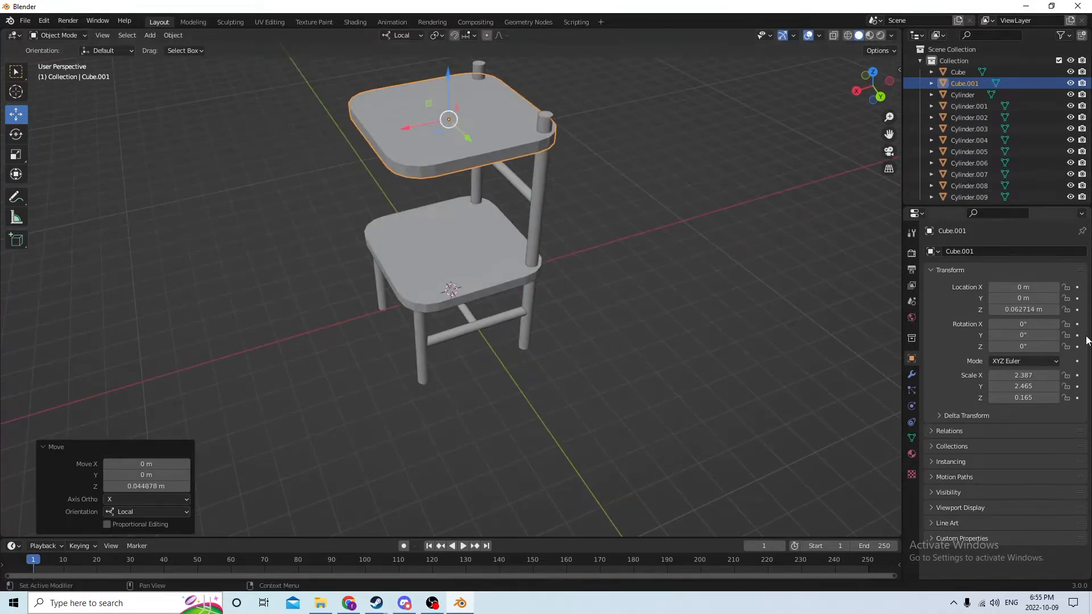
{"action": "left_click", "coordinate": [1023, 326]}
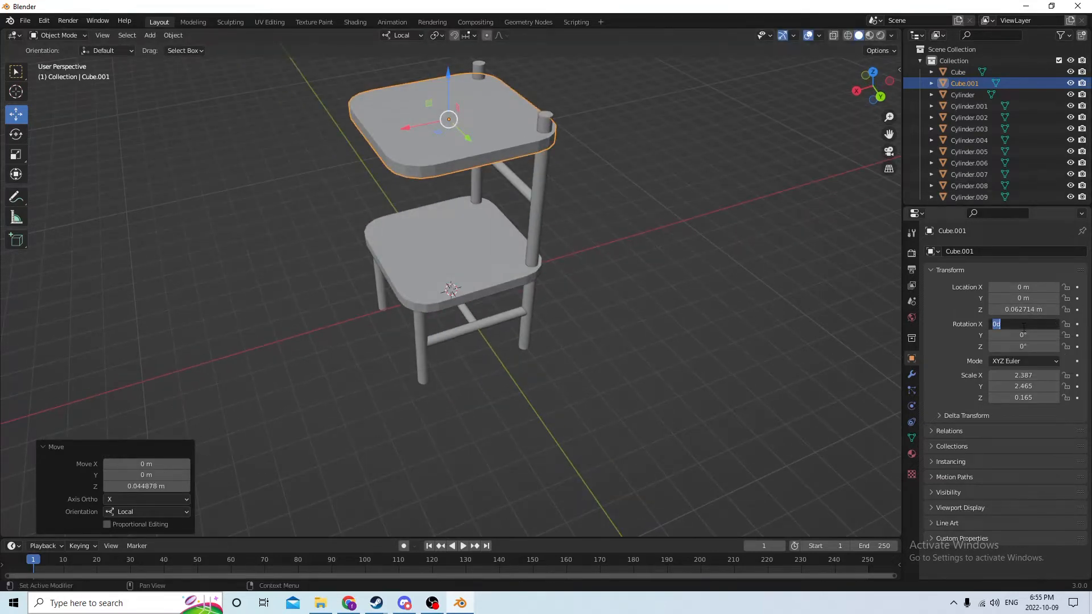
{"action": "type", "text": "90"}
{"action": "key", "text": "Return"}
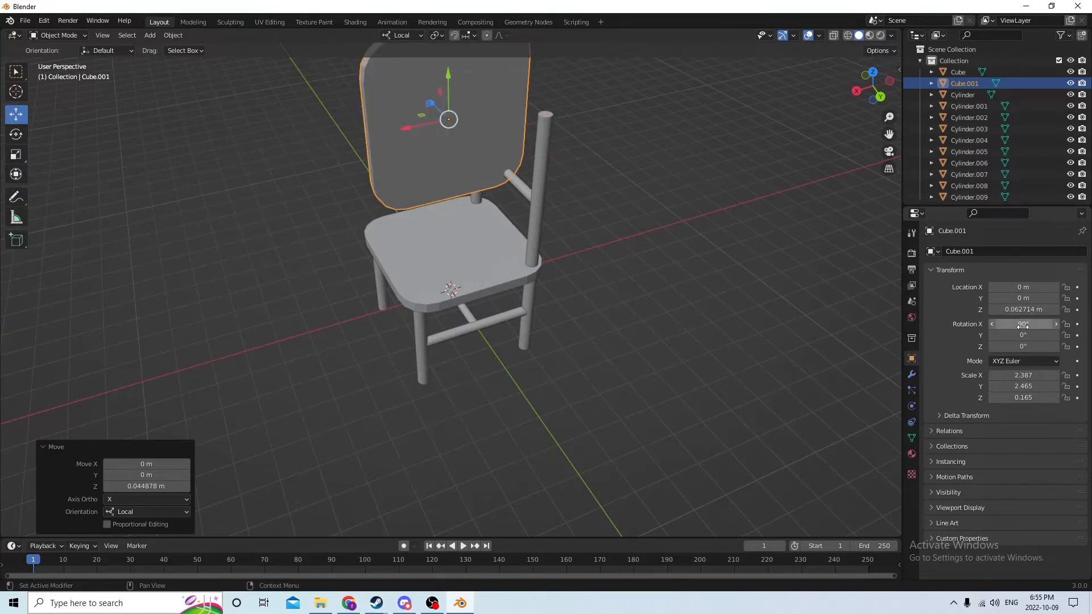
{"action": "type", "text": "0"}
{"action": "key", "text": "Return"}
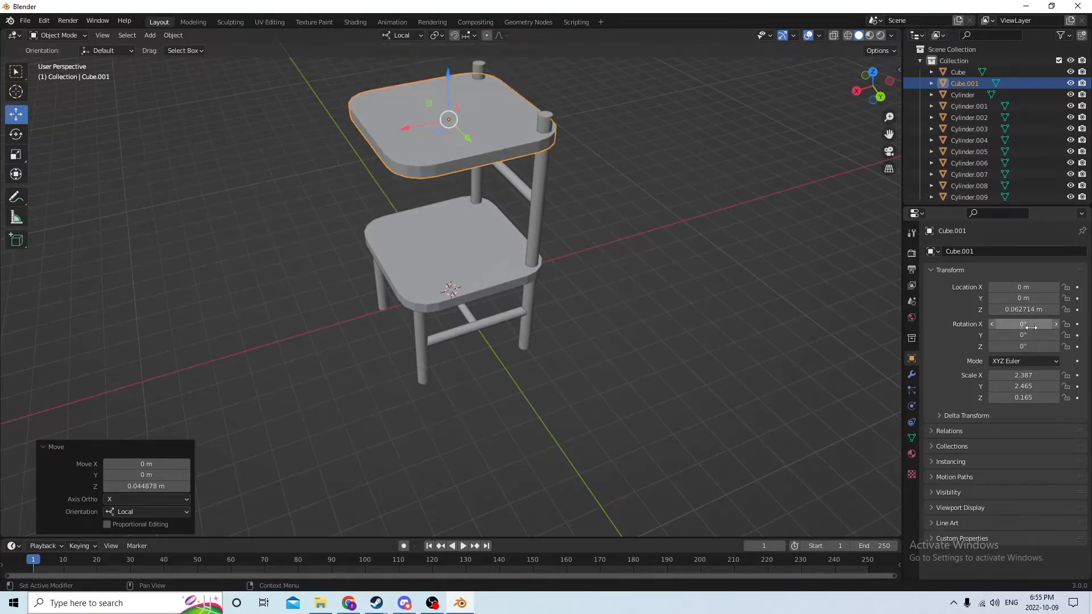
Stand the copied slab upright with a Y rotation of 90° and move it against the backrest posts, to about -0.0164 m in X
{"action": "left_click", "coordinate": [1023, 339]}
{"action": "type", "text": "90"}
{"action": "key", "text": "Return"}
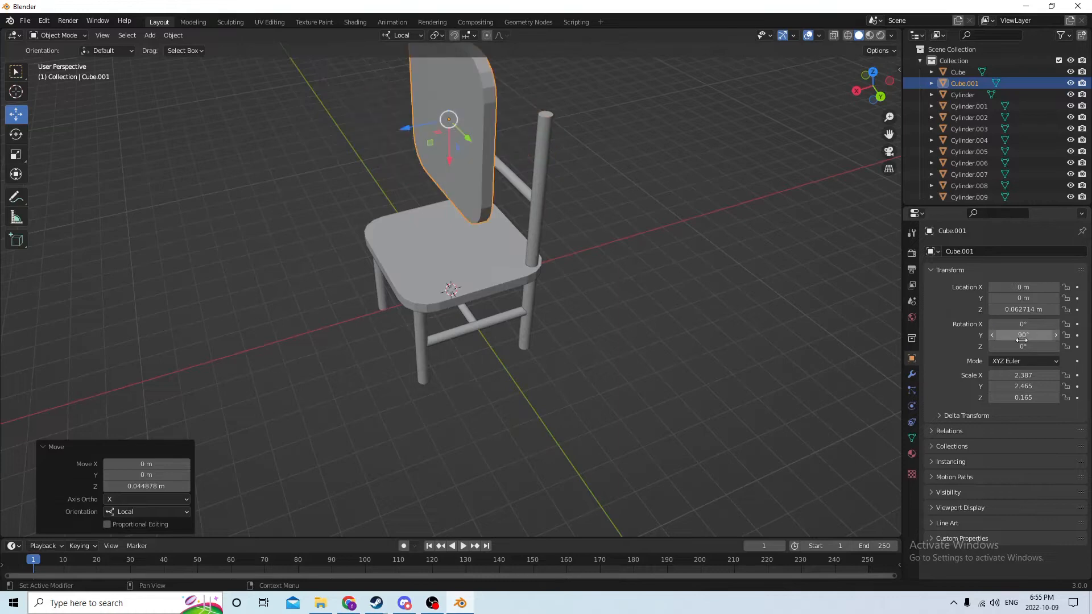
{"action": "middle_click_drag", "start_coordinate": [711, 285], "coordinate": [361, 260]}
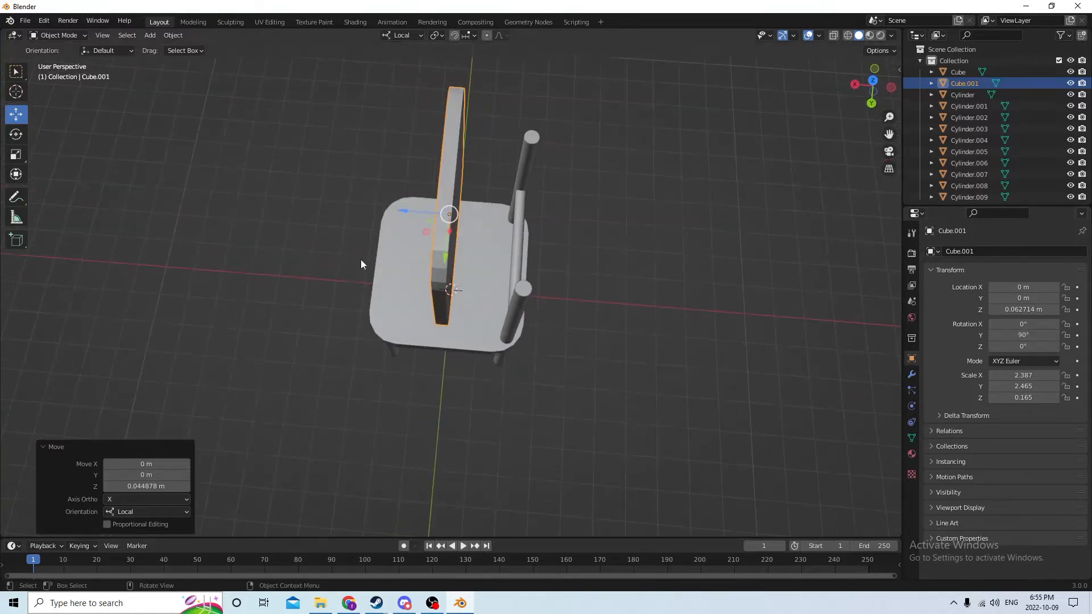
{"action": "left_click_drag", "start_coordinate": [405, 211], "coordinate": [474, 196]}
Reduce the backrest panel's height to a local X scale of about 1.111
{"action": "middle_click_drag", "start_coordinate": [462, 193], "coordinate": [487, 133]}
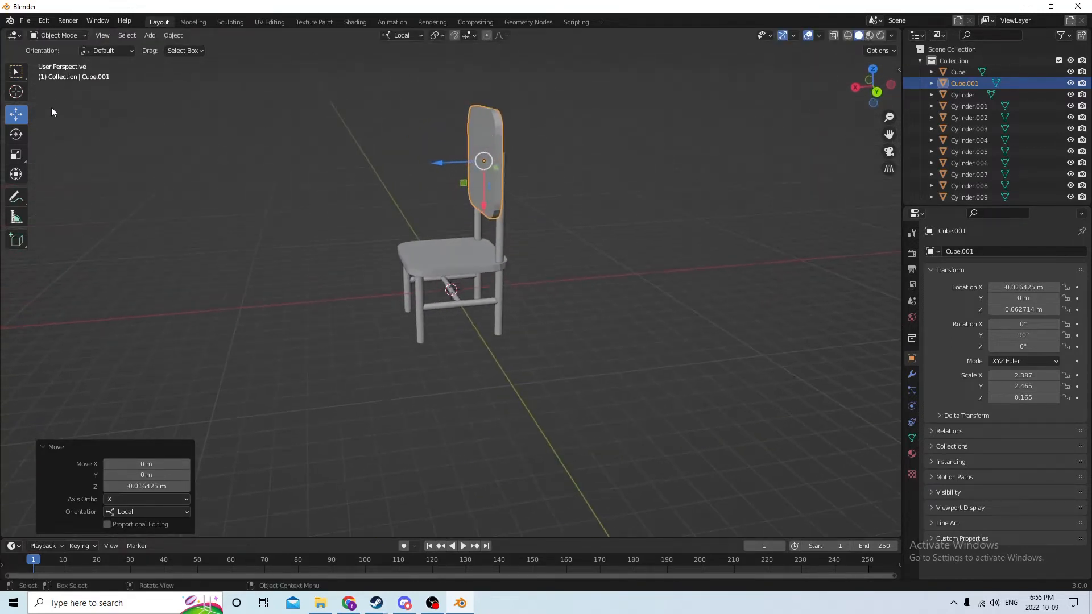
{"action": "left_click", "coordinate": [17, 153]}
{"action": "middle_click_drag", "start_coordinate": [210, 129], "coordinate": [470, 222]}
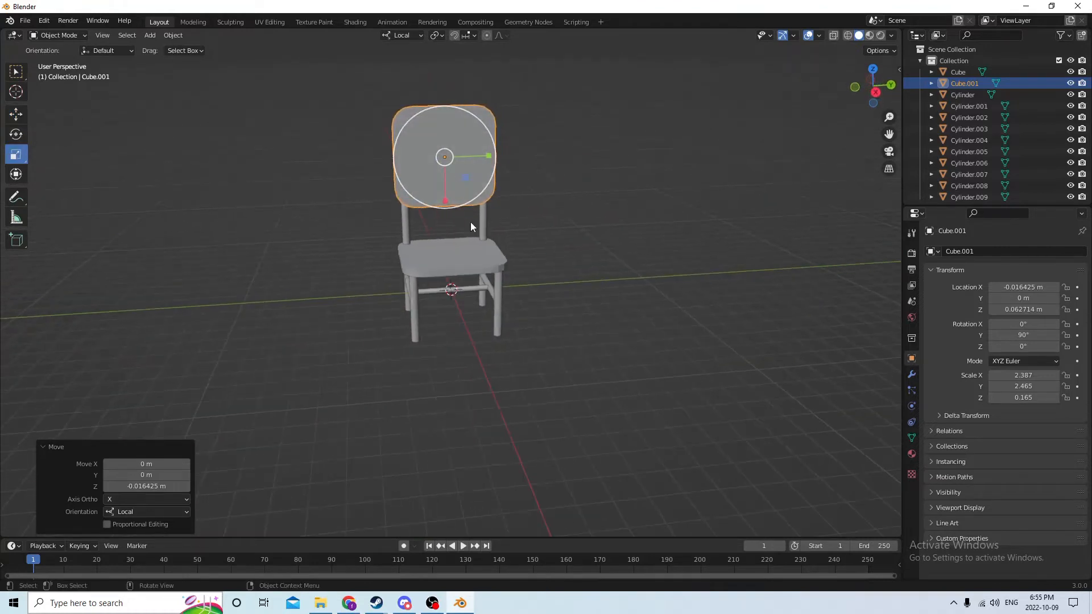
{"action": "left_click_drag", "start_coordinate": [449, 206], "coordinate": [446, 170]}
{"action": "middle_click_drag", "start_coordinate": [307, 170], "coordinate": [373, 177]}
{"action": "left_click", "coordinate": [501, 216]}
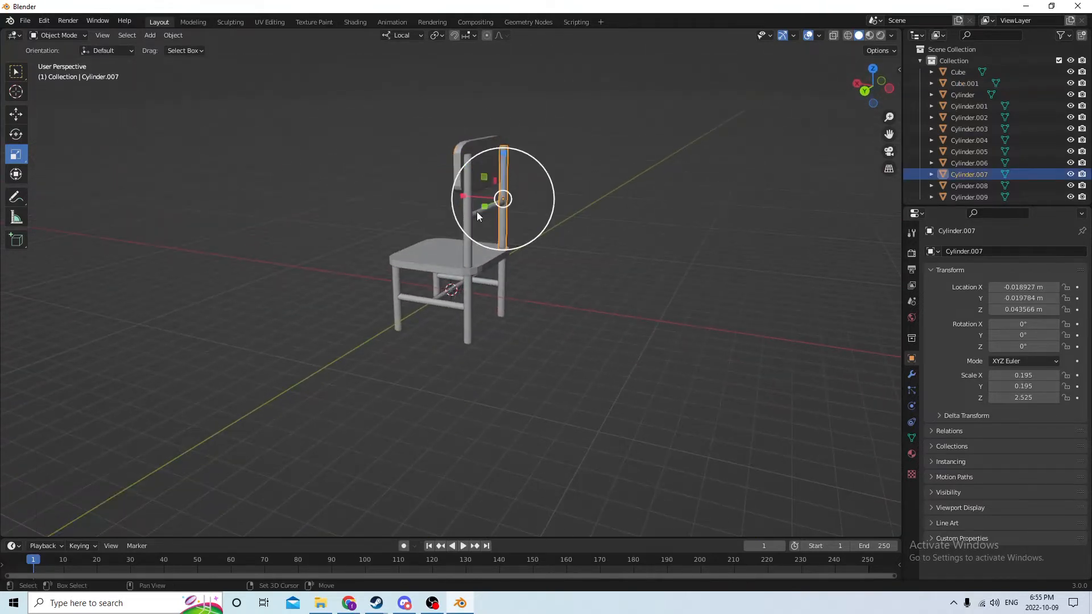
{"action": "left_click", "coordinate": [477, 212], "text": "shift"}
{"action": "left_click", "coordinate": [462, 217], "text": "shift"}
{"action": "left_click", "coordinate": [486, 139], "text": "shift"}
{"action": "middle_click_drag", "start_coordinate": [486, 139], "coordinate": [138, 118]}
{"action": "left_click", "coordinate": [22, 131]}
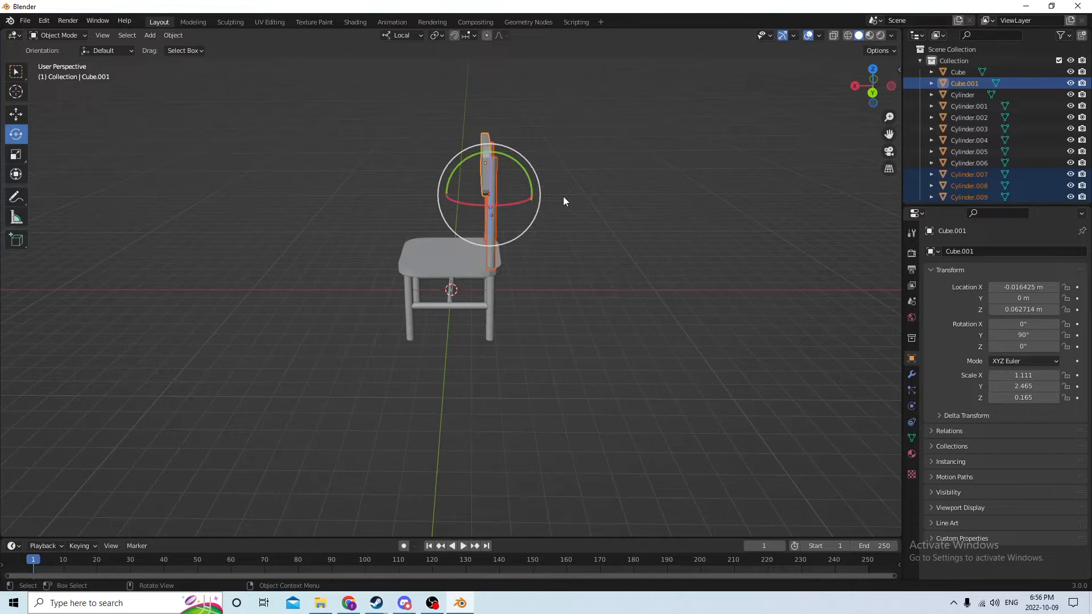
{"action": "left_click", "coordinate": [599, 299]}
{"action": "middle_click_drag", "start_coordinate": [599, 299], "coordinate": [267, 287]}
{"action": "middle_click_drag", "start_coordinate": [539, 166], "coordinate": [590, 173]}
{"action": "scroll", "coordinate": [429, 248], "scroll_direction": "up", "scroll_amount": 2}
{"action": "scroll", "coordinate": [512, 236], "scroll_direction": "up", "scroll_amount": 3}
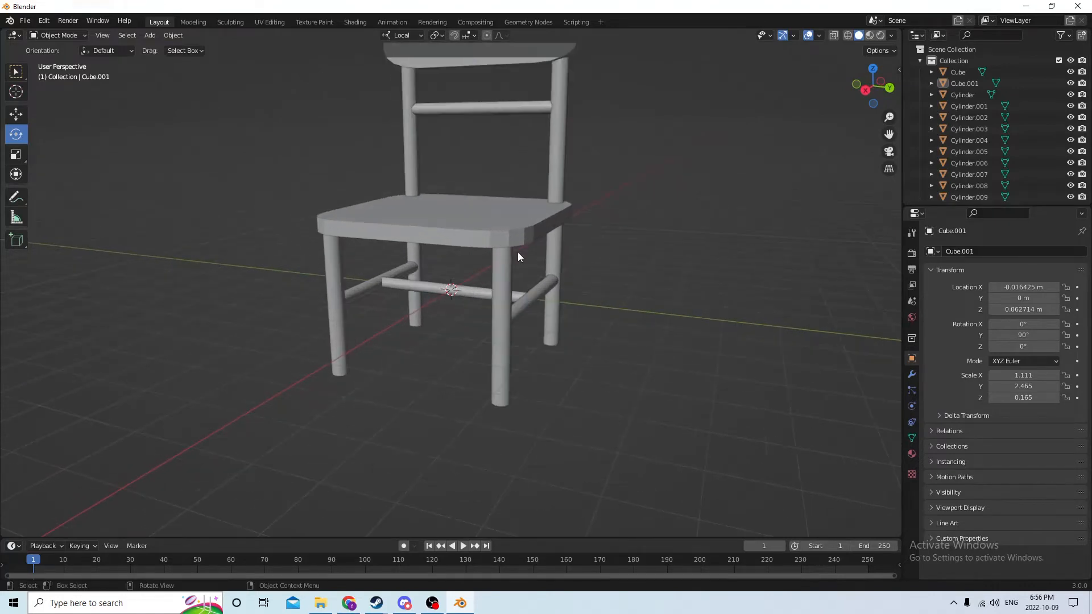
{"action": "middle_click_drag", "start_coordinate": [518, 258], "coordinate": [495, 241]}
{"action": "left_click", "coordinate": [481, 289]}
{"action": "left_click", "coordinate": [16, 117]}
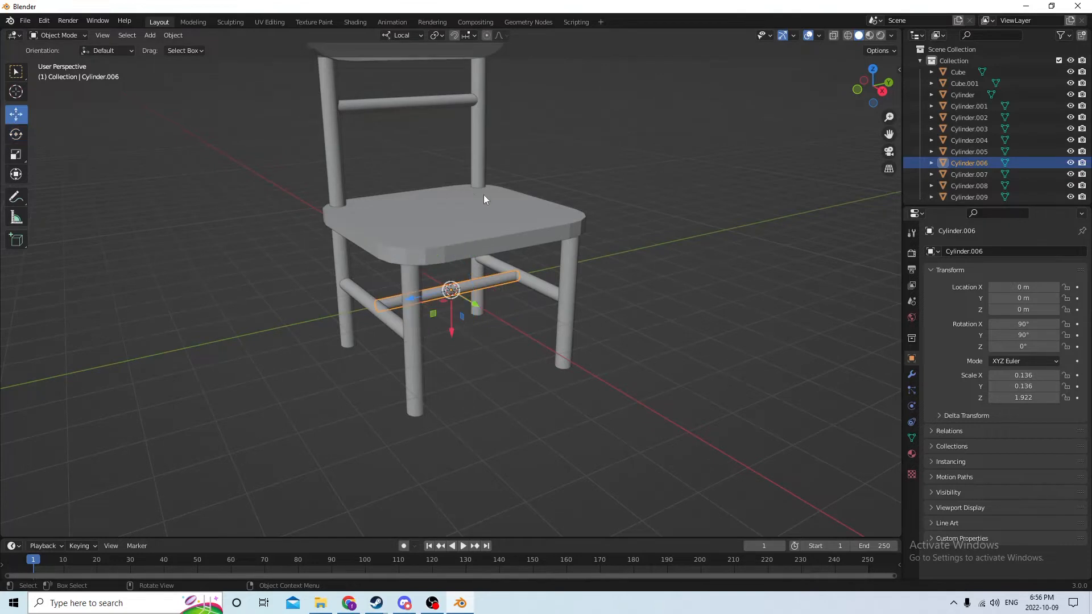
{"action": "mouse_move", "coordinate": [538, 279]}
{"action": "middle_mouse_down"}
{"action": "mouse_move", "coordinate": [526, 273]}
{"action": "mouse_move", "coordinate": [545, 275]}
{"action": "middle_mouse_up"}
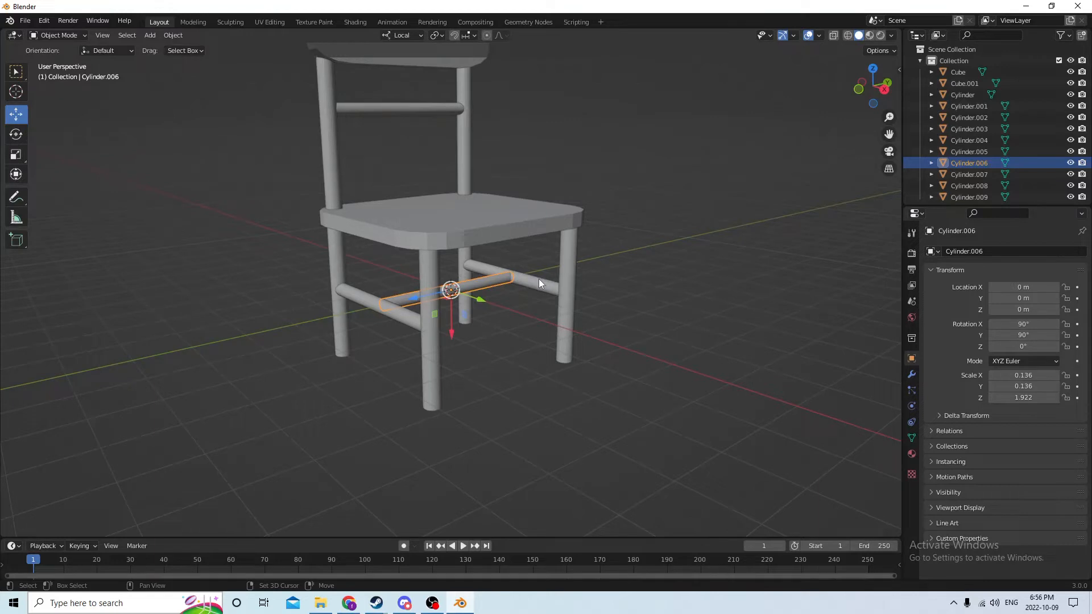
{"action": "left_click", "coordinate": [539, 278], "text": "shift"}
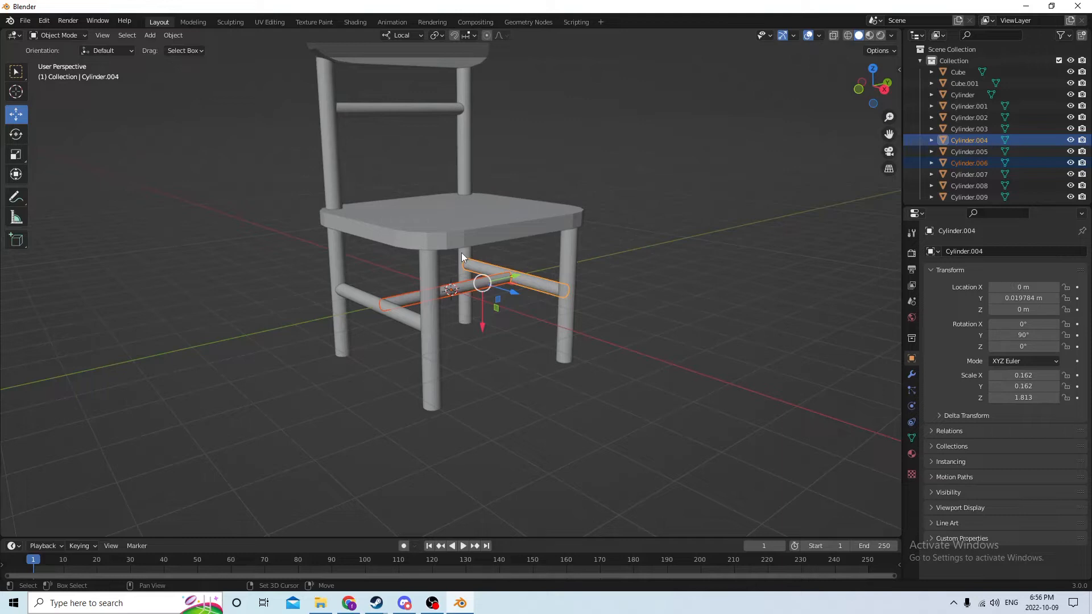
{"action": "key", "text": "alt+a"}
Join the four legs, the two side crossbars and the middle crossbar under the seat into one object
{"action": "left_click", "coordinate": [541, 281]}
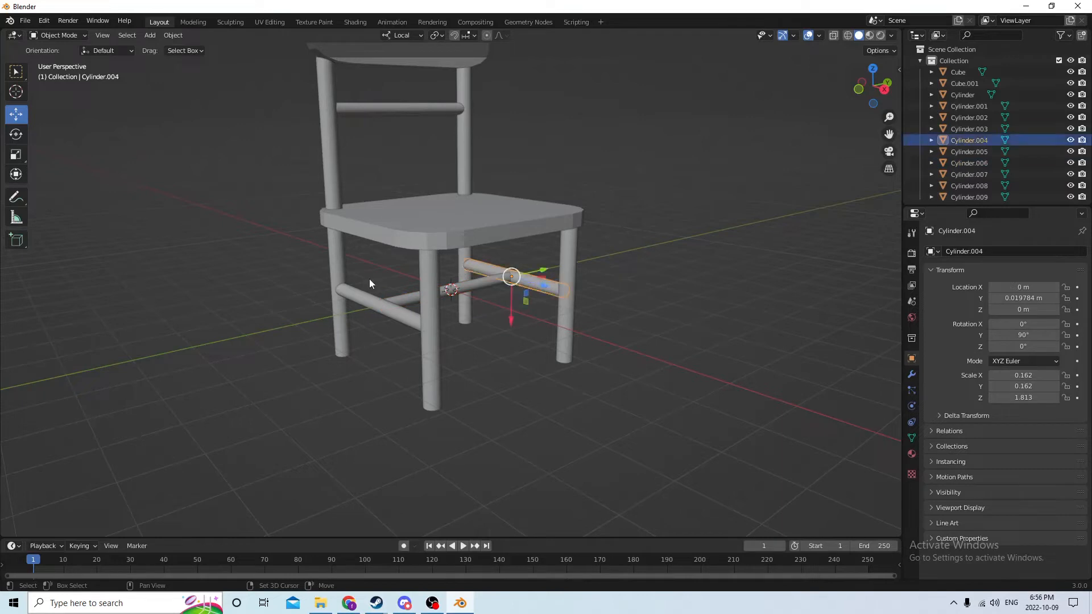
{"action": "left_click", "coordinate": [356, 293], "text": "shift"}
{"action": "left_click", "coordinate": [336, 267], "text": "shift"}
{"action": "left_click", "coordinate": [428, 353], "text": "shift"}
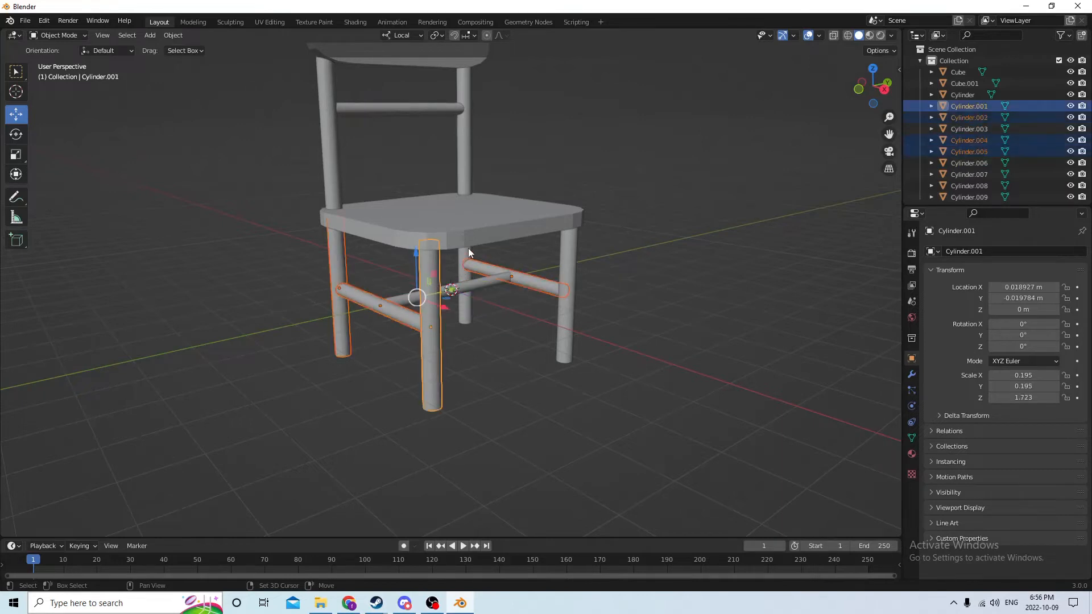
{"action": "left_click", "coordinate": [463, 259], "text": "shift"}
{"action": "left_click", "coordinate": [565, 290], "text": "shift"}
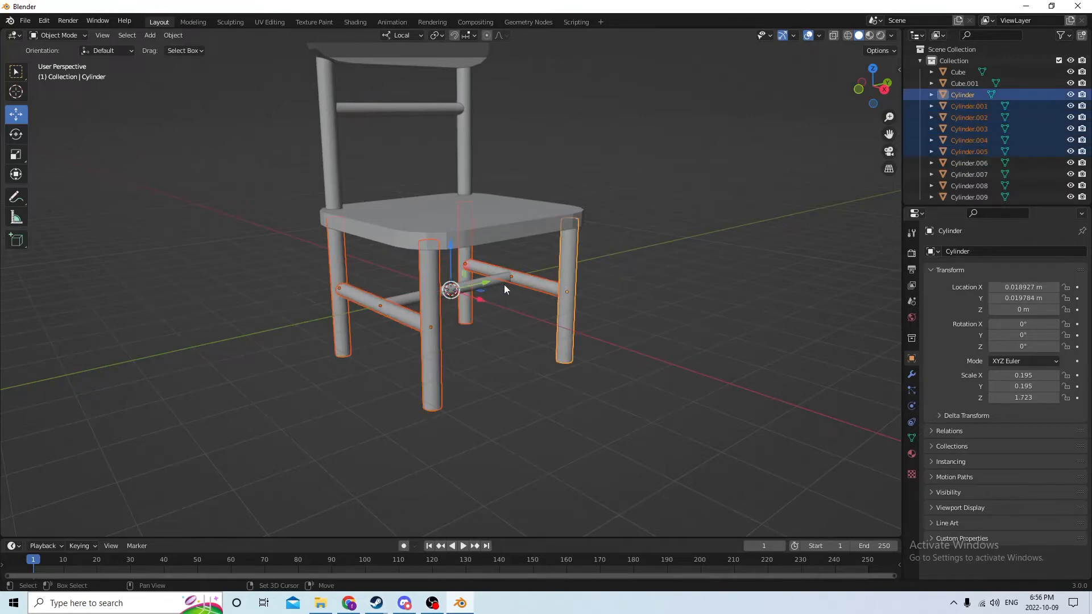
{"action": "left_click", "coordinate": [497, 280], "text": "shift"}
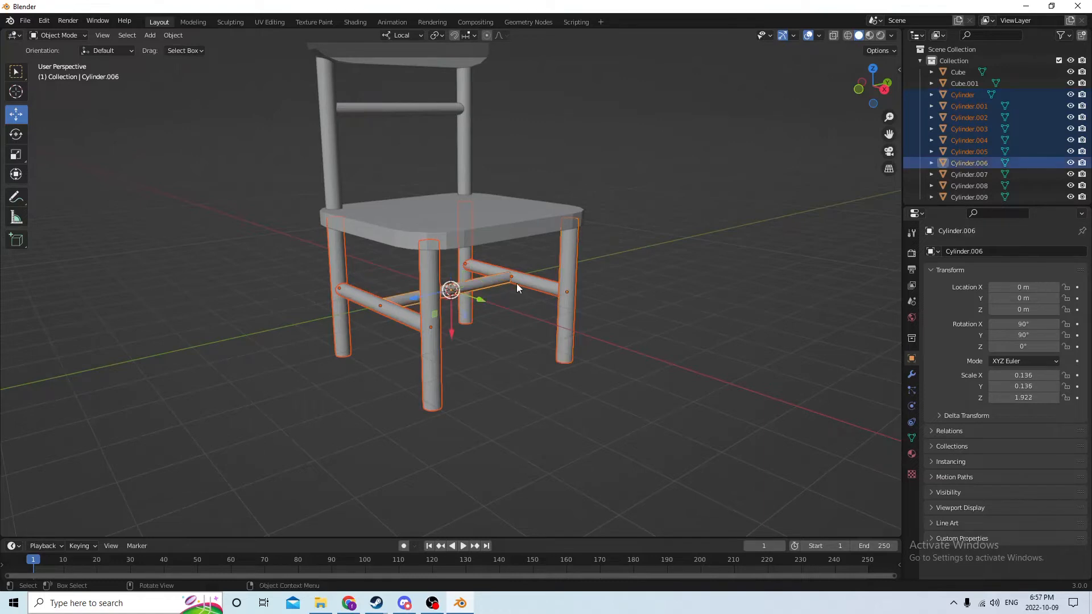
{"action": "key", "text": "ctrl+j"}
{"action": "middle_click_drag", "start_coordinate": [520, 237], "coordinate": [495, 203]}
{"action": "left_click", "coordinate": [511, 233], "text": "shift"}
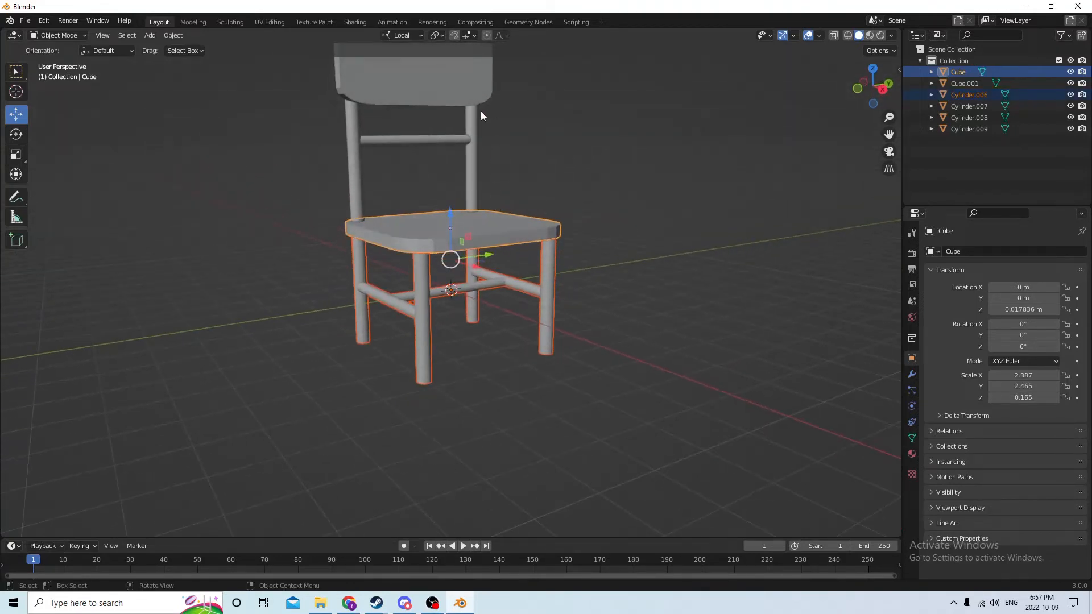
{"action": "left_click", "coordinate": [453, 71]}
{"action": "left_click", "coordinate": [464, 118], "text": "shift"}
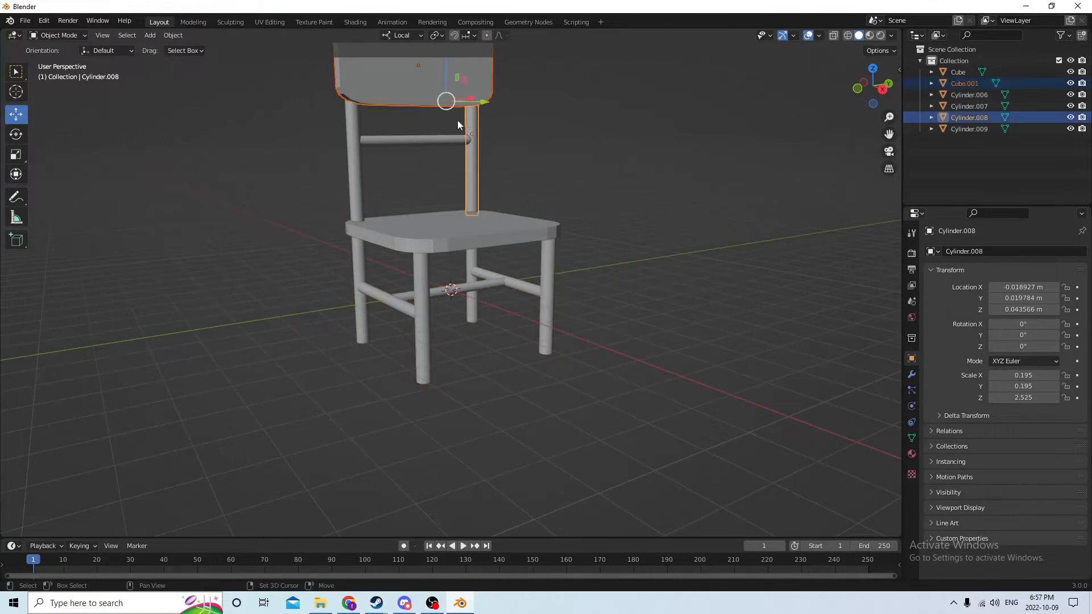
{"action": "left_click", "coordinate": [358, 137], "text": "shift"}
{"action": "left_click", "coordinate": [375, 140], "text": "shift"}
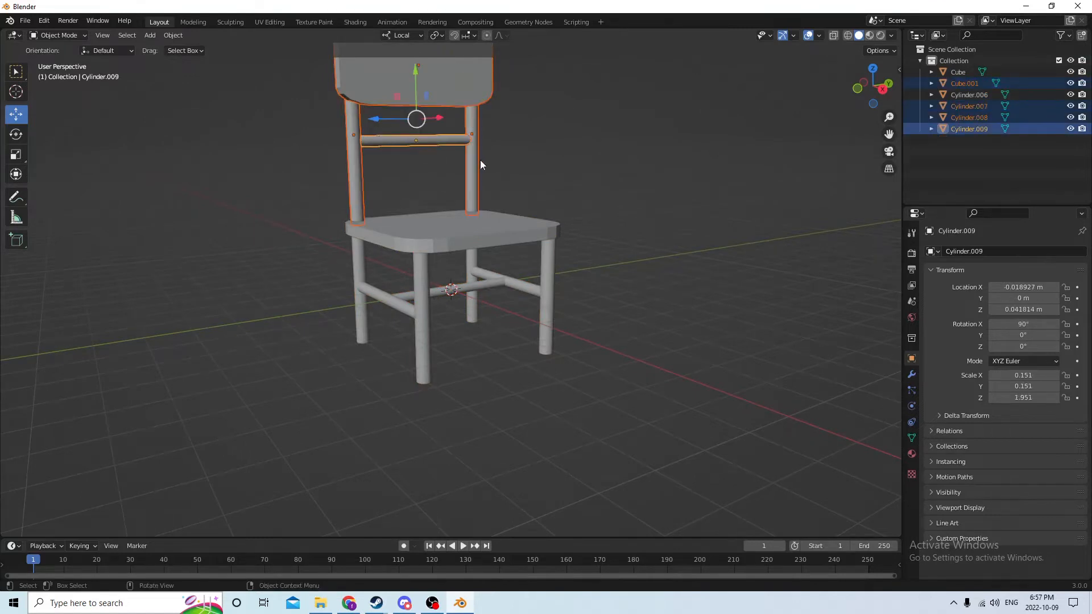
{"action": "left_click", "coordinate": [611, 257]}
Join the leg frame, seat, both backrest posts, backrest crossbar and backrest panel into a single chair object
{"action": "left_click", "coordinate": [502, 281]}
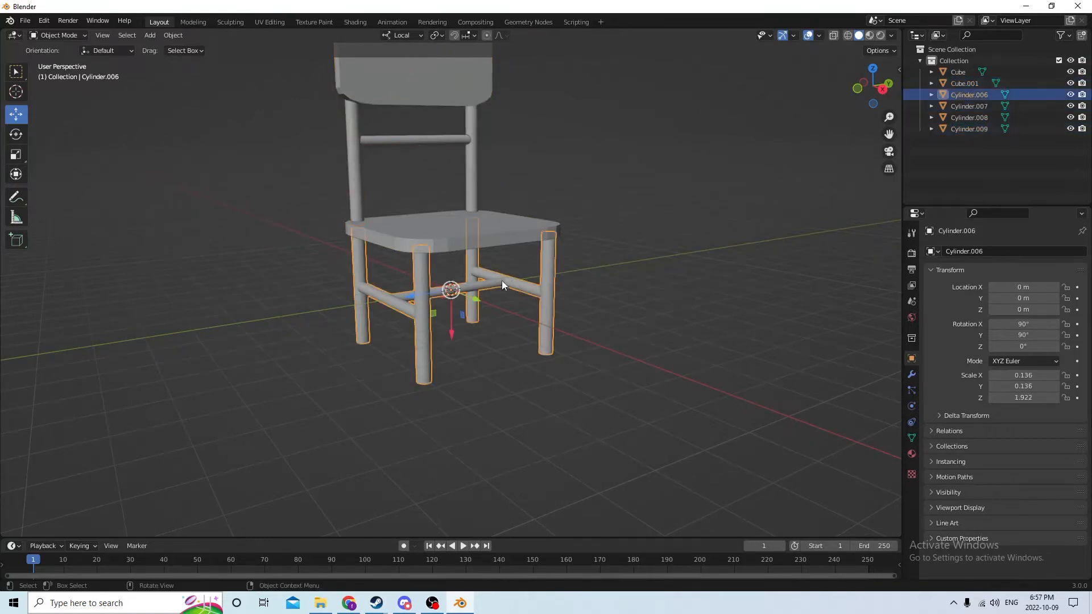
{"action": "left_click", "coordinate": [463, 240], "text": "shift"}
{"action": "left_click", "coordinate": [472, 149], "text": "shift"}
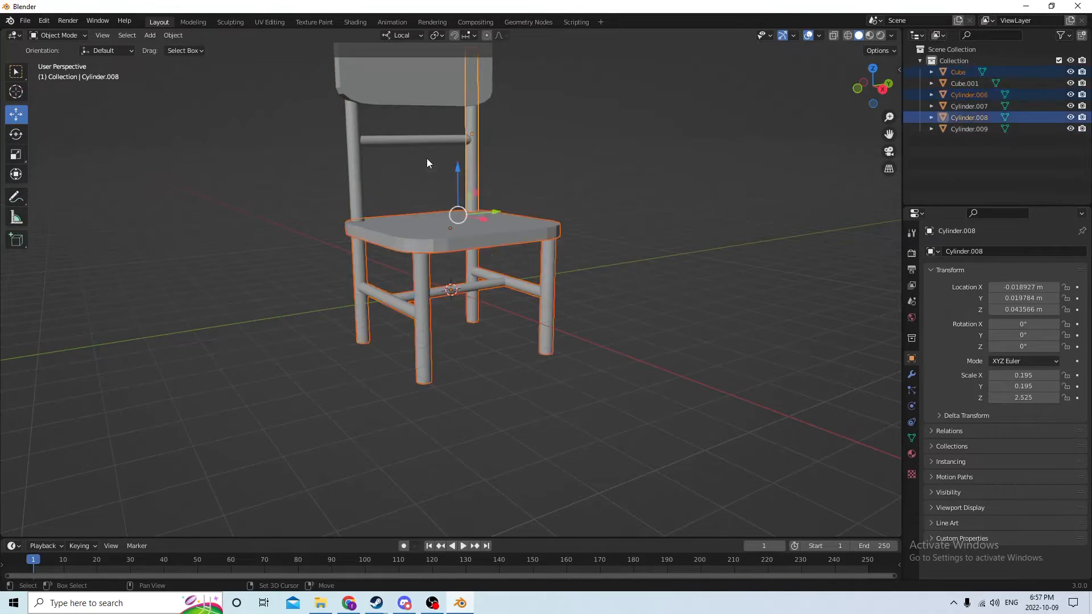
{"action": "left_click", "coordinate": [350, 155], "text": "shift"}
{"action": "left_click", "coordinate": [379, 138], "text": "shift"}
{"action": "left_click", "coordinate": [421, 91], "text": "shift"}
{"action": "mouse_move", "coordinate": [421, 91]}
{"action": "middle_mouse_down"}
{"action": "mouse_move", "coordinate": [492, 129]}
{"action": "mouse_move", "coordinate": [469, 120]}
{"action": "mouse_move", "coordinate": [422, 140]}
{"action": "mouse_move", "coordinate": [423, 125]}
{"action": "mouse_move", "coordinate": [383, 107]}
{"action": "mouse_move", "coordinate": [480, 105]}
{"action": "mouse_move", "coordinate": [414, 103]}
{"action": "middle_mouse_up"}
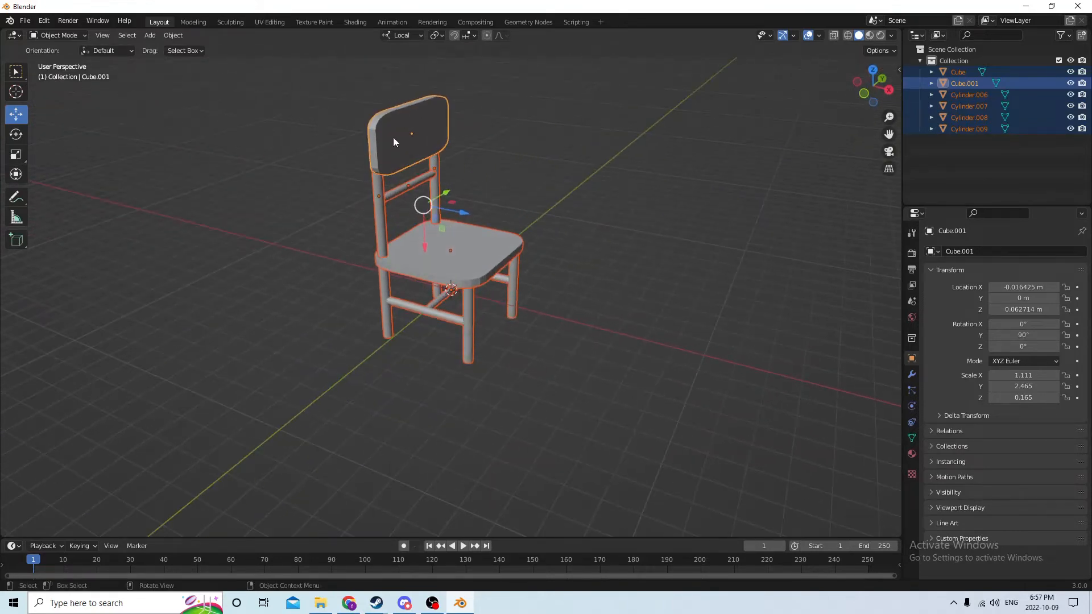
{"action": "key", "text": "ctrl+j"}
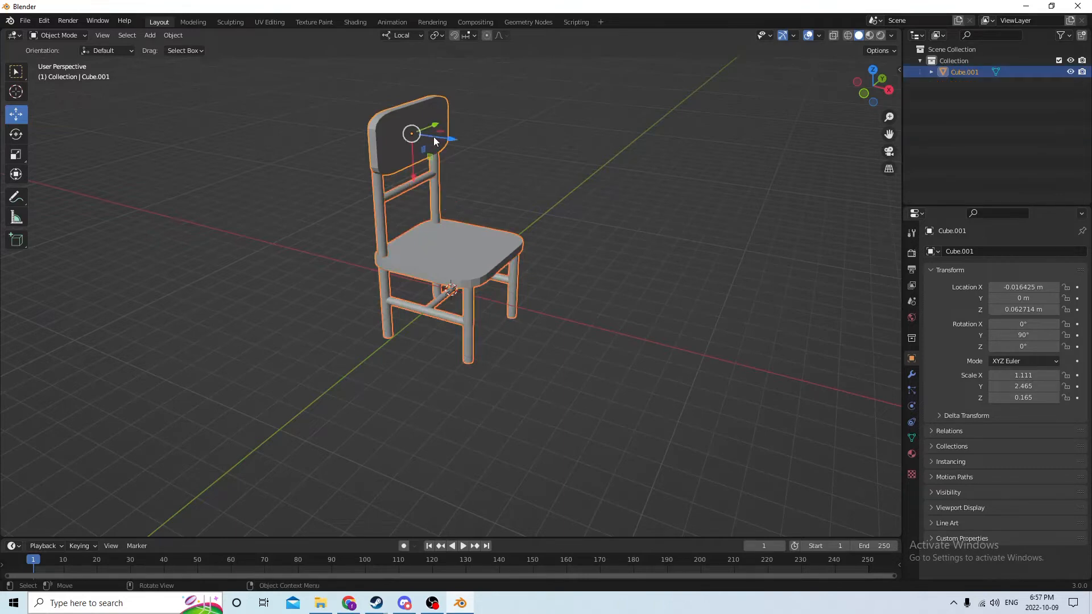
Rename the joined object to "chair"
{"action": "middle_click_drag", "start_coordinate": [441, 141], "coordinate": [178, 207]}
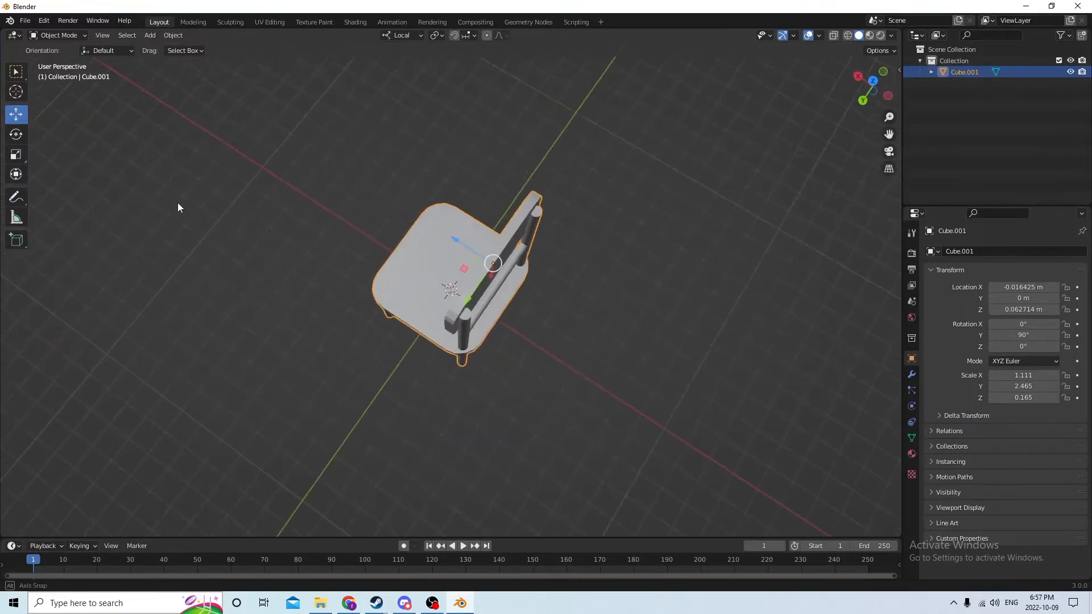
{"action": "middle_click_drag", "start_coordinate": [244, 205], "coordinate": [326, 171]}
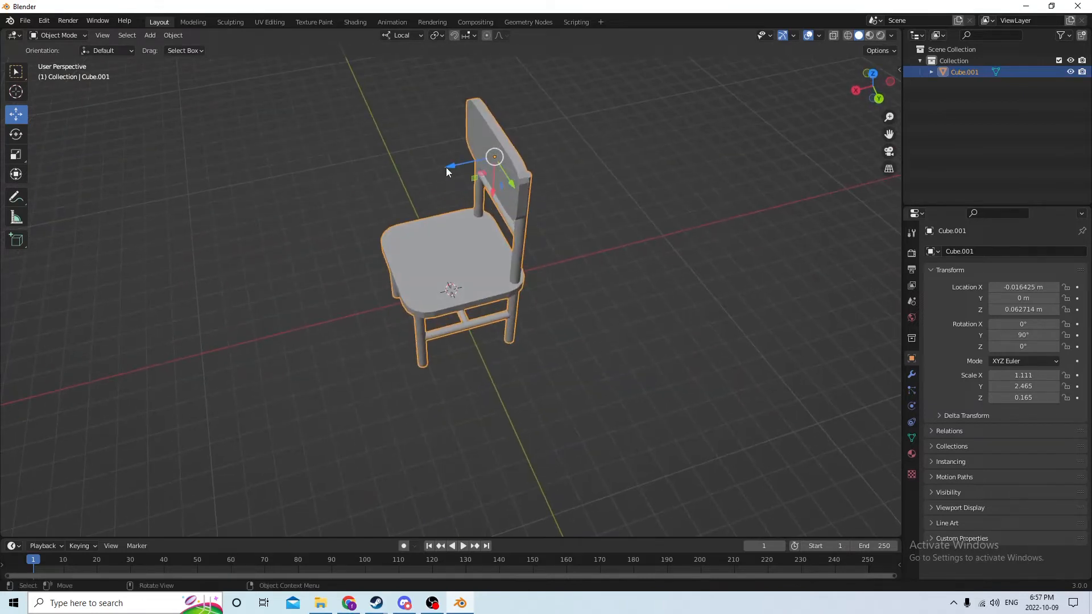
{"action": "left_click_drag", "start_coordinate": [446, 167], "coordinate": [483, 149]}
{"action": "middle_click_drag", "start_coordinate": [483, 149], "coordinate": [551, 122]}
{"action": "double_click", "coordinate": [973, 73]}
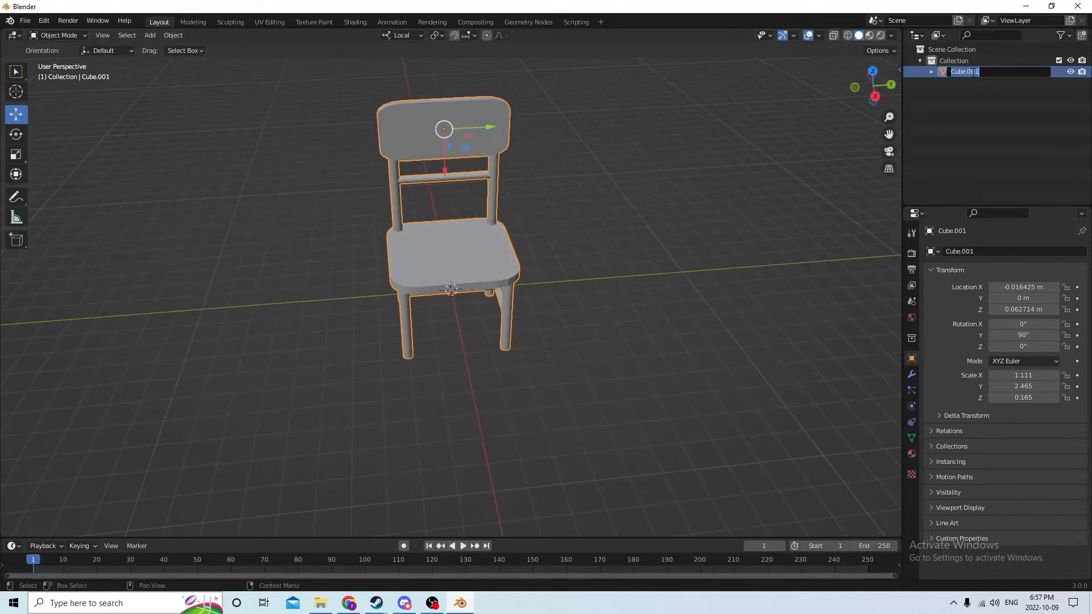
{"action": "type", "text": "chair"}
{"action": "key", "text": "Return"}
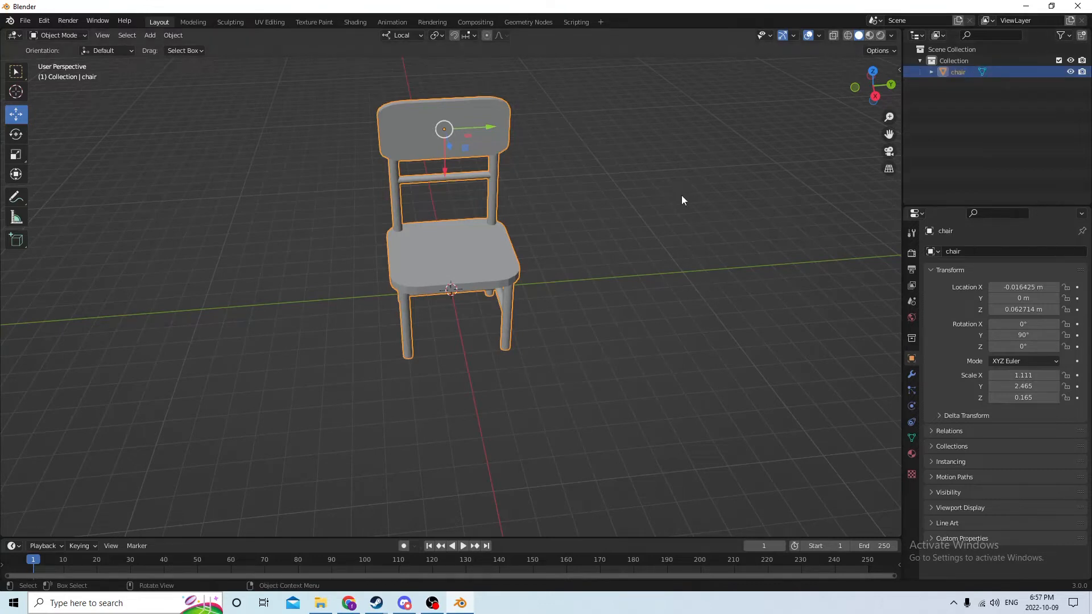
Move the chair away from the origin along the Y axis, to about 0.234 m in Y
{"action": "middle_click_drag", "start_coordinate": [682, 197], "coordinate": [569, 134]}
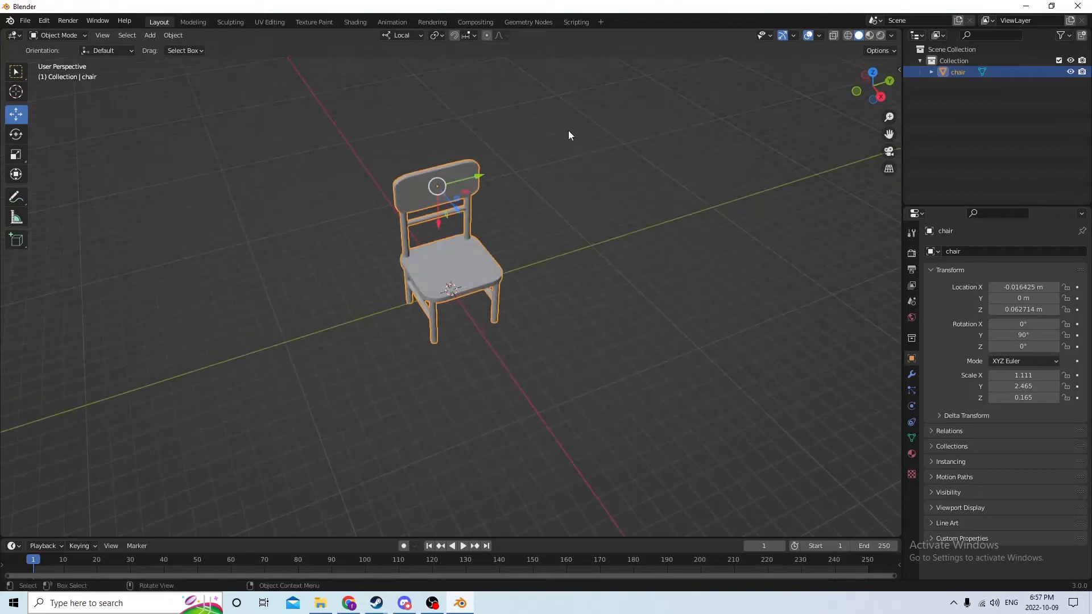
{"action": "middle_click_drag", "start_coordinate": [464, 178], "coordinate": [429, 168]}
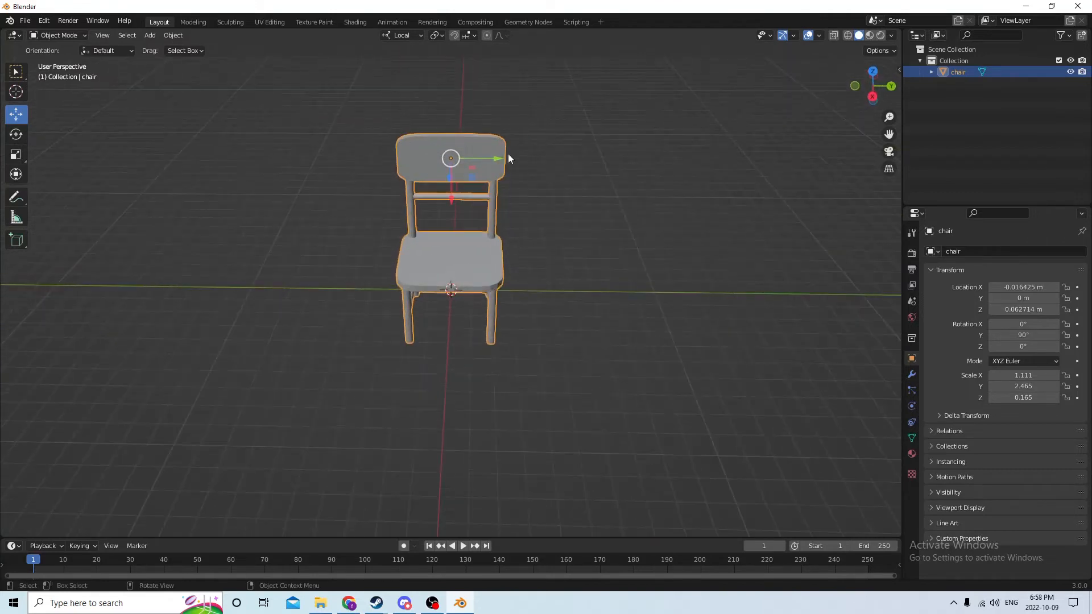
{"action": "left_click_drag", "start_coordinate": [488, 161], "coordinate": [7, 165]}
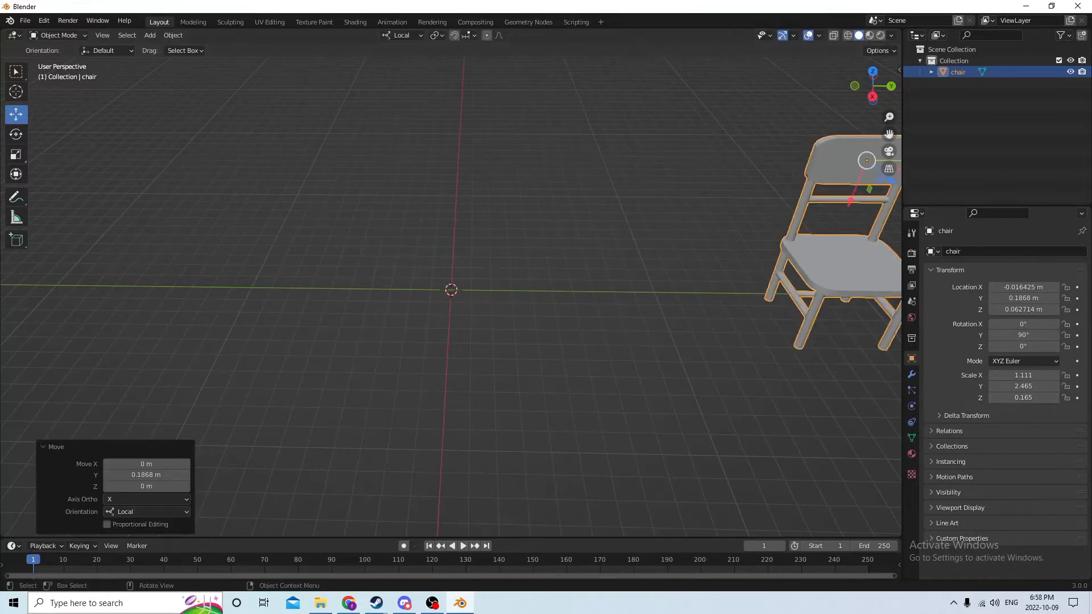
{"action": "scroll", "coordinate": [555, 356], "scroll_direction": "down", "scroll_amount": 2}
{"action": "middle_click_drag", "start_coordinate": [497, 324], "coordinate": [438, 307]}
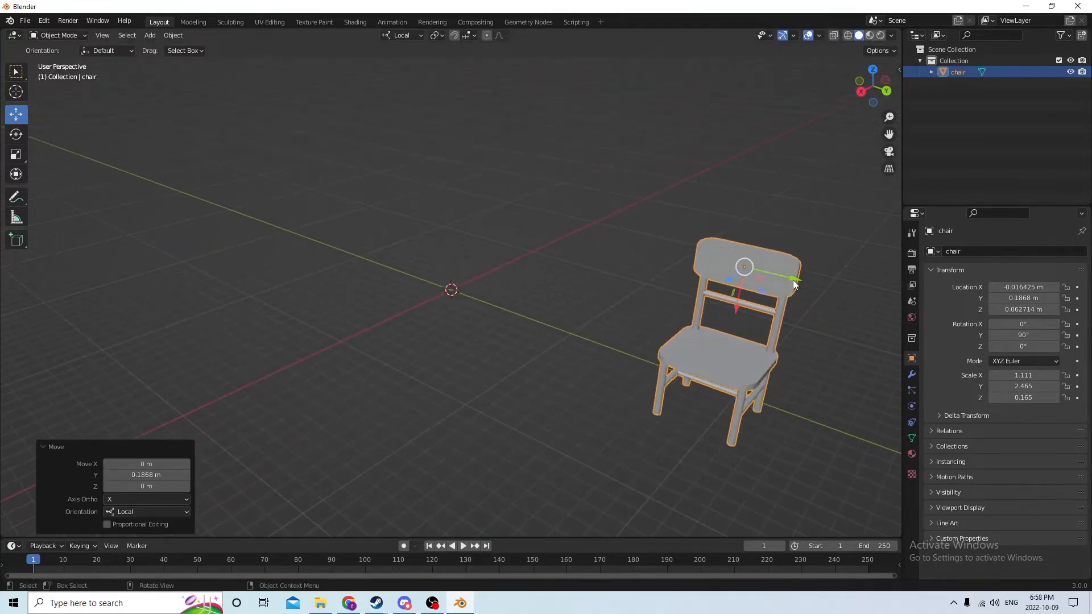
{"action": "left_click_drag", "start_coordinate": [794, 284], "coordinate": [900, 309]}
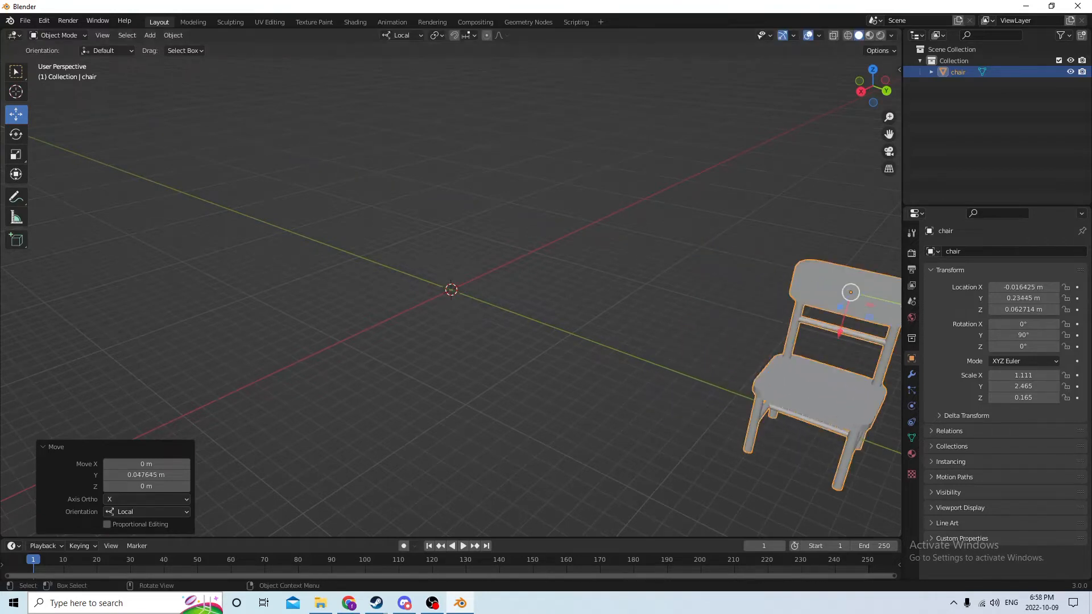
{"action": "middle_click_drag", "start_coordinate": [352, 372], "coordinate": [459, 357]}
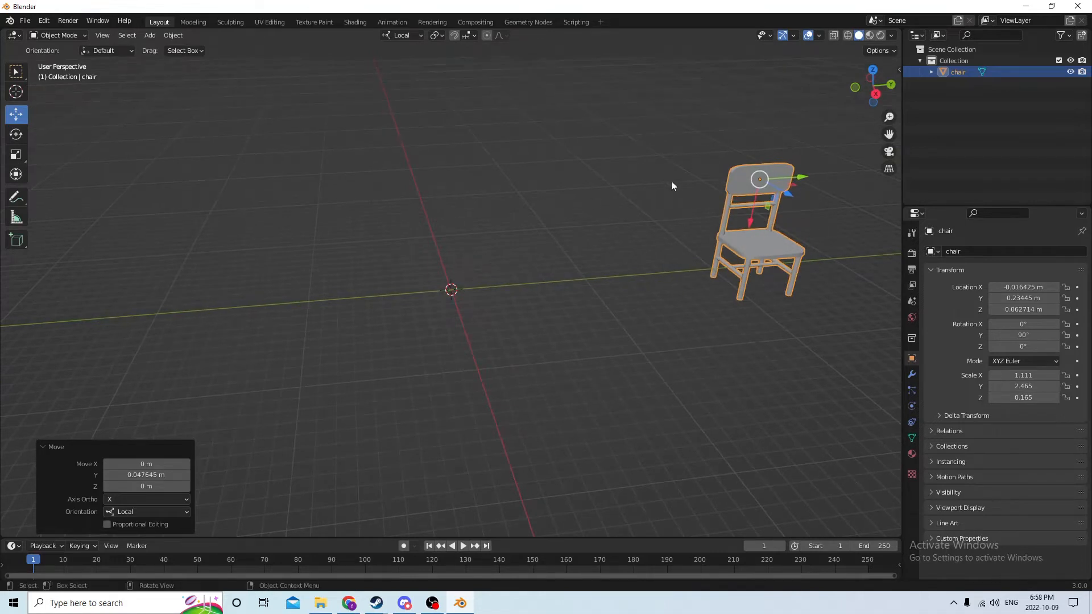
{"action": "mouse_move", "coordinate": [740, 207]}
{"action": "middle_mouse_down"}
{"action": "mouse_move", "coordinate": [685, 238]}
{"action": "mouse_move", "coordinate": [696, 195]}
{"action": "mouse_move", "coordinate": [733, 202]}
{"action": "middle_mouse_up"}
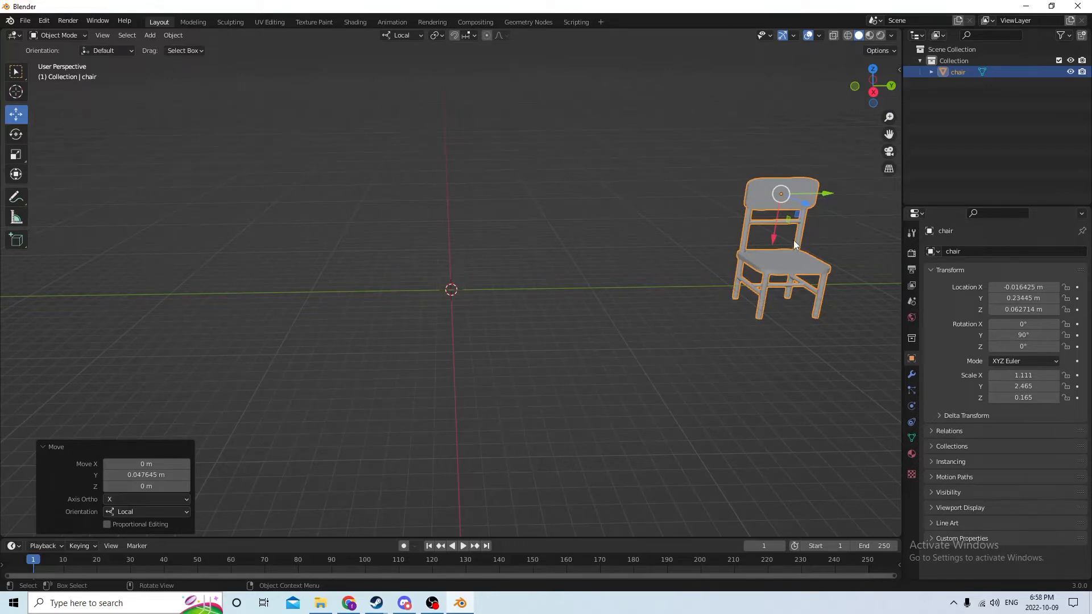
{"action": "middle_click_drag", "start_coordinate": [794, 240], "coordinate": [793, 251]}
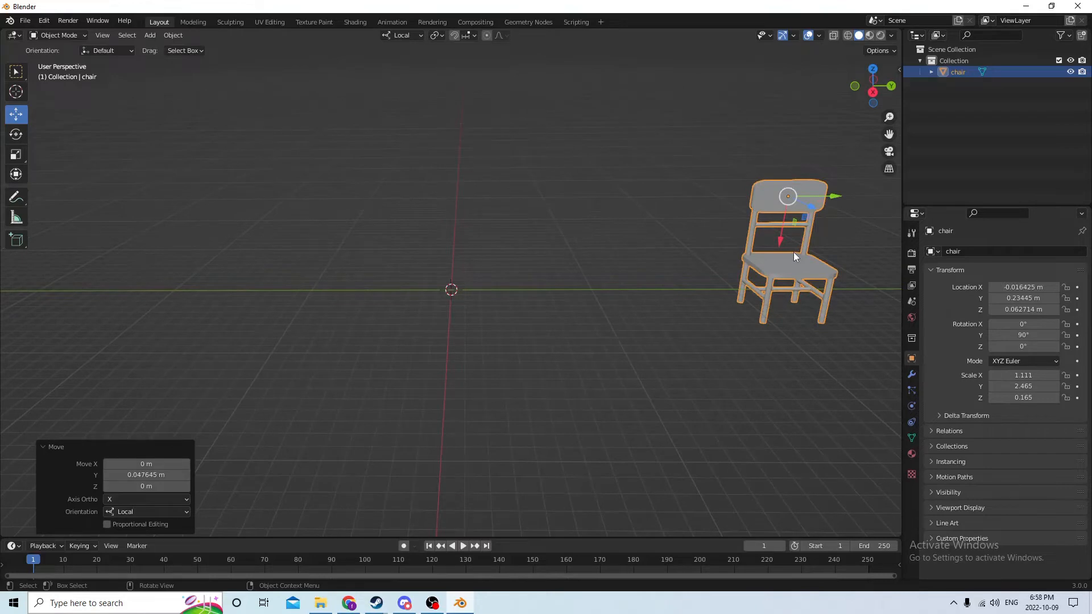
{"action": "middle_click_drag", "start_coordinate": [664, 202], "coordinate": [718, 235]}
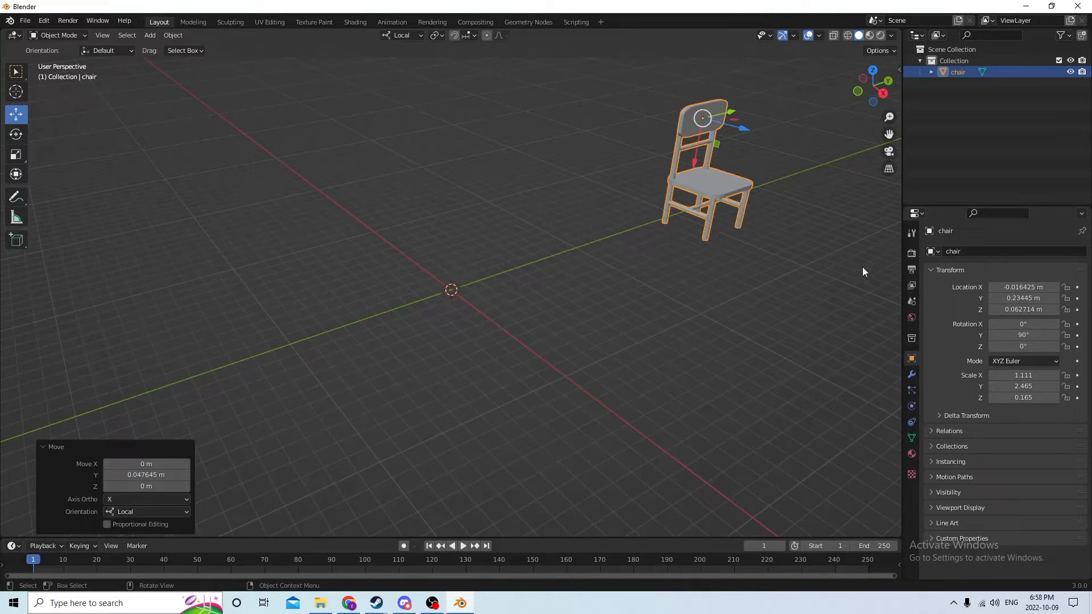
{"action": "middle_click_drag", "start_coordinate": [552, 155], "coordinate": [873, 148]}
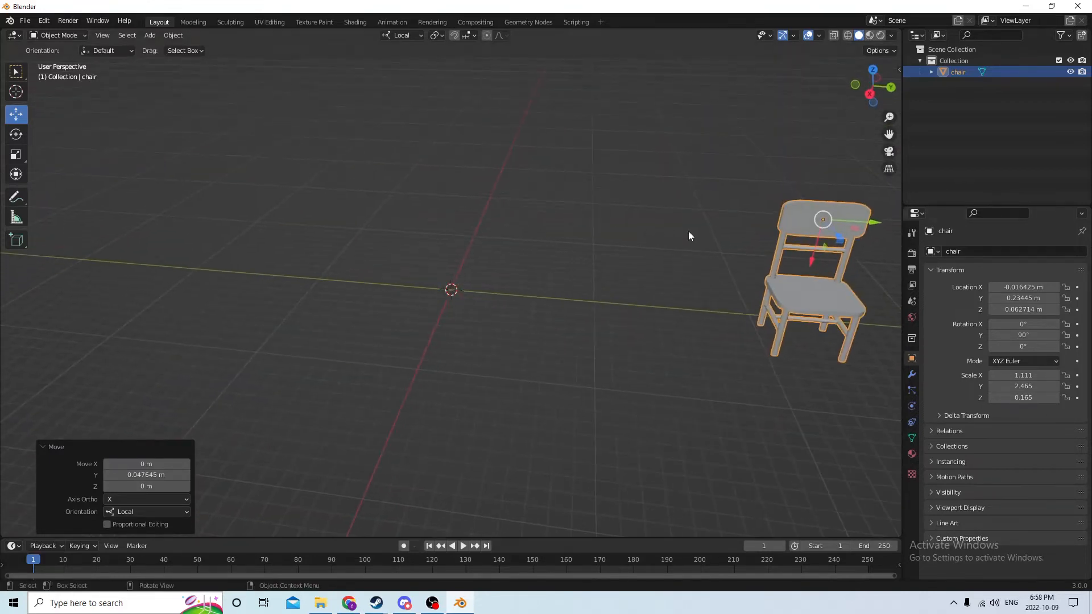
{"action": "middle_click_drag", "start_coordinate": [690, 233], "coordinate": [468, 208]}
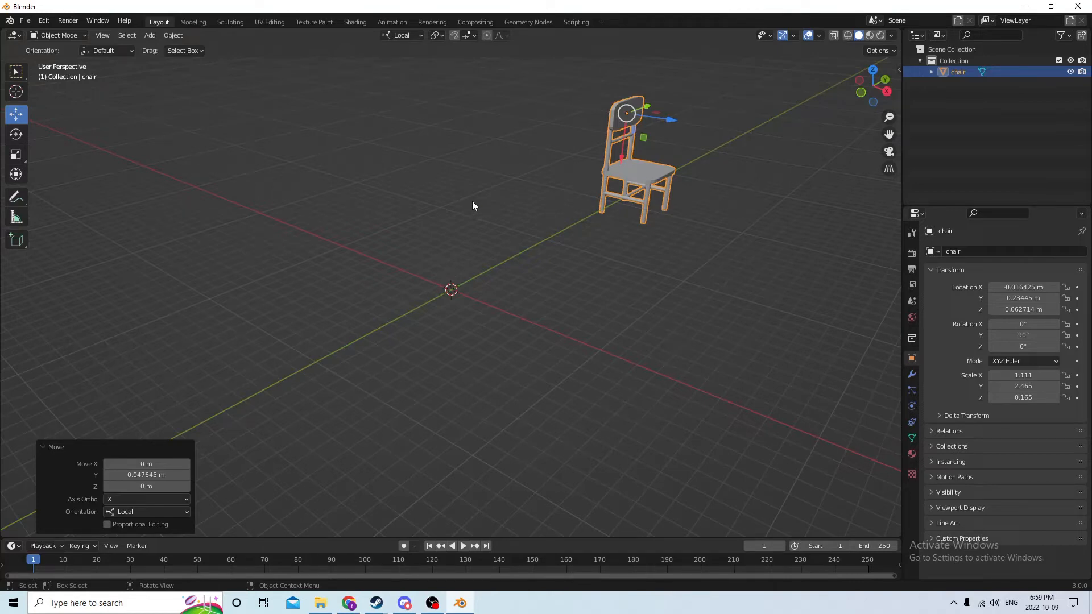
{"action": "middle_click_drag", "start_coordinate": [466, 206], "coordinate": [418, 211]}
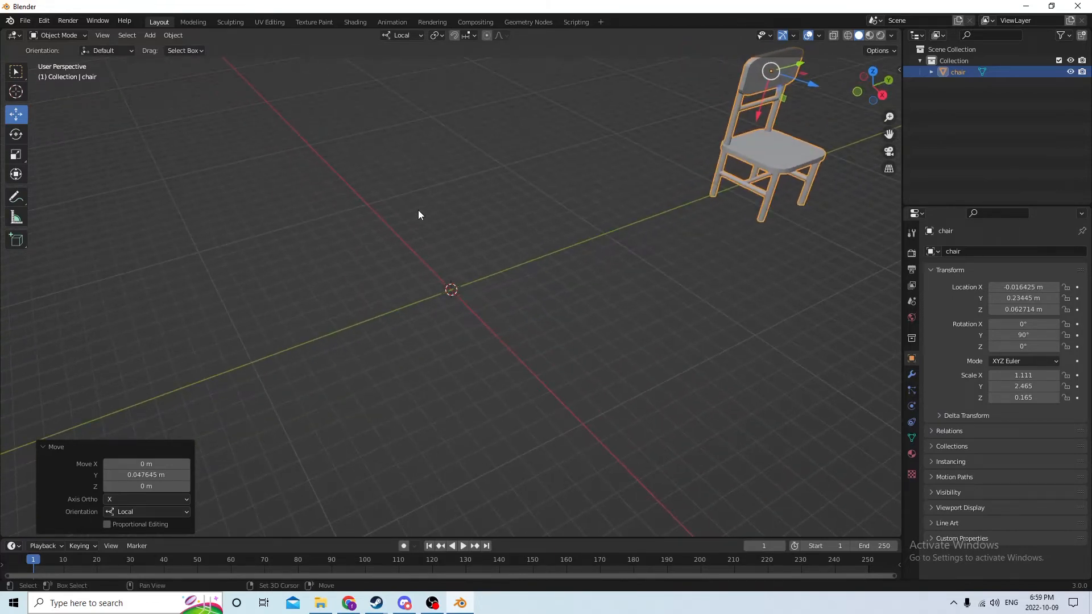
Add a mesh cylinder at the world origin with 32 vertices, 0.01 m radius and 0.02 m depth
{"action": "key", "text": "shift+a"}
{"action": "mouse_move", "coordinate": [418, 210]}
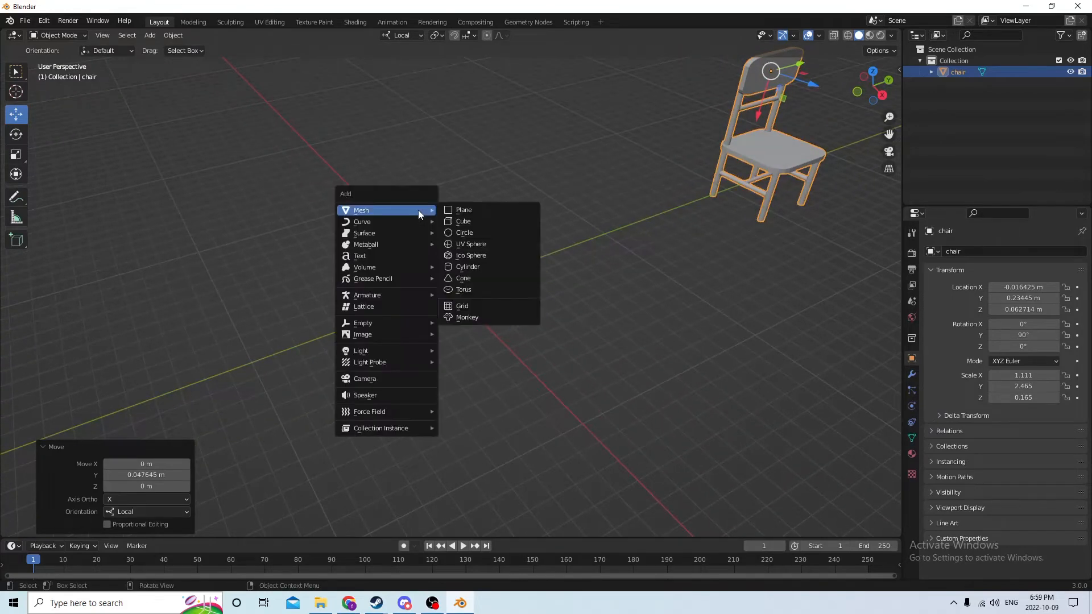
{"action": "left_click", "coordinate": [463, 266]}
{"action": "middle_click_drag", "start_coordinate": [457, 250], "coordinate": [425, 211]}
{"action": "scroll", "coordinate": [425, 210], "scroll_direction": "up", "scroll_amount": 6}
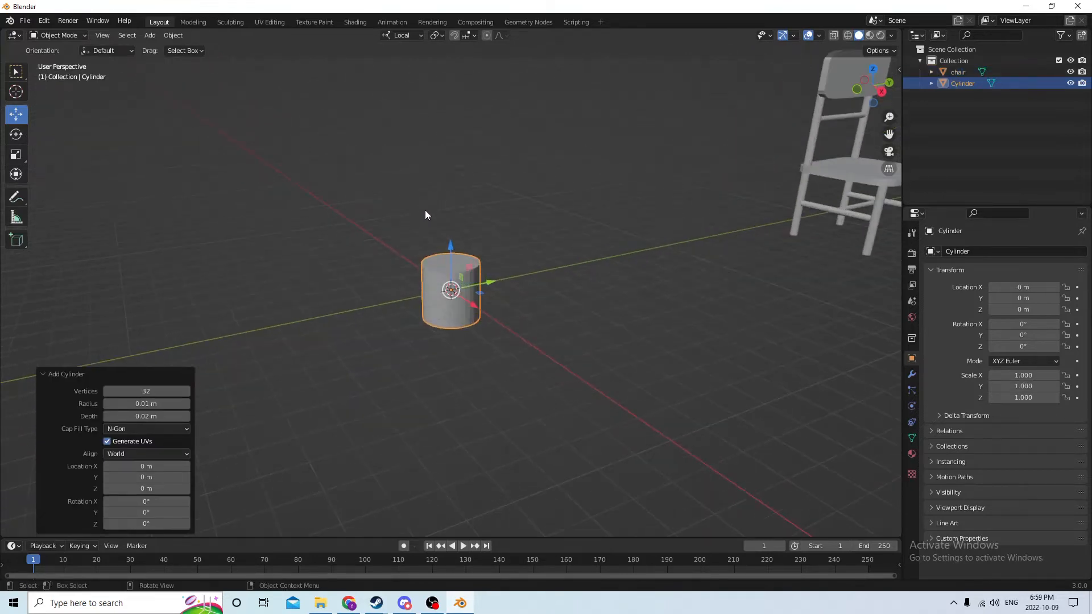
Flatten the new cylinder into a thin disc by scaling it along Z to about 0.110
{"action": "left_click", "coordinate": [16, 154]}
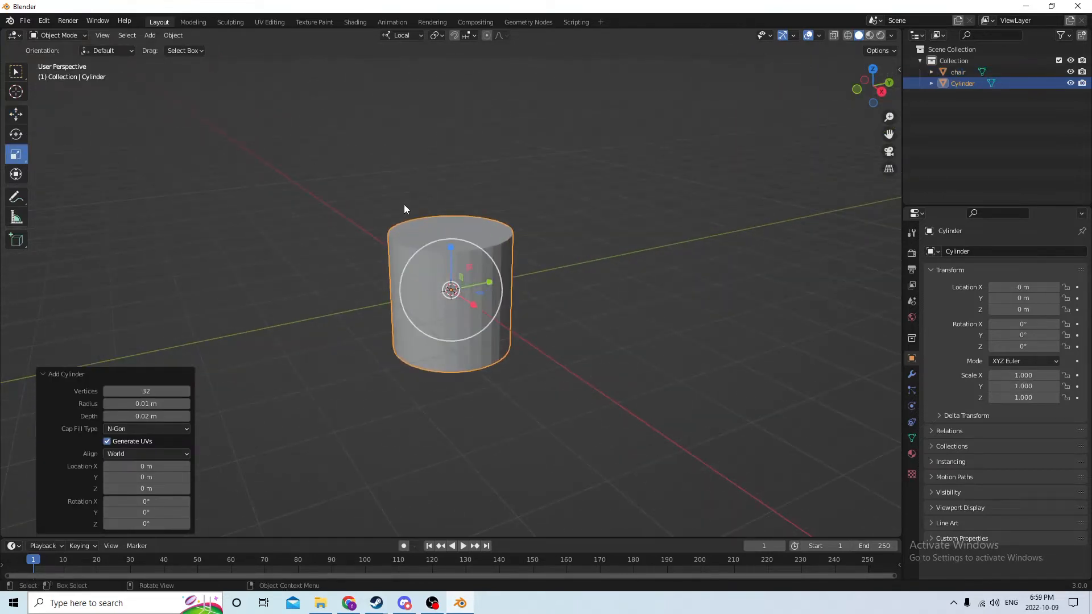
{"action": "scroll", "coordinate": [338, 199], "scroll_direction": "down", "scroll_amount": 2}
{"action": "scroll", "coordinate": [342, 200], "scroll_direction": "up", "scroll_amount": 3}
{"action": "scroll", "coordinate": [341, 200], "scroll_direction": "down", "scroll_amount": 4}
{"action": "scroll", "coordinate": [341, 200], "scroll_direction": "up", "scroll_amount": 2}
{"action": "scroll", "coordinate": [341, 200], "scroll_direction": "down", "scroll_amount": 1}
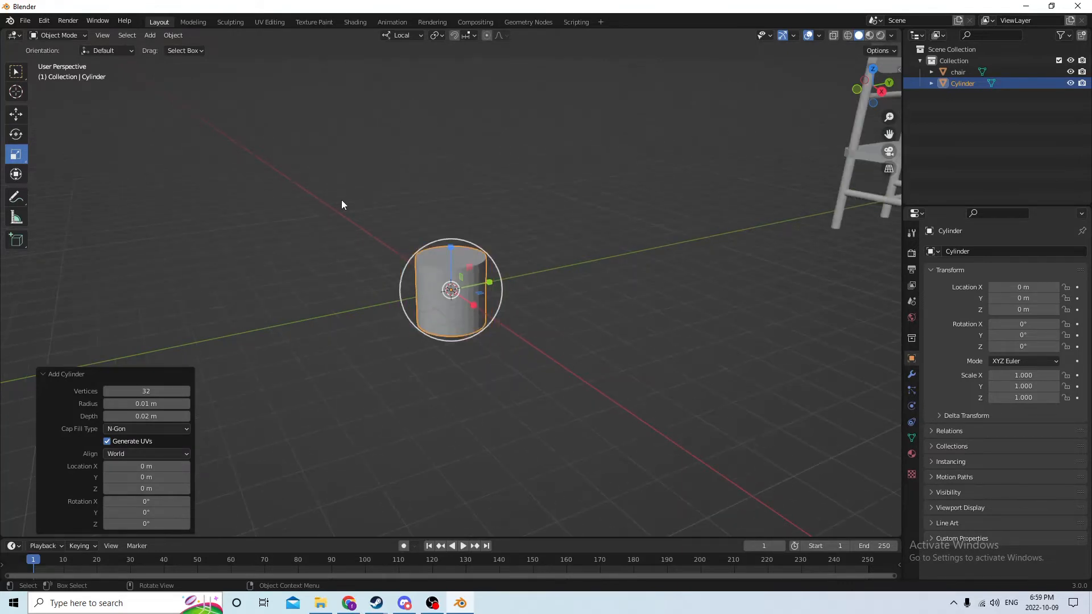
{"action": "scroll", "coordinate": [341, 200], "scroll_direction": "up", "scroll_amount": 2}
{"action": "scroll", "coordinate": [342, 200], "scroll_direction": "down", "scroll_amount": 3}
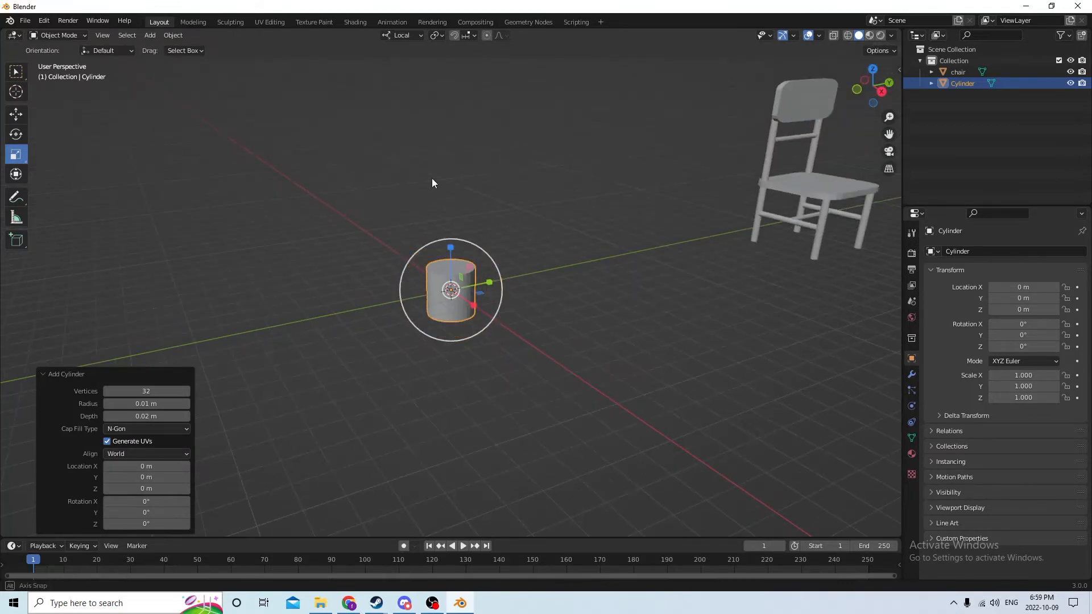
{"action": "middle_click_drag", "start_coordinate": [432, 179], "coordinate": [470, 186]}
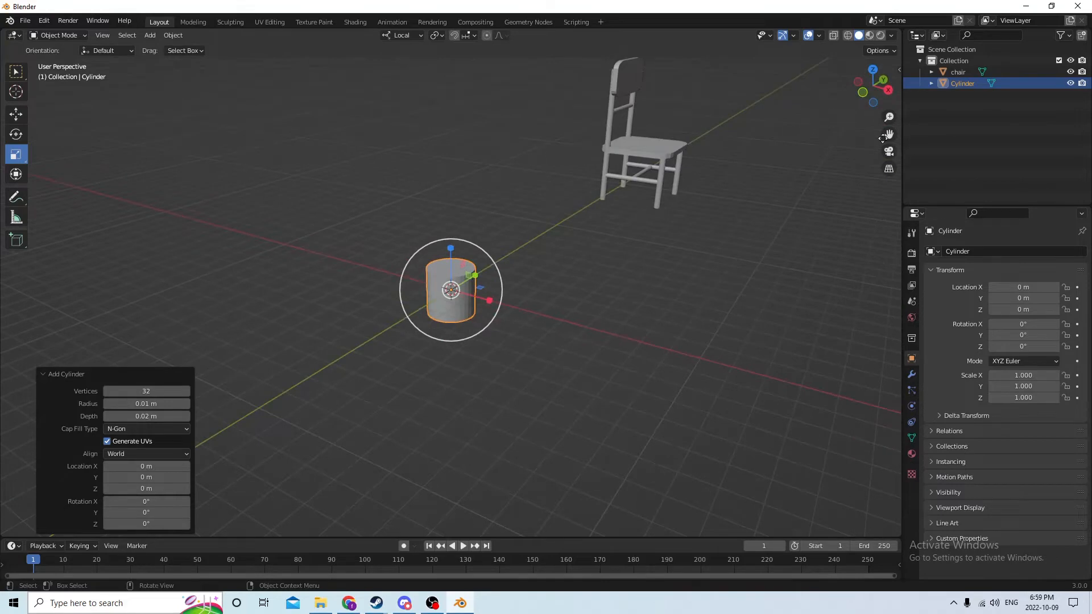
{"action": "left_click_drag", "start_coordinate": [889, 134], "coordinate": [687, 124]}
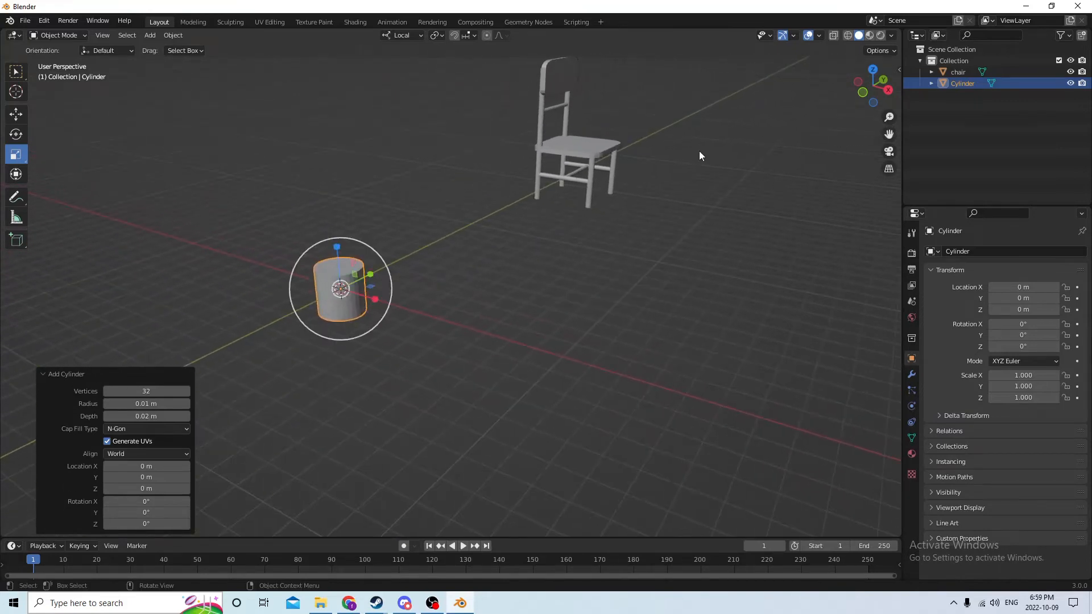
{"action": "middle_click_drag", "start_coordinate": [559, 173], "coordinate": [442, 141]}
{"action": "scroll", "coordinate": [632, 192], "scroll_direction": "up", "scroll_amount": 1}
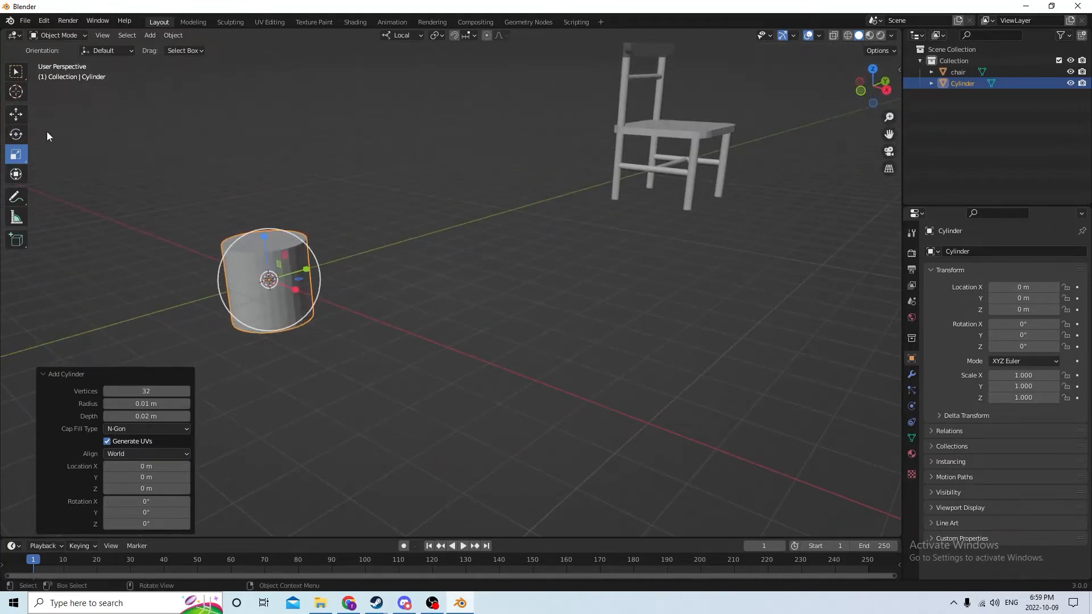
{"action": "mouse_move", "coordinate": [46, 132]}
{"action": "middle_mouse_down"}
{"action": "mouse_move", "coordinate": [68, 137]}
{"action": "mouse_move", "coordinate": [57, 135]}
{"action": "middle_mouse_up"}
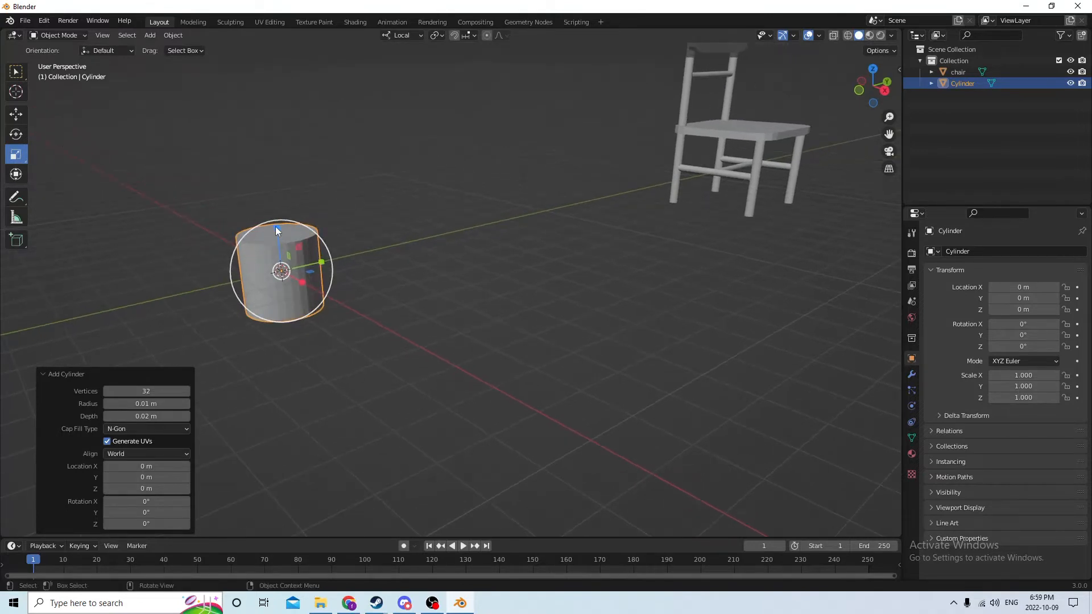
{"action": "left_click_drag", "start_coordinate": [275, 226], "coordinate": [286, 269]}
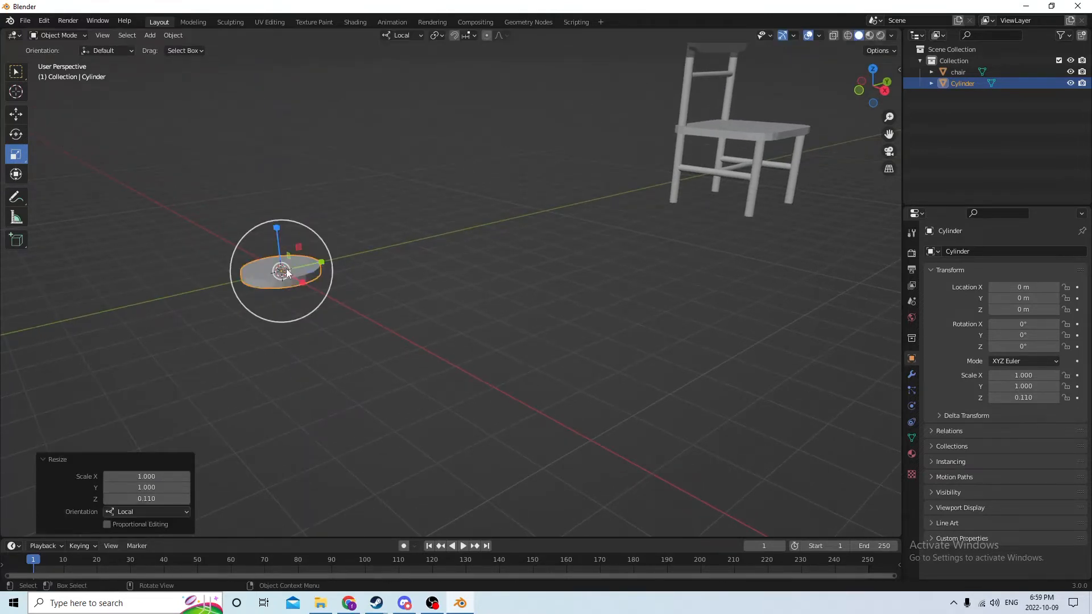
In Edit Mode, select only the disc's top face and inset it by about 0.0038 m
{"action": "middle_click_drag", "start_coordinate": [286, 268], "coordinate": [495, 282]}
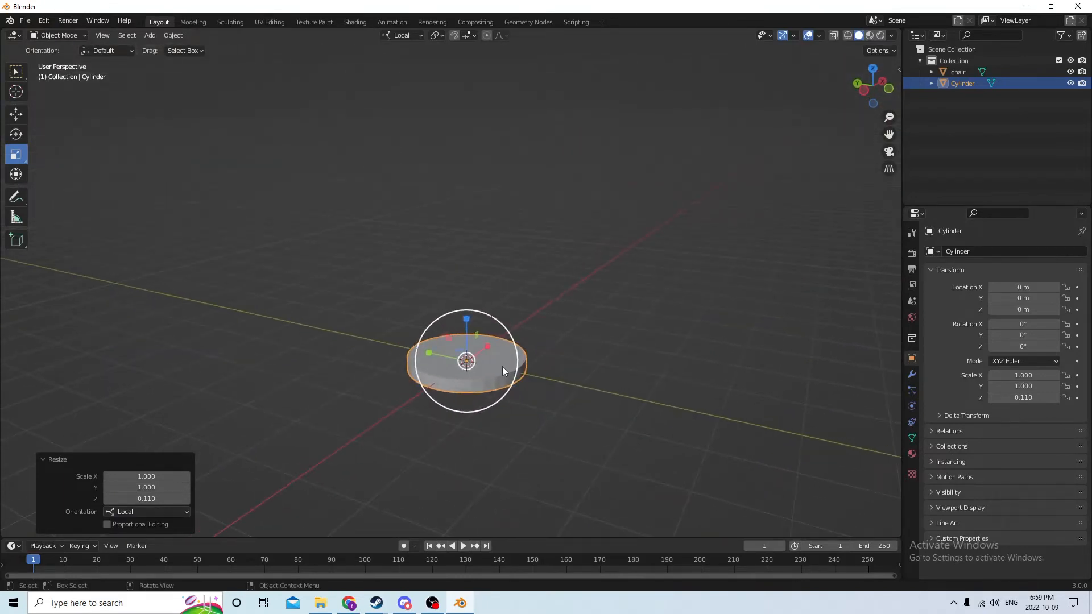
{"action": "mouse_move", "coordinate": [503, 366]}
{"action": "middle_mouse_down"}
{"action": "mouse_move", "coordinate": [498, 355]}
{"action": "mouse_move", "coordinate": [500, 364]}
{"action": "middle_mouse_up"}
{"action": "key", "text": "Tab"}
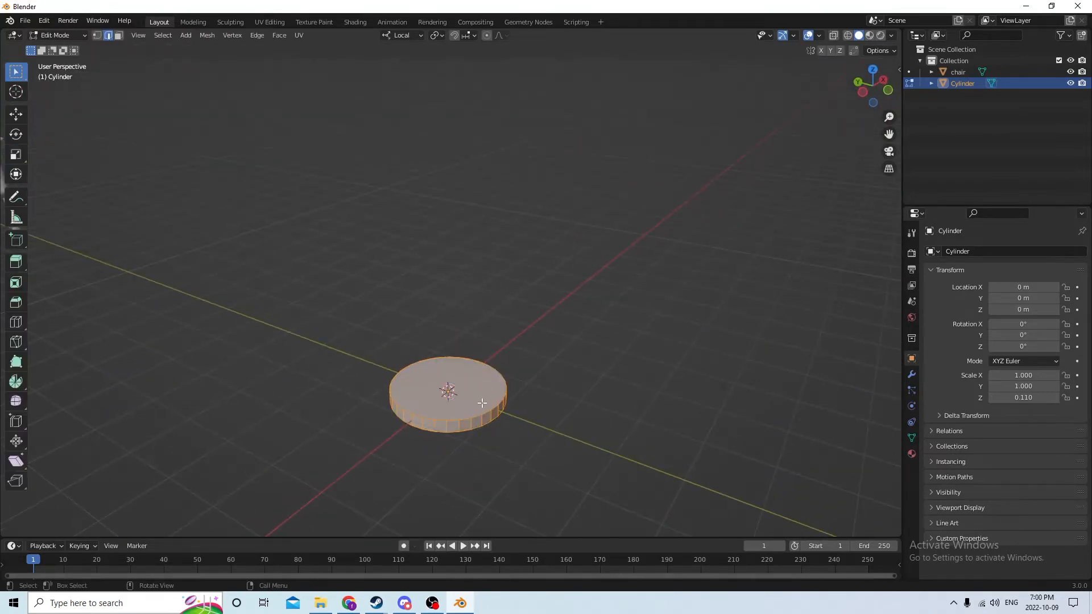
{"action": "key", "text": "alt+a"}
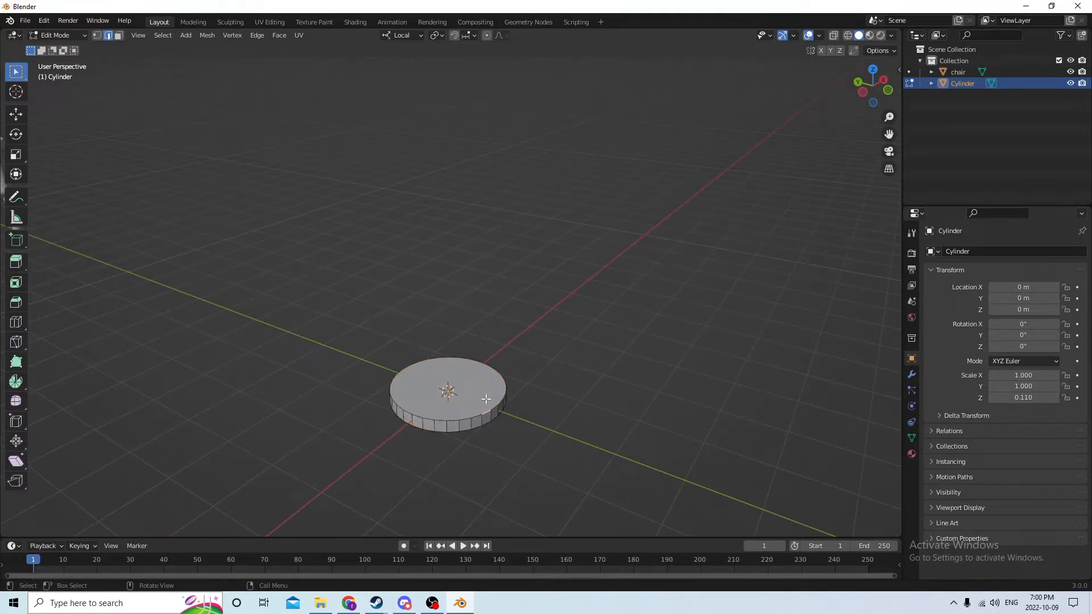
{"action": "left_click", "coordinate": [118, 37]}
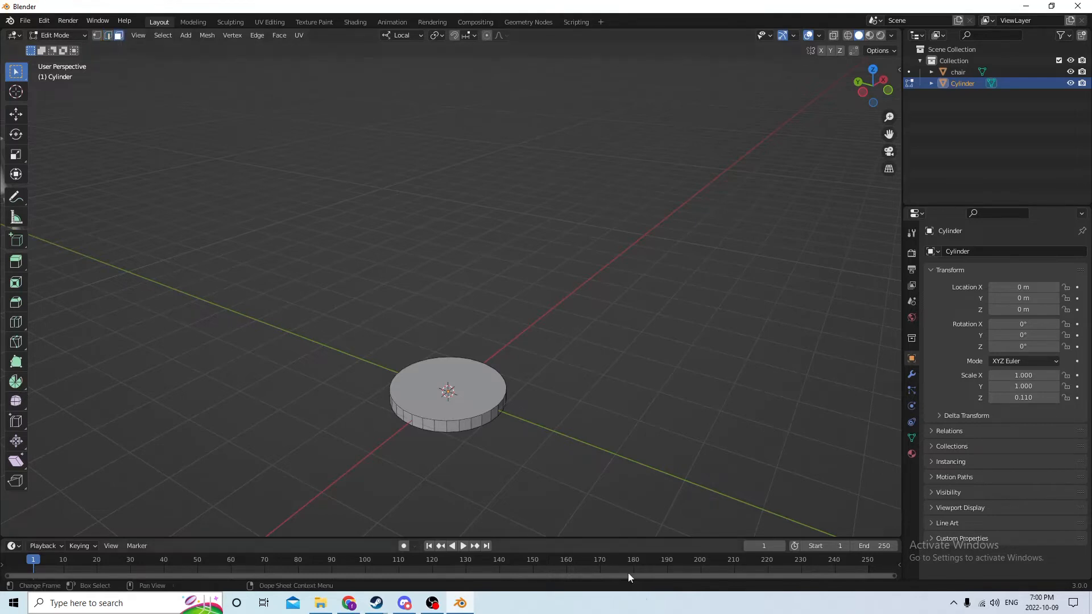
{"action": "left_click", "coordinate": [487, 406]}
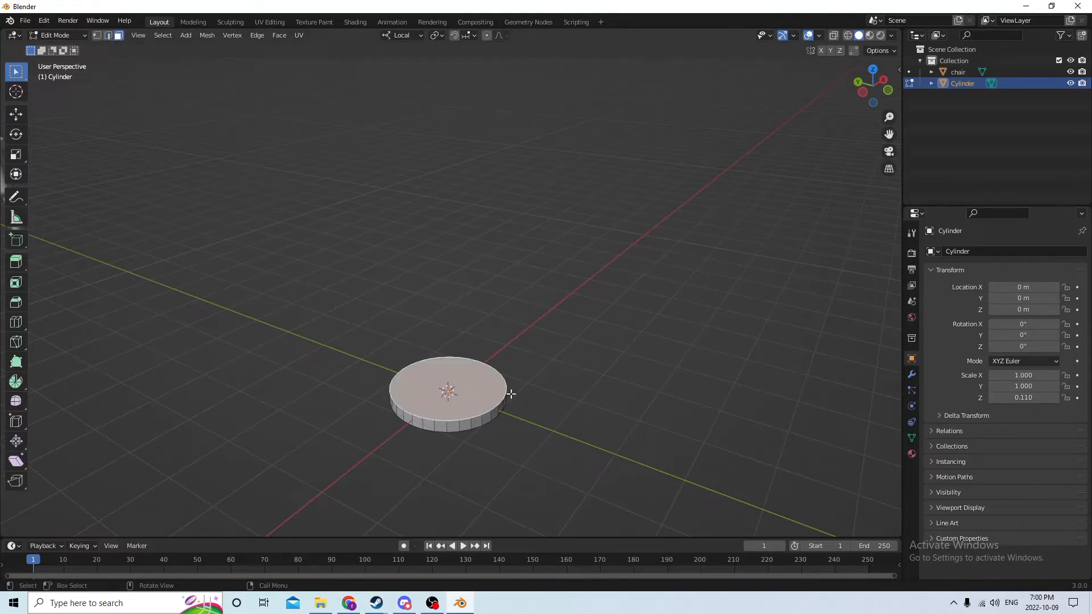
{"action": "key", "text": "i"}
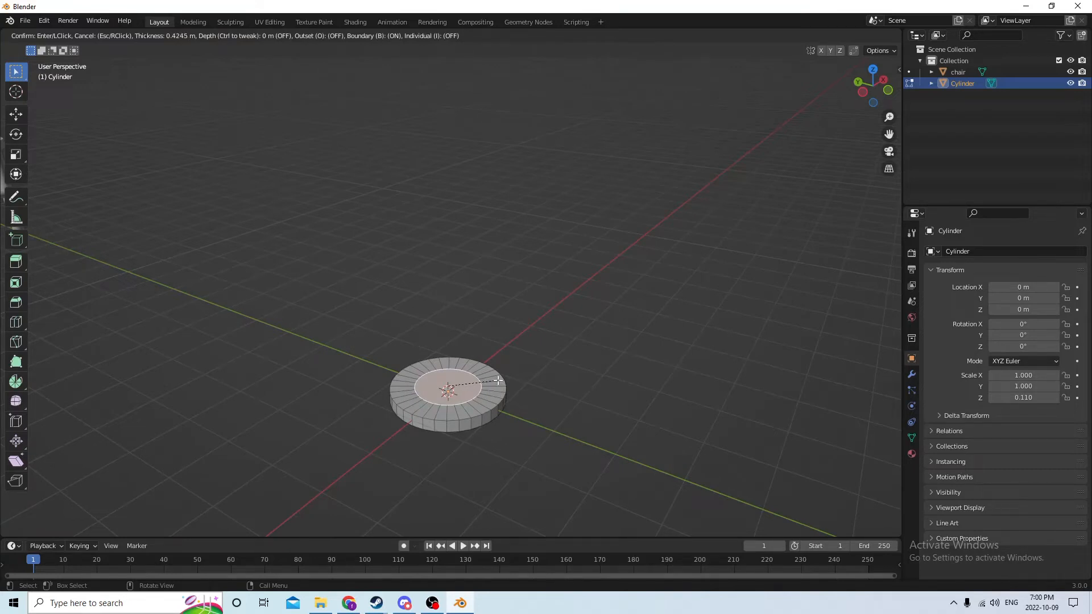
{"action": "left_click", "coordinate": [501, 376]}
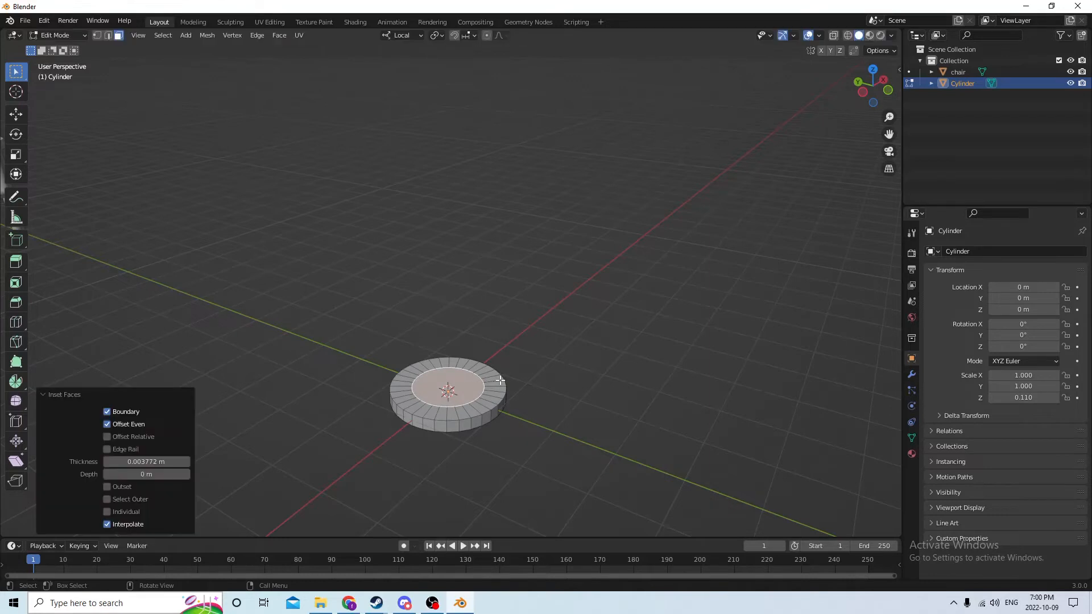
Try extruding the inset face upward about 0.0021 m and scaling it uniformly by about 1.197
{"action": "middle_click_drag", "start_coordinate": [500, 376], "coordinate": [511, 363]}
{"action": "key", "text": "e"}
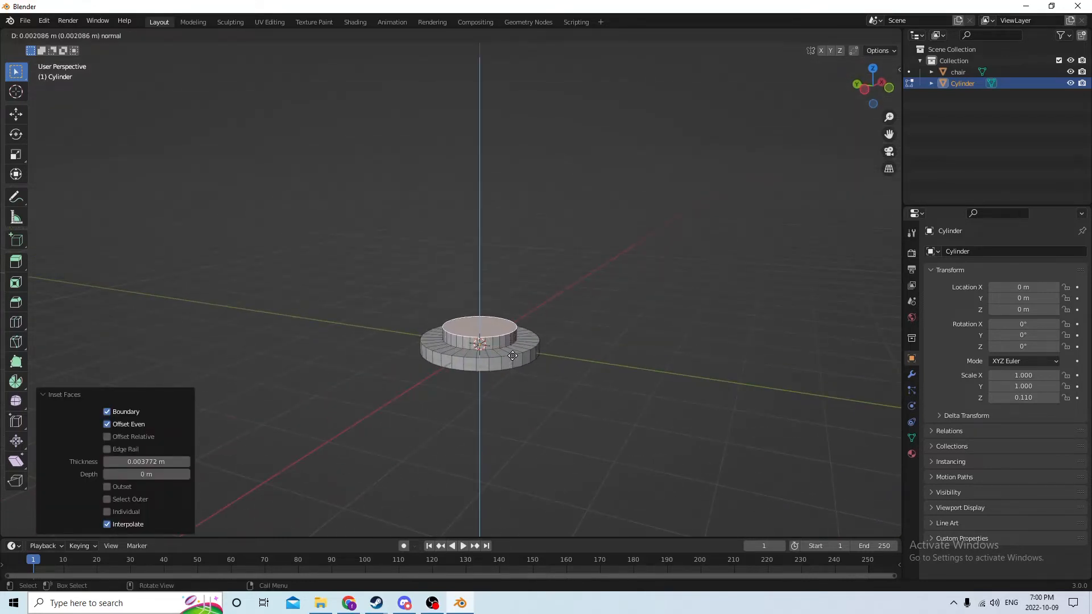
{"action": "left_click", "coordinate": [512, 356]}
{"action": "key", "text": "s"}
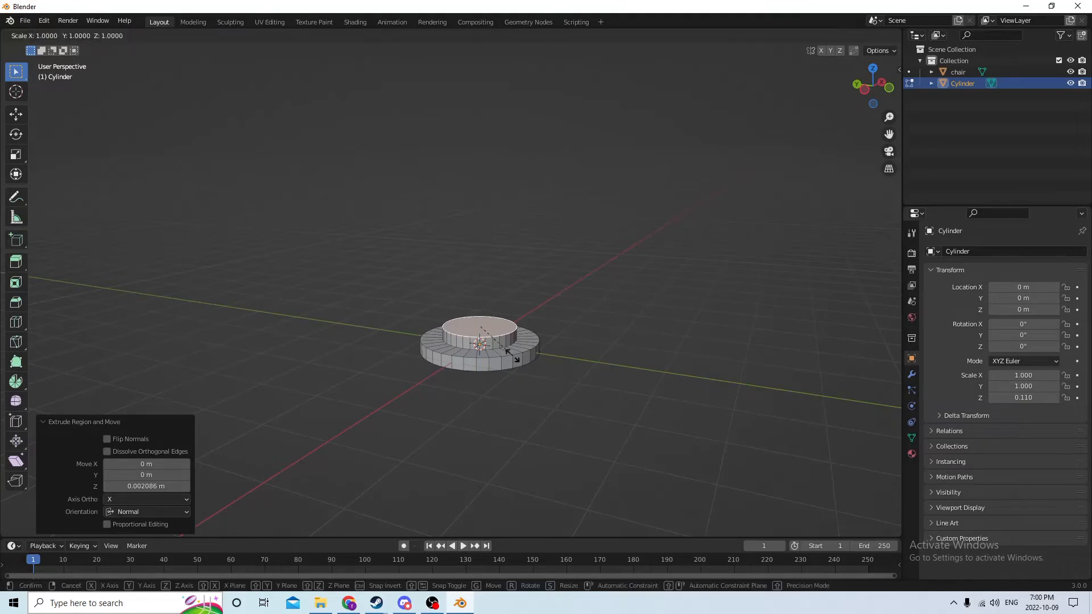
{"action": "left_click", "coordinate": [523, 357]}
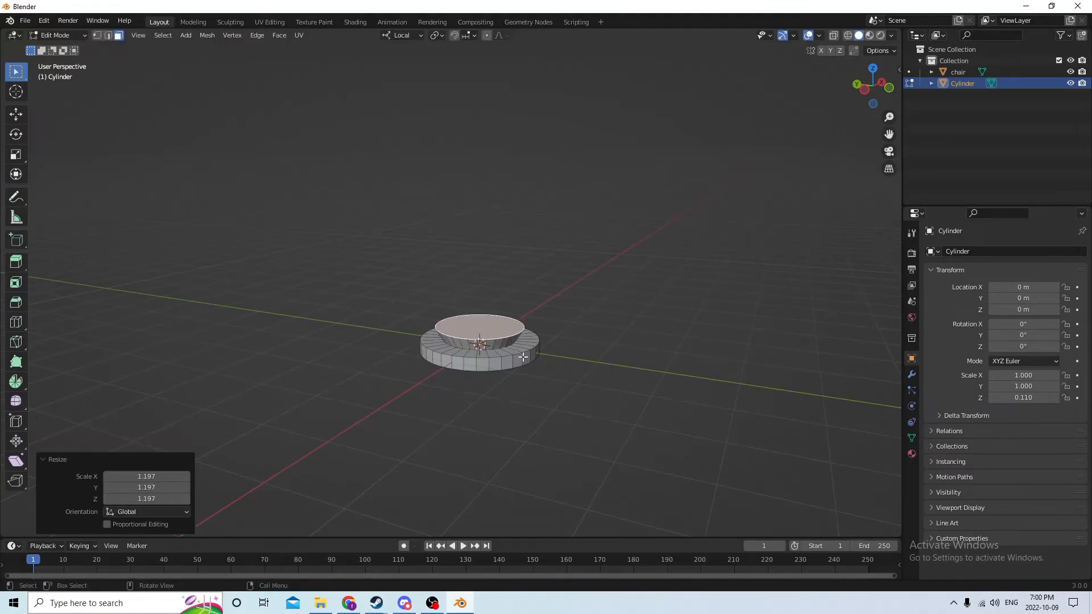
Undo the uniform scaling of the extruded top face
{"action": "key", "text": "c"}
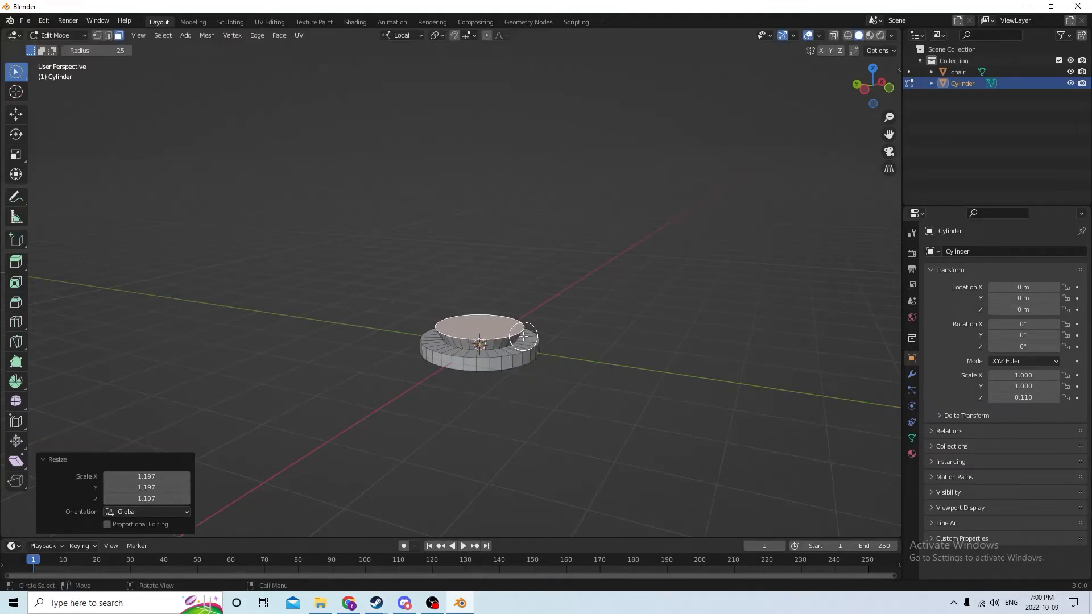
{"action": "right_click", "coordinate": [523, 336]}
{"action": "left_click", "coordinate": [44, 20]}
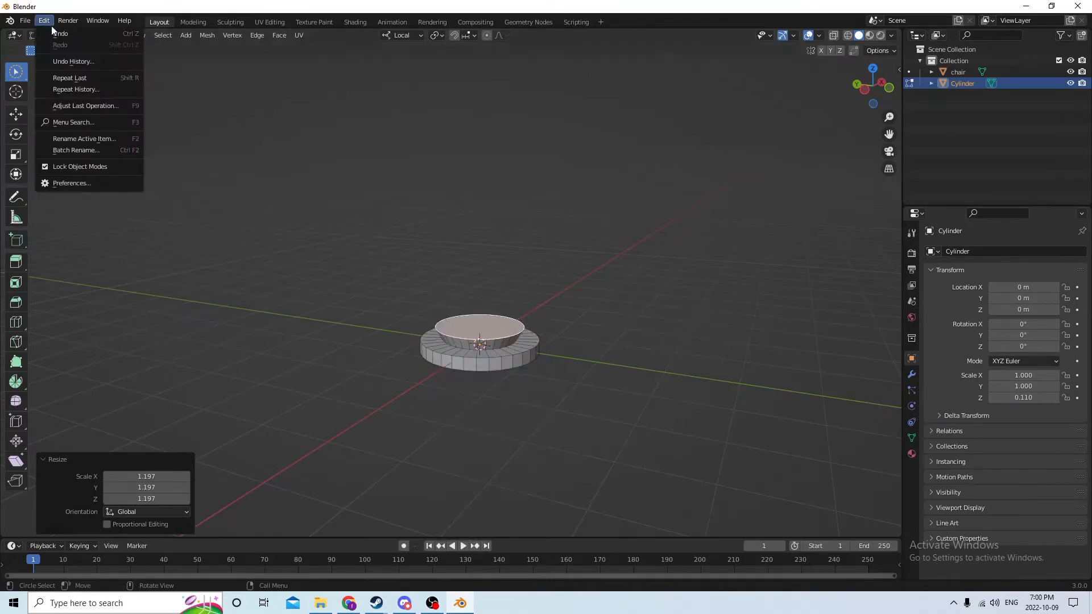
{"action": "left_click", "coordinate": [62, 37]}
{"action": "middle_click_drag", "start_coordinate": [466, 217], "coordinate": [489, 219]}
{"action": "right_click", "coordinate": [569, 309]}
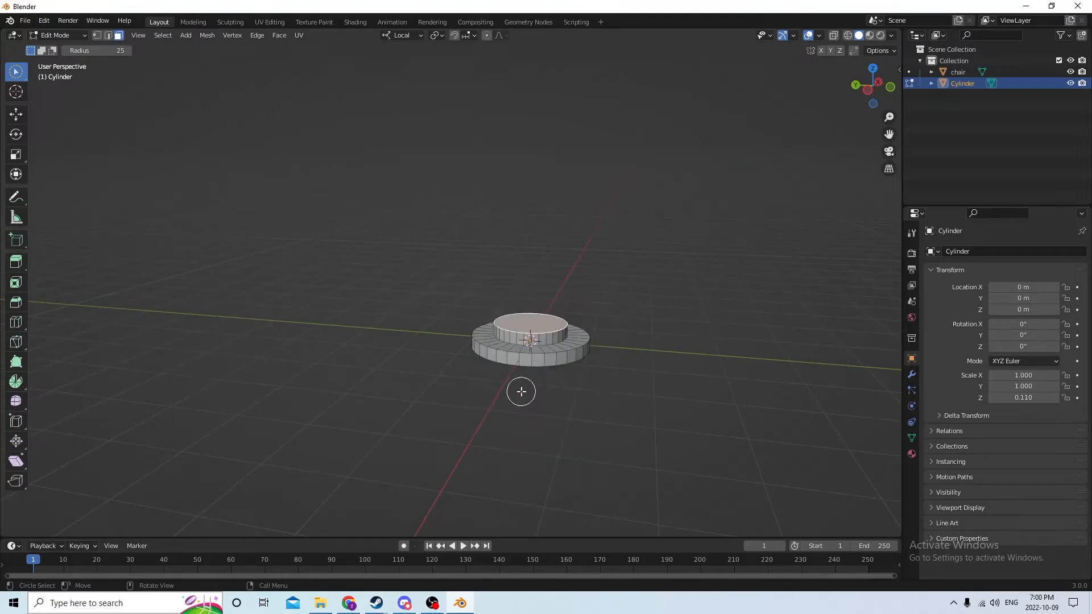
{"action": "key", "text": "w"}
Undo the extrusion of the inset face, returning to the flat disc with its inset
{"action": "mouse_move", "coordinate": [521, 392]}
{"action": "middle_mouse_down"}
{"action": "mouse_move", "coordinate": [497, 390]}
{"action": "mouse_move", "coordinate": [484, 363]}
{"action": "mouse_move", "coordinate": [477, 378]}
{"action": "middle_mouse_up"}
{"action": "scroll", "coordinate": [496, 389], "scroll_direction": "up", "scroll_amount": 1}
{"action": "scroll", "coordinate": [485, 363], "scroll_direction": "down", "scroll_amount": 1}
{"action": "scroll", "coordinate": [484, 375], "scroll_direction": "up", "scroll_amount": 1}
{"action": "key", "text": "s"}
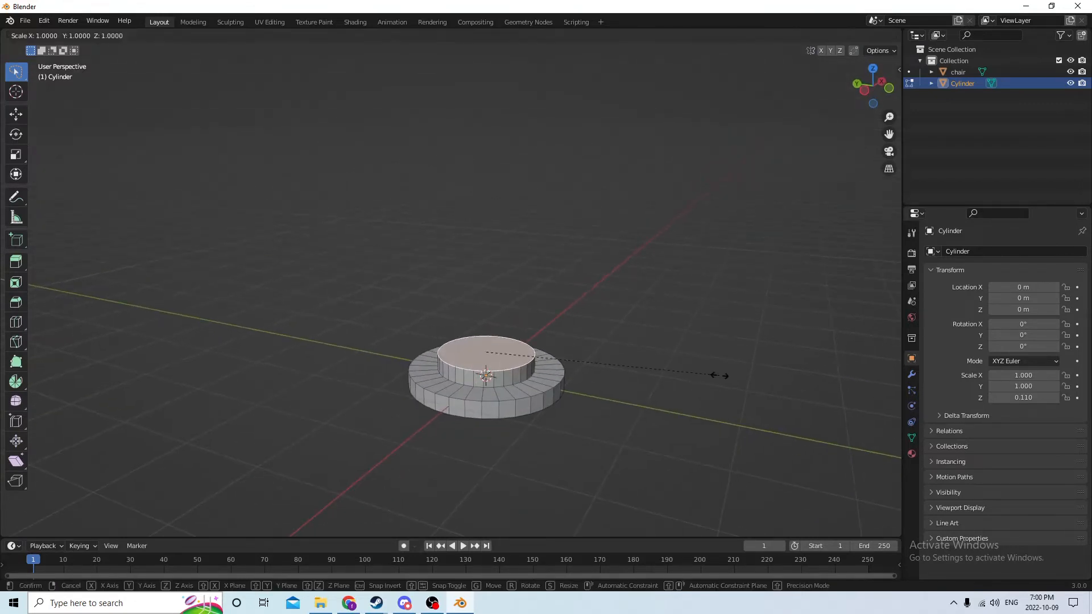
{"action": "right_click", "coordinate": [768, 372]}
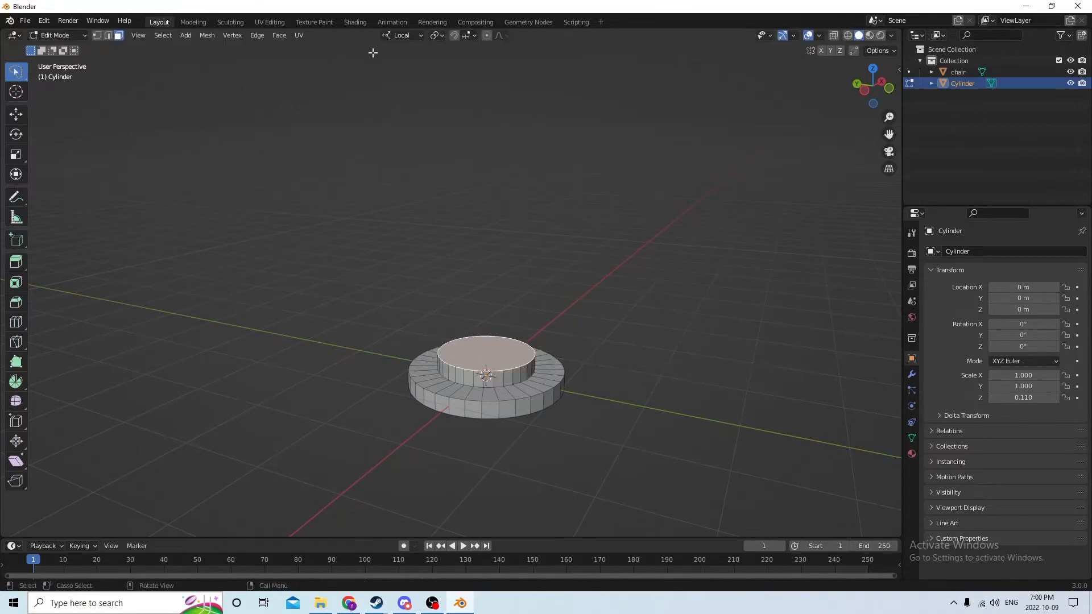
{"action": "left_click", "coordinate": [47, 25]}
{"action": "left_click", "coordinate": [60, 36]}
{"action": "left_click", "coordinate": [42, 19]}
{"action": "left_click", "coordinate": [55, 33]}
{"action": "left_click", "coordinate": [44, 20]}
{"action": "left_click", "coordinate": [55, 35]}
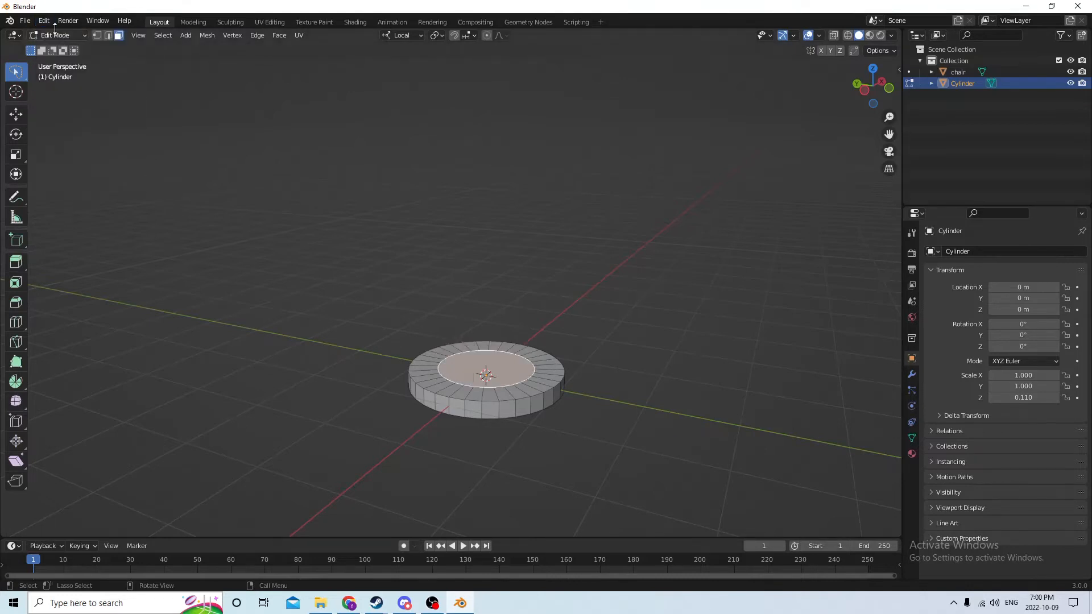
Raise the inset face along Z by about 0.0037 m to form a sloped, tapered top
{"action": "middle_click_drag", "start_coordinate": [374, 222], "coordinate": [375, 231]}
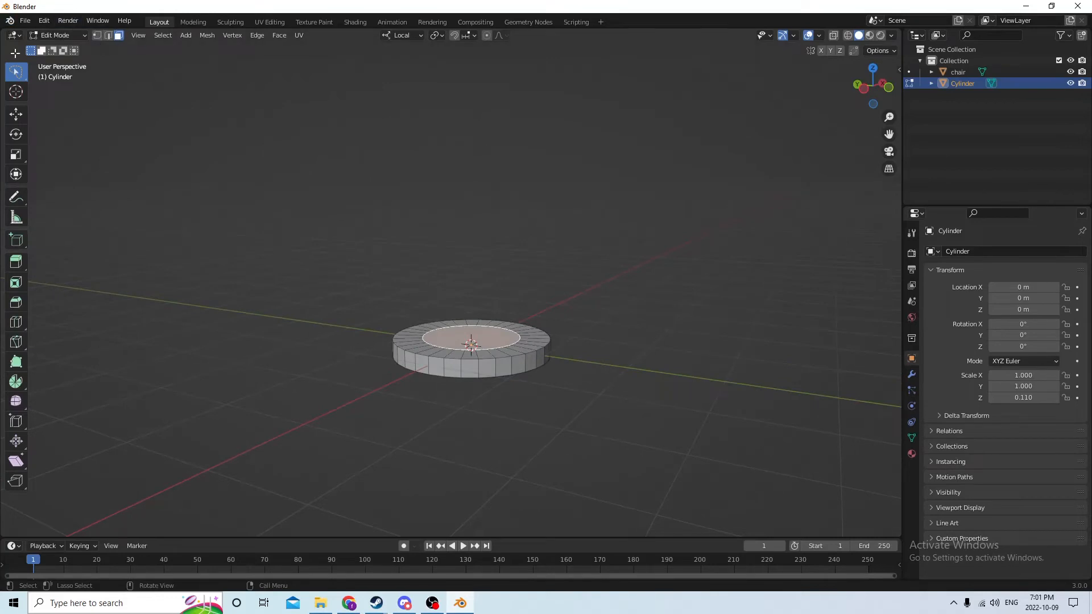
{"action": "left_click", "coordinate": [16, 115]}
{"action": "middle_click_drag", "start_coordinate": [394, 251], "coordinate": [398, 257]}
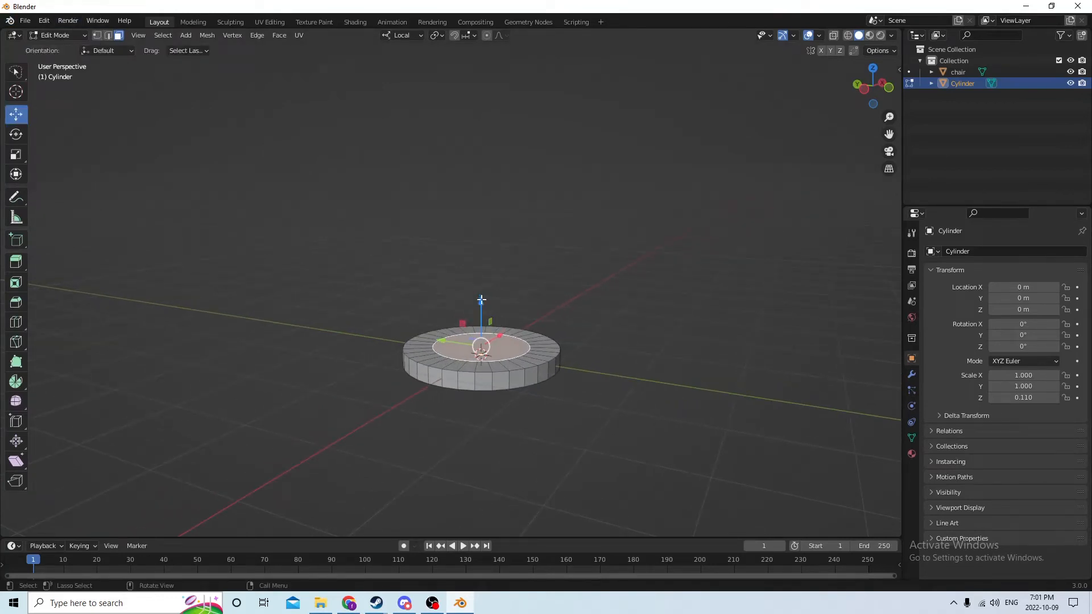
{"action": "left_click_drag", "start_coordinate": [483, 299], "coordinate": [482, 275]}
{"action": "left_click_drag", "start_coordinate": [482, 274], "coordinate": [485, 269]}
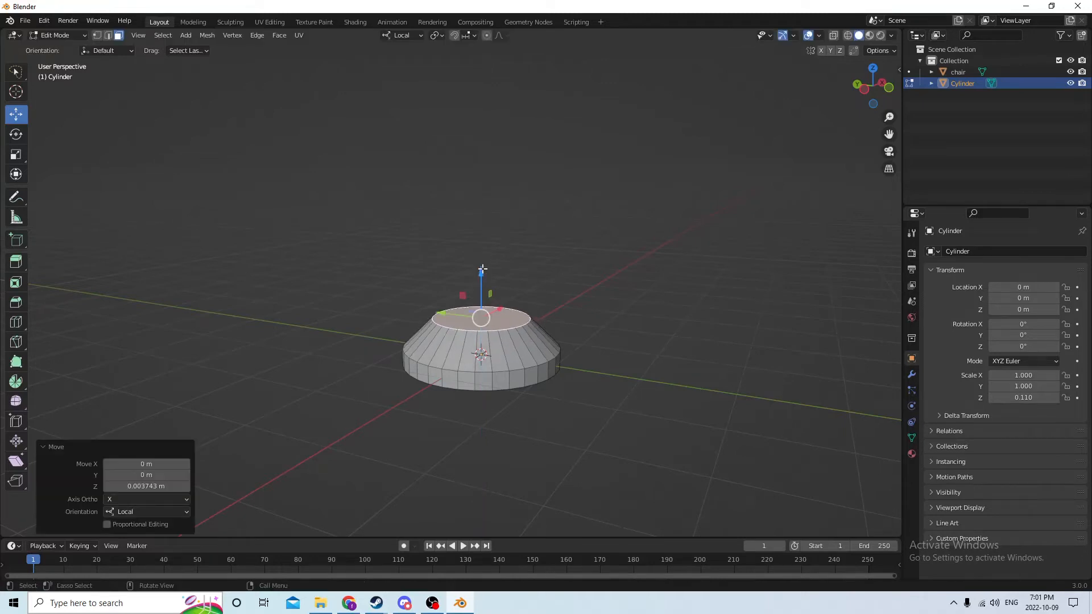
Extrude the raised top face upward about 0.002 m and flare it outward with a uniform scale of about 1.182
{"action": "middle_click_drag", "start_coordinate": [480, 273], "coordinate": [461, 312]}
{"action": "scroll", "coordinate": [506, 360], "scroll_direction": "up", "scroll_amount": 2}
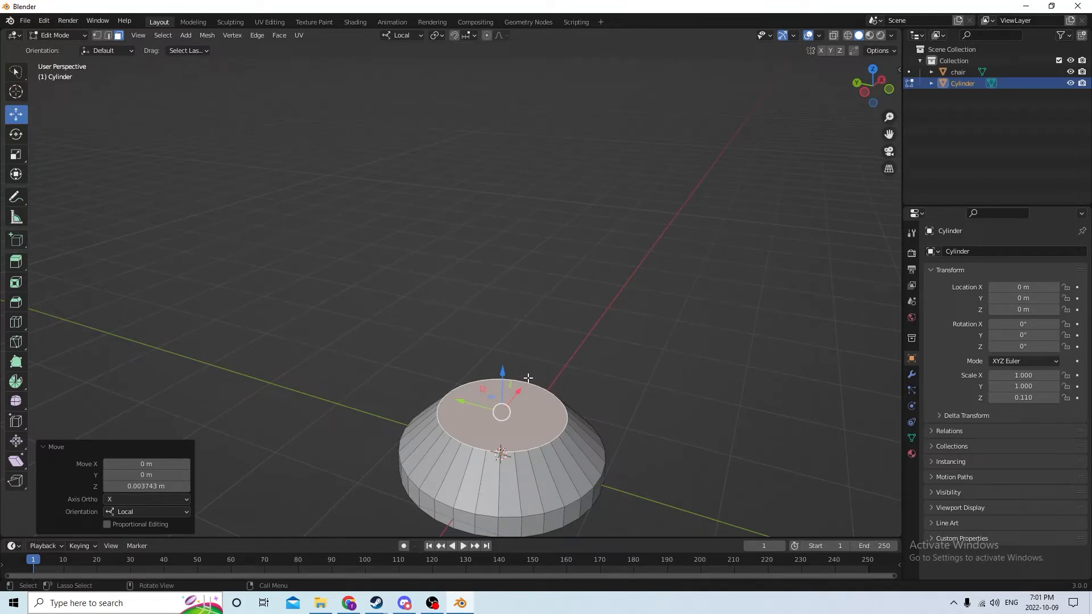
{"action": "left_click", "coordinate": [532, 405]}
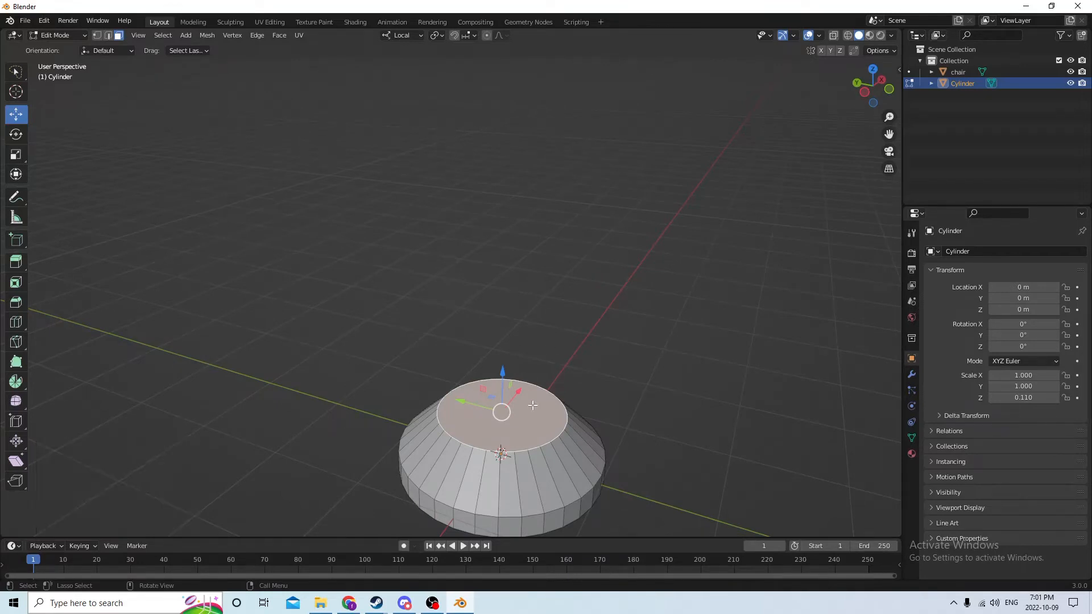
{"action": "middle_click_drag", "start_coordinate": [630, 379], "coordinate": [619, 350]}
{"action": "key", "text": "e"}
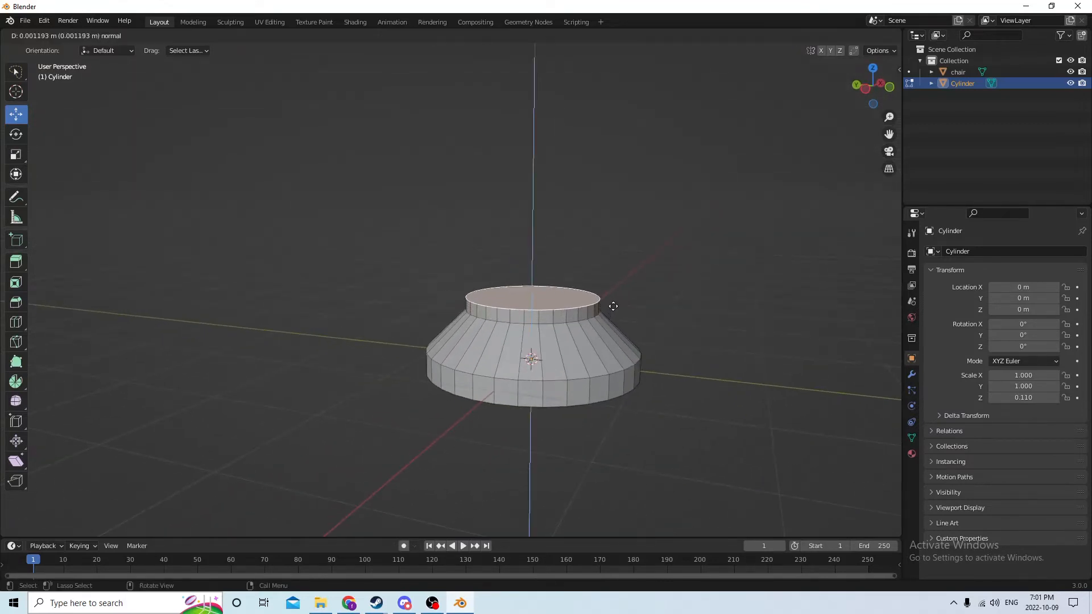
{"action": "left_click", "coordinate": [617, 298]}
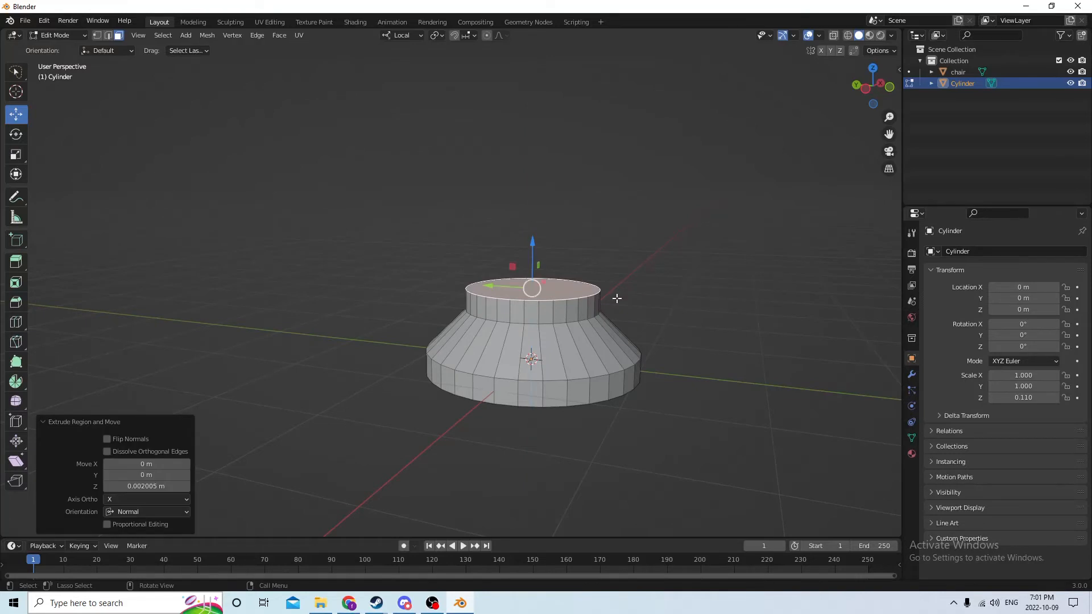
{"action": "key", "text": "s"}
{"action": "left_click", "coordinate": [633, 294]}
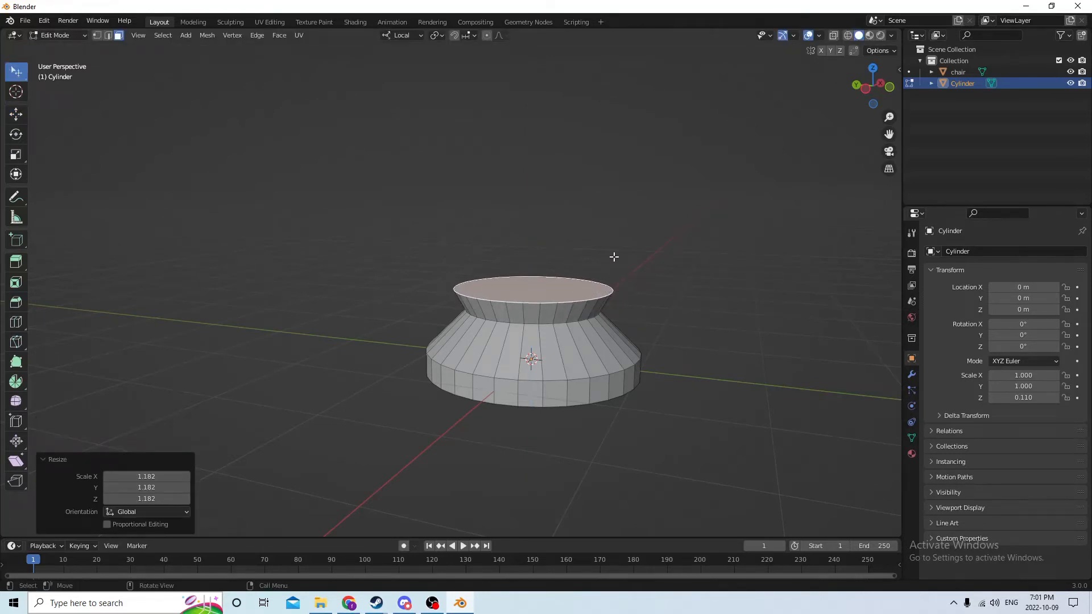
Extrude the flared top face another 0.0018 m or so upward and widen it by a scale of about 1.144
{"action": "scroll", "coordinate": [587, 284], "scroll_direction": "up", "scroll_amount": 2}
{"action": "middle_click_drag", "start_coordinate": [587, 285], "coordinate": [587, 284]}
{"action": "key", "text": "e"}
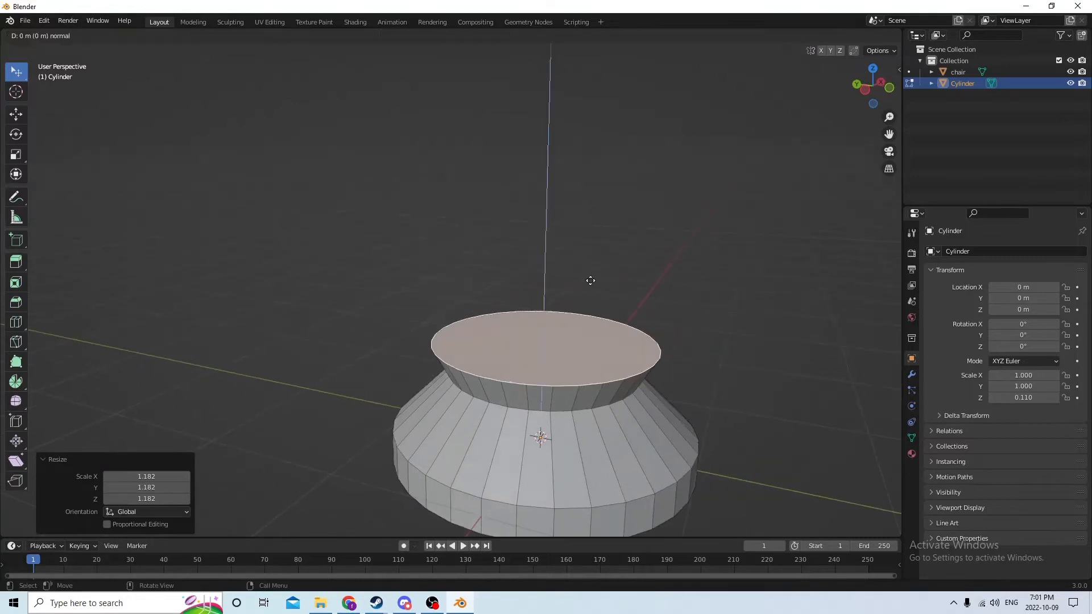
{"action": "left_click", "coordinate": [596, 251]}
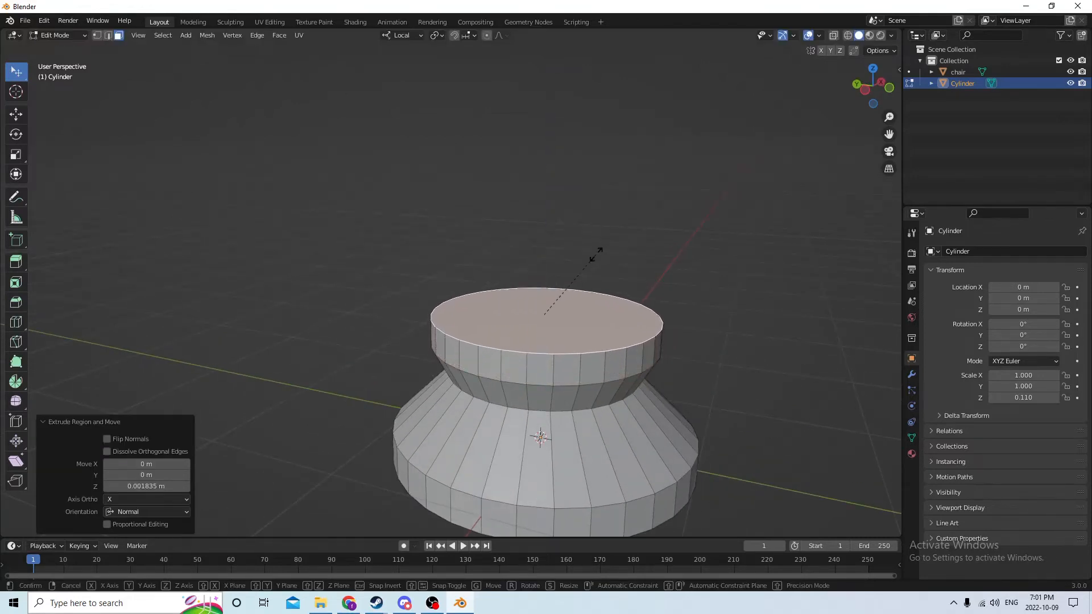
{"action": "key", "text": "s"}
{"action": "left_click", "coordinate": [603, 244]}
Extrude the top face upward by about 0.0026 m and widen it with a uniform scale of about 1.095
{"action": "key", "text": "e"}
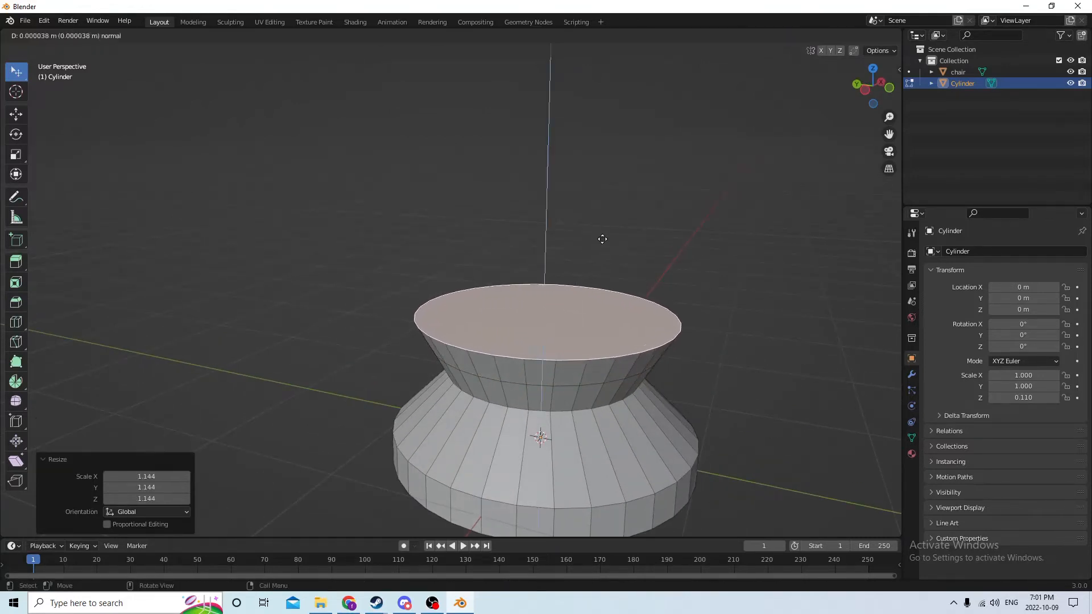
{"action": "left_click", "coordinate": [610, 205]}
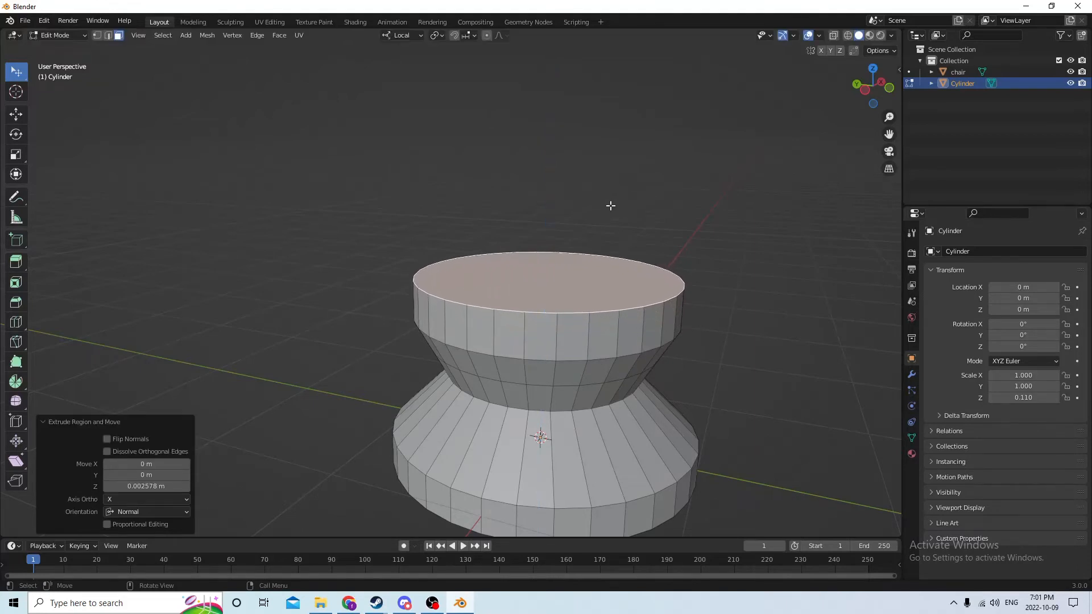
{"action": "key", "text": "s"}
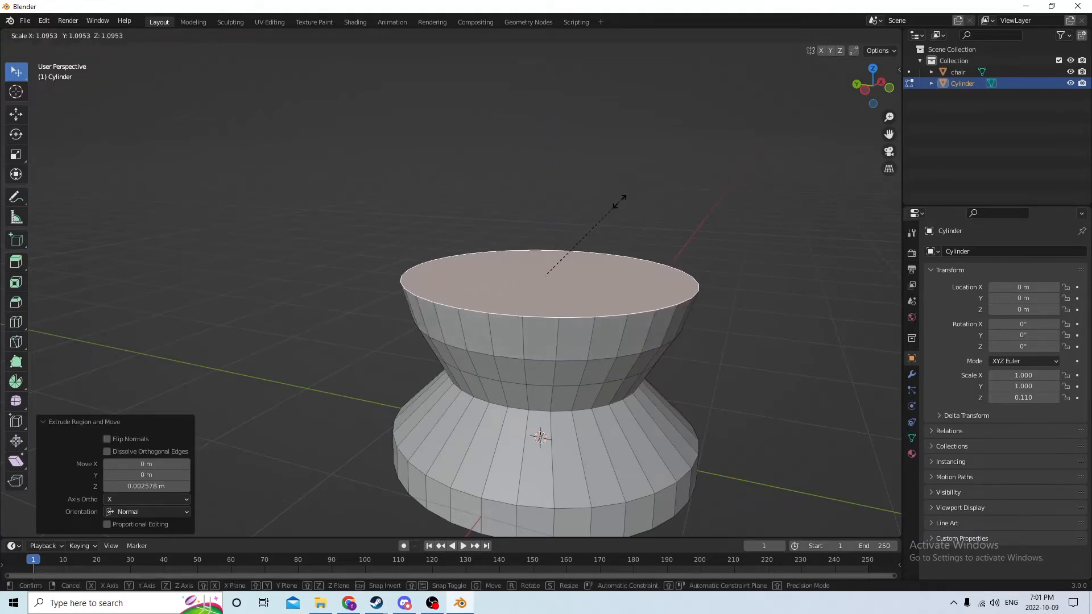
{"action": "left_click", "coordinate": [617, 203]}
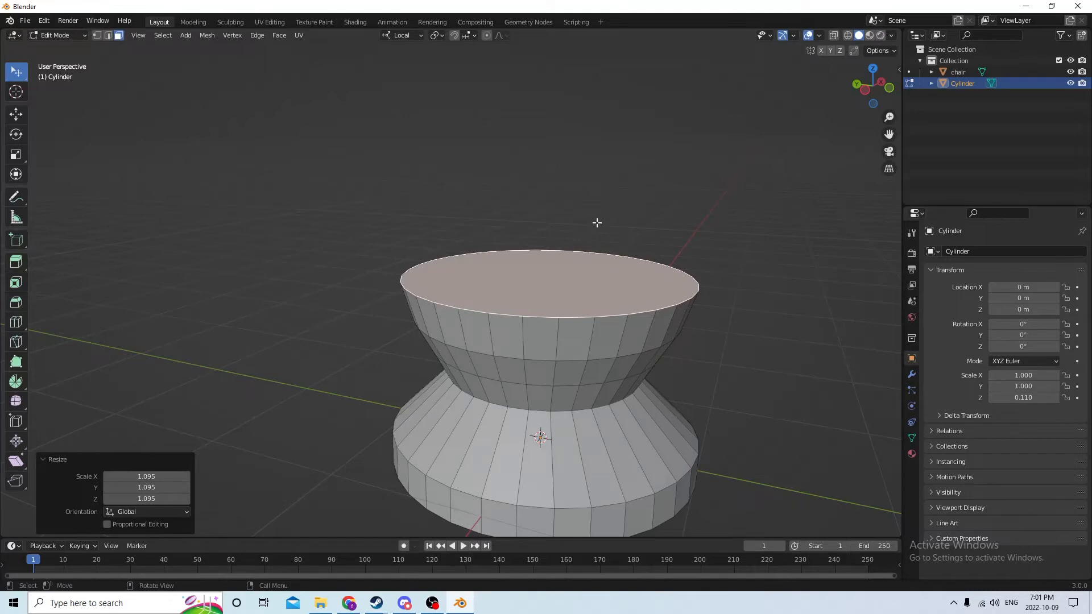
Extrude the top face another 0.0022 m or so upward and narrow it slightly with a uniform scale of about 0.96
{"action": "key", "text": "e"}
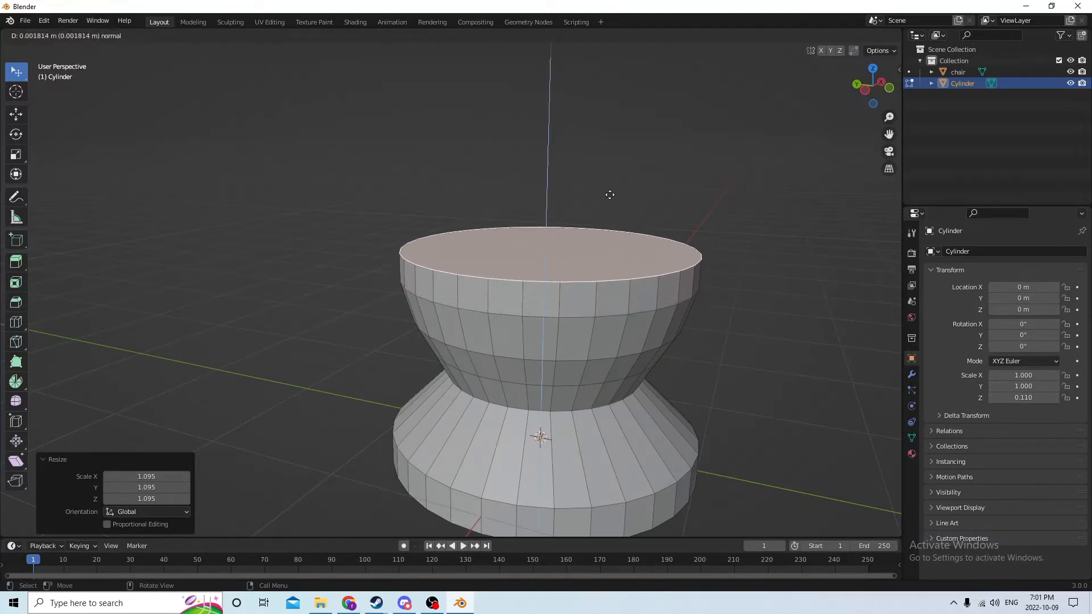
{"action": "left_click", "coordinate": [610, 195]}
{"action": "mouse_move", "coordinate": [613, 190]}
{"action": "middle_mouse_down"}
{"action": "mouse_move", "coordinate": [647, 191]}
{"action": "mouse_move", "coordinate": [627, 206]}
{"action": "middle_mouse_up"}
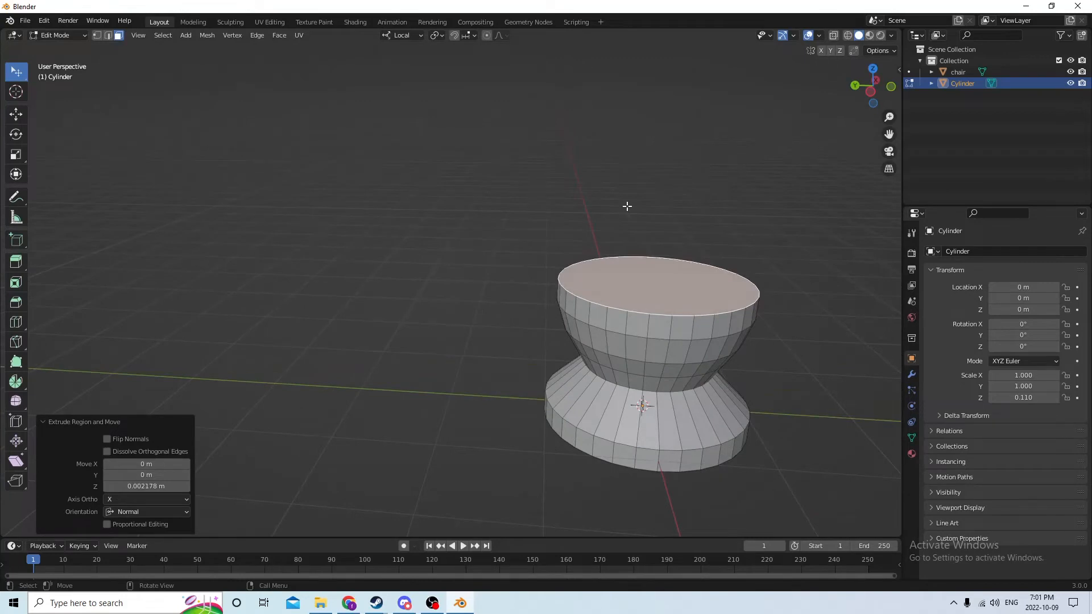
{"action": "key", "text": "s"}
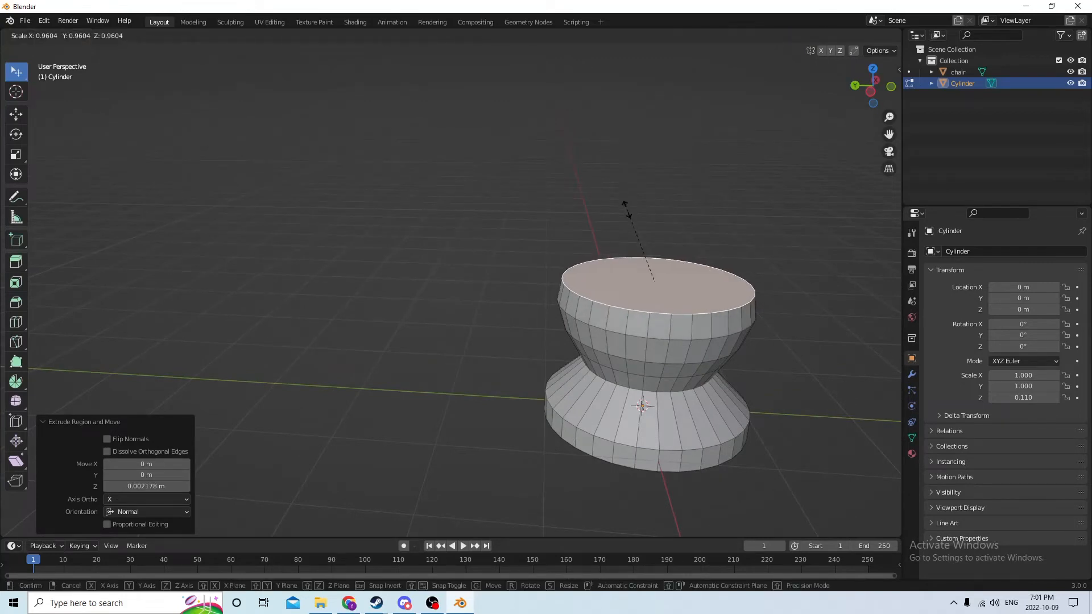
{"action": "left_click", "coordinate": [626, 210]}
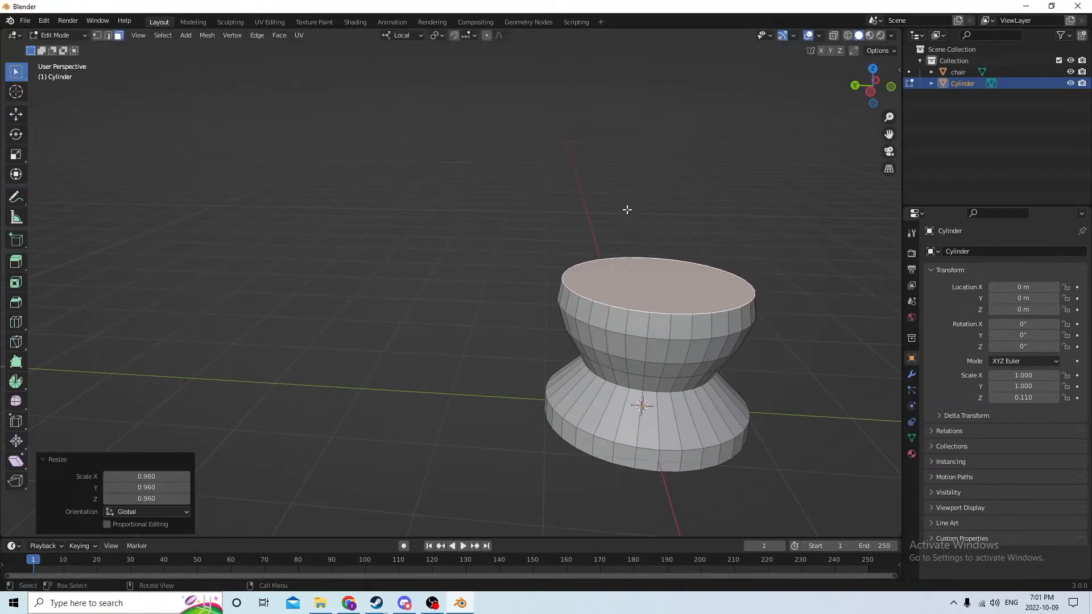
Extrude the top face upward by about 0.0023 m and taper it inward with a uniform scale of about 0.68
{"action": "middle_click_drag", "start_coordinate": [626, 210], "coordinate": [624, 211]}
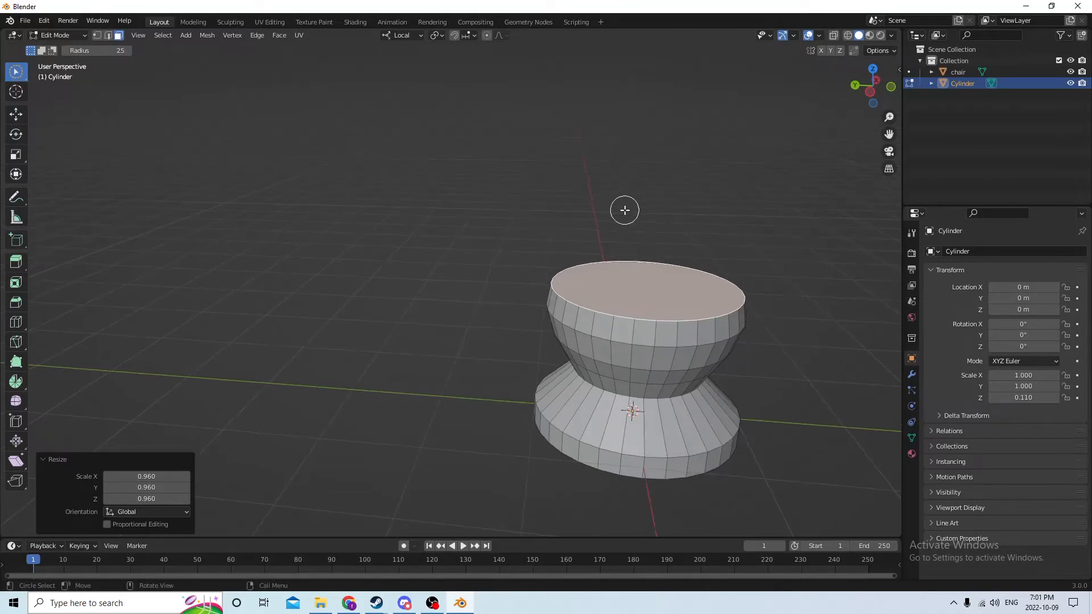
{"action": "left_click", "coordinate": [667, 283]}
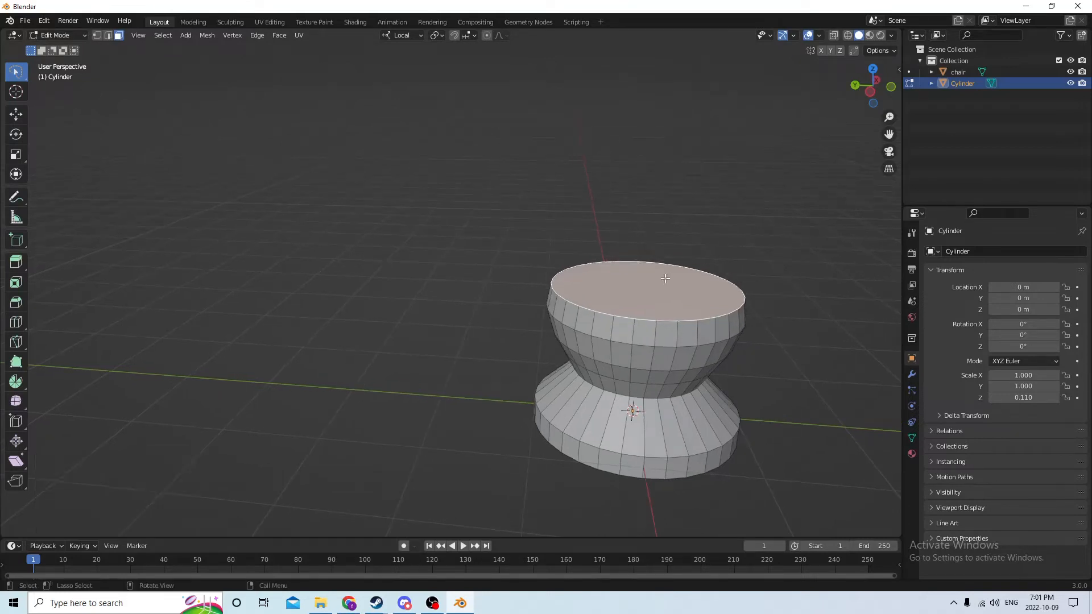
{"action": "key", "text": "e"}
{"action": "left_click", "coordinate": [671, 255]}
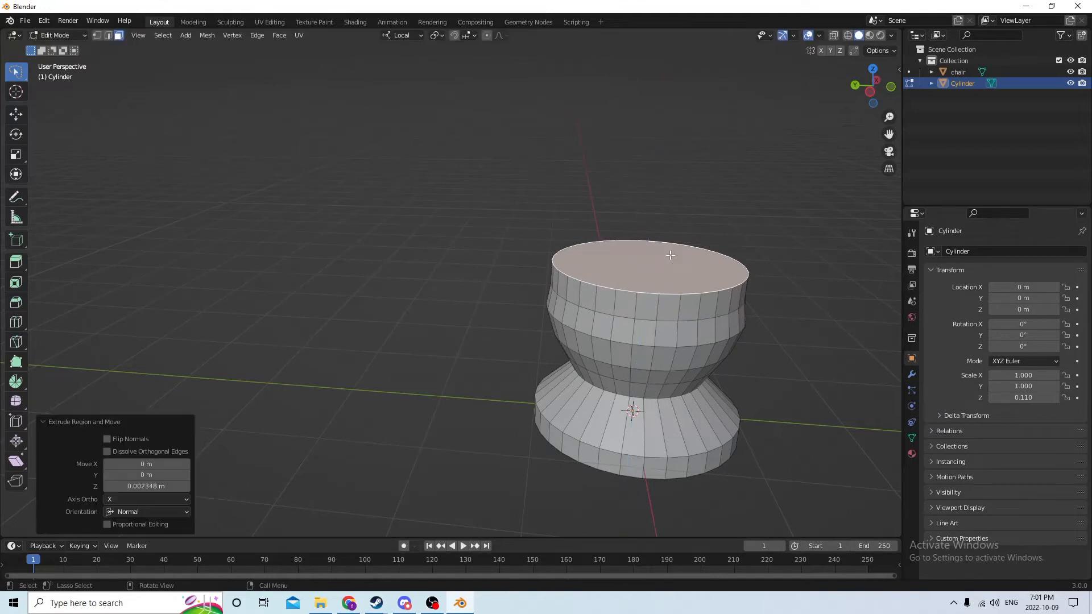
{"action": "key", "text": "s"}
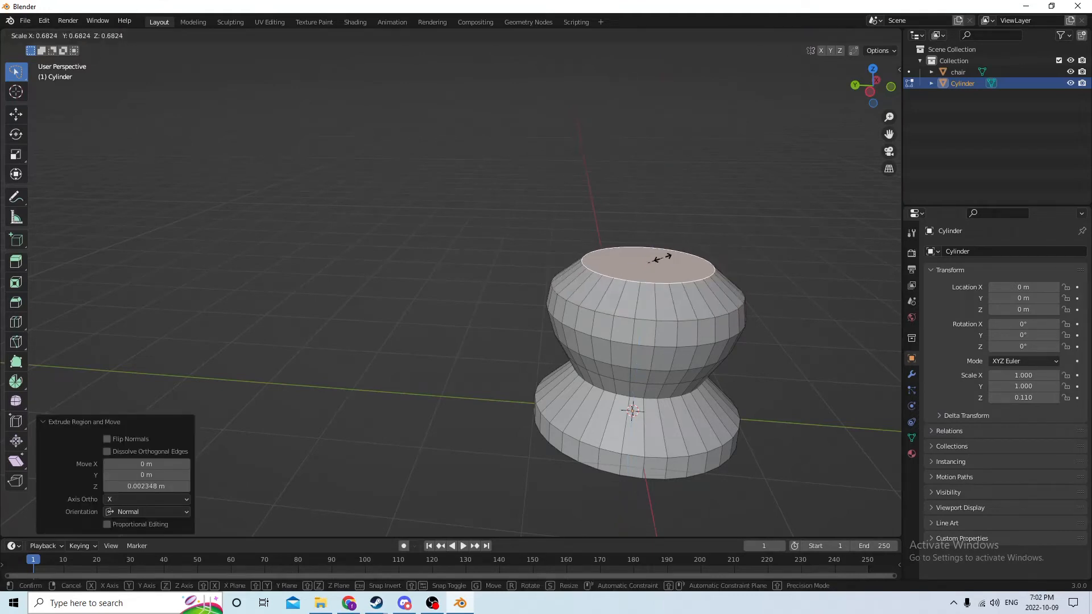
{"action": "left_click", "coordinate": [660, 257]}
Inset the top face by about 0.06 m and extrude the inner face downward to hollow out the body
{"action": "middle_click_drag", "start_coordinate": [660, 257], "coordinate": [608, 351]}
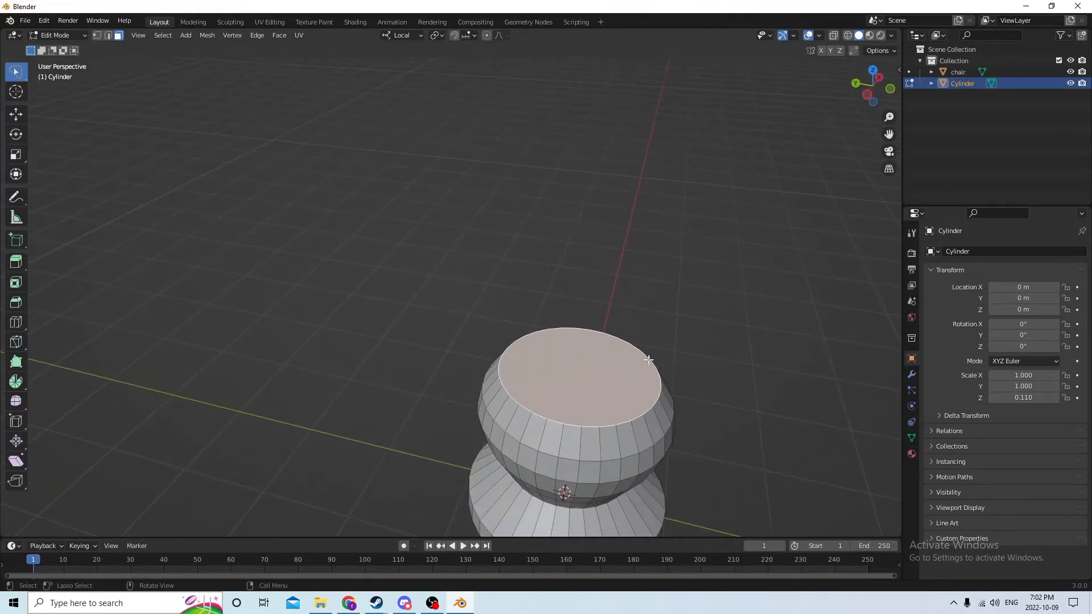
{"action": "middle_click_drag", "start_coordinate": [637, 359], "coordinate": [631, 327]}
{"action": "middle_click_drag", "start_coordinate": [586, 274], "coordinate": [568, 314]}
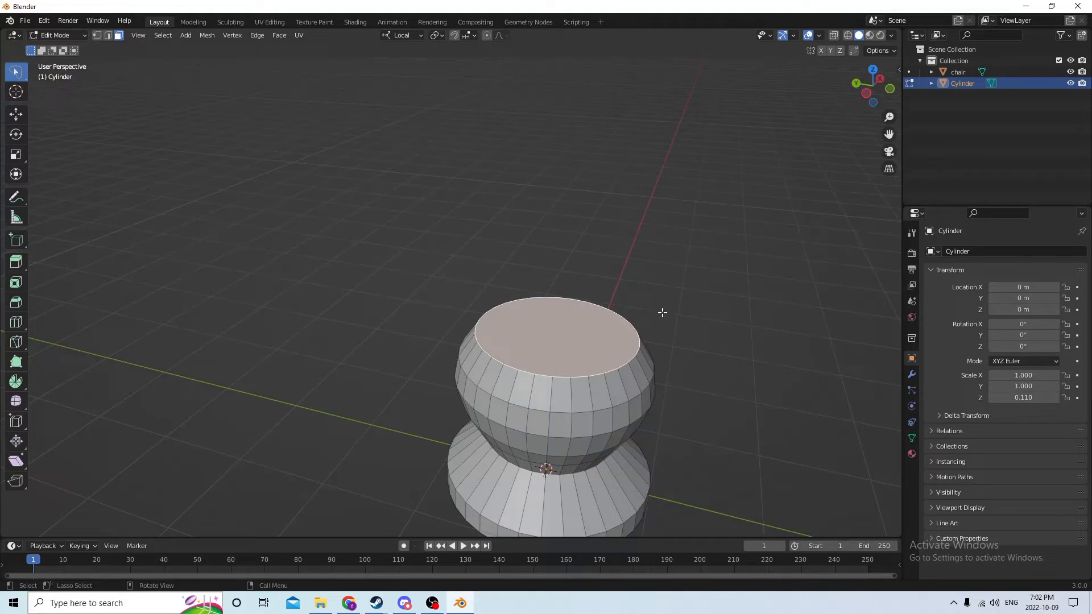
{"action": "middle_click_drag", "start_coordinate": [739, 292], "coordinate": [733, 293]}
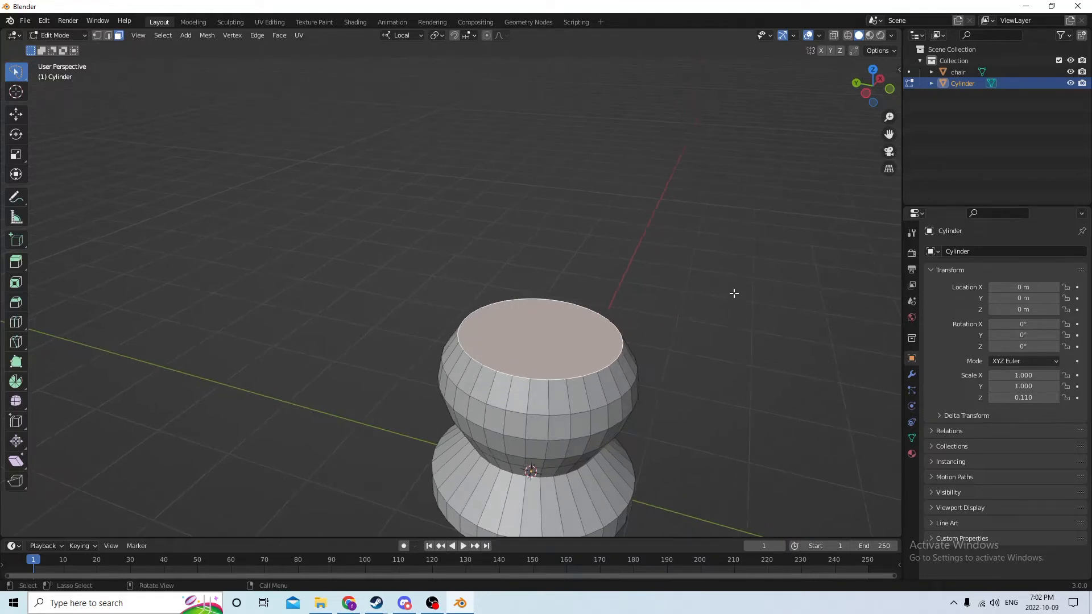
{"action": "key", "text": "i"}
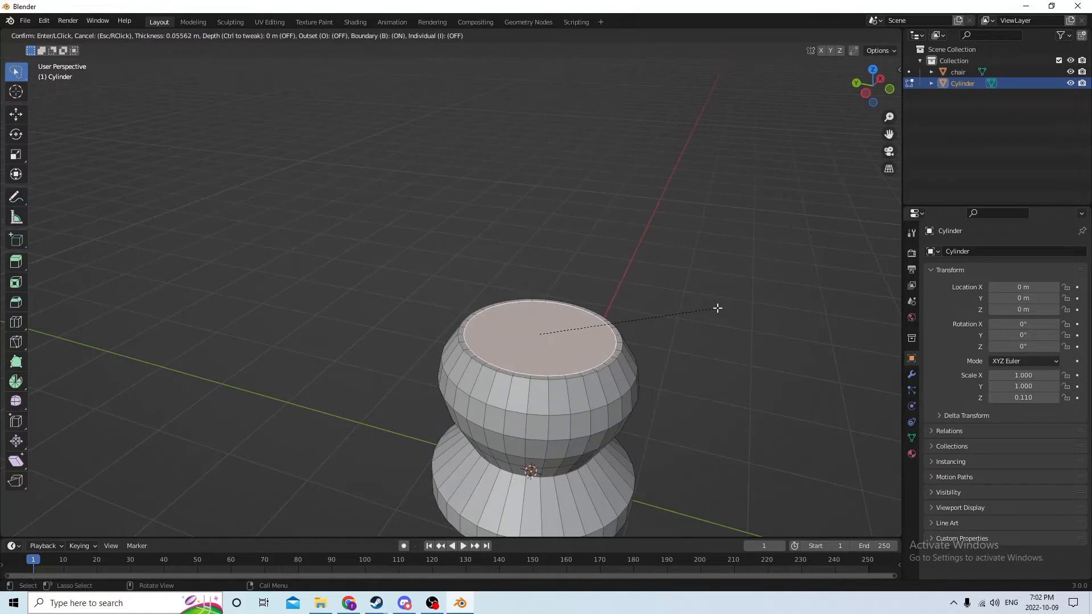
{"action": "left_click", "coordinate": [712, 310]}
{"action": "middle_click_drag", "start_coordinate": [712, 310], "coordinate": [638, 323]}
{"action": "left_click", "coordinate": [656, 343]}
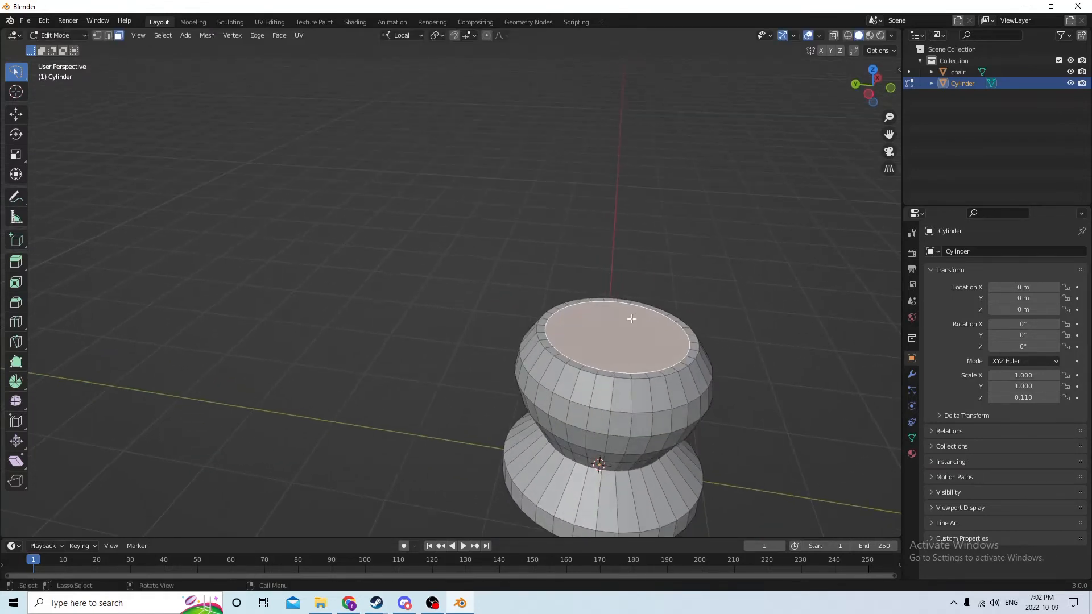
{"action": "key", "text": "e"}
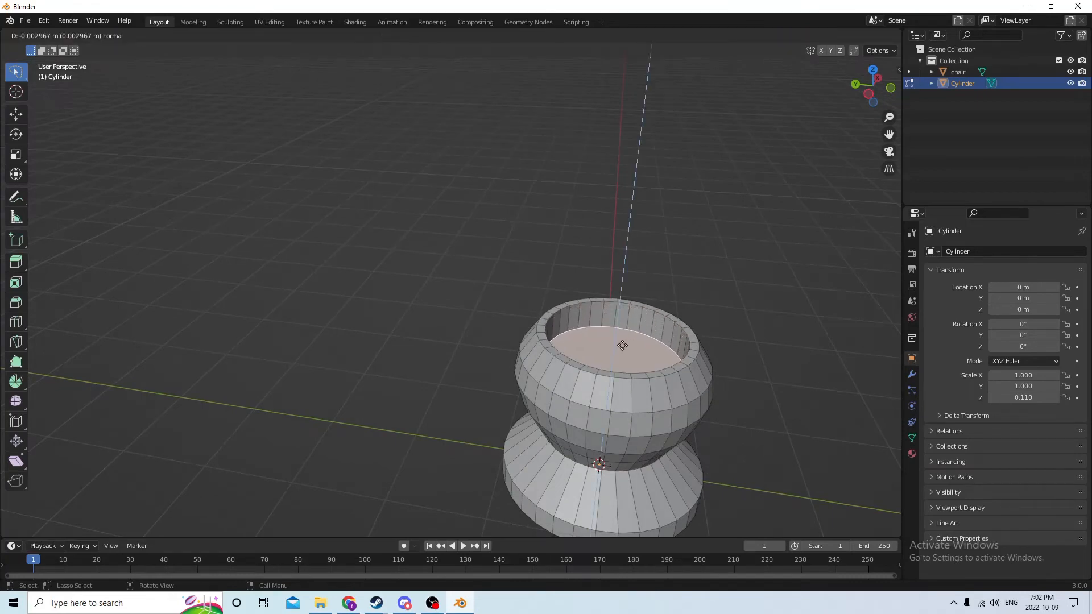
{"action": "left_click", "coordinate": [622, 359]}
Select the full ring of narrow rim faces around the opening and try extruding it upward
{"action": "middle_click_drag", "start_coordinate": [621, 358], "coordinate": [582, 335]}
{"action": "left_click", "coordinate": [579, 349]}
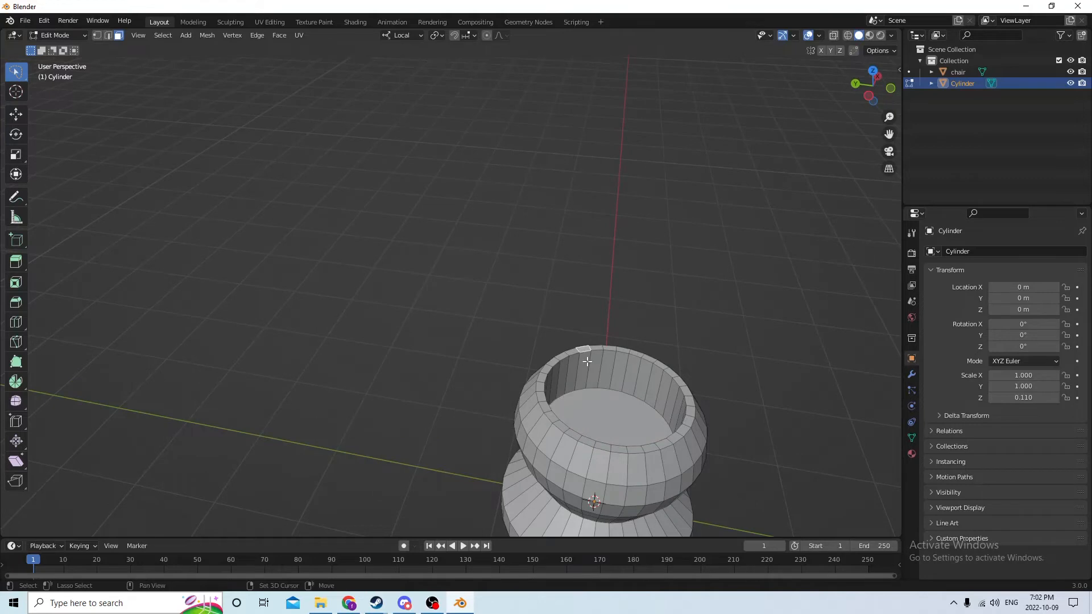
{"action": "left_click", "coordinate": [541, 398], "text": "ctrl"}
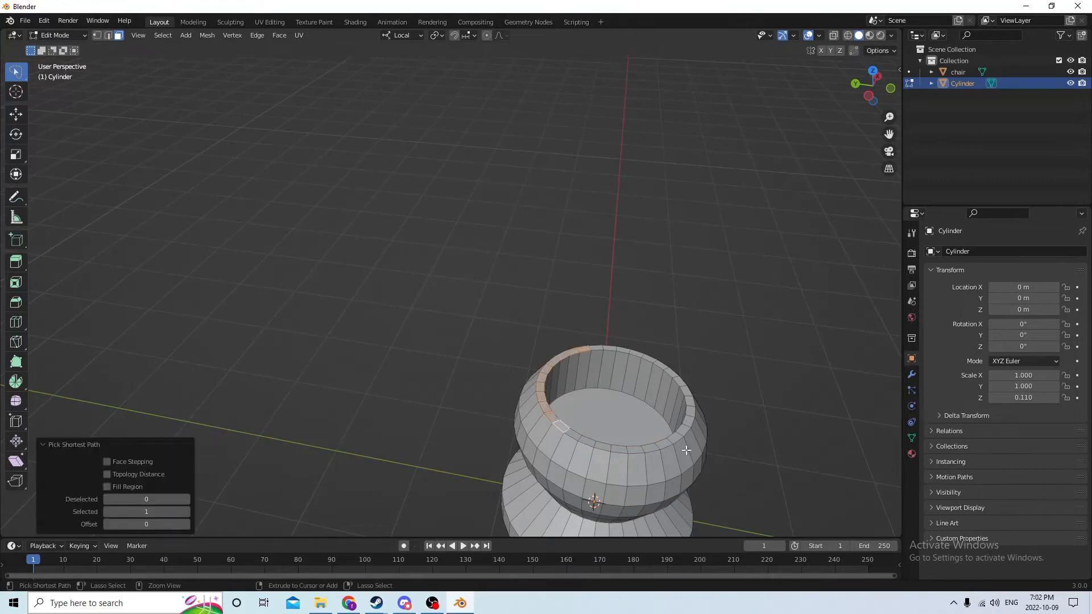
{"action": "left_click", "coordinate": [677, 436], "text": "ctrl"}
{"action": "left_click", "coordinate": [666, 368], "text": "ctrl"}
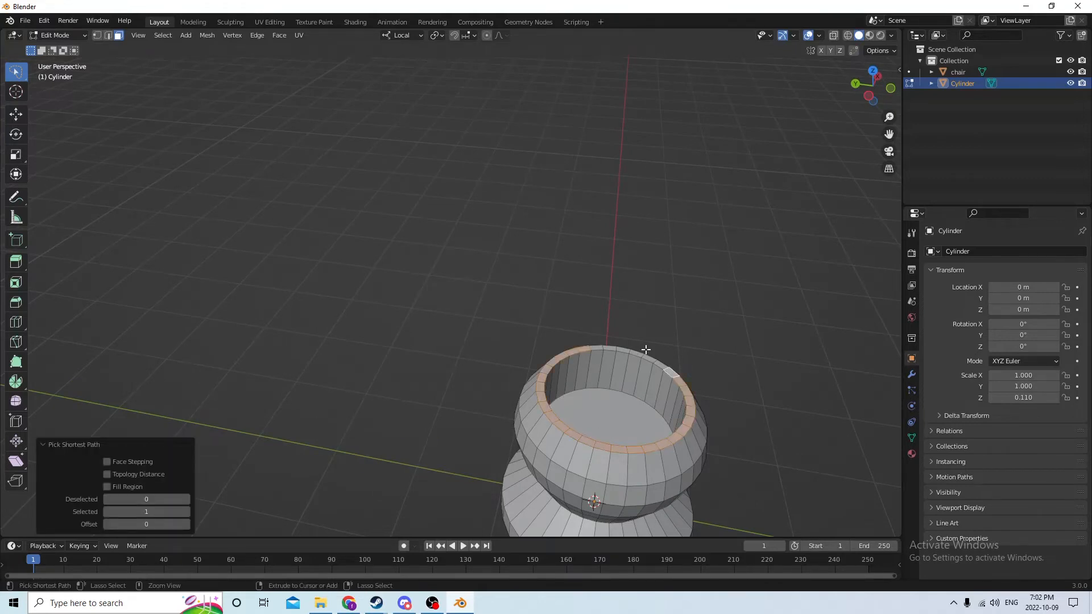
{"action": "middle_click_drag", "start_coordinate": [598, 348], "coordinate": [645, 276]}
{"action": "key", "text": "e"}
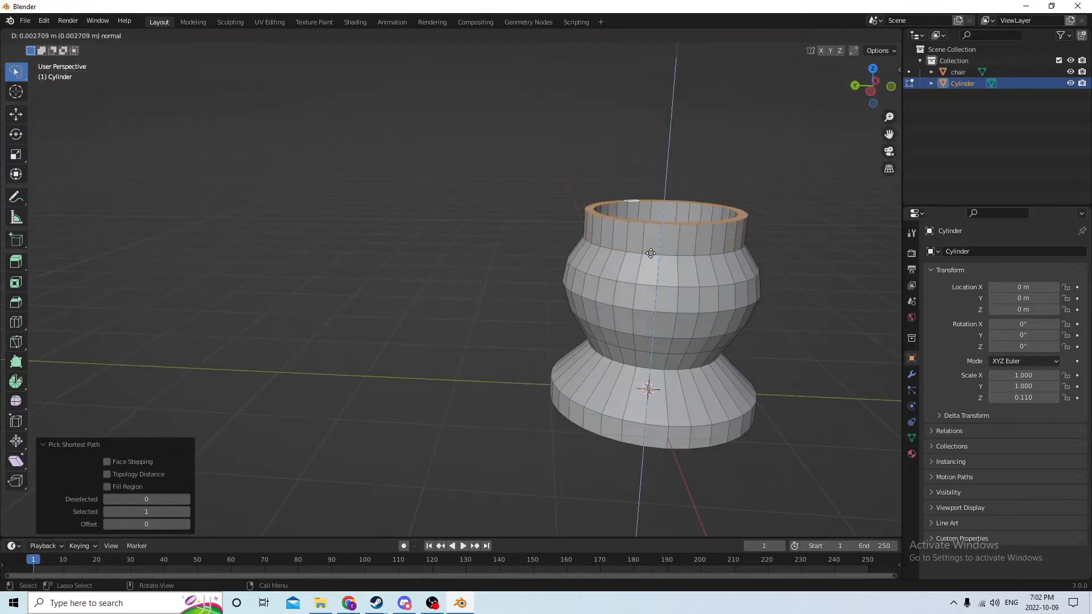
{"action": "right_click", "coordinate": [667, 216]}
{"action": "scroll", "coordinate": [639, 247], "scroll_direction": "up", "scroll_amount": 3}
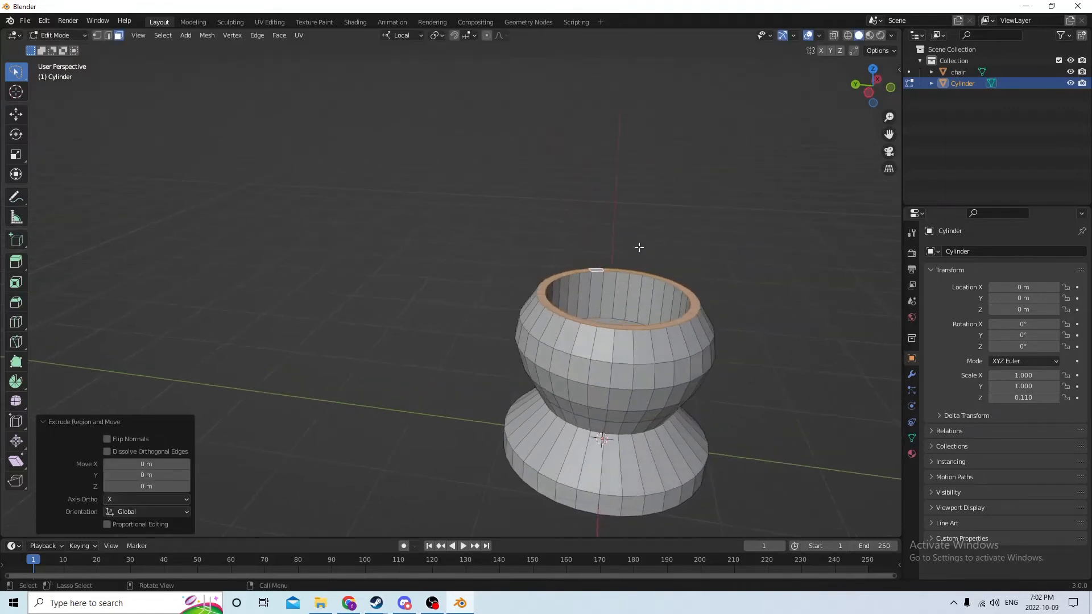
Undo the rim extrusion, the rim face selection, the hollowing and the inset, back to the plain closed top face
{"action": "left_click", "coordinate": [44, 21]}
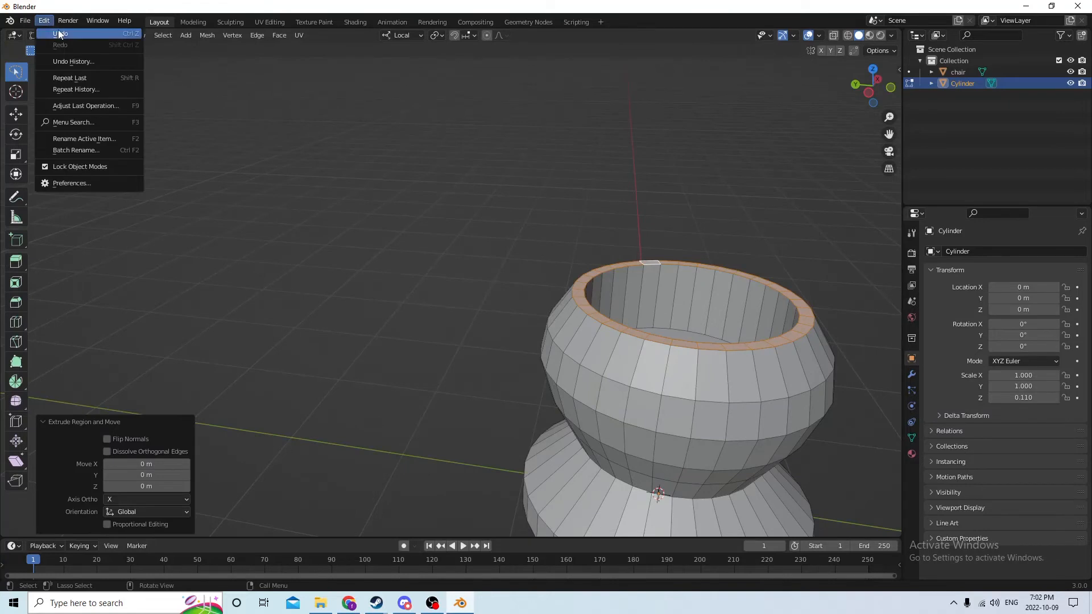
{"action": "left_click", "coordinate": [54, 33]}
{"action": "left_click", "coordinate": [43, 21]}
{"action": "left_click", "coordinate": [54, 33]}
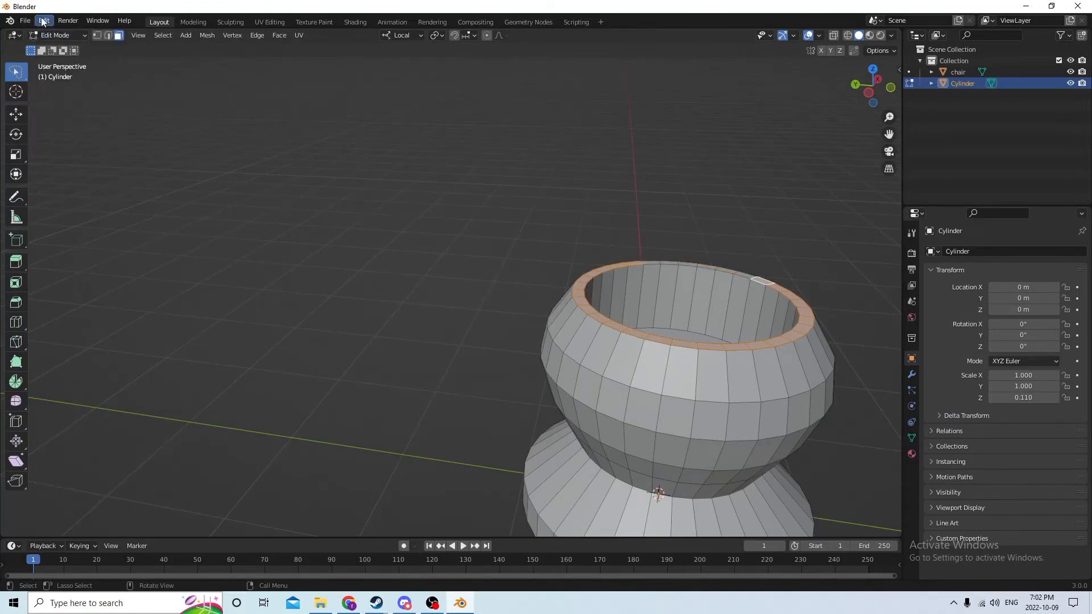
{"action": "left_click", "coordinate": [43, 21]}
{"action": "left_click", "coordinate": [54, 32]}
{"action": "left_click", "coordinate": [44, 21]}
{"action": "left_click", "coordinate": [56, 33]}
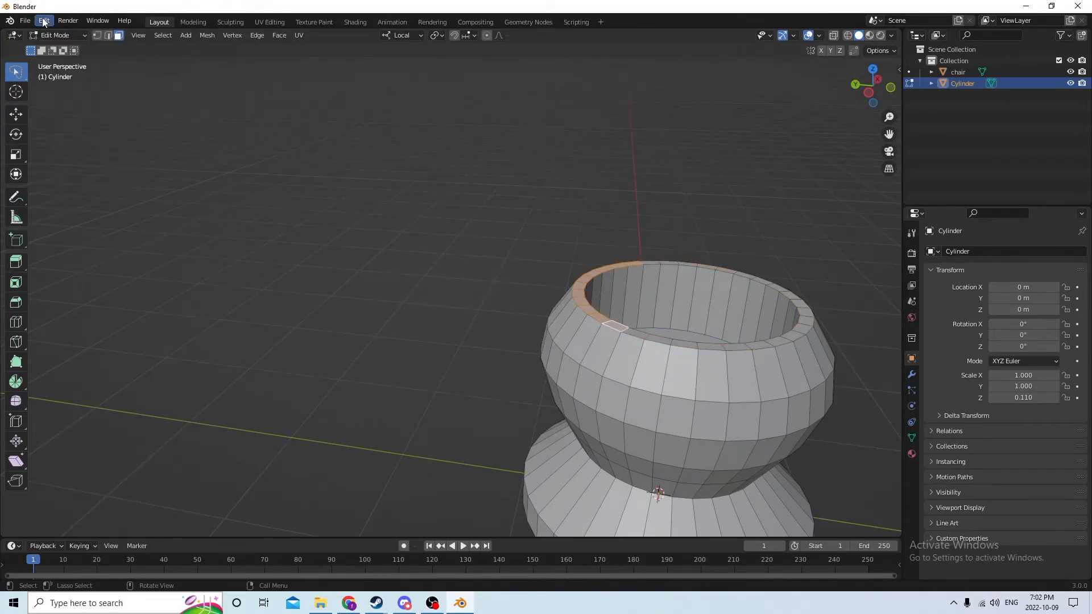
{"action": "left_click", "coordinate": [45, 21]}
{"action": "left_click", "coordinate": [54, 33]}
{"action": "left_click", "coordinate": [44, 21]}
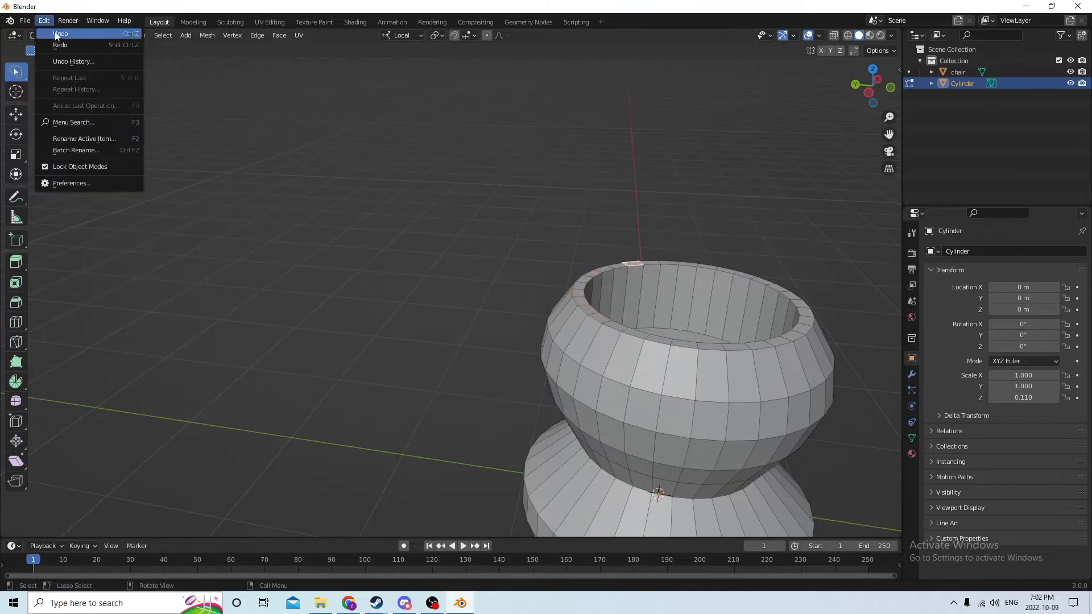
{"action": "left_click", "coordinate": [54, 33]}
{"action": "left_click", "coordinate": [44, 21]}
{"action": "left_click", "coordinate": [51, 33]}
{"action": "left_click", "coordinate": [44, 21]}
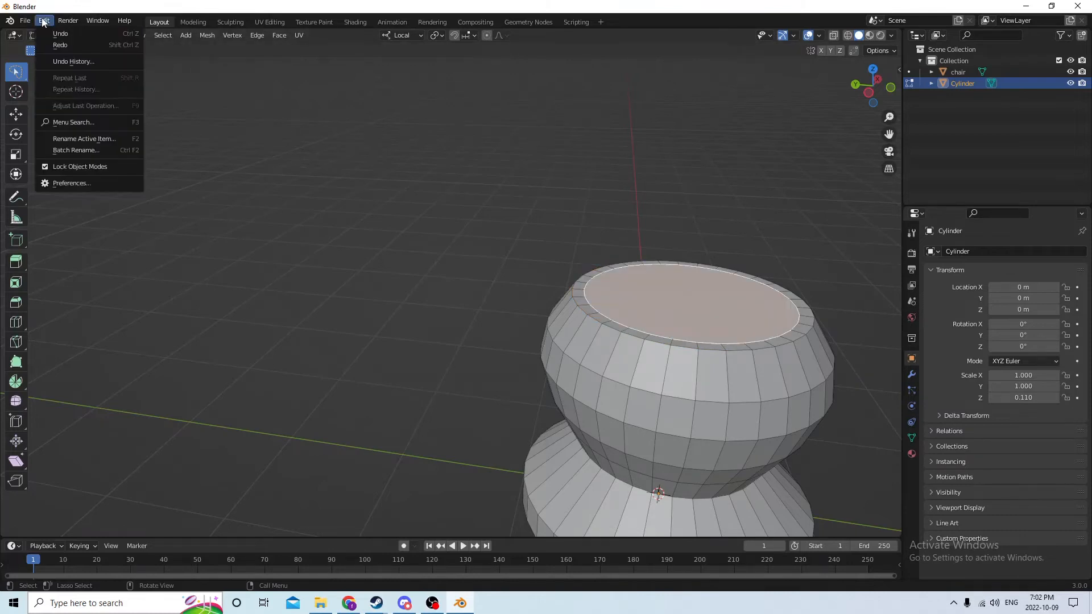
{"action": "left_click", "coordinate": [50, 32]}
{"action": "left_click", "coordinate": [44, 21]}
{"action": "left_click", "coordinate": [51, 33]}
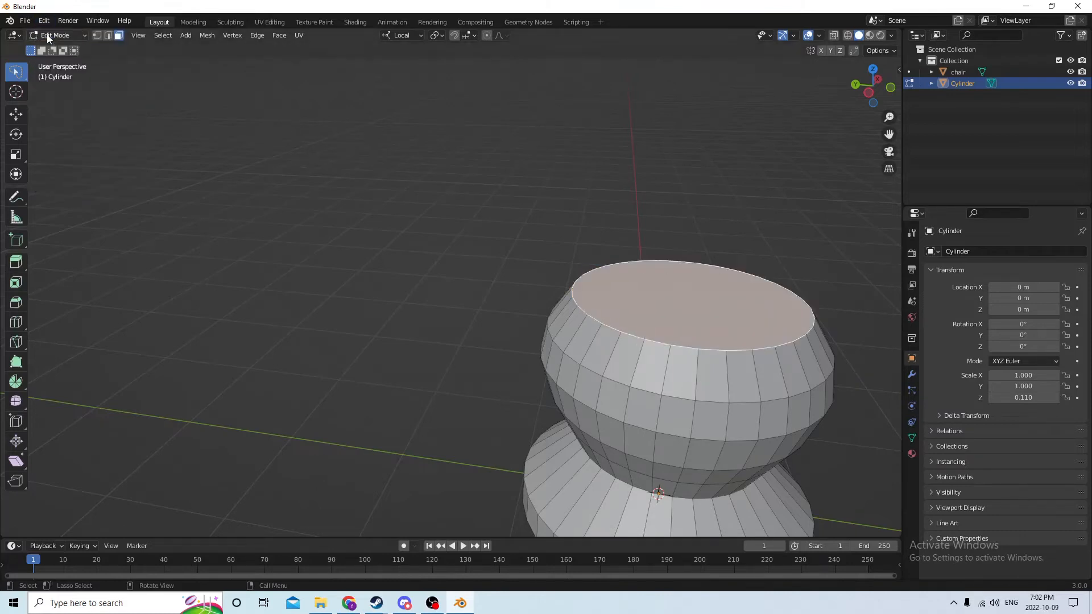
Extrude the closed top face upward by about 0.0018 m and taper it with a uniform scale of about 0.66
{"action": "mouse_move", "coordinate": [391, 142]}
{"action": "middle_mouse_down"}
{"action": "mouse_move", "coordinate": [376, 151]}
{"action": "mouse_move", "coordinate": [398, 161]}
{"action": "middle_mouse_up"}
{"action": "scroll", "coordinate": [387, 162], "scroll_direction": "down", "scroll_amount": 2}
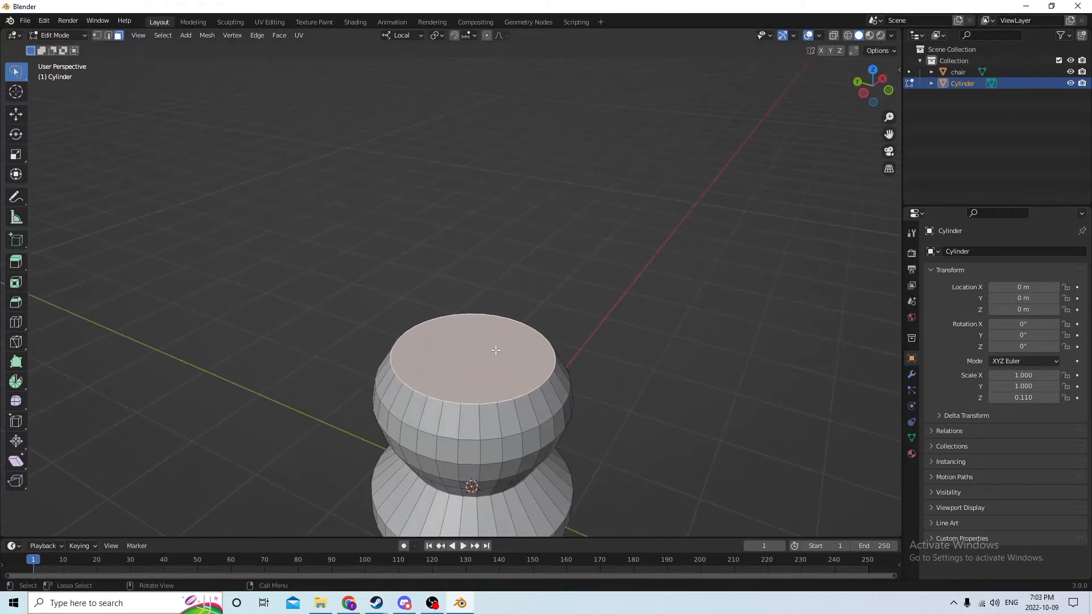
{"action": "key", "text": "e"}
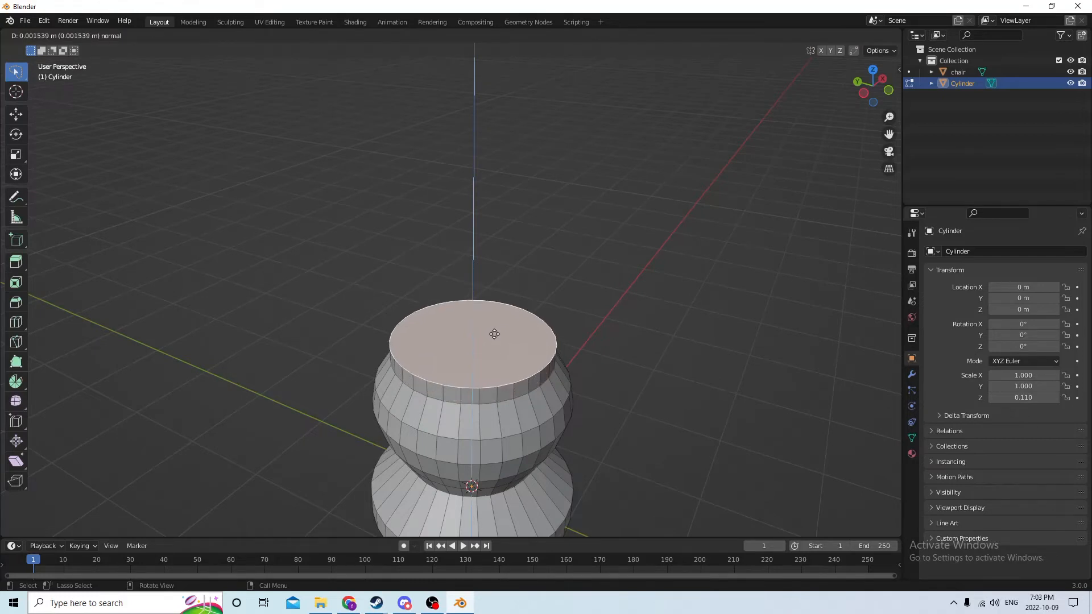
{"action": "left_click", "coordinate": [492, 333]}
{"action": "key", "text": "s"}
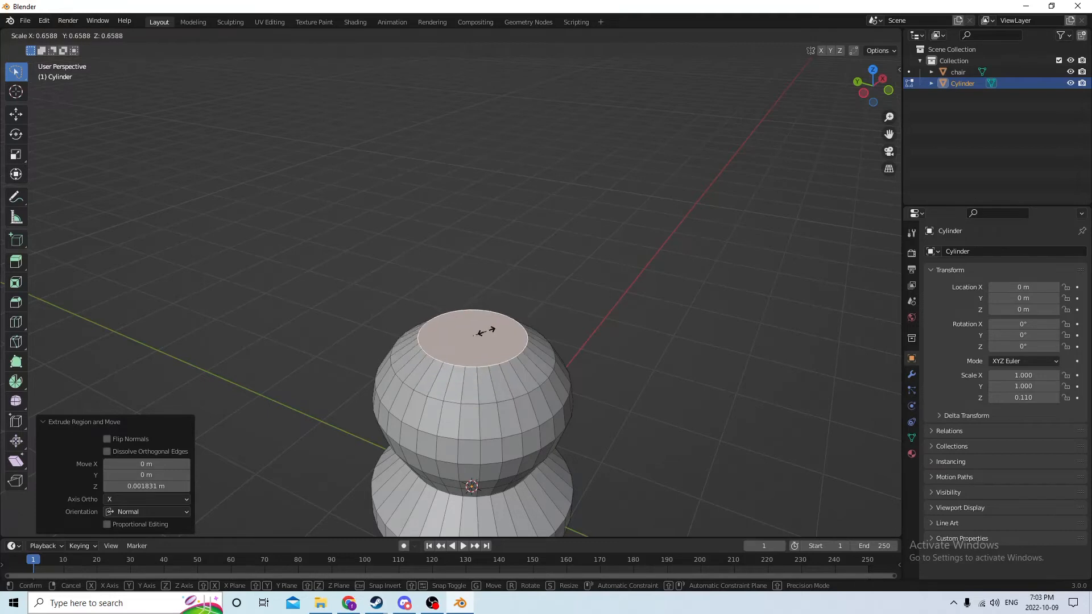
{"action": "left_click", "coordinate": [480, 334]}
Extrude the top face up about 0.0032 m, again about 0.0025 m, and scale the new top uniformly to 0.76
{"action": "middle_click_drag", "start_coordinate": [492, 330], "coordinate": [546, 308]}
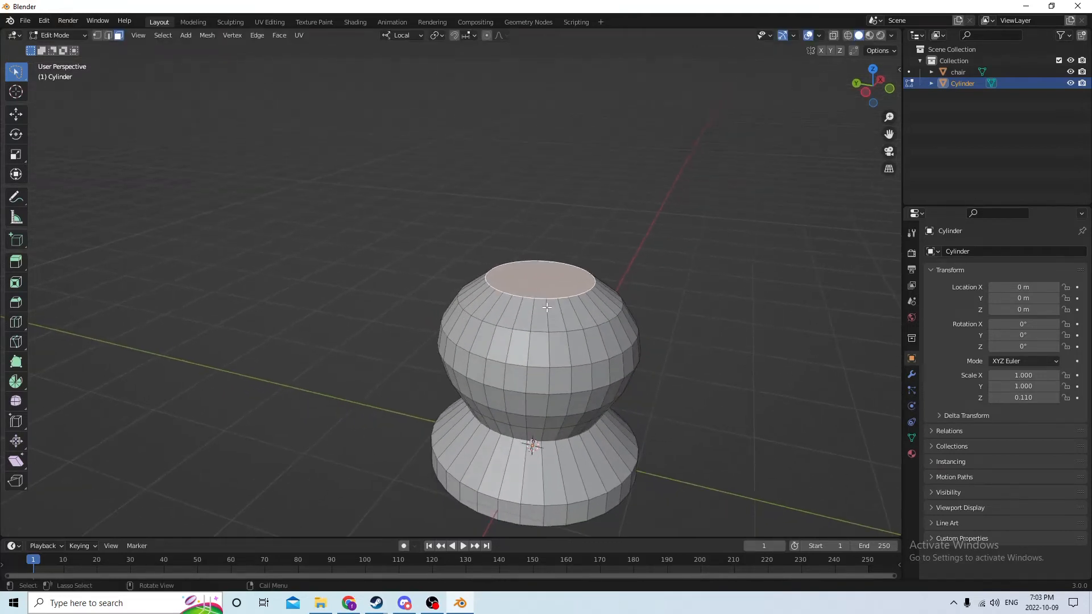
{"action": "key", "text": "e"}
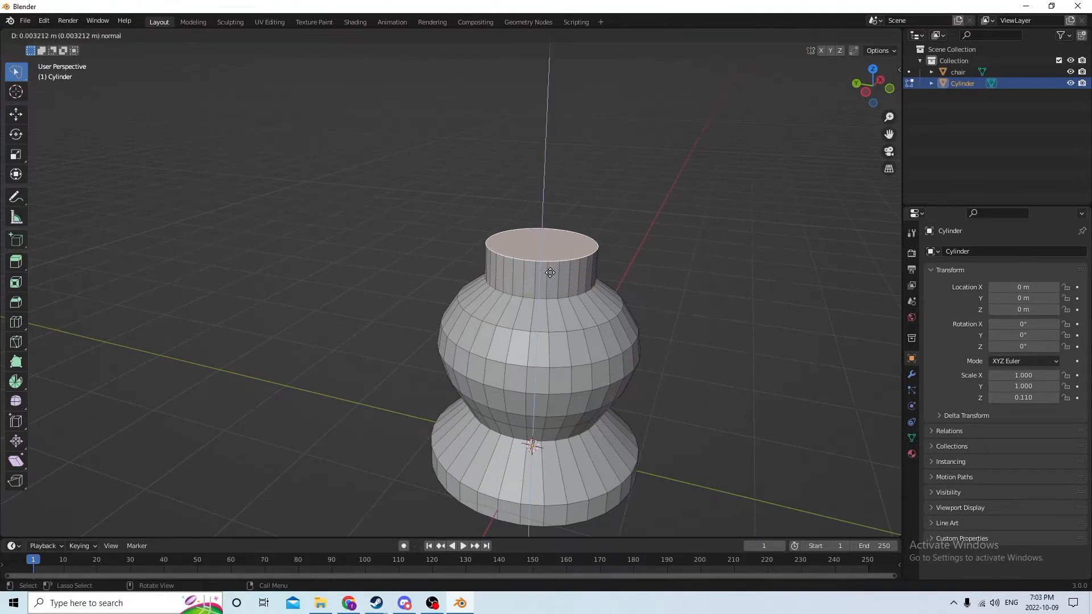
{"action": "left_click", "coordinate": [550, 273]}
{"action": "key", "text": "e"}
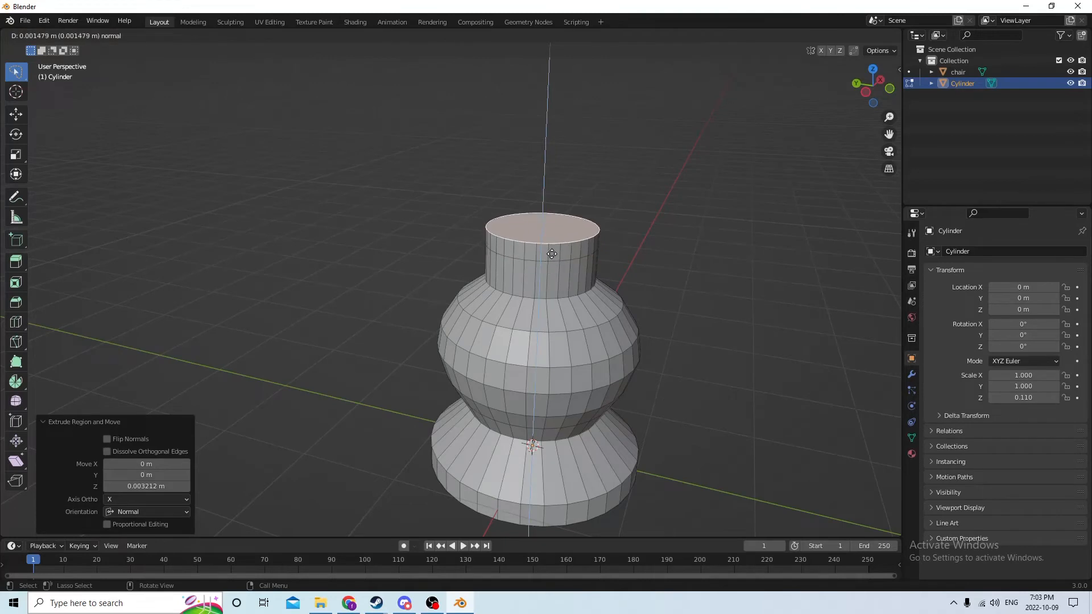
{"action": "left_click", "coordinate": [553, 244]}
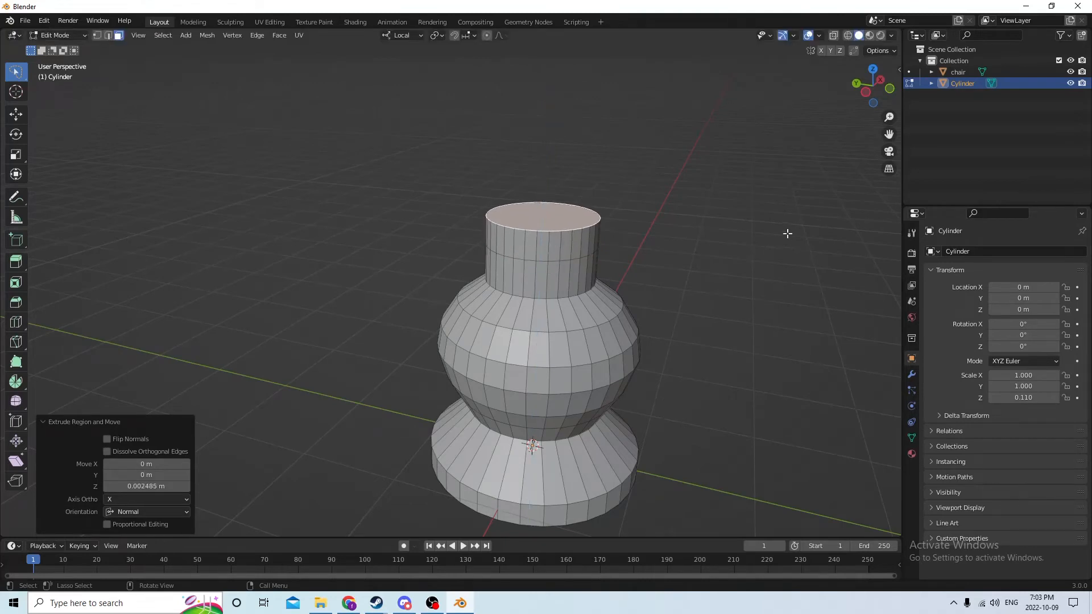
{"action": "key", "text": "s"}
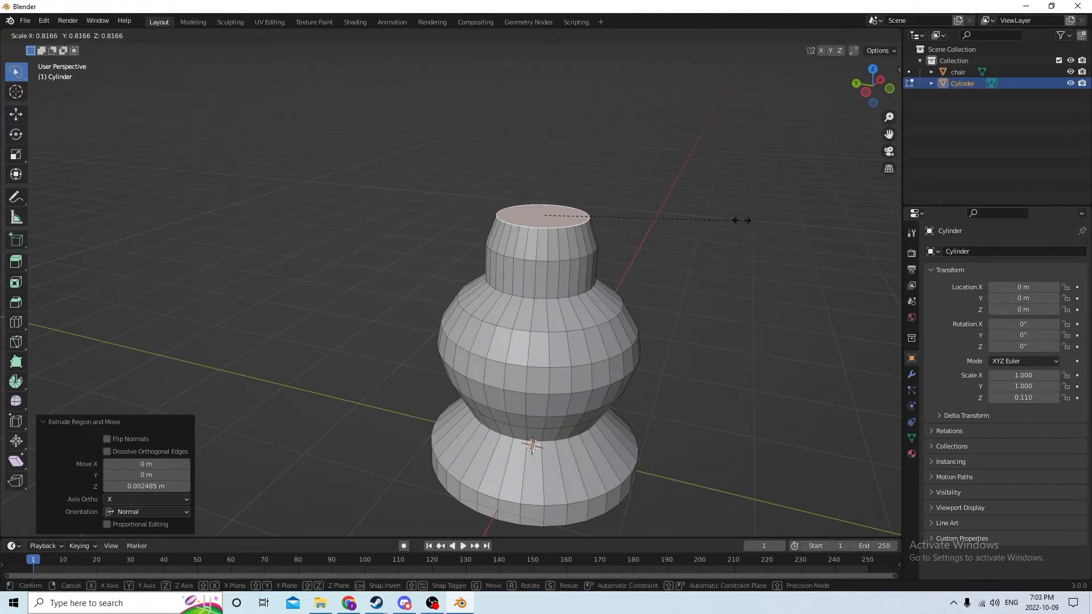
{"action": "left_click", "coordinate": [728, 216]}
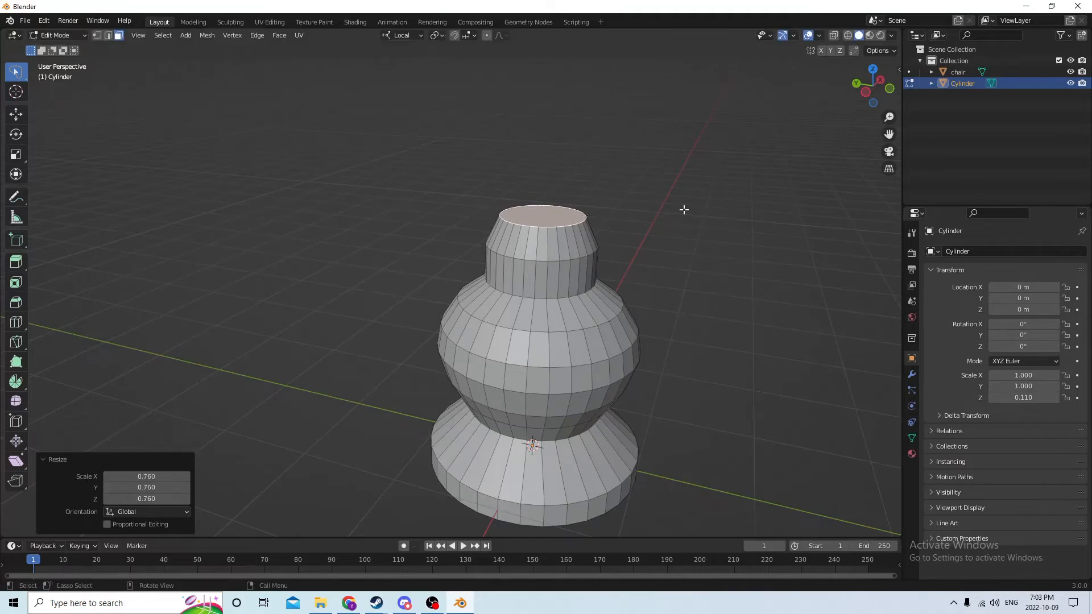
Extrude the narrowed top face upward by about 0.0025 m and taper it with a uniform scale of about 0.59
{"action": "key", "text": "e"}
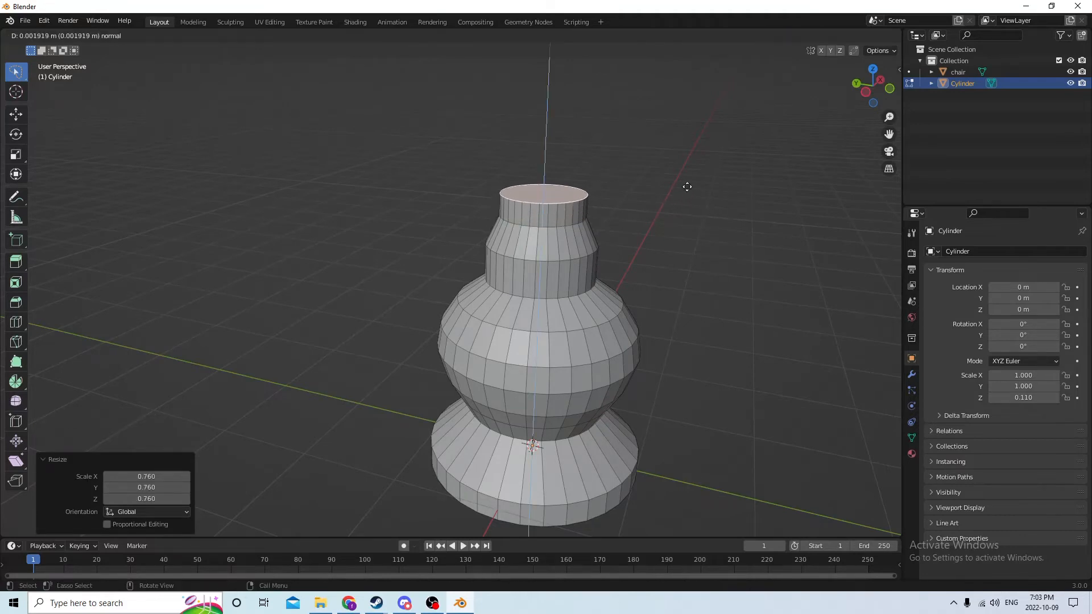
{"action": "left_click", "coordinate": [688, 181]}
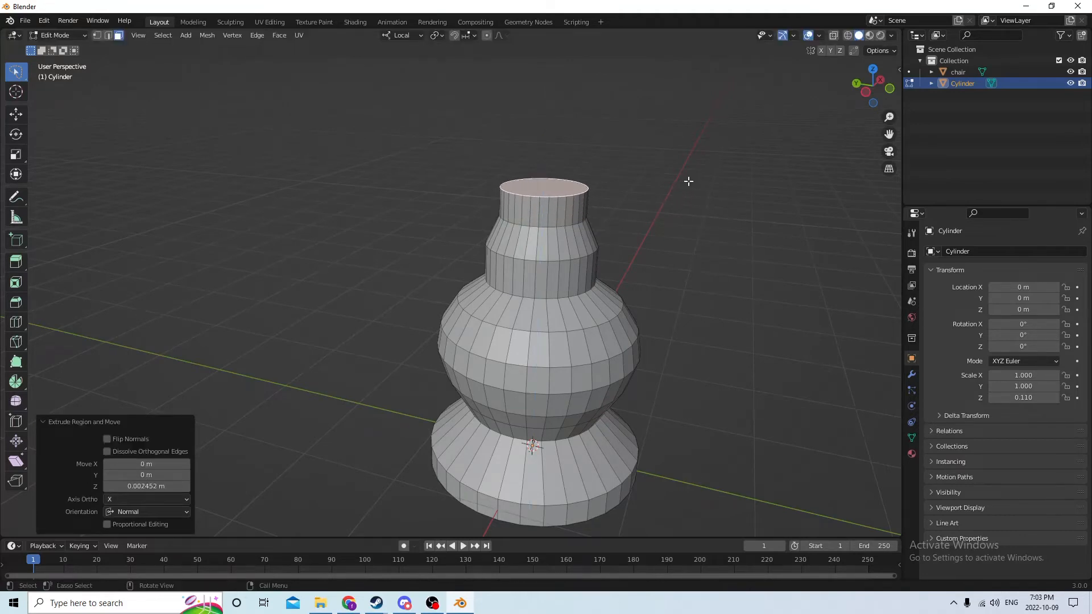
{"action": "key", "text": "s"}
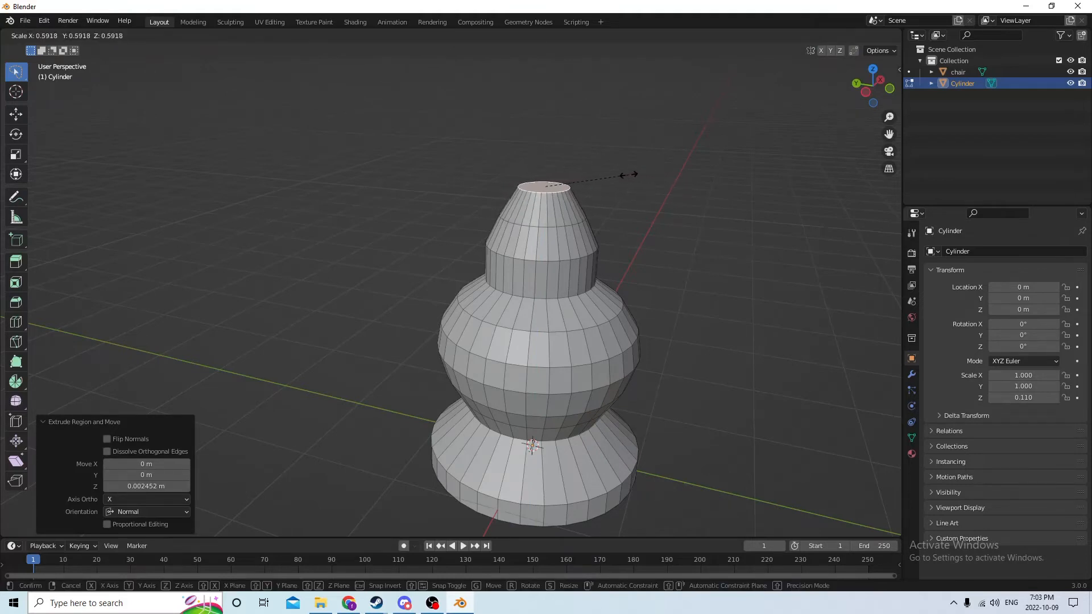
{"action": "left_click", "coordinate": [628, 175]}
Inset the top face by about 0.001 m and extrude the inner face upward about 0.0015 m as a thin neck
{"action": "scroll", "coordinate": [638, 194], "scroll_direction": "down", "scroll_amount": 3}
{"action": "mouse_move", "coordinate": [638, 195]}
{"action": "middle_mouse_down", "text": "shift"}
{"action": "mouse_move", "coordinate": [658, 197]}
{"action": "mouse_move", "coordinate": [641, 190]}
{"action": "mouse_move", "coordinate": [640, 200]}
{"action": "middle_mouse_up", "text": "shift"}
{"action": "scroll", "coordinate": [652, 195], "scroll_direction": "up", "scroll_amount": 3}
{"action": "left_click", "coordinate": [575, 258]}
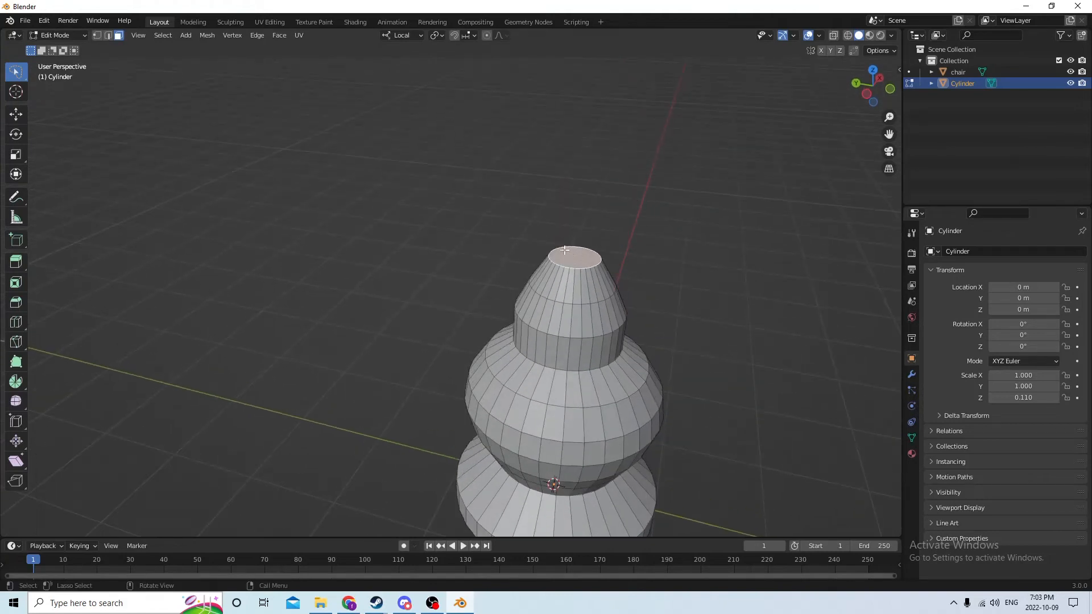
{"action": "middle_click_drag", "start_coordinate": [565, 250], "coordinate": [561, 248]}
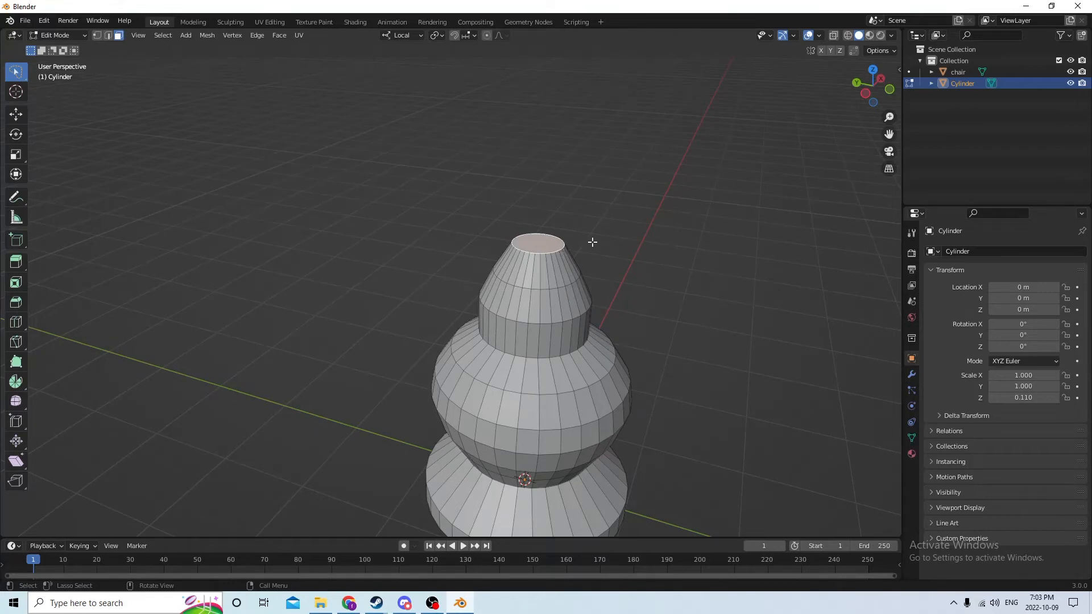
{"action": "key", "text": "i"}
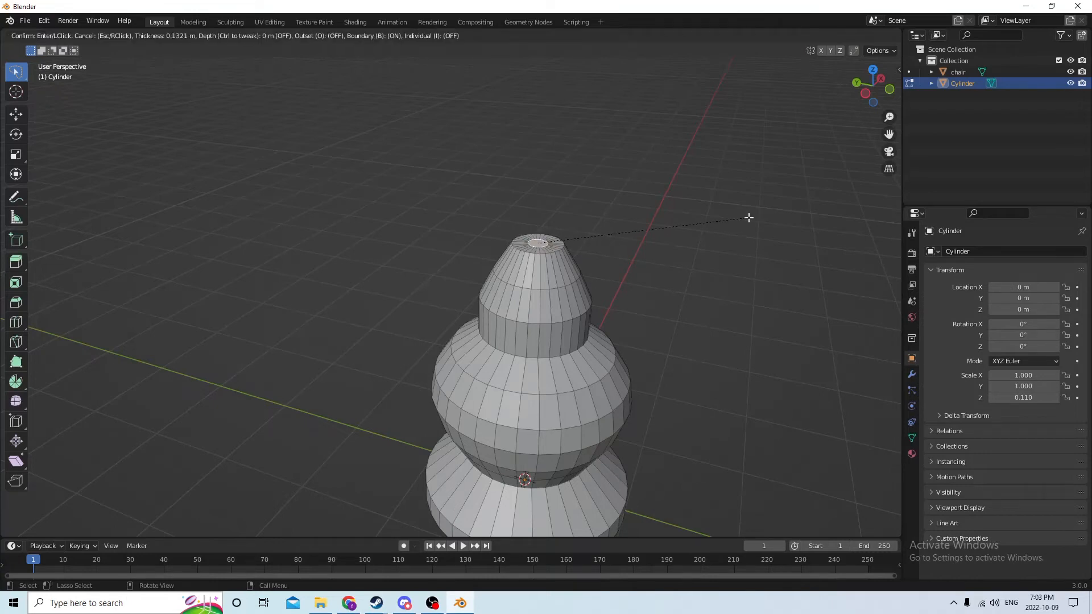
{"action": "left_click", "coordinate": [753, 218]}
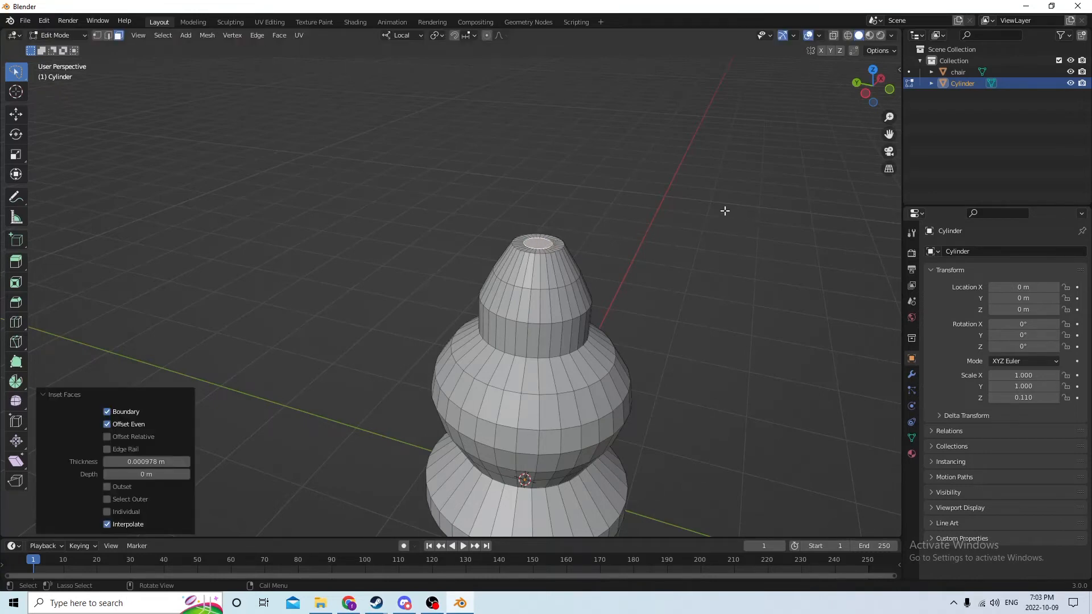
{"action": "middle_click_drag", "start_coordinate": [725, 211], "coordinate": [725, 207]}
{"action": "key", "text": "e"}
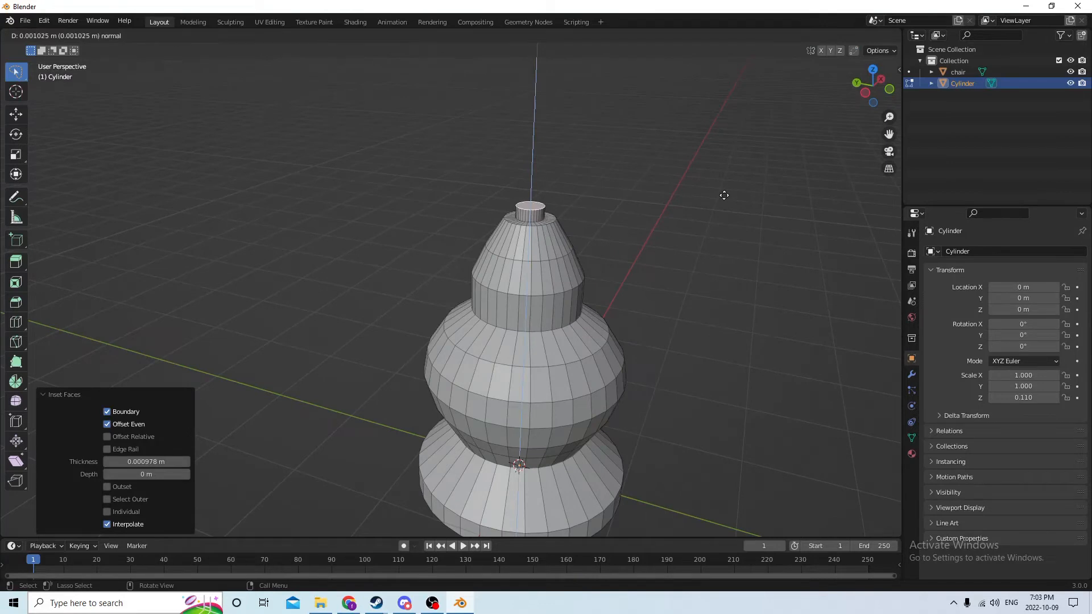
{"action": "left_click", "coordinate": [723, 192]}
{"action": "middle_click_drag", "start_coordinate": [723, 192], "coordinate": [721, 203]}
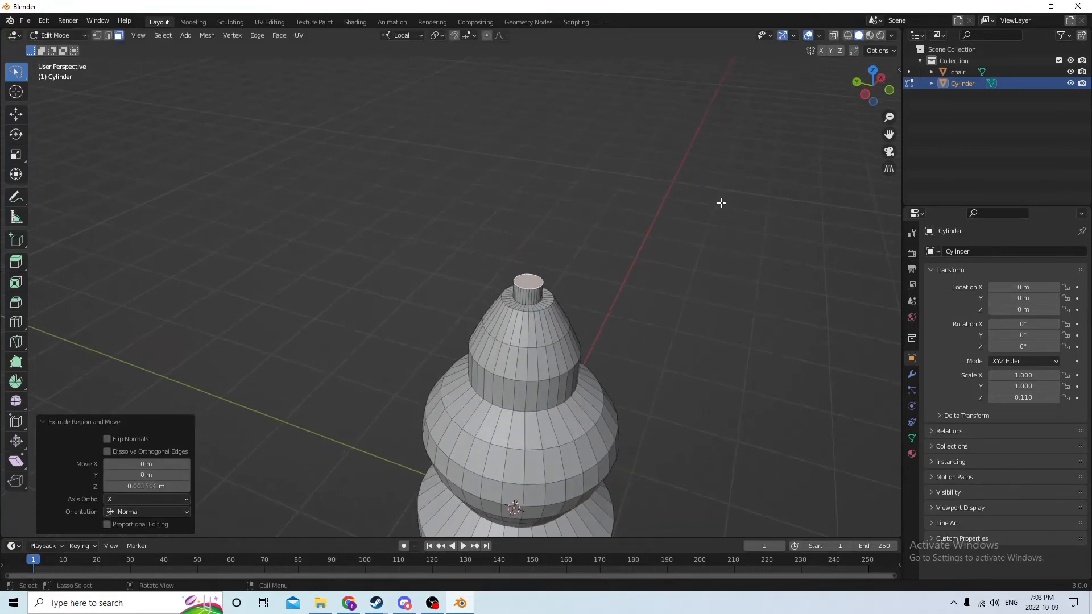
Try hollowing the thin neck by insetting its top face about 0.0004 m and extruding the inner face down about 0.0009 m
{"action": "left_click", "coordinate": [652, 252]}
{"action": "middle_click_drag", "start_coordinate": [651, 251], "coordinate": [672, 244]}
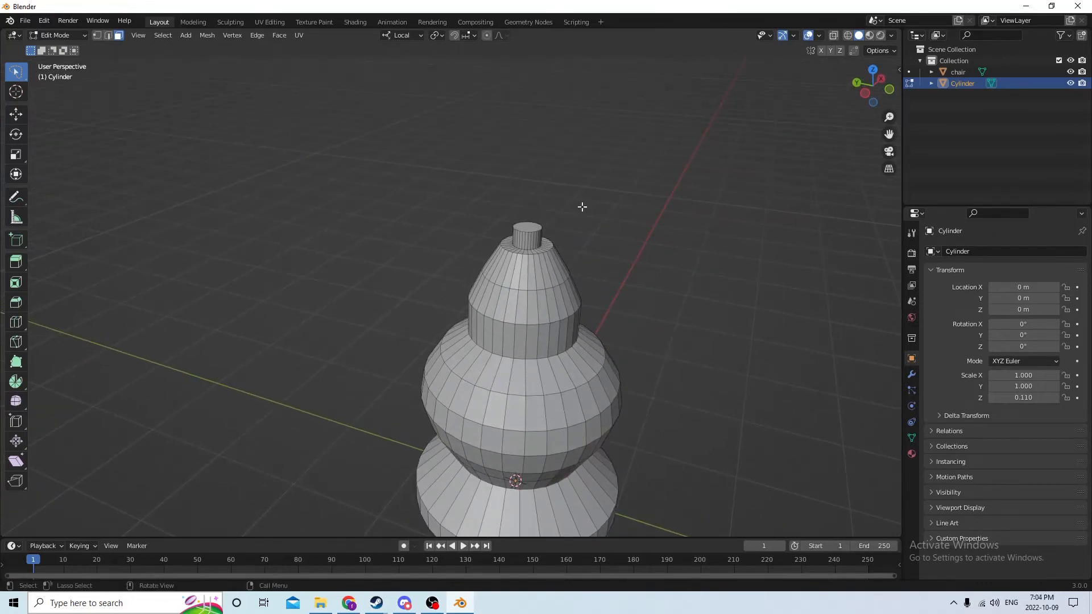
{"action": "middle_click_drag", "start_coordinate": [622, 244], "coordinate": [578, 251]}
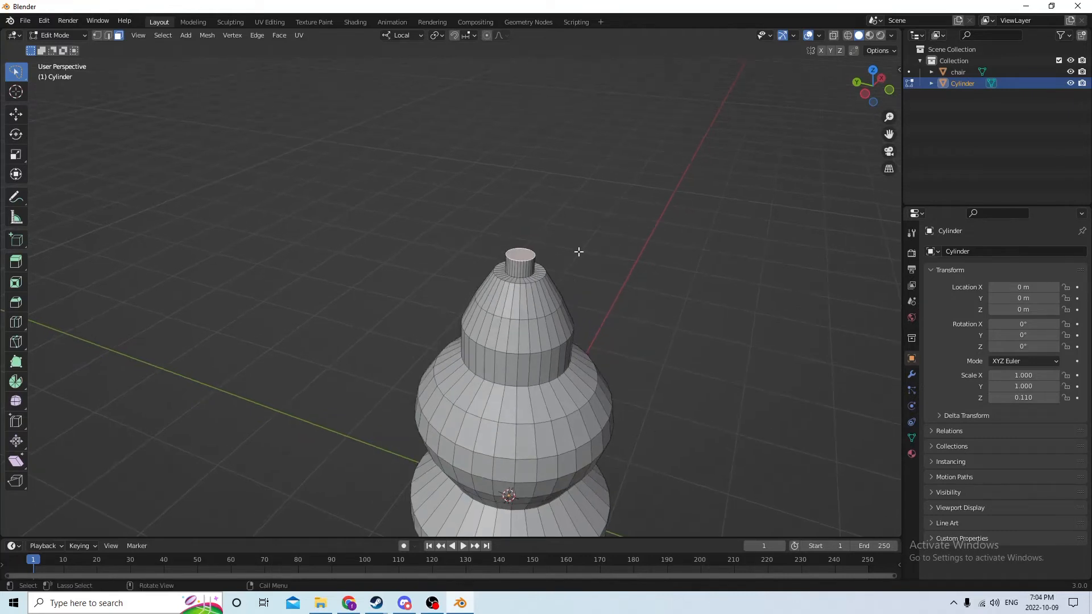
{"action": "key", "text": "i"}
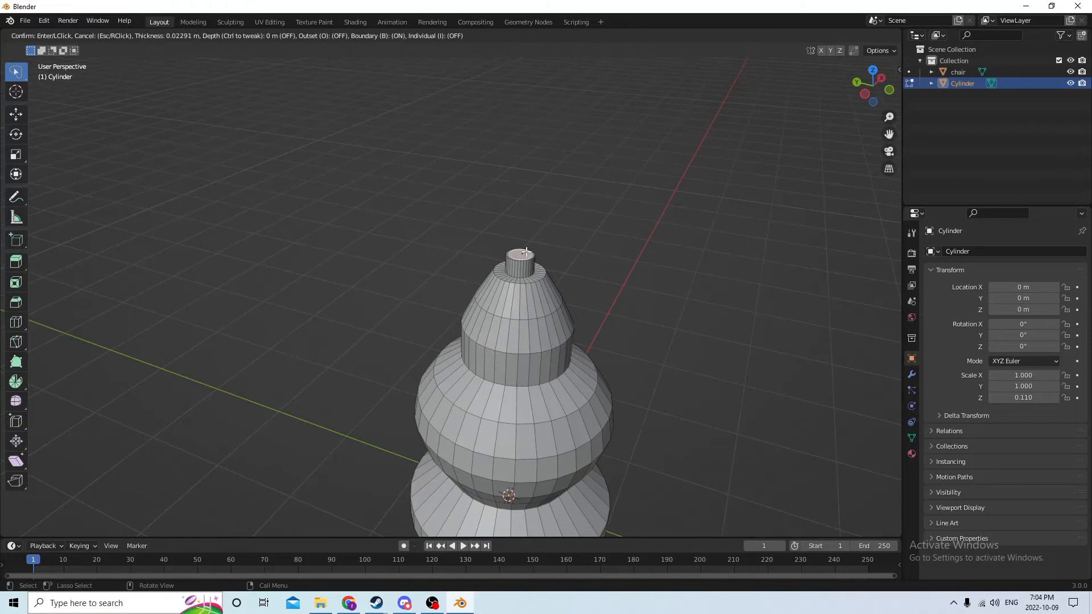
{"action": "left_click", "coordinate": [524, 253]}
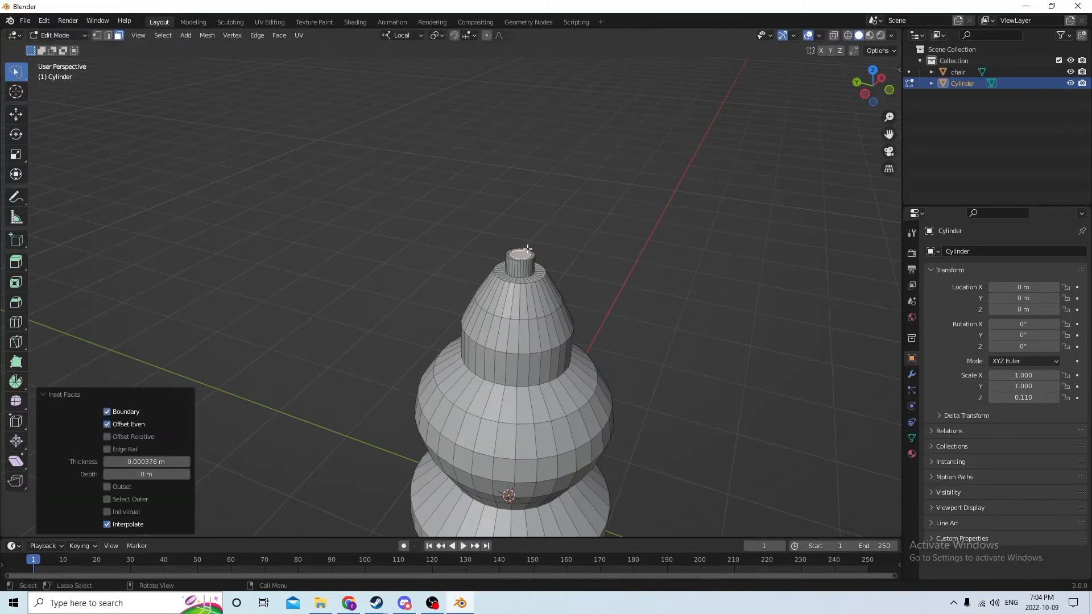
{"action": "key", "text": "e"}
{"action": "left_click", "coordinate": [528, 258]}
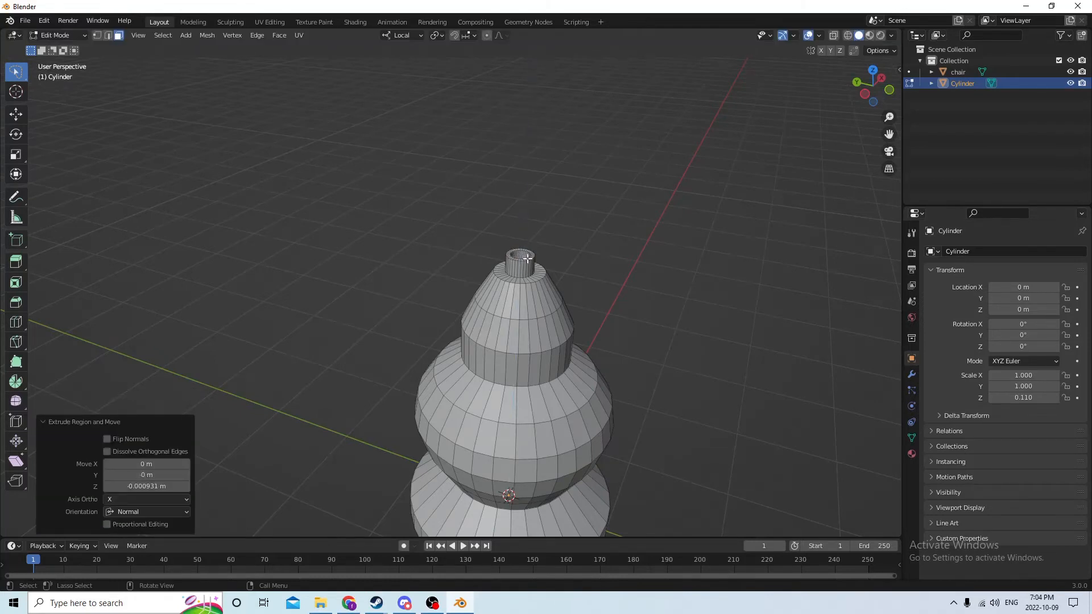
{"action": "middle_click_drag", "start_coordinate": [565, 244], "coordinate": [577, 244]}
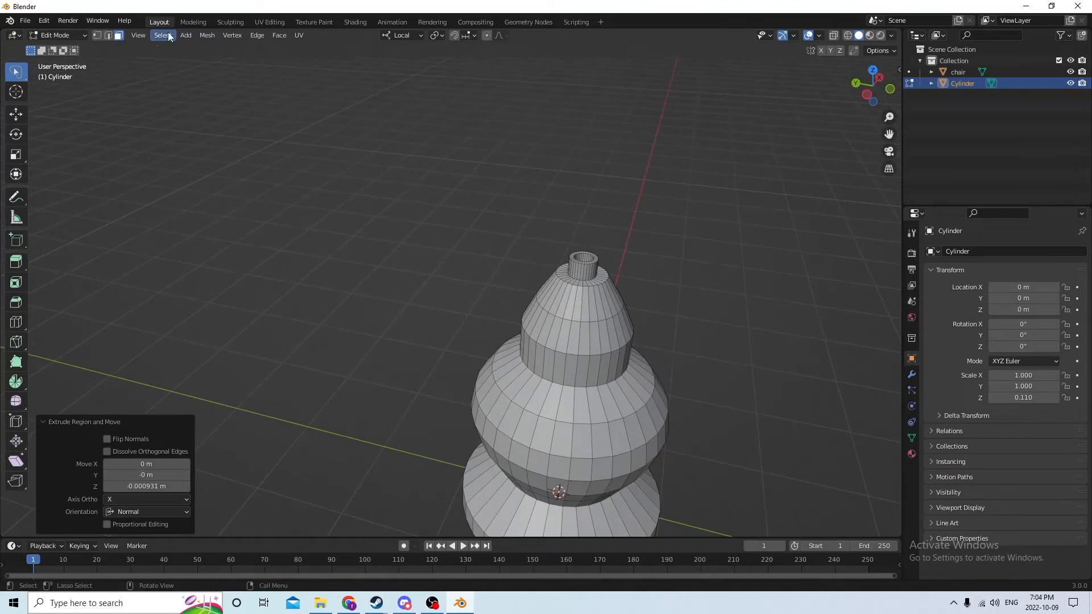
Undo the neck's hollowing extrusion and its inset, back to the plain closed top face
{"action": "left_click", "coordinate": [44, 21]}
{"action": "left_click", "coordinate": [64, 36]}
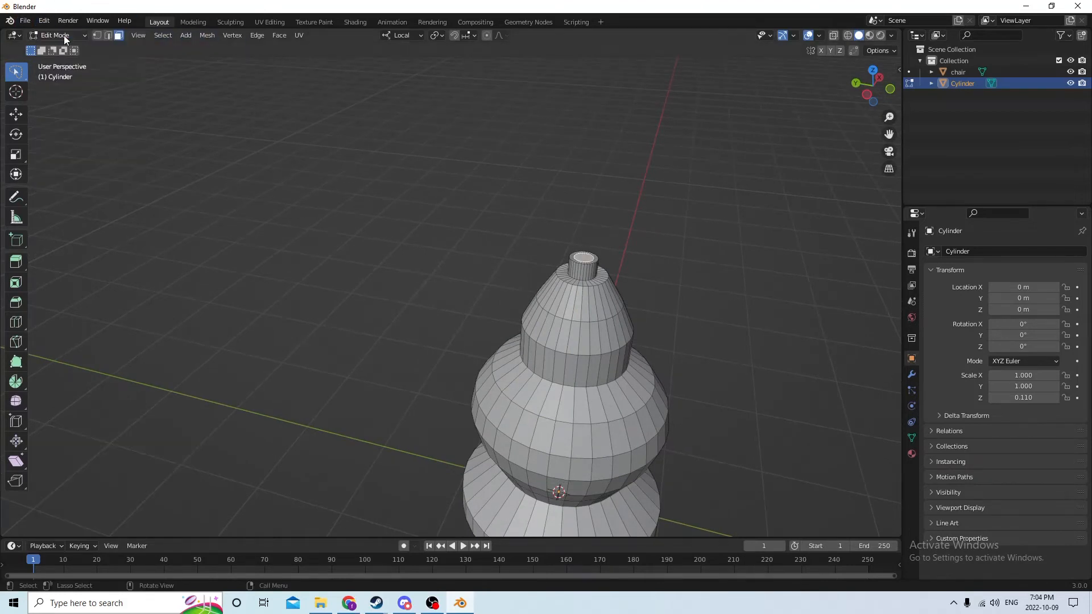
{"action": "left_click", "coordinate": [43, 22]}
{"action": "left_click", "coordinate": [57, 34]}
{"action": "mouse_move", "coordinate": [387, 113]}
{"action": "middle_mouse_down"}
{"action": "mouse_move", "coordinate": [368, 97]}
{"action": "mouse_move", "coordinate": [370, 121]}
{"action": "middle_mouse_up"}
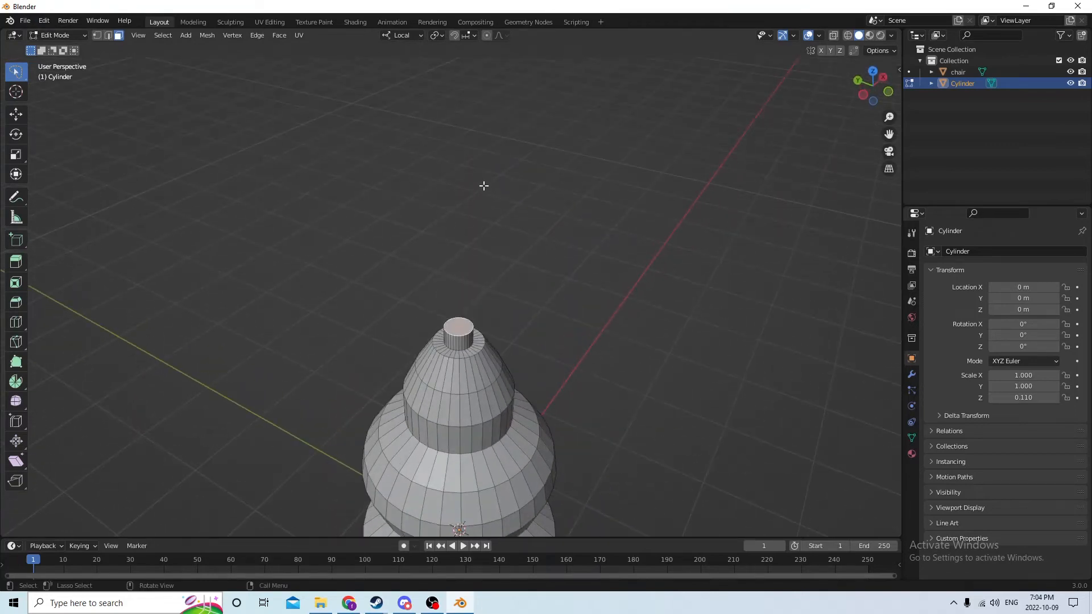
Extrude the neck's top face upward by about 0.00097 m and flare it with a uniform scale of 1.226
{"action": "middle_click_drag", "start_coordinate": [483, 186], "coordinate": [489, 174]}
{"action": "key", "text": "e"}
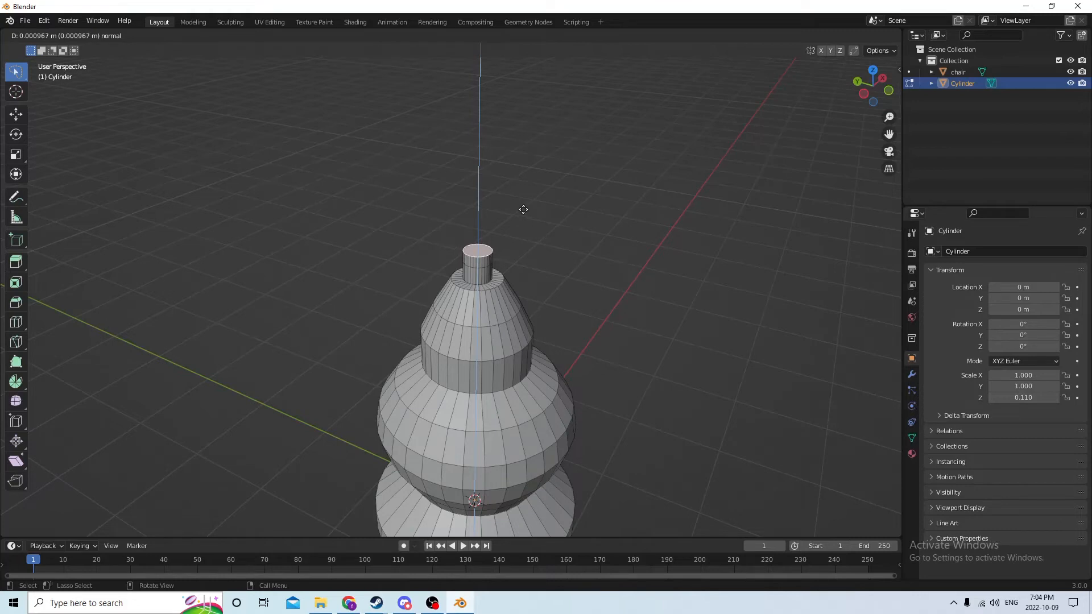
{"action": "left_click", "coordinate": [524, 210]}
{"action": "key", "text": "s"}
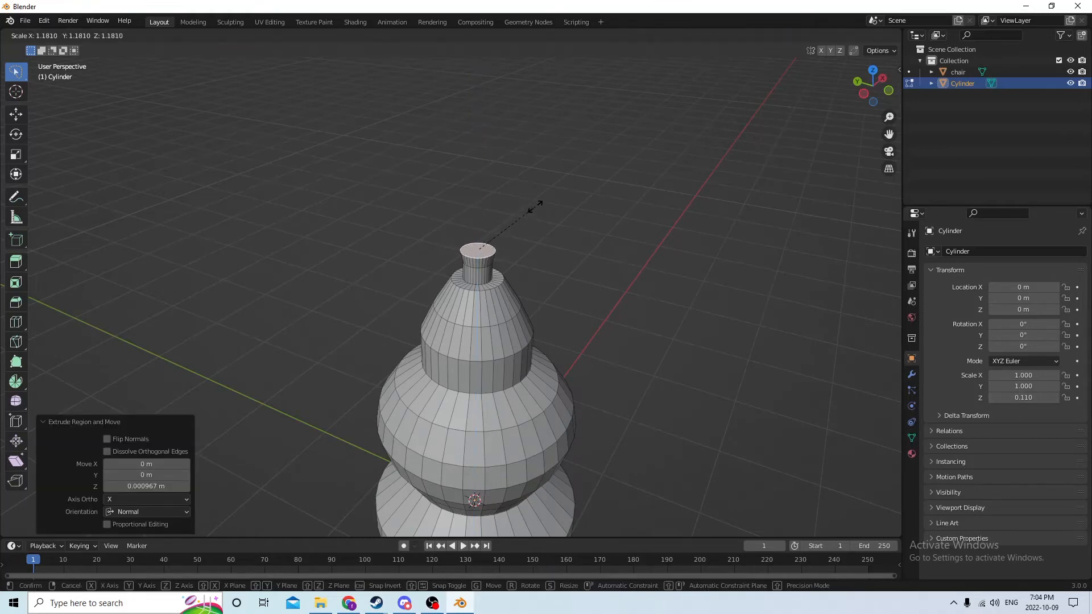
{"action": "left_click", "coordinate": [539, 207]}
{"action": "key", "text": "w"}
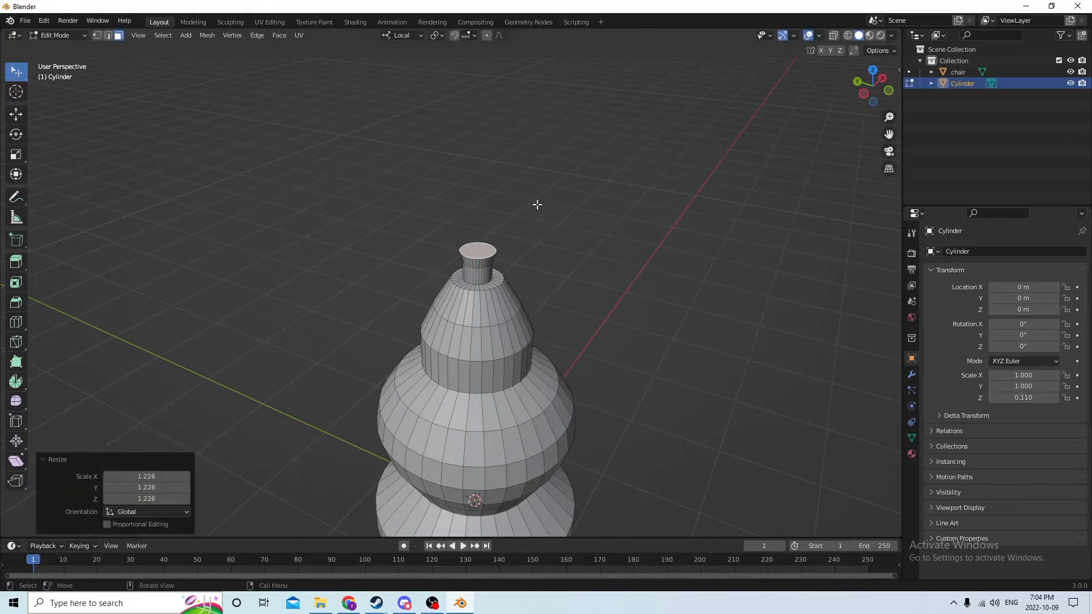
{"action": "key", "text": "w"}
Extrude the flared neck's top face upward by about 0.0012 m and widen it further with a uniform scale of 1.193
{"action": "key", "text": "e"}
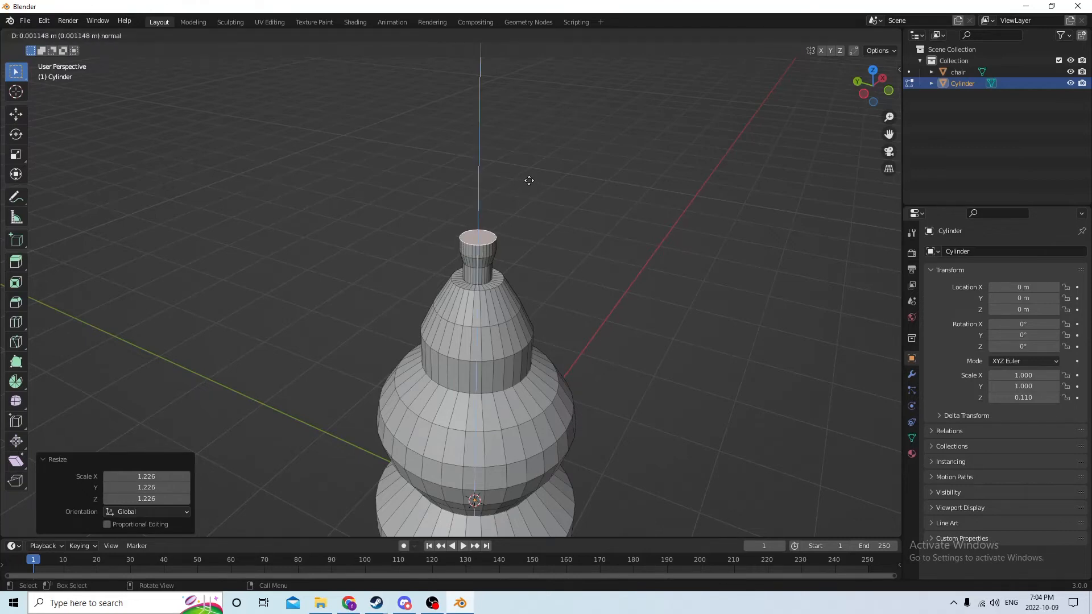
{"action": "left_click", "coordinate": [529, 180]}
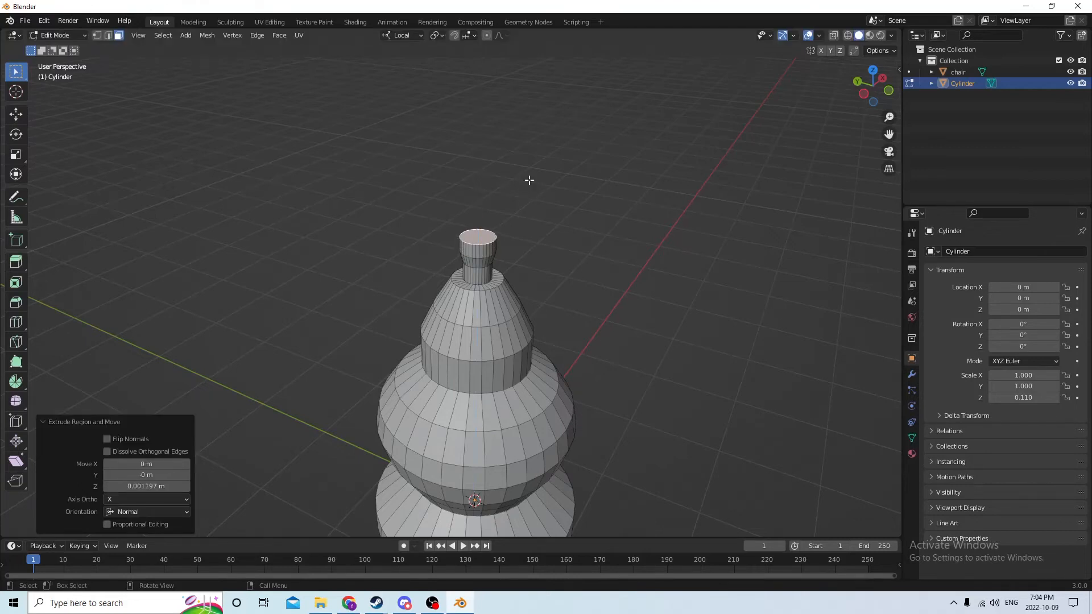
{"action": "key", "text": "s"}
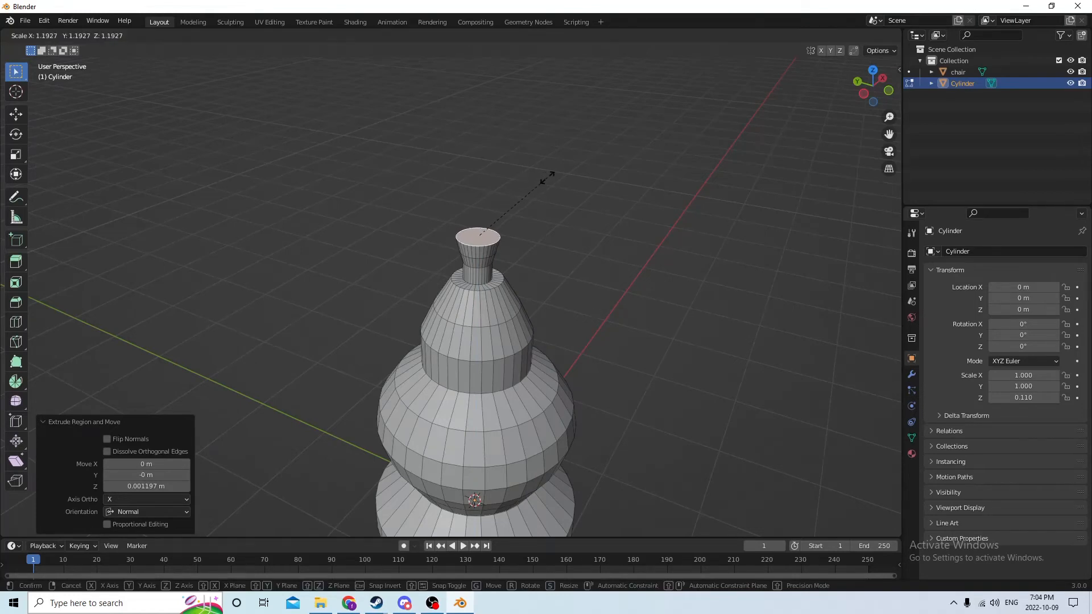
{"action": "left_click", "coordinate": [547, 177]}
{"action": "key", "text": "w"}
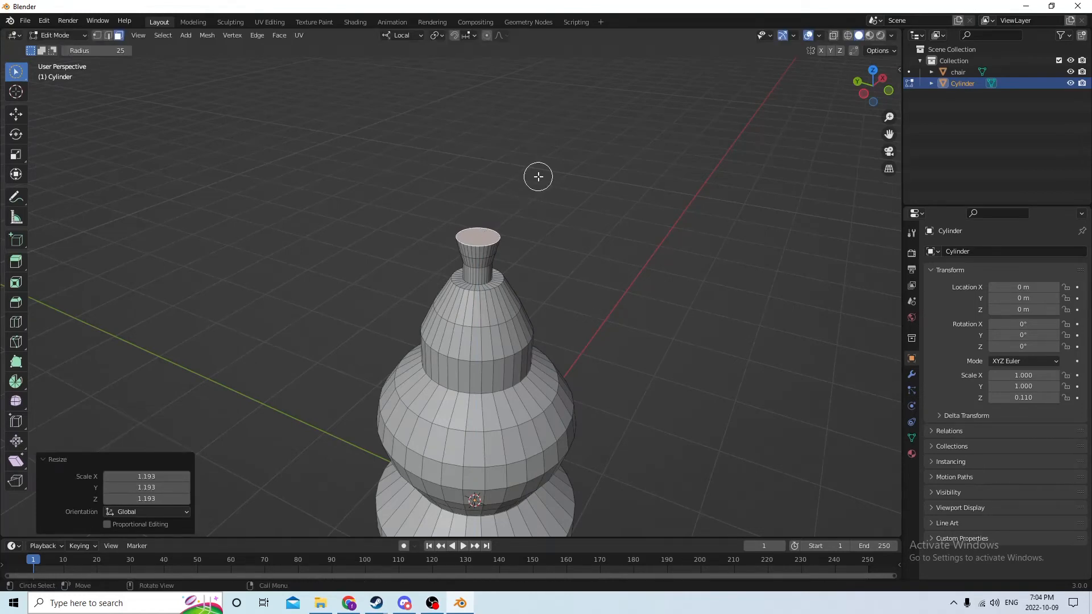
{"action": "key", "text": "w"}
Extrude the neck's top face upward by about 0.0018 m and taper it with a uniform scale of 0.884
{"action": "key", "text": "e"}
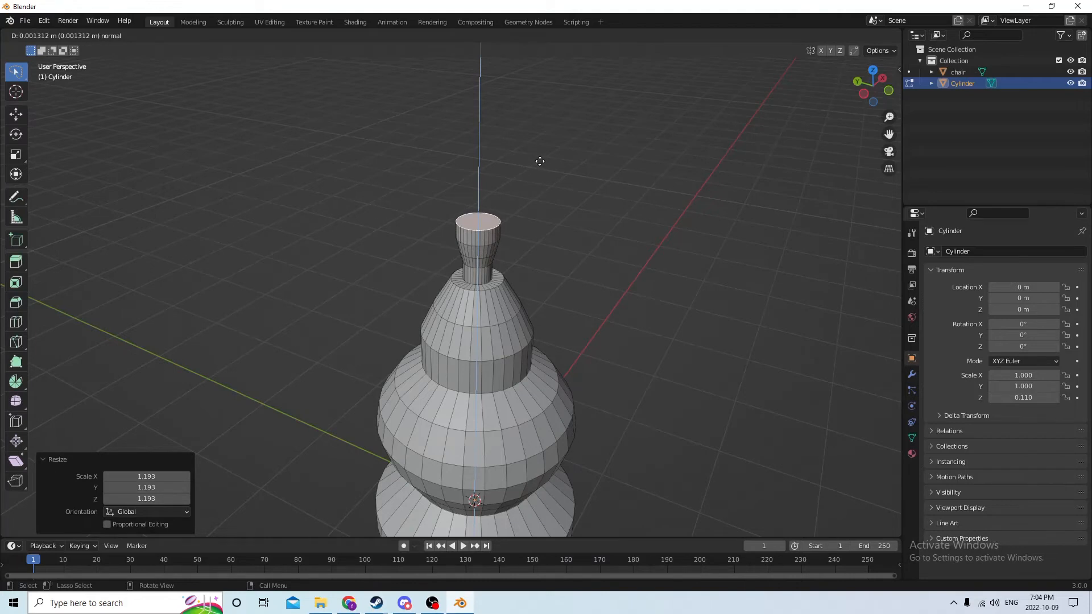
{"action": "left_click", "coordinate": [540, 156]}
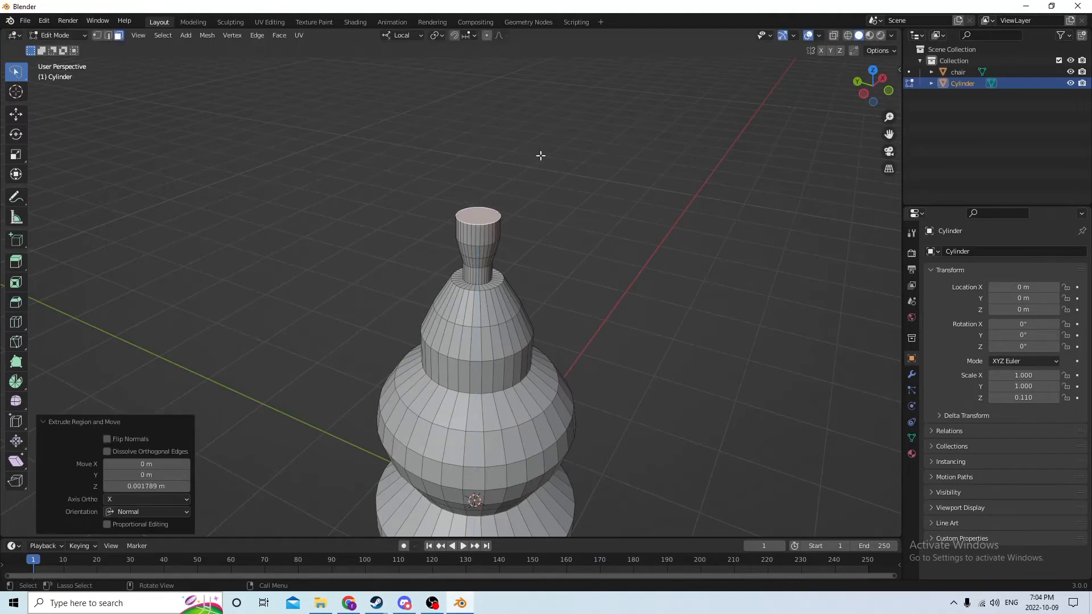
{"action": "key", "text": "s"}
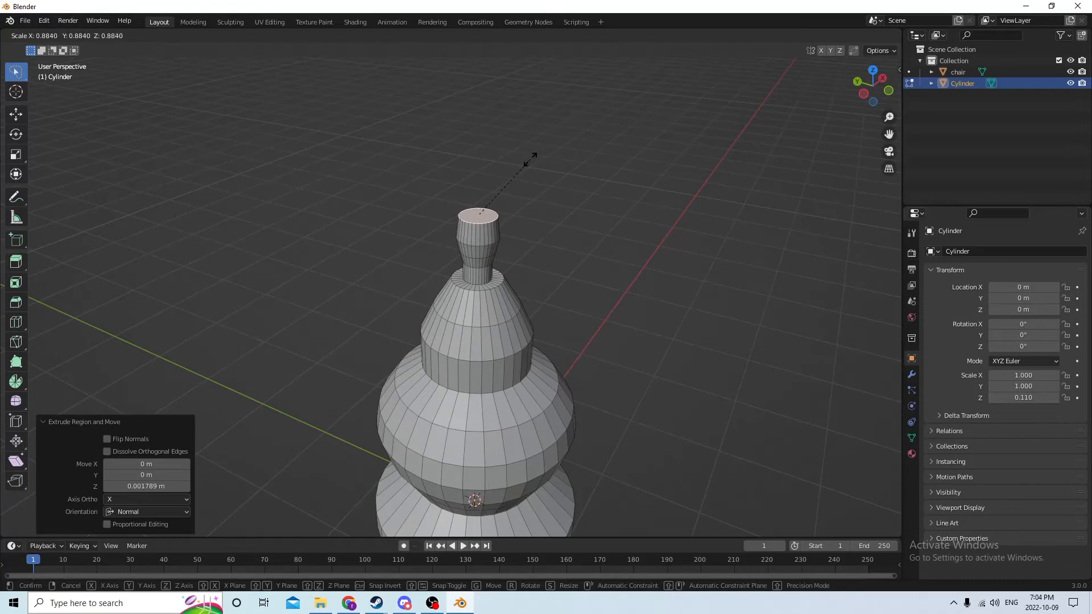
{"action": "left_click", "coordinate": [530, 160]}
Extrude the neck's top face upward by about 0.0012 m and narrow it with a uniform scale of 0.776
{"action": "key", "text": "e"}
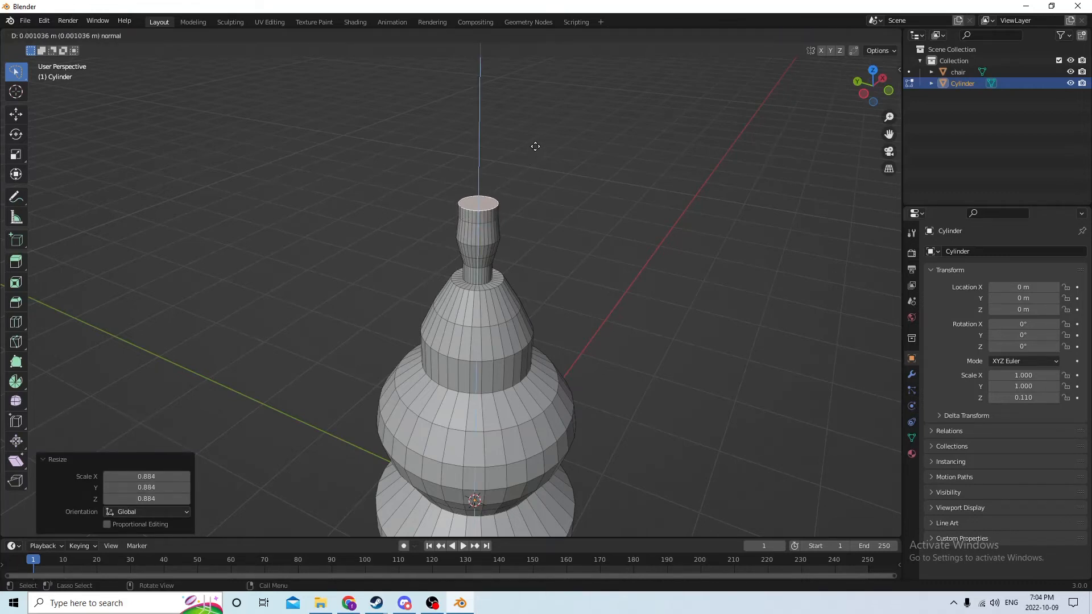
{"action": "key", "text": "s"}
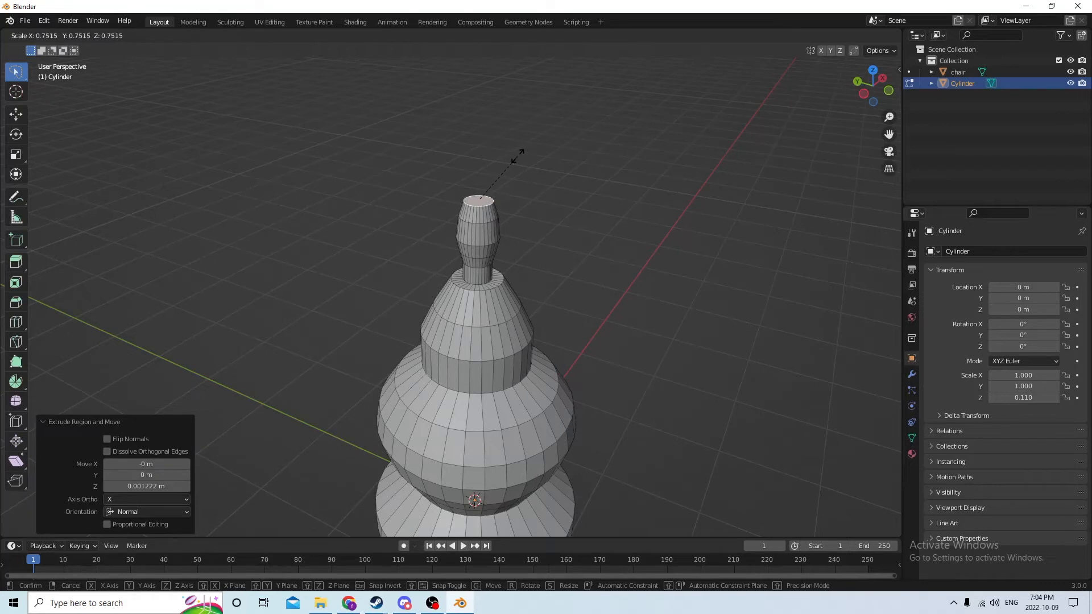
{"action": "left_click", "coordinate": [520, 155]}
Round off the neck's tip by extruding its top face up about 0.00065 m and scaling it uniformly by 0.386
{"action": "key", "text": "e"}
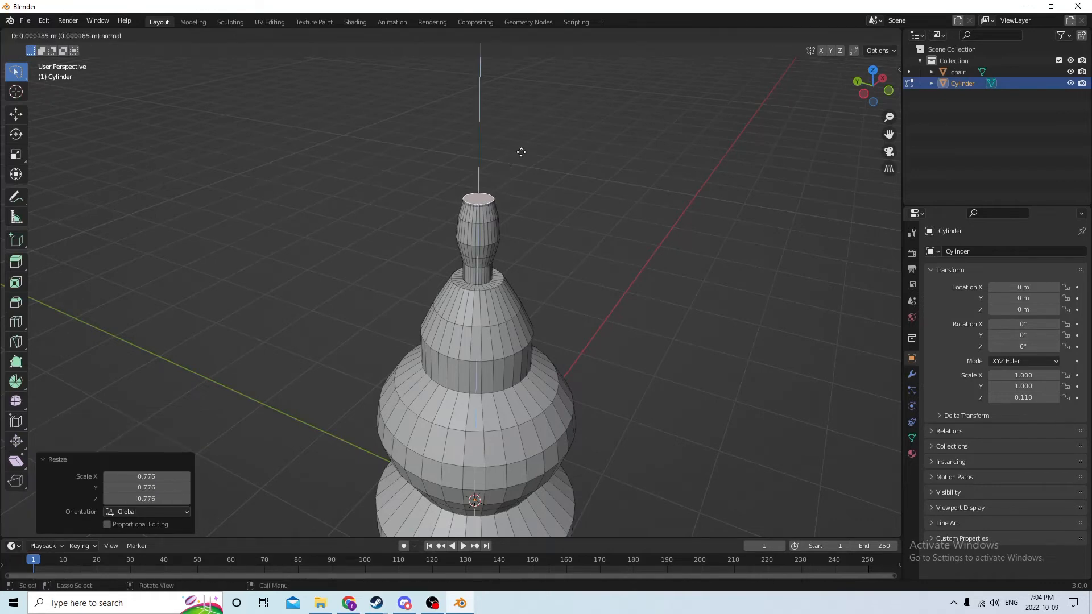
{"action": "left_click", "coordinate": [523, 147]}
{"action": "key", "text": "s"}
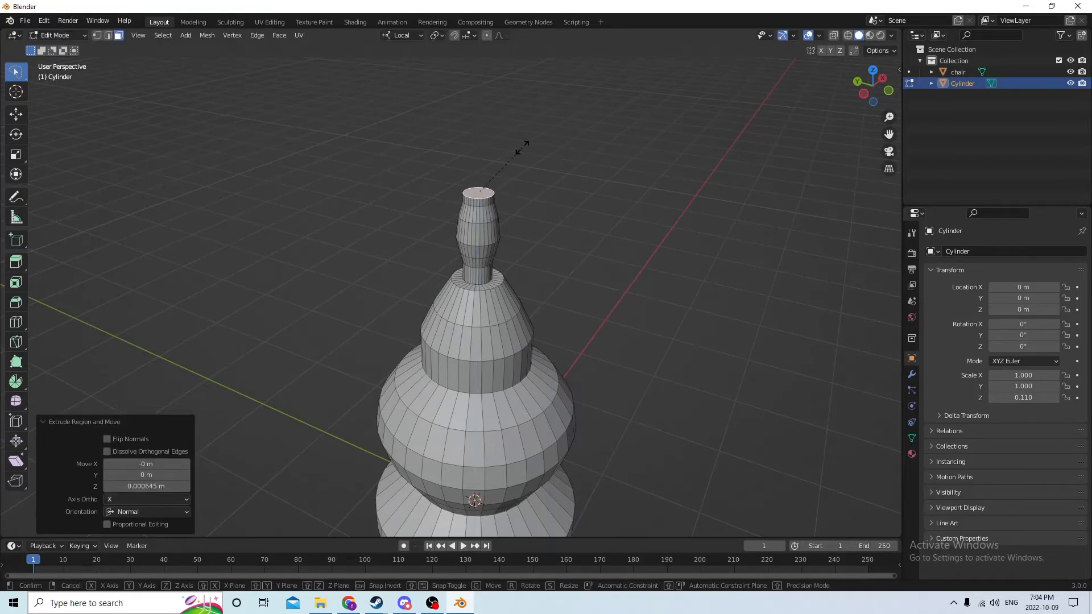
{"action": "left_click", "coordinate": [488, 166]}
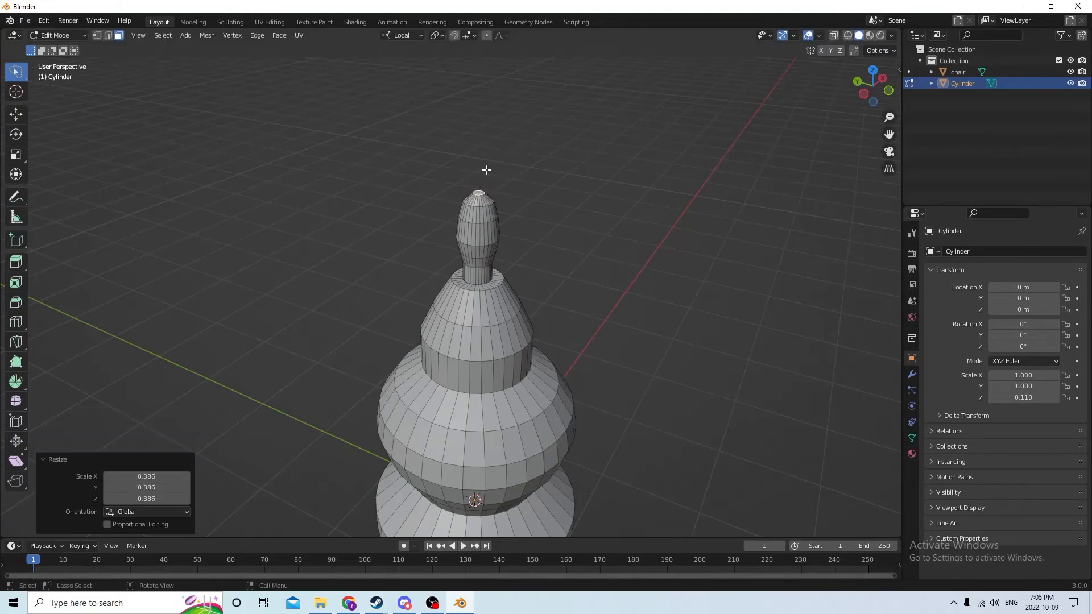
Leave Edit Mode and add a separate 32-vertex cylinder with 0.01 m radius and 0.02 m depth at the world origin
{"action": "scroll", "coordinate": [585, 178], "scroll_direction": "down", "scroll_amount": 3}
{"action": "middle_click_drag", "start_coordinate": [585, 178], "coordinate": [522, 161]}
{"action": "left_click", "coordinate": [548, 201]}
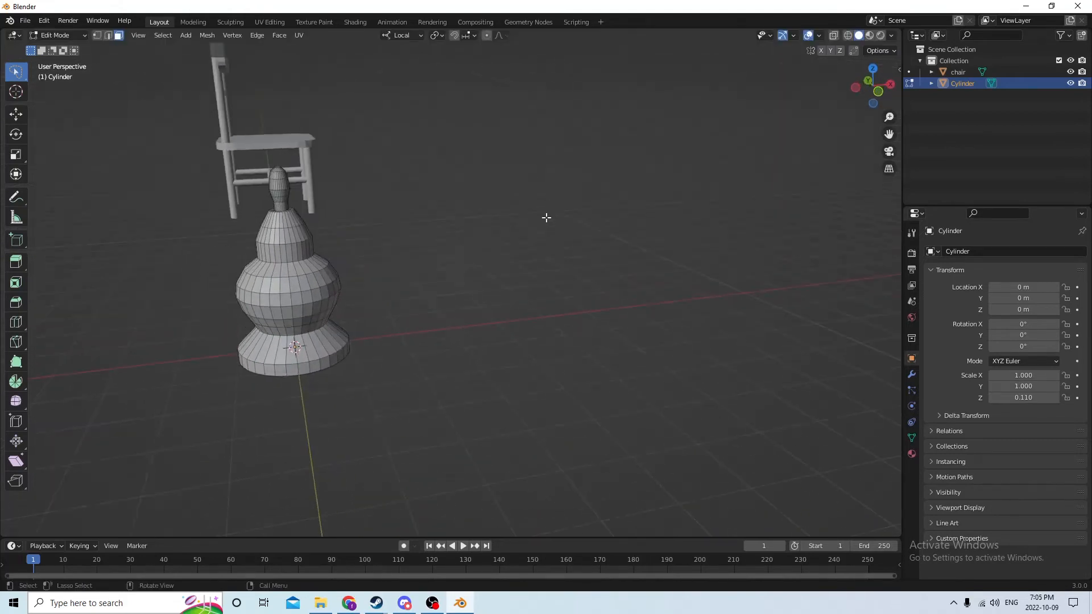
{"action": "middle_click_drag", "start_coordinate": [546, 219], "coordinate": [217, 266]}
{"action": "scroll", "coordinate": [557, 233], "scroll_direction": "down", "scroll_amount": 1}
{"action": "scroll", "coordinate": [591, 236], "scroll_direction": "up", "scroll_amount": 3}
{"action": "scroll", "coordinate": [441, 263], "scroll_direction": "up", "scroll_amount": 3}
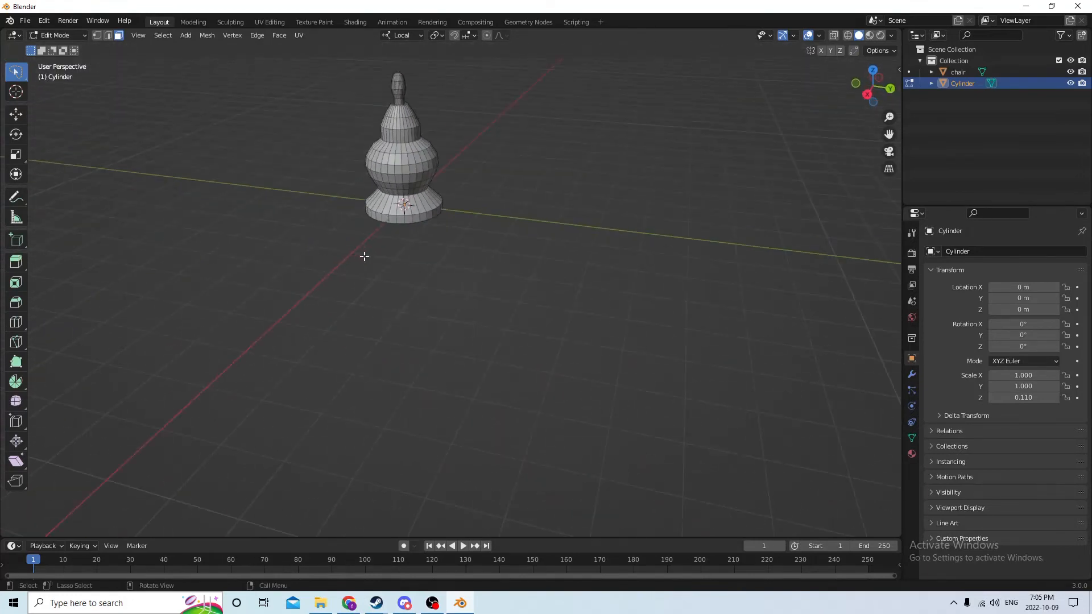
{"action": "key", "text": "shift+a"}
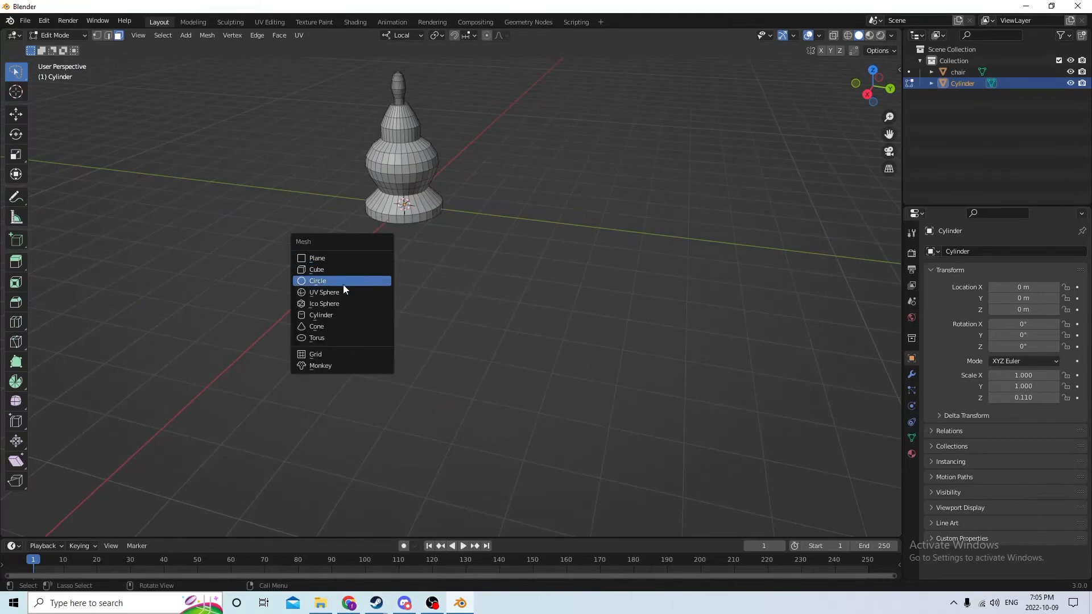
{"action": "key", "text": "Tab"}
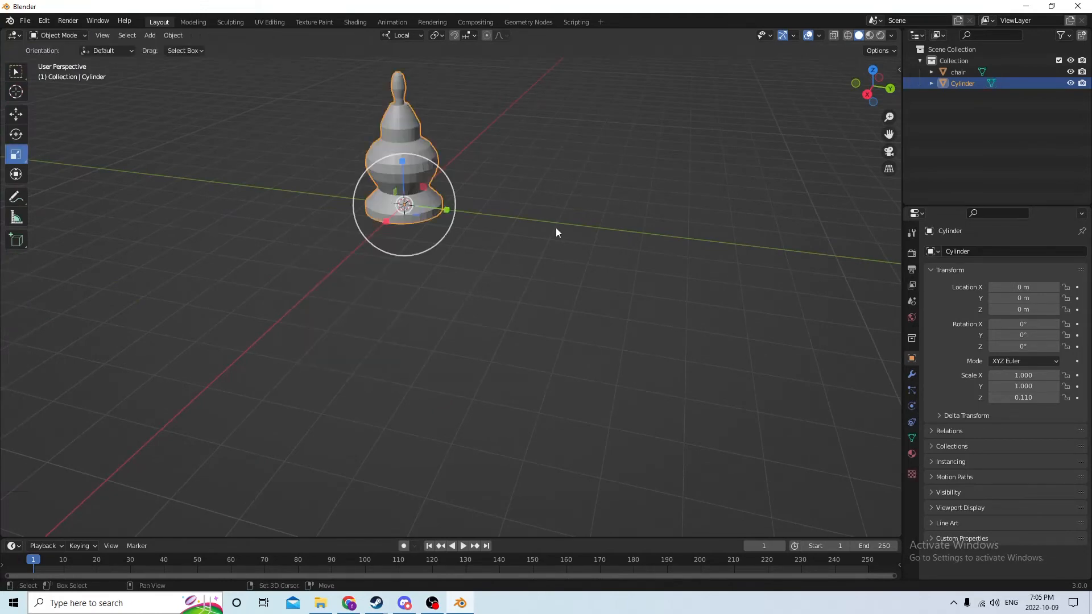
{"action": "key", "text": "shift+a"}
{"action": "mouse_move", "coordinate": [555, 228]}
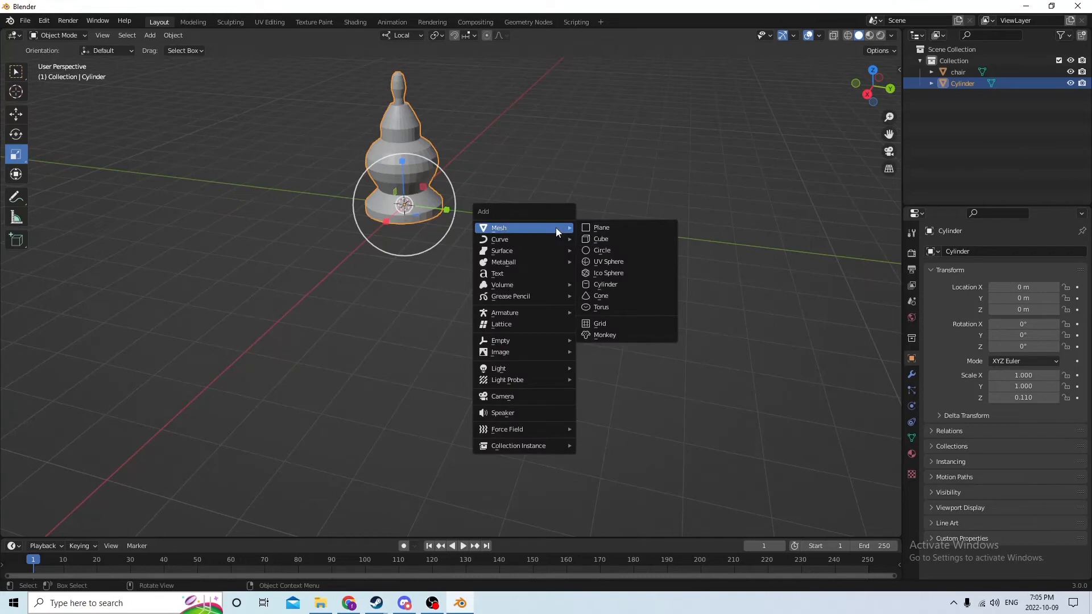
{"action": "left_click", "coordinate": [602, 284]}
Rotate the new cylinder 90° about its local X axis so it lies horizontally
{"action": "middle_click_drag", "start_coordinate": [512, 219], "coordinate": [539, 235]}
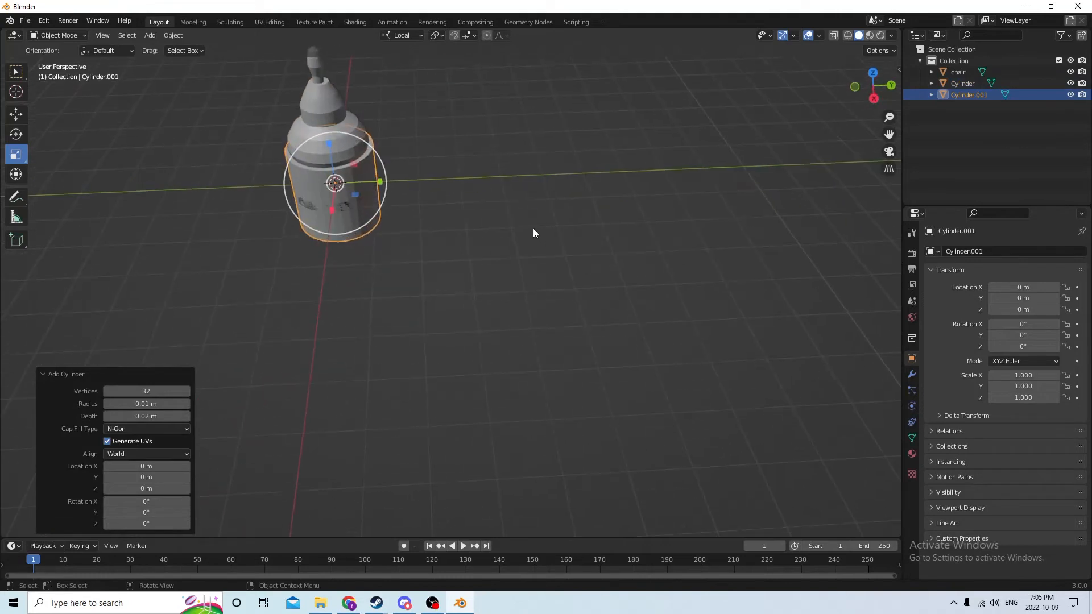
{"action": "type", "text": "r90"}
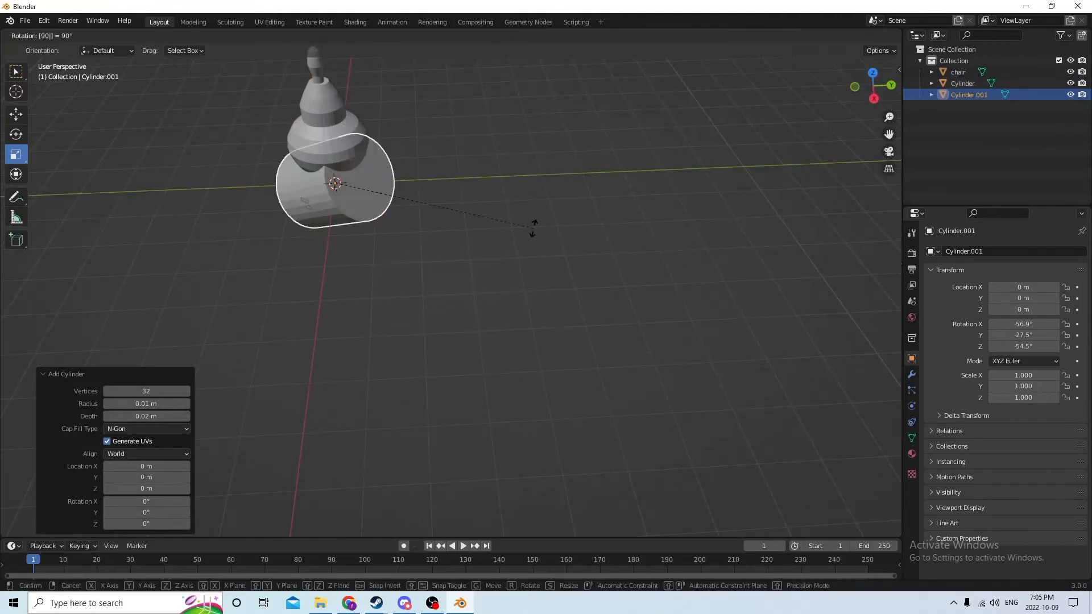
{"action": "key", "text": "y"}
{"action": "key", "text": "y"}
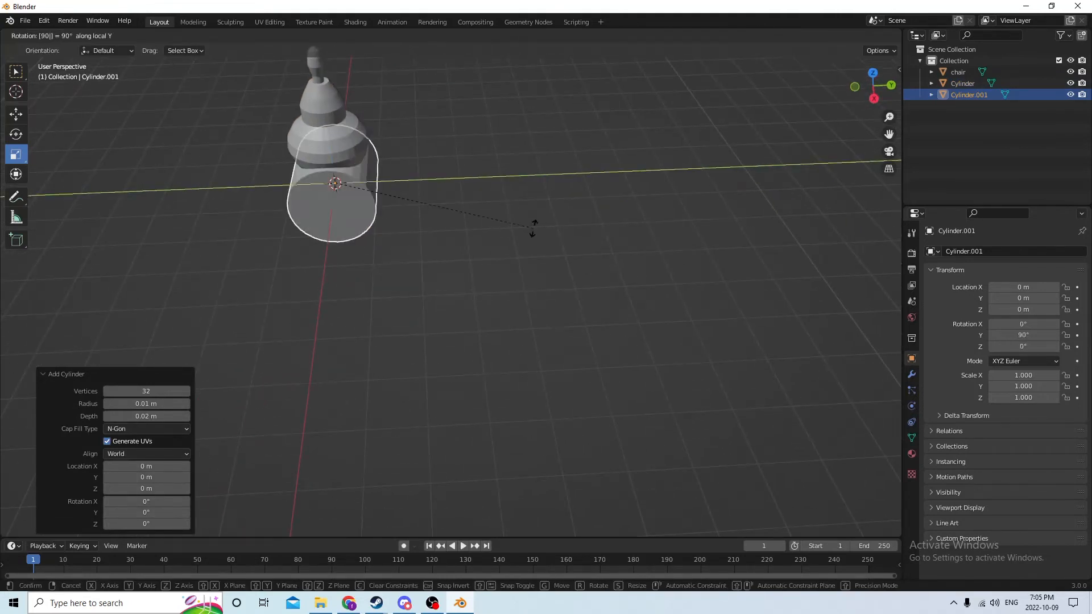
{"action": "key", "text": "z"}
{"action": "key", "text": "z"}
{"action": "key", "text": "x"}
{"action": "key", "text": "x"}
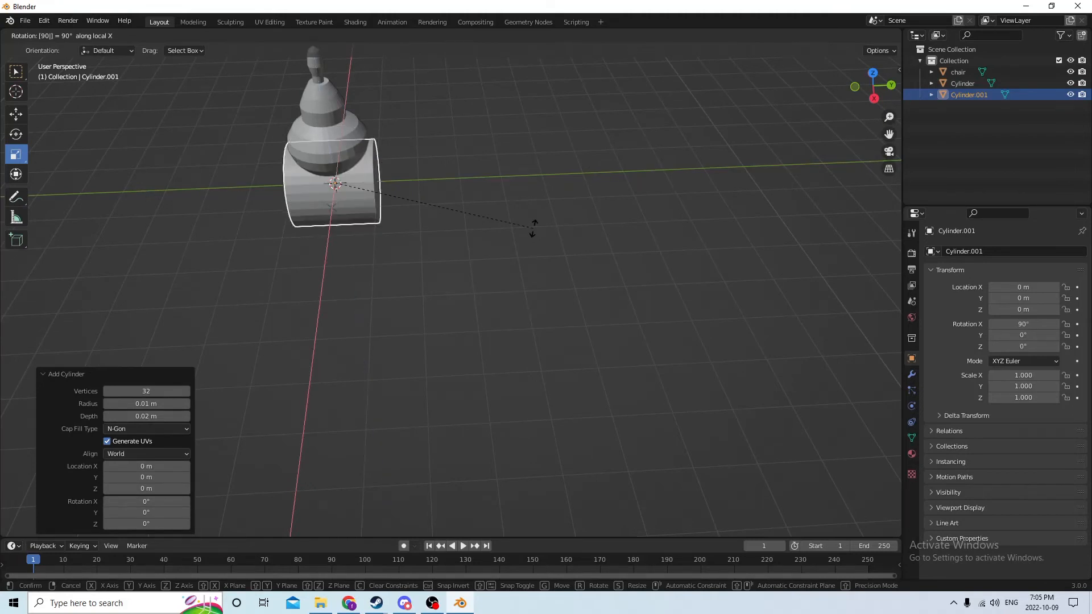
{"action": "left_click", "coordinate": [532, 227]}
Move the horizontal cylinder out of the vase model, about 0.0244 m along the world Y axis
{"action": "middle_click_drag", "start_coordinate": [507, 197], "coordinate": [278, 122]}
{"action": "left_click", "coordinate": [16, 119]}
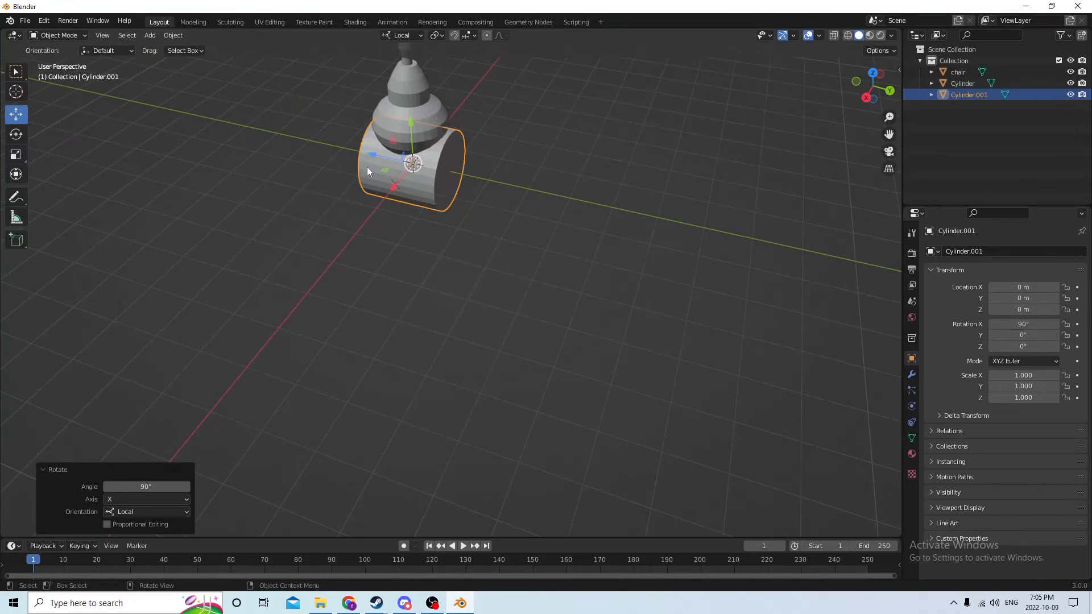
{"action": "left_click_drag", "start_coordinate": [377, 152], "coordinate": [479, 152]}
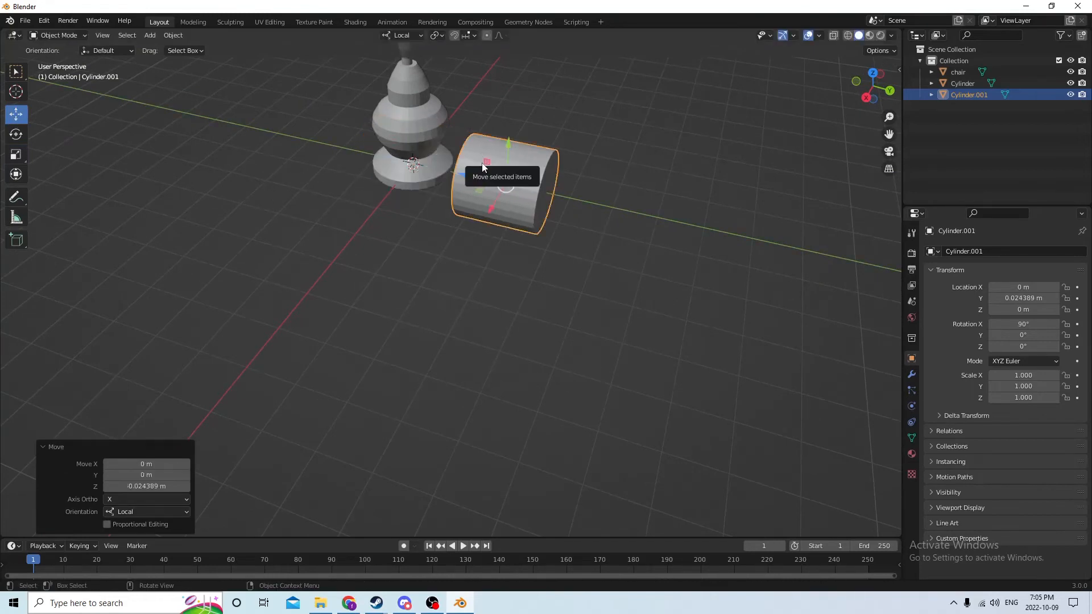
Shrink the horizontal cylinder with a uniform scale of 0.215
{"action": "key", "text": "s"}
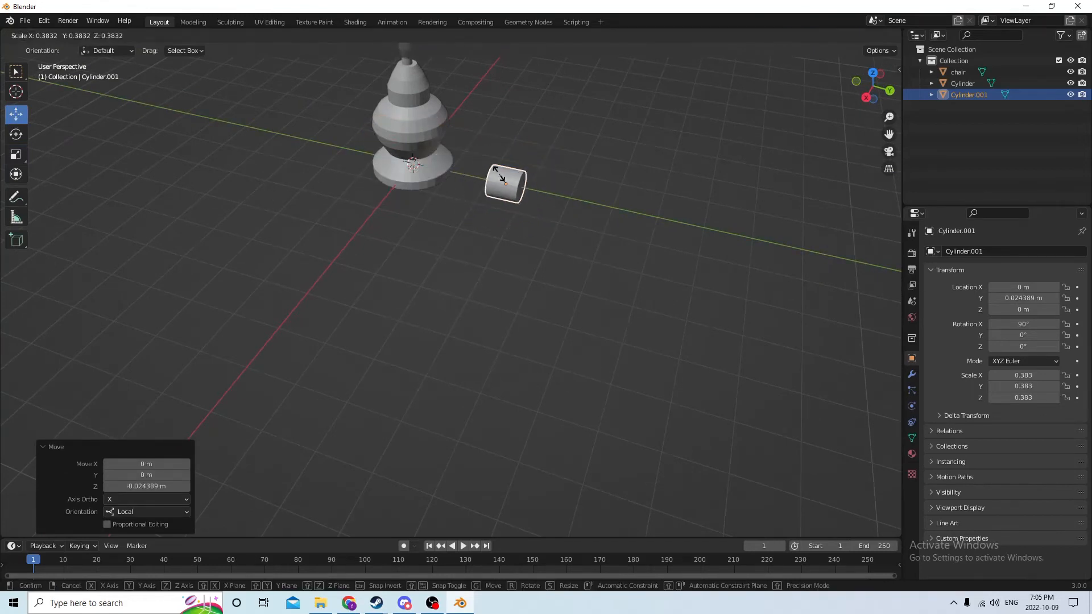
{"action": "left_click", "coordinate": [497, 183]}
{"action": "middle_click_drag", "start_coordinate": [498, 183], "coordinate": [457, 216]}
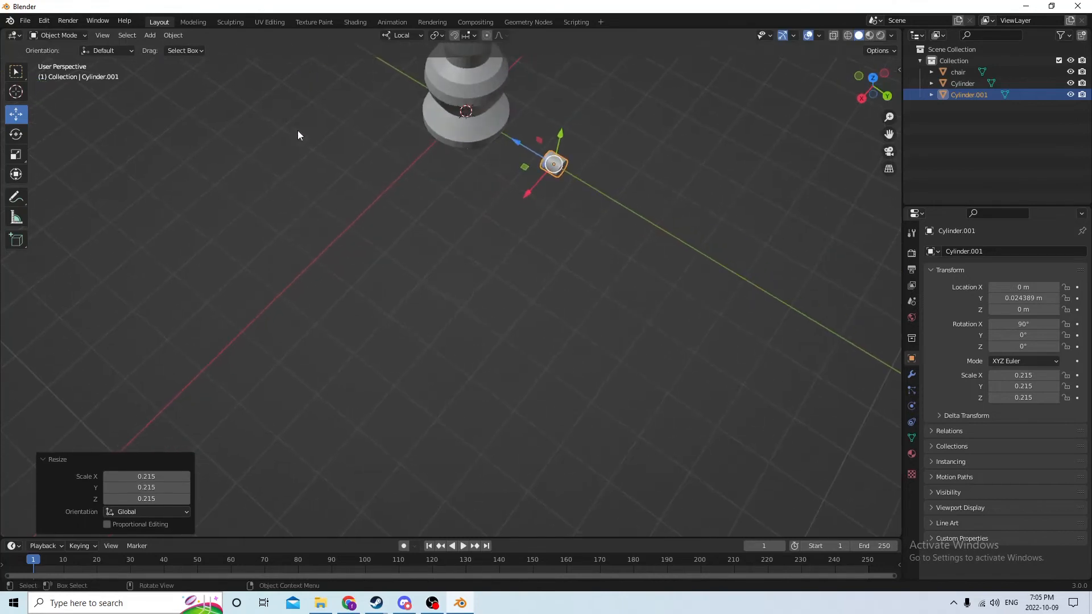
Stretch the small cylinder along its length, and shrink it uniformly by 0.284 to a scale of about 0.061, 0.061, 0.146
{"action": "left_click", "coordinate": [16, 155]}
{"action": "middle_click_drag", "start_coordinate": [307, 143], "coordinate": [353, 161]}
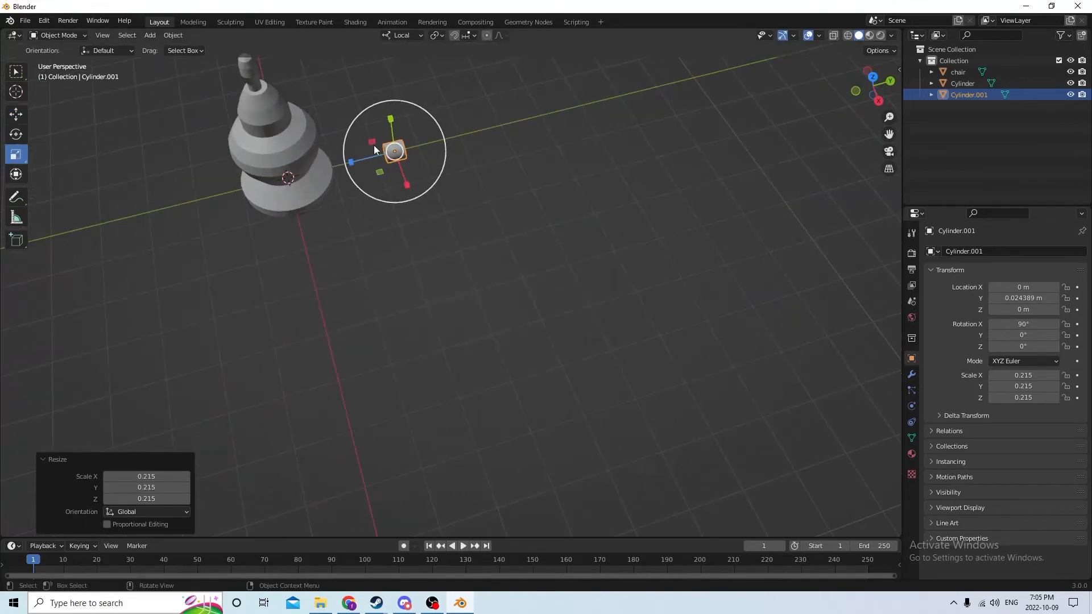
{"action": "left_click_drag", "start_coordinate": [353, 160], "coordinate": [577, 171]}
{"action": "key", "text": "s"}
{"action": "left_click", "coordinate": [497, 150]}
Move the small cylinder up beside the vase's neck, to about Y 0.0037 m and Z 0.0272 m
{"action": "middle_click_drag", "start_coordinate": [496, 150], "coordinate": [400, 57]}
{"action": "left_click", "coordinate": [17, 114]}
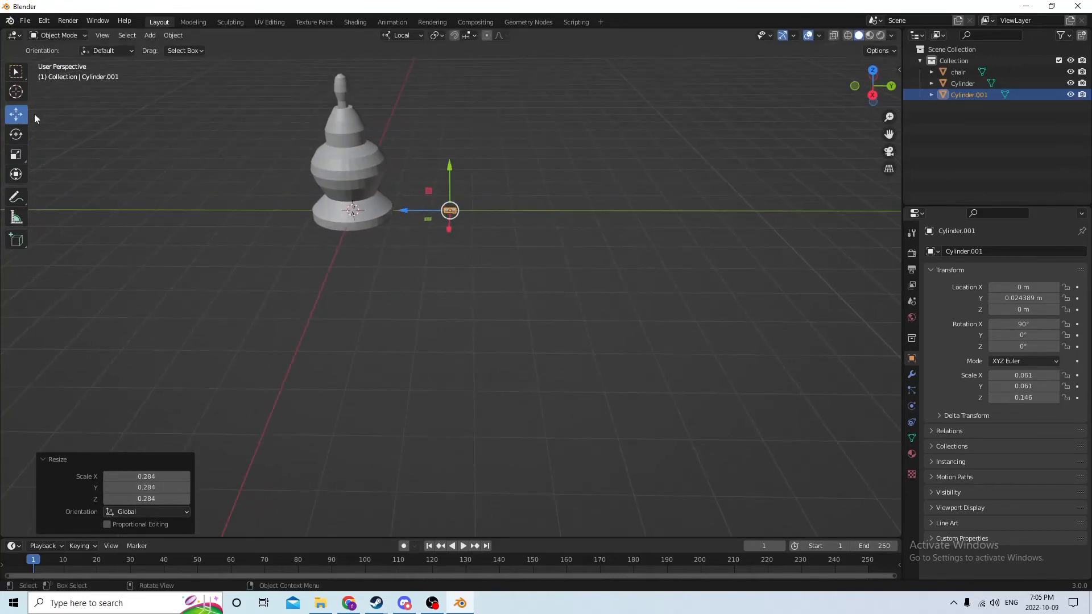
{"action": "left_click_drag", "start_coordinate": [451, 169], "coordinate": [449, 122]}
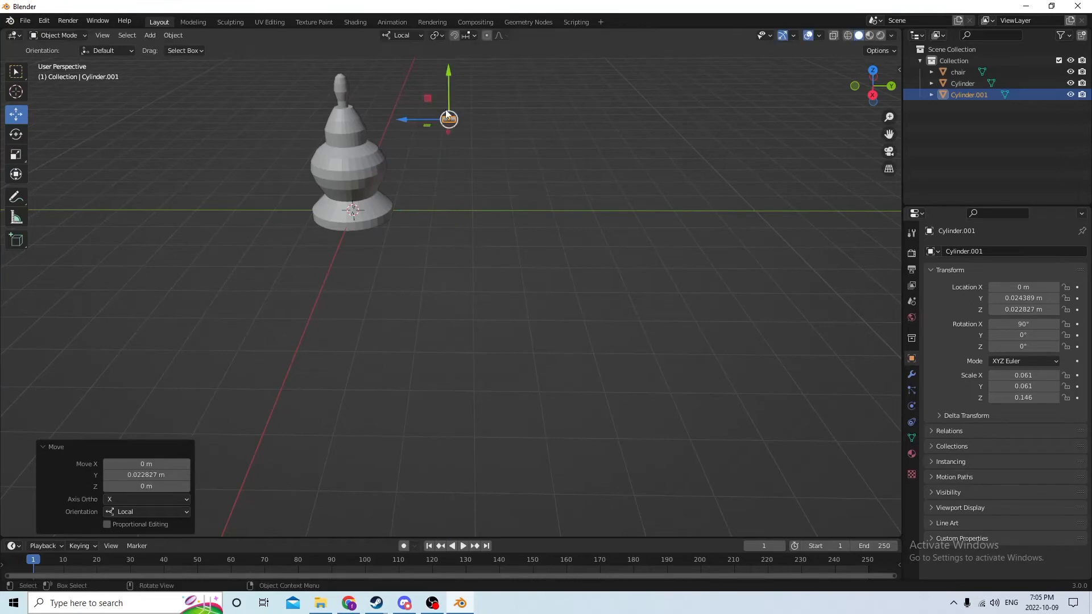
{"action": "middle_click_drag", "start_coordinate": [449, 122], "coordinate": [450, 130]}
{"action": "left_click_drag", "start_coordinate": [387, 103], "coordinate": [293, 106]}
{"action": "left_click_drag", "start_coordinate": [335, 66], "coordinate": [332, 544]}
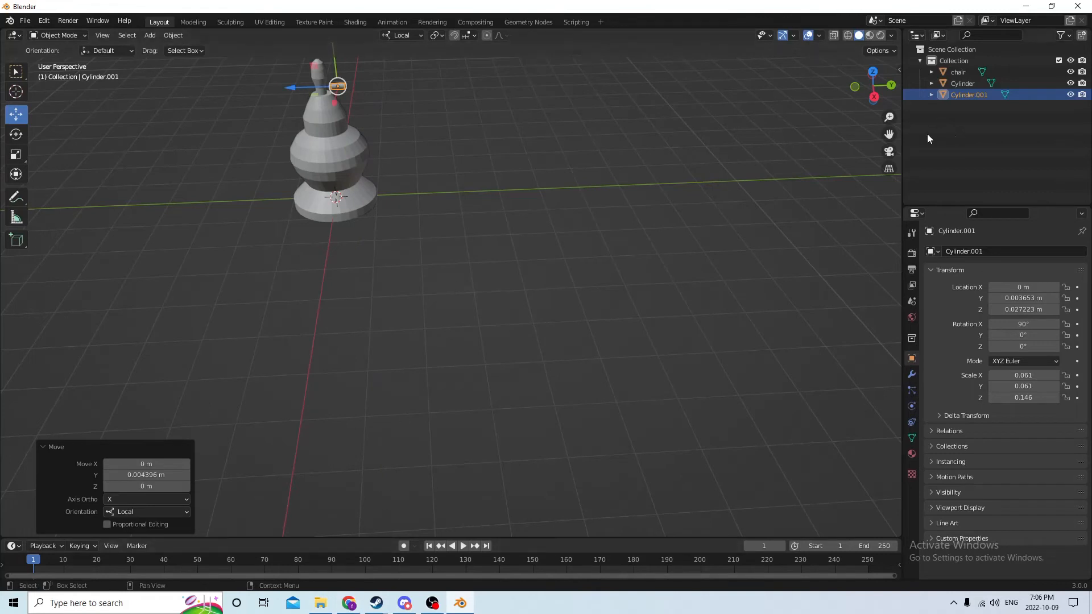
Shift the small cylinder closer to the base of the neck, to about Y 0.0018 m and Z 0.0264 m
{"action": "left_click_drag", "start_coordinate": [889, 135], "coordinate": [992, 249]}
{"action": "scroll", "coordinate": [626, 146], "scroll_direction": "up", "scroll_amount": 2}
{"action": "scroll", "coordinate": [626, 147], "scroll_direction": "up", "scroll_amount": 4}
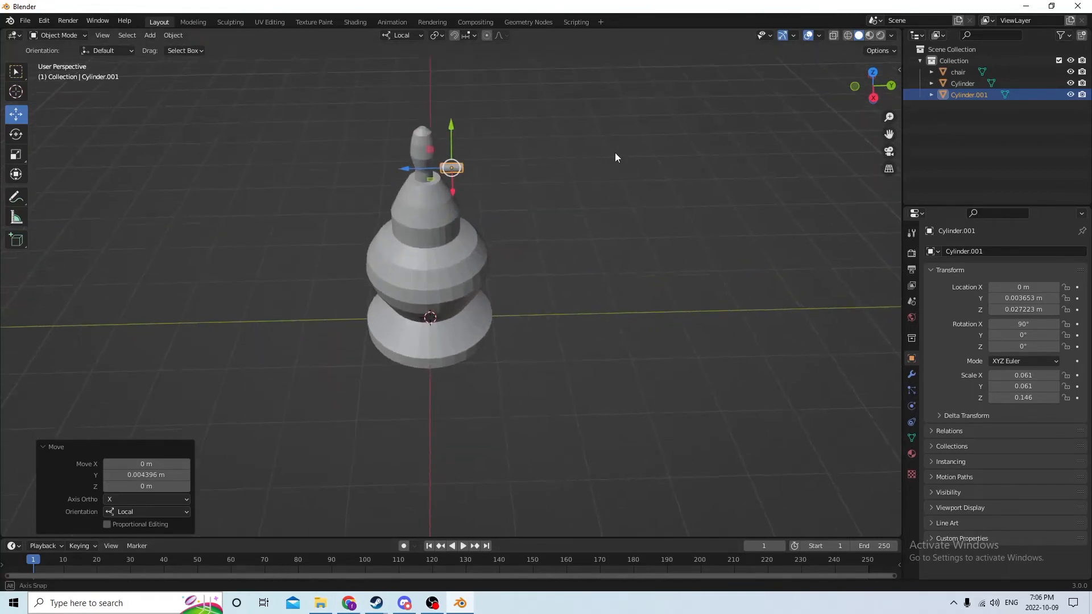
{"action": "left_click_drag", "start_coordinate": [432, 116], "coordinate": [414, 116]}
{"action": "left_click_drag", "start_coordinate": [463, 74], "coordinate": [422, 119]}
Scale the small cylinder uniformly by 0.602 and nudge it about 0.00022 m further into the neck
{"action": "key", "text": "s"}
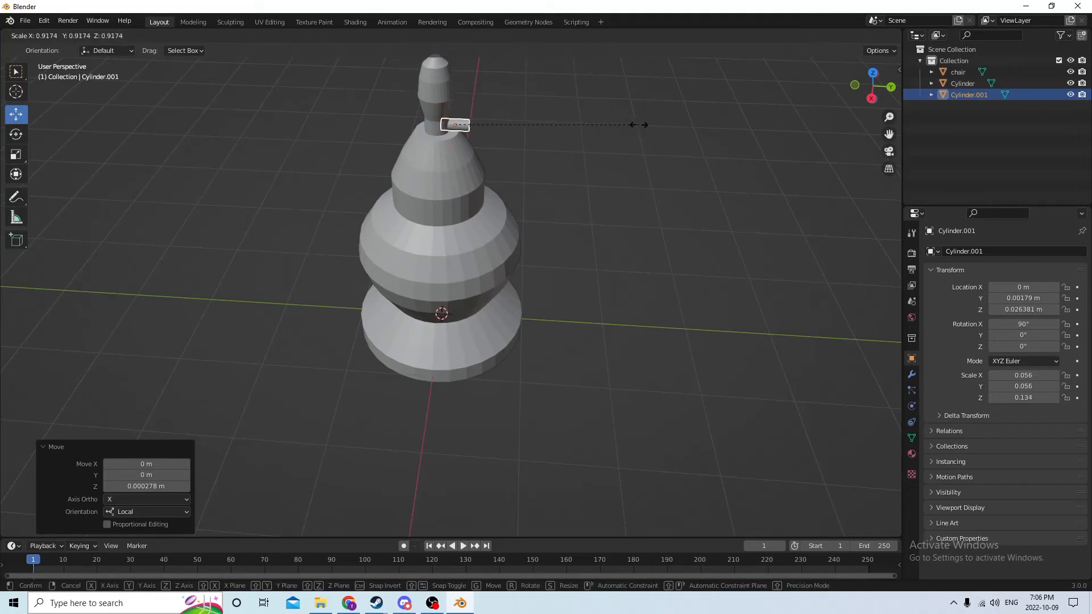
{"action": "left_click", "coordinate": [573, 121]}
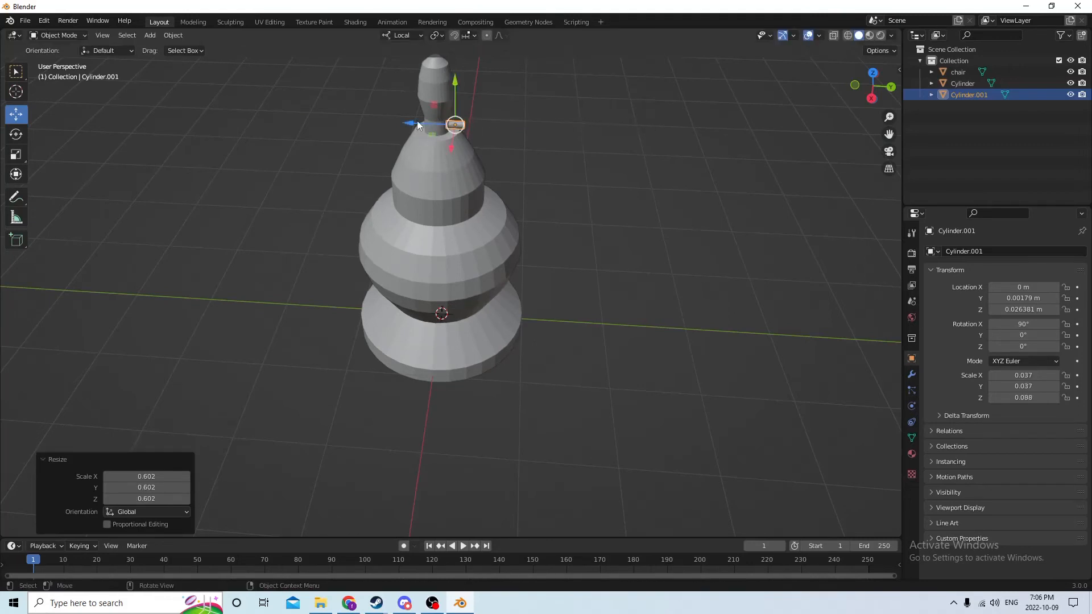
{"action": "left_click_drag", "start_coordinate": [418, 125], "coordinate": [418, 125]}
In Edit Mode, extrude the small cylinder's outer end face by about 0.00027 m and flare it with a uniform scale of 1.183
{"action": "middle_click_drag", "start_coordinate": [418, 125], "coordinate": [292, 97]}
{"action": "scroll", "coordinate": [616, 230], "scroll_direction": "up", "scroll_amount": 2}
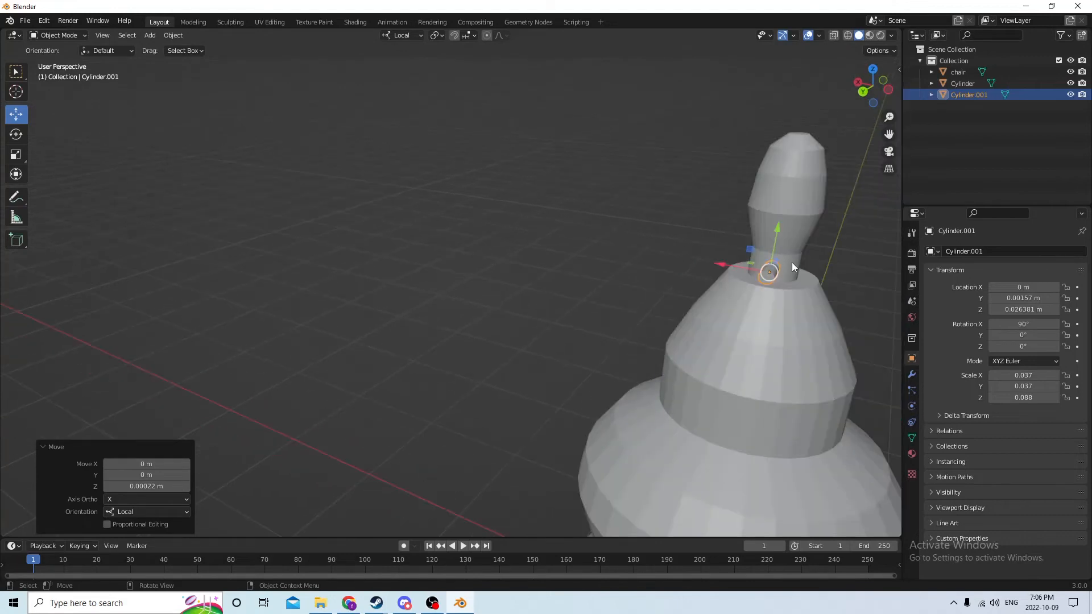
{"action": "key", "text": "Tab"}
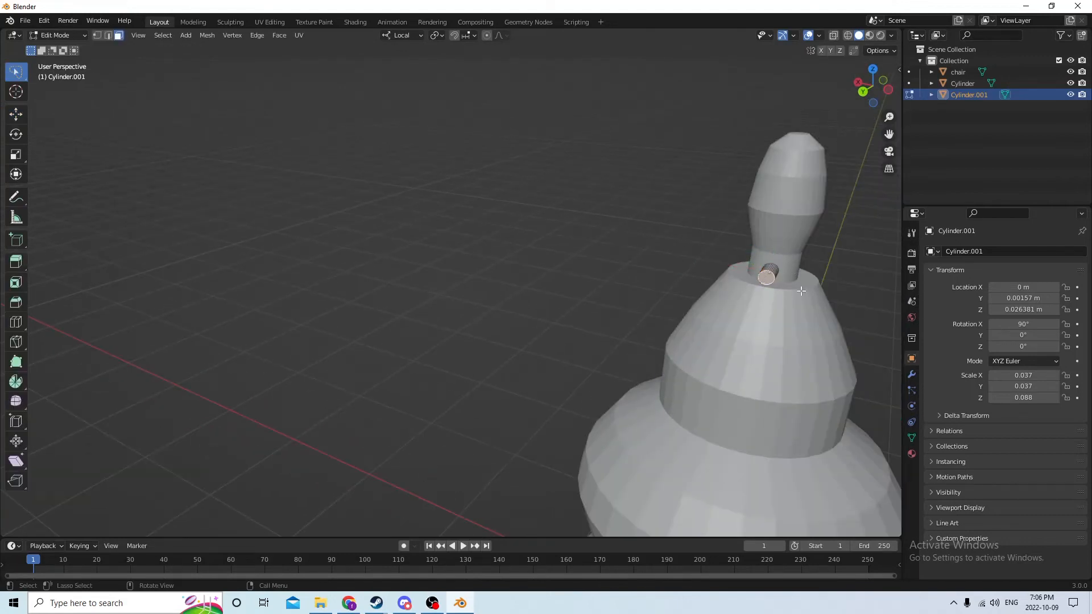
{"action": "middle_click_drag", "start_coordinate": [776, 294], "coordinate": [901, 302]}
{"action": "key", "text": "g"}
{"action": "key", "text": "z"}
{"action": "key", "text": "z"}
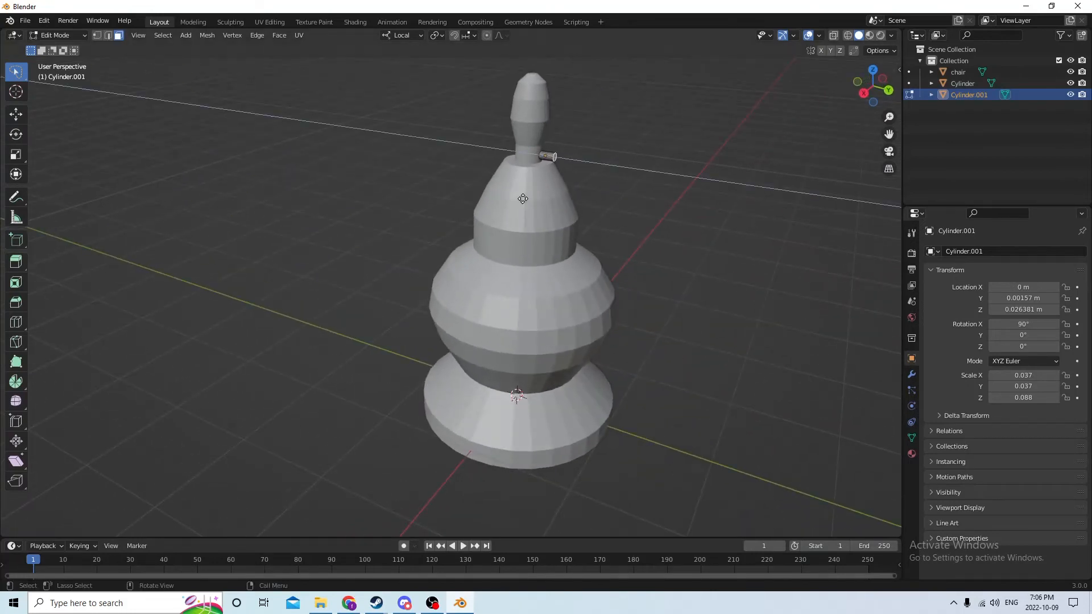
{"action": "left_click", "coordinate": [525, 199]}
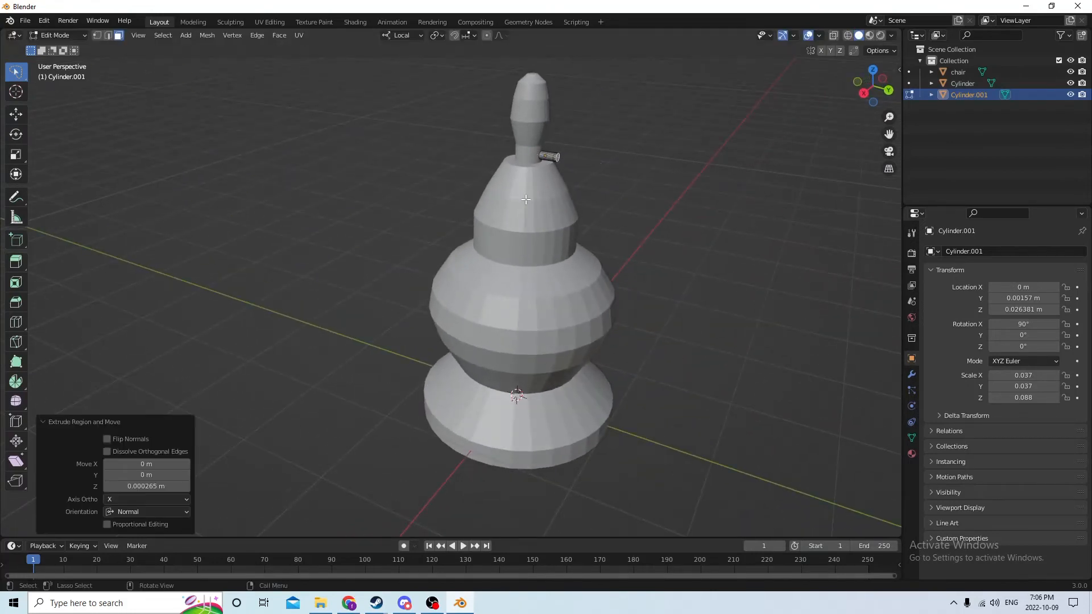
{"action": "key", "text": "s"}
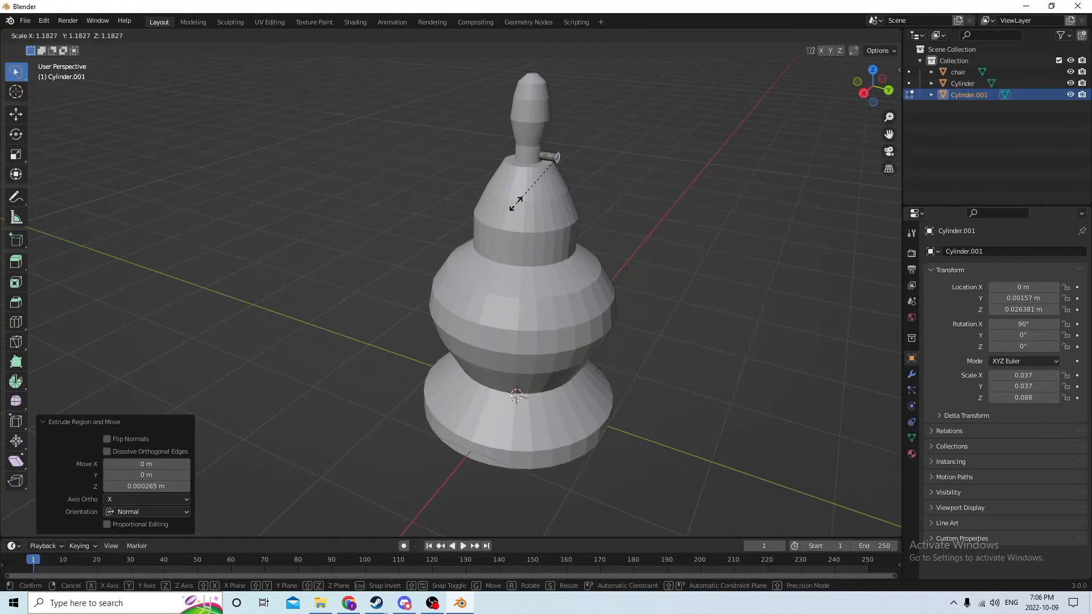
{"action": "left_click", "coordinate": [516, 204]}
Extrude the small cylinder's flared end face a short distance further outward along its normal
{"action": "key", "text": "g"}
{"action": "key", "text": "z"}
{"action": "key", "text": "z"}
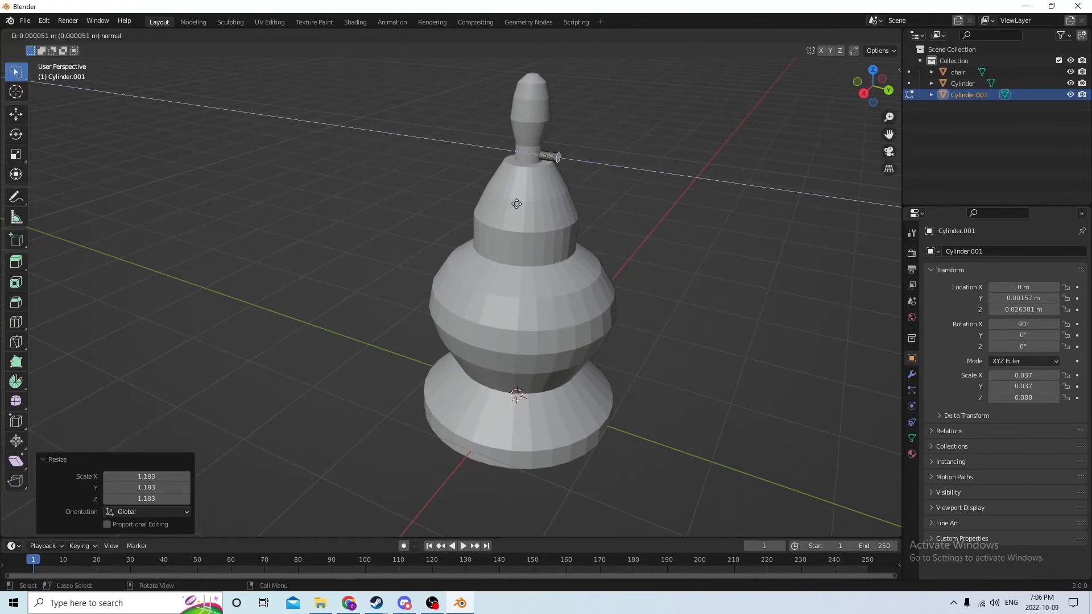
{"action": "left_click", "coordinate": [520, 205]}
{"action": "middle_click_drag", "start_coordinate": [542, 196], "coordinate": [646, 290]}
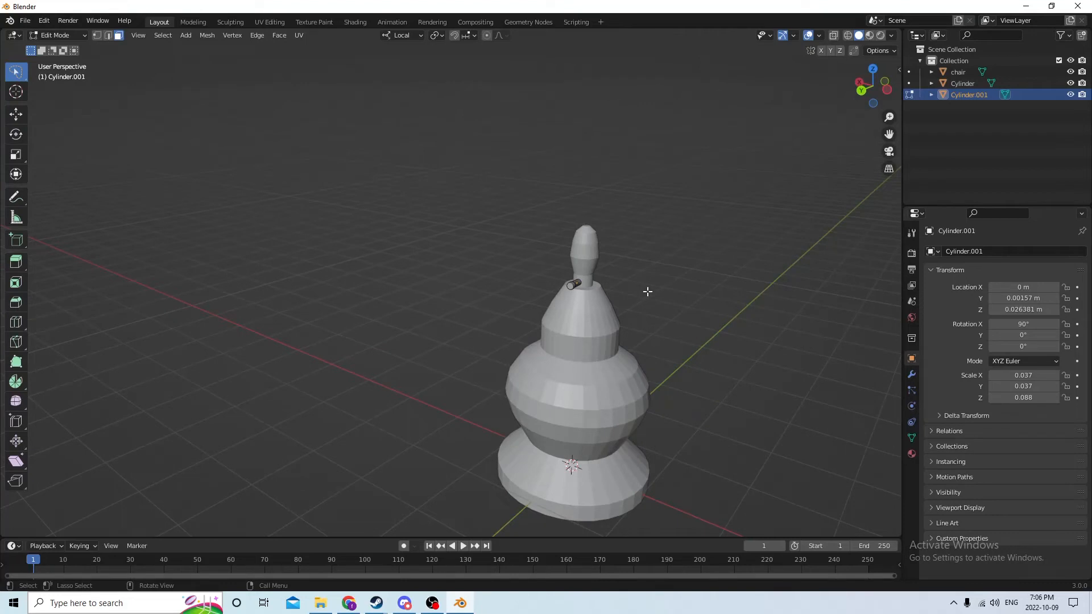
In Object Mode, join the small spout cylinder and the vase body into a single object, then deselect it
{"action": "middle_click_drag", "start_coordinate": [820, 267], "coordinate": [424, 310]}
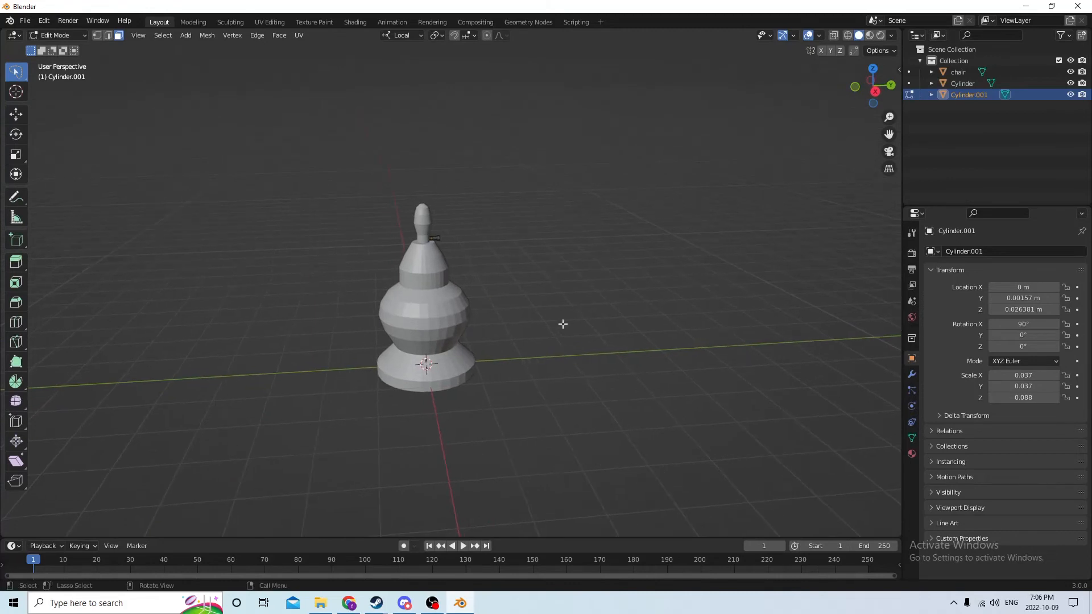
{"action": "key", "text": "Tab"}
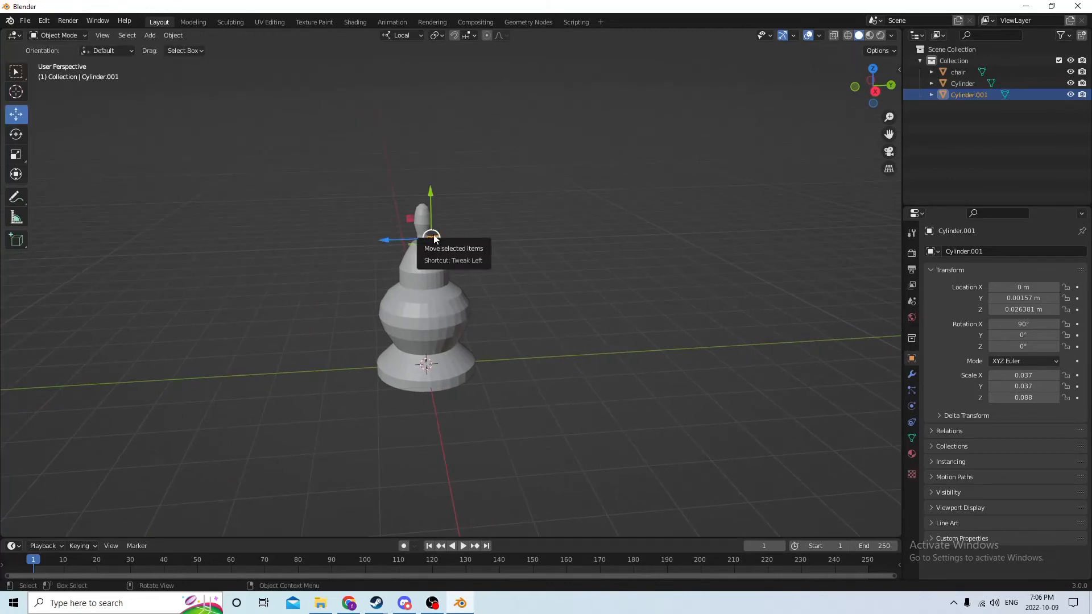
{"action": "left_click", "coordinate": [434, 289], "text": "shift"}
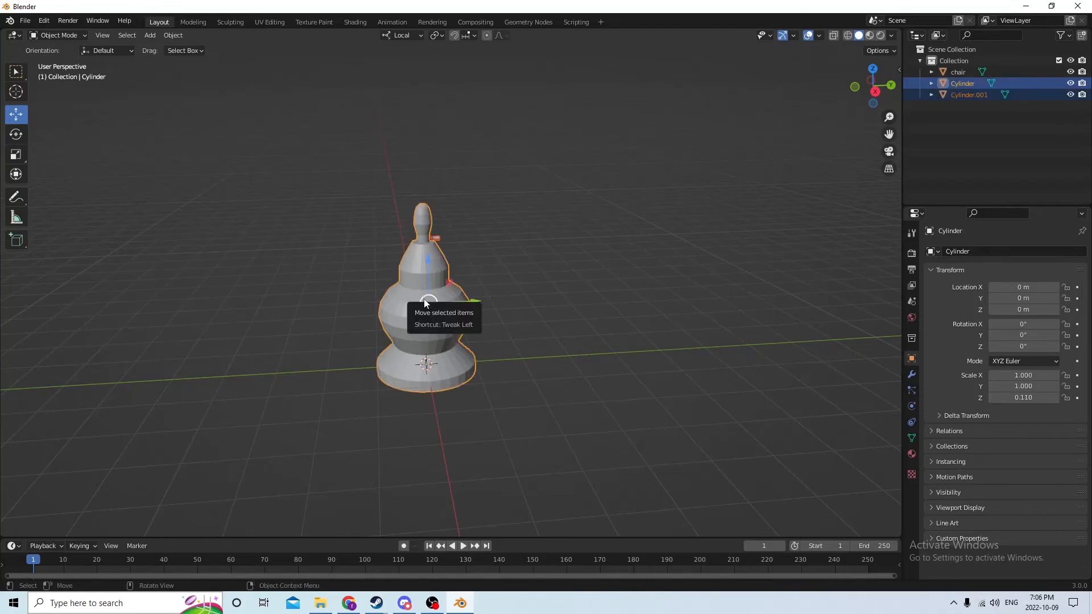
{"action": "left_click", "coordinate": [436, 240]}
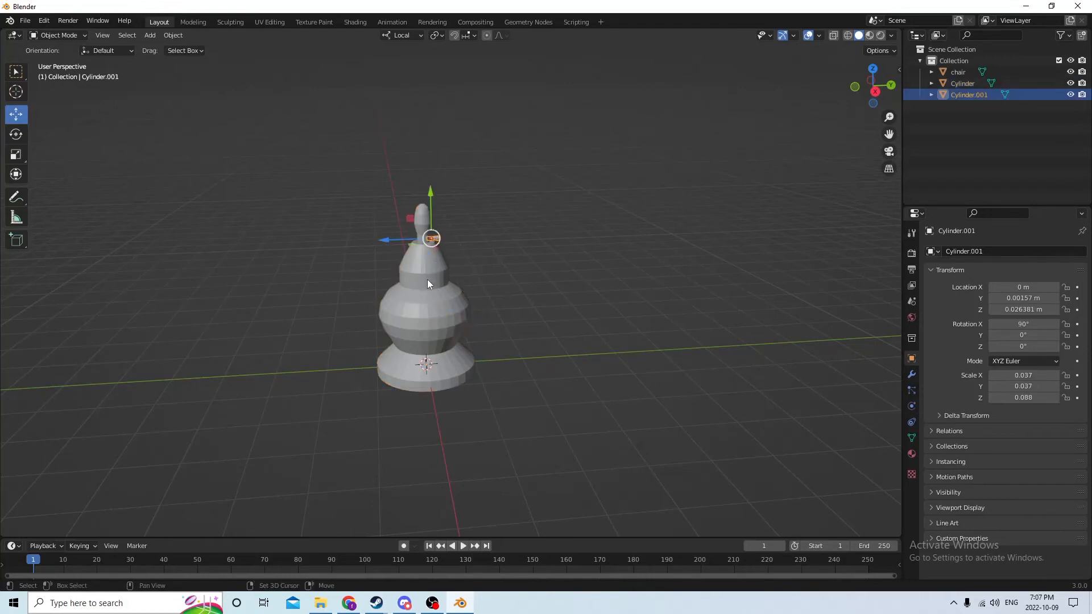
{"action": "left_click", "coordinate": [417, 314]}
{"action": "left_click", "coordinate": [573, 310]}
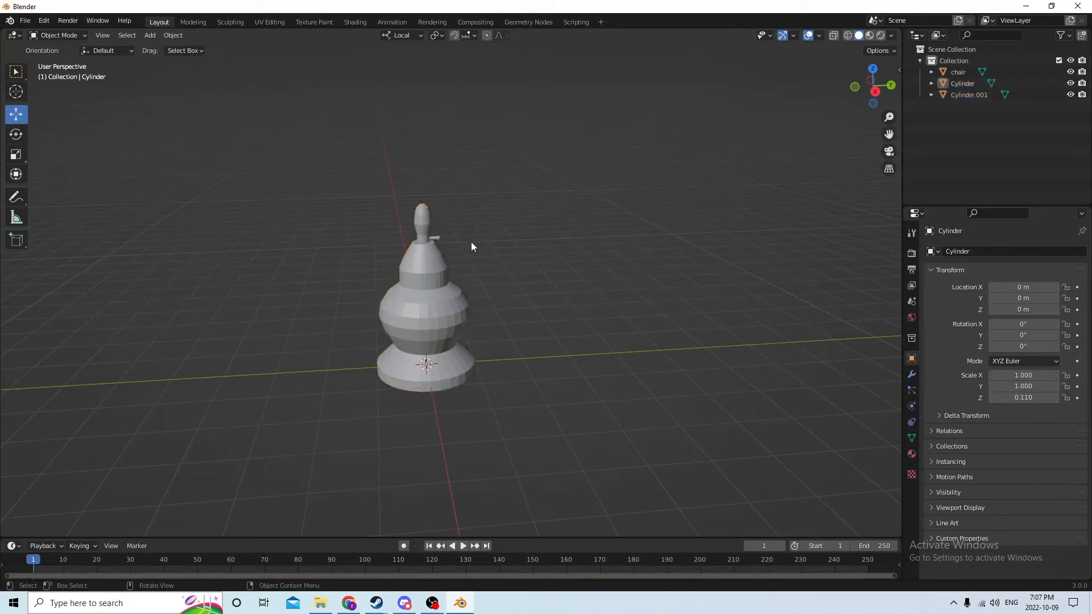
{"action": "left_click", "coordinate": [433, 237]}
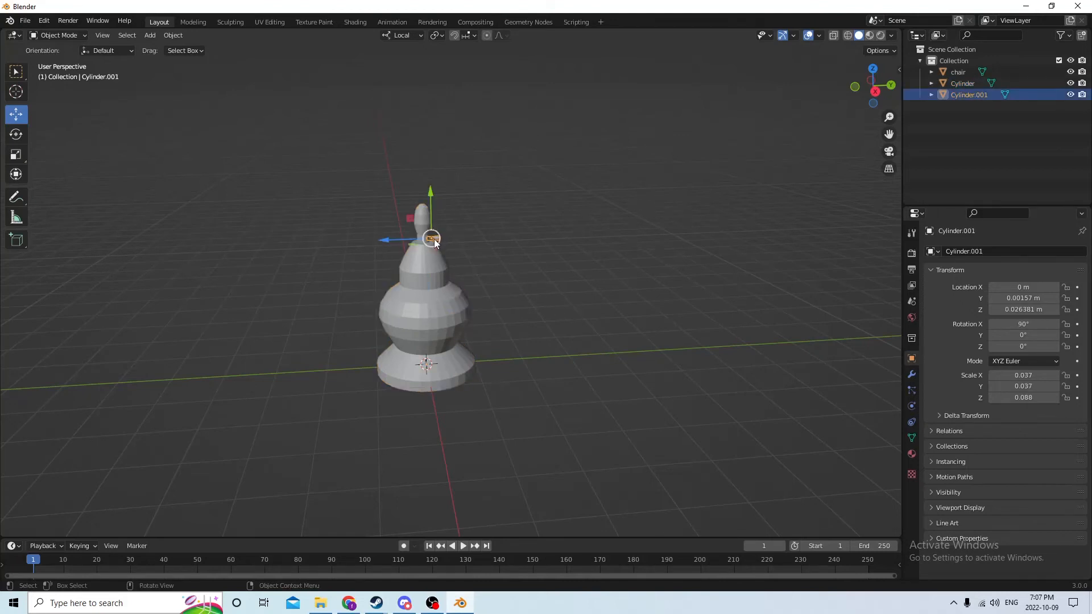
{"action": "left_click", "coordinate": [423, 316], "text": "shift"}
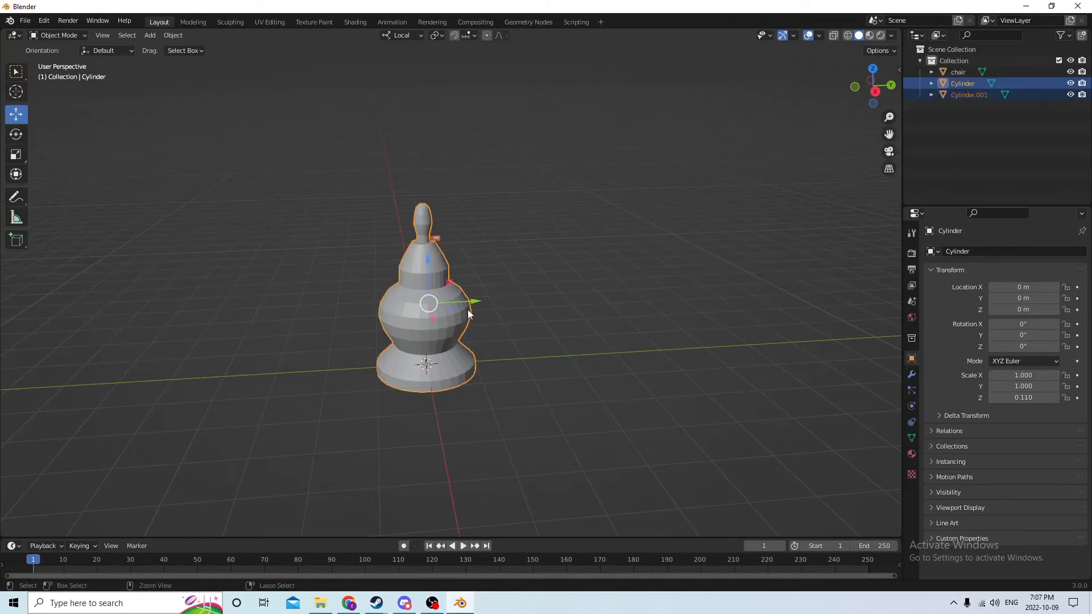
{"action": "key", "text": "ctrl+j"}
{"action": "scroll", "coordinate": [487, 304], "scroll_direction": "up", "scroll_amount": 3}
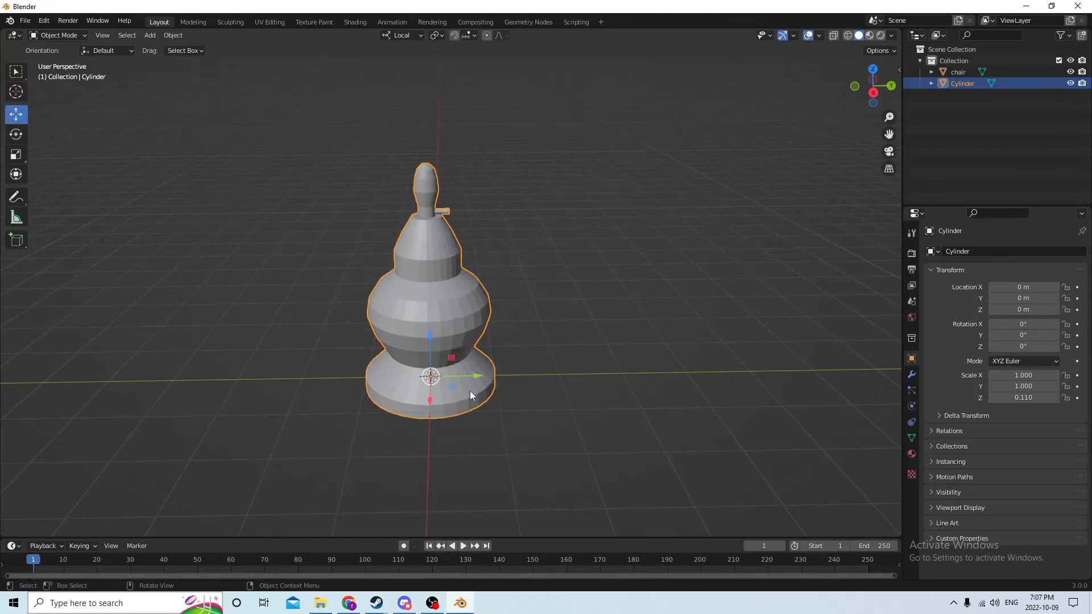
{"action": "scroll", "coordinate": [477, 388], "scroll_direction": "down", "scroll_amount": 2}
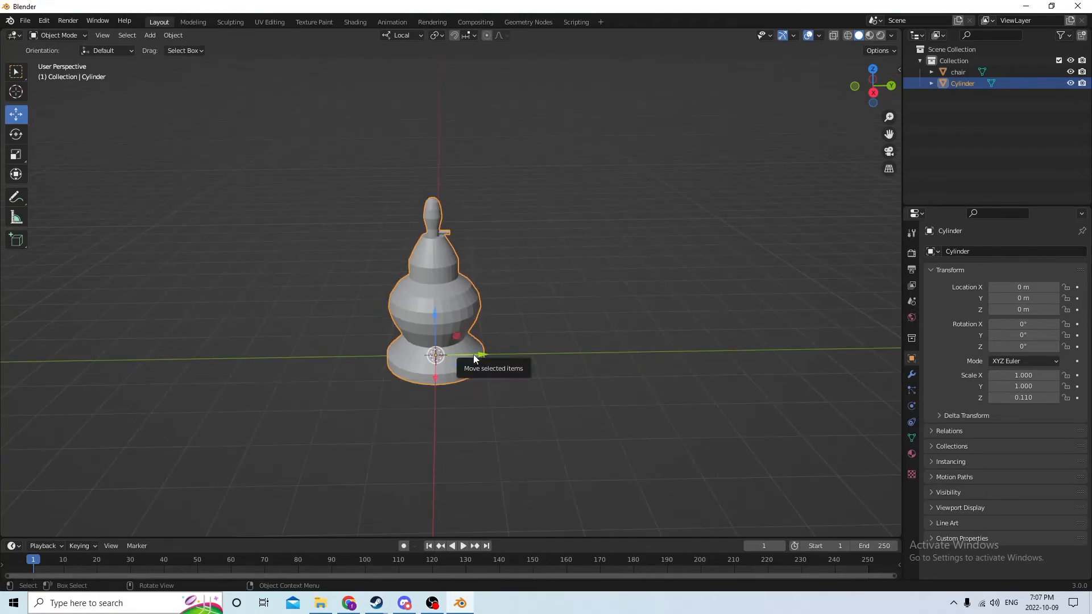
{"action": "left_click", "coordinate": [668, 357]}
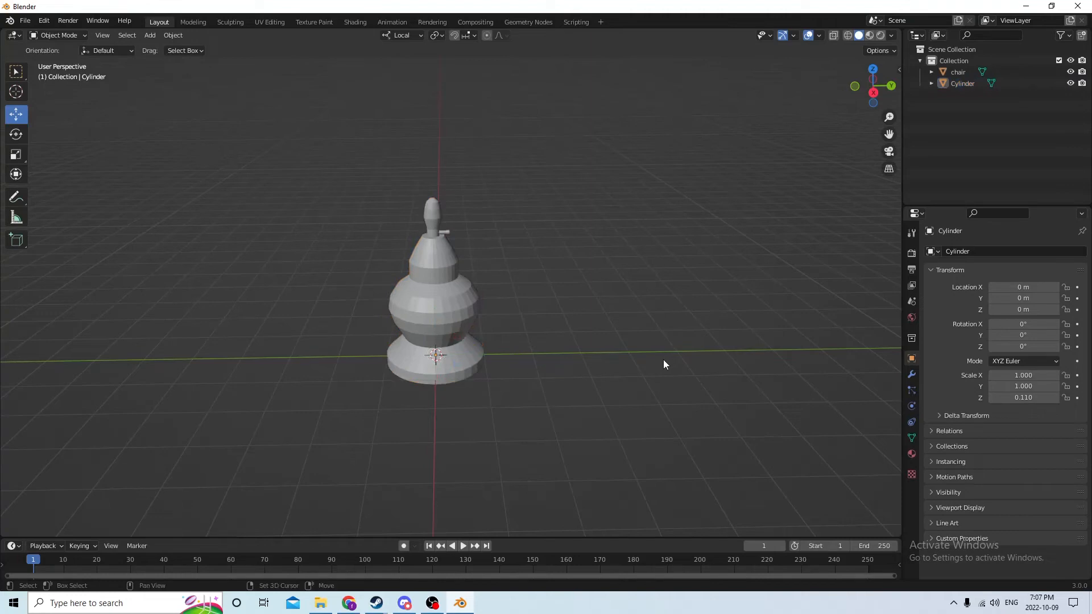
Add a new cylinder mesh and move it about 0.0425 m along Y, clear of the vase
{"action": "key", "text": "shift+a"}
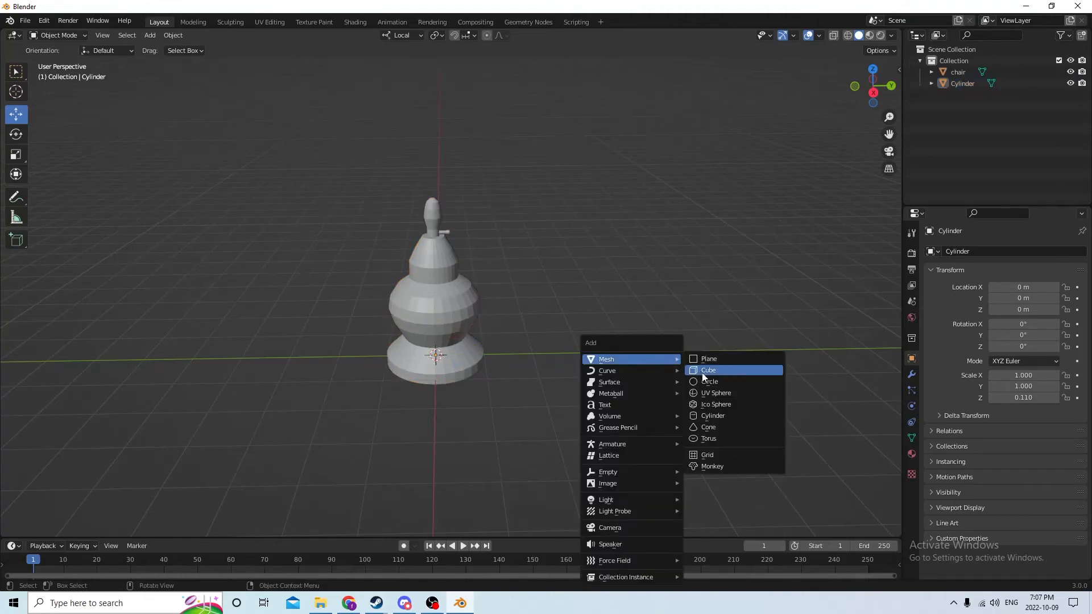
{"action": "left_click", "coordinate": [706, 416]}
{"action": "middle_click_drag", "start_coordinate": [623, 357], "coordinate": [675, 272]}
{"action": "middle_click_drag", "start_coordinate": [375, 428], "coordinate": [453, 489]}
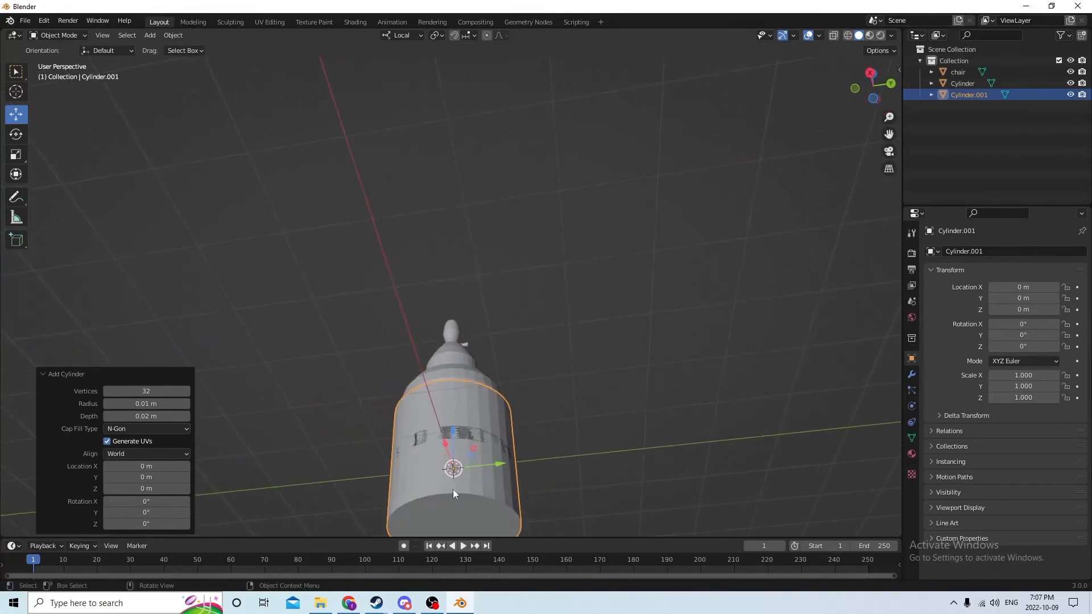
{"action": "left_click_drag", "start_coordinate": [501, 465], "coordinate": [744, 435]}
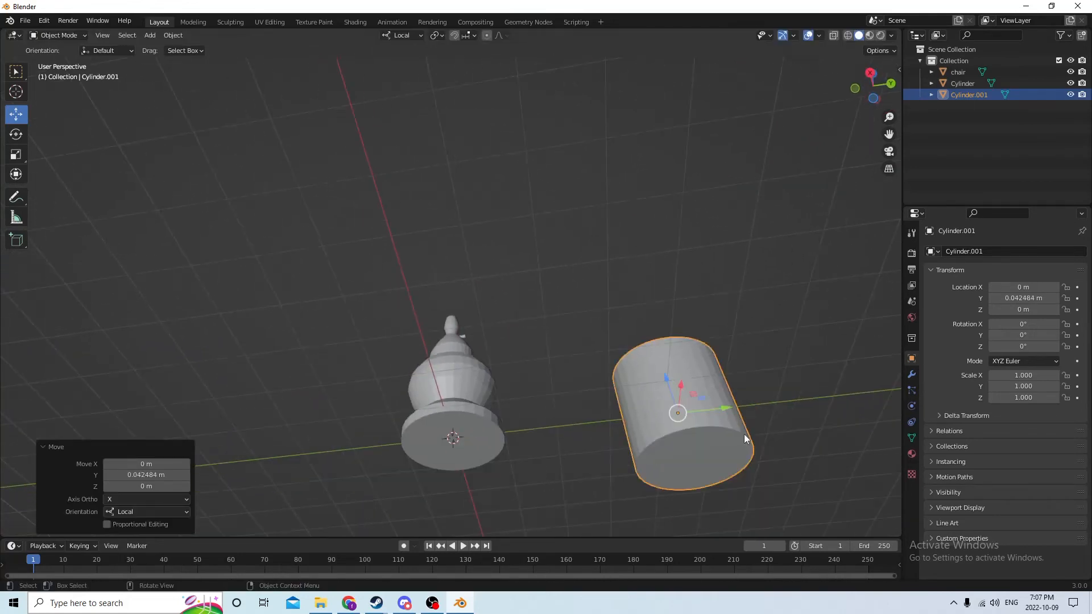
{"action": "middle_click_drag", "start_coordinate": [745, 435], "coordinate": [588, 347]}
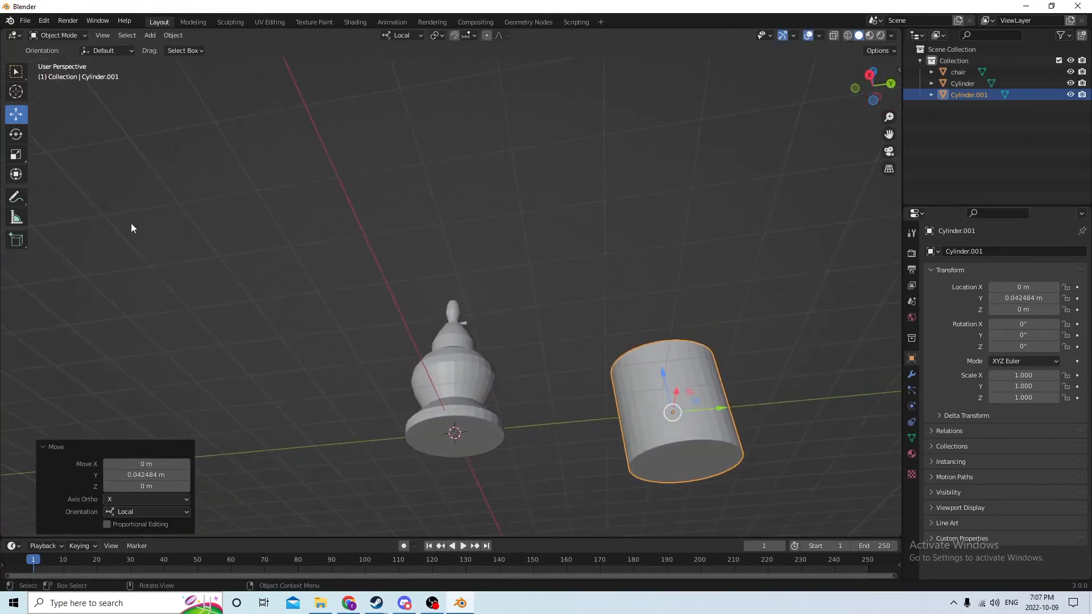
Flatten the new cylinder into a thin disc with a Z scale of about 0.083
{"action": "left_click", "coordinate": [15, 154]}
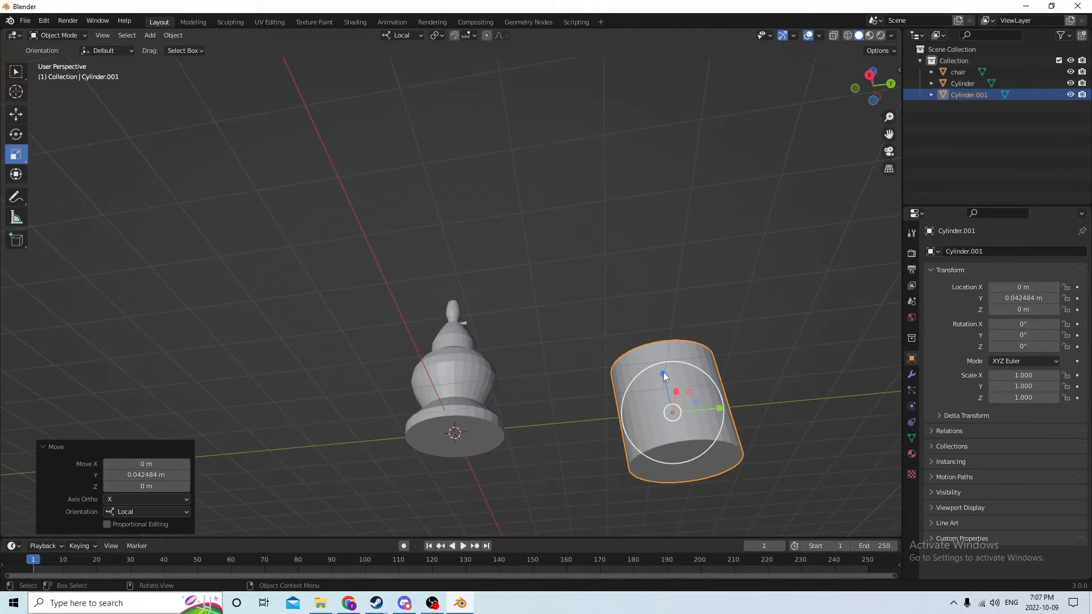
{"action": "left_click_drag", "start_coordinate": [664, 372], "coordinate": [672, 407]}
{"action": "middle_click_drag", "start_coordinate": [672, 408], "coordinate": [524, 203]}
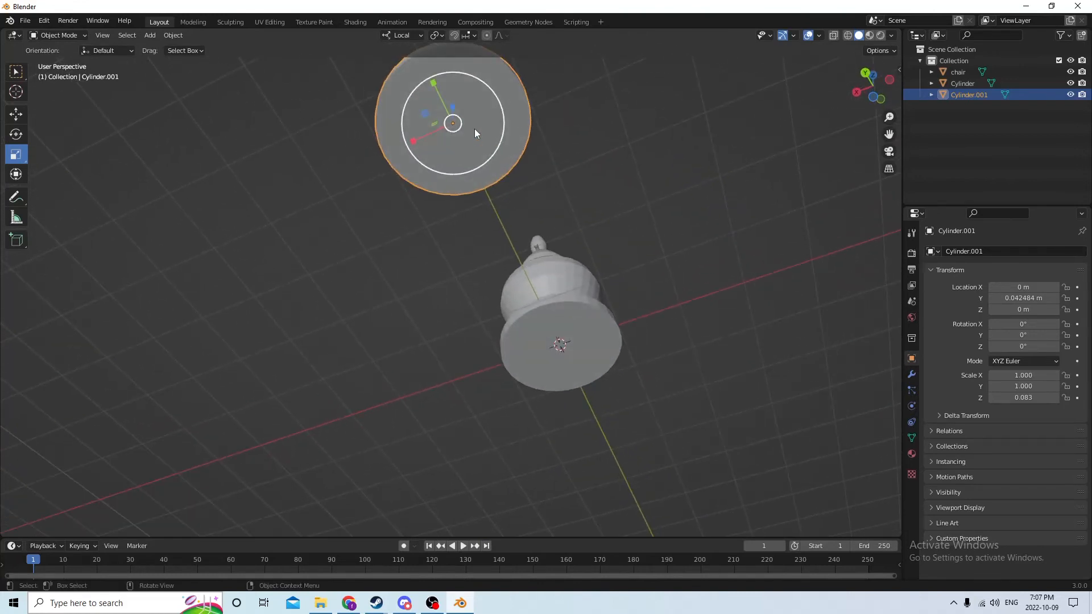
In Edit Mode, select the disc's two flat end faces and inset them by about 0.00063 m
{"action": "key", "text": "Tab"}
{"action": "middle_click_drag", "start_coordinate": [474, 129], "coordinate": [571, 197]}
{"action": "left_click", "coordinate": [607, 167], "text": "shift"}
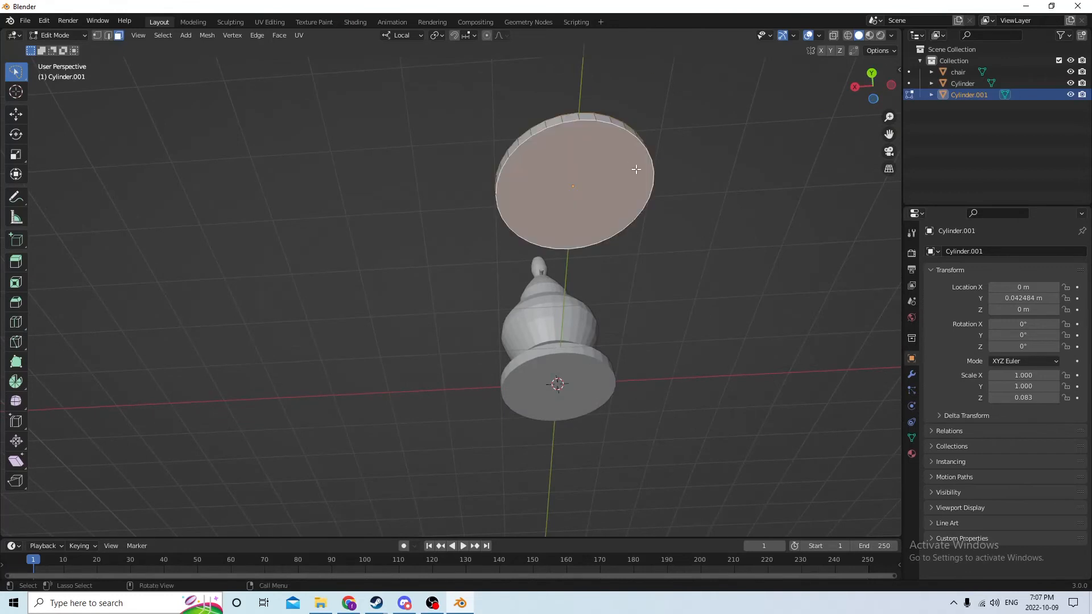
{"action": "key", "text": "i"}
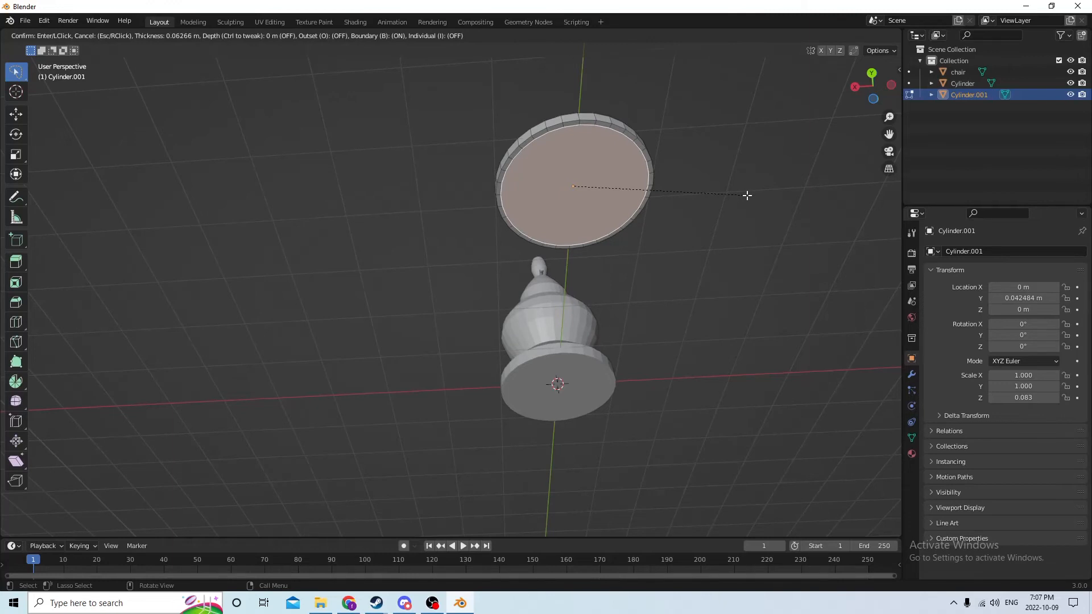
{"action": "left_click", "coordinate": [685, 186]}
{"action": "middle_click_drag", "start_coordinate": [685, 186], "coordinate": [644, 189]}
{"action": "middle_click_drag", "start_coordinate": [670, 242], "coordinate": [626, 401]}
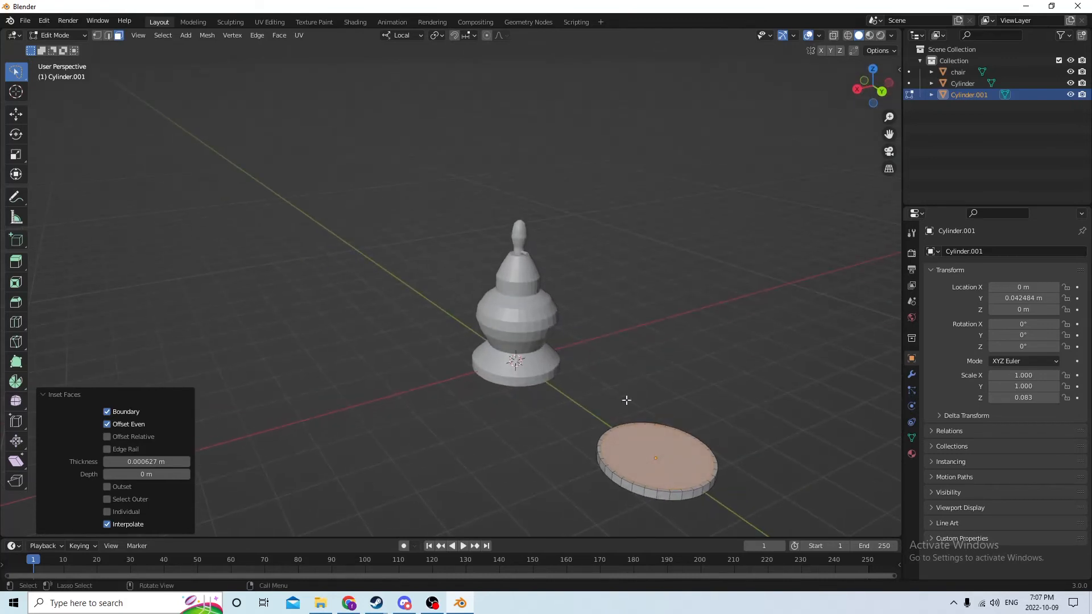
Delete the disc's two inset end faces so that only a rim remains around an open centre
{"action": "middle_click_drag", "start_coordinate": [665, 454], "coordinate": [606, 367]}
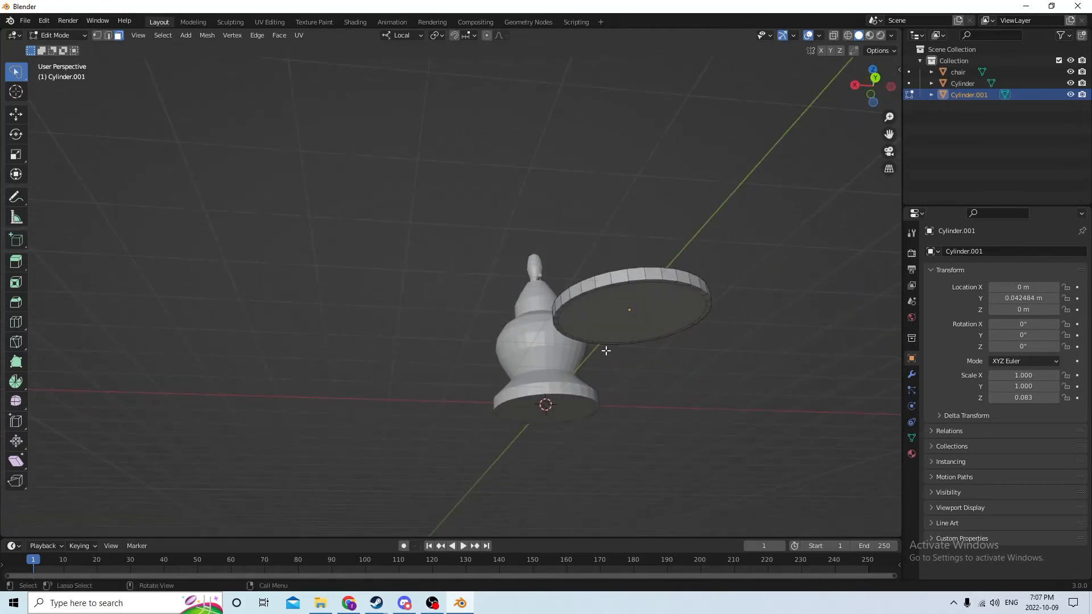
{"action": "left_click", "coordinate": [637, 335]}
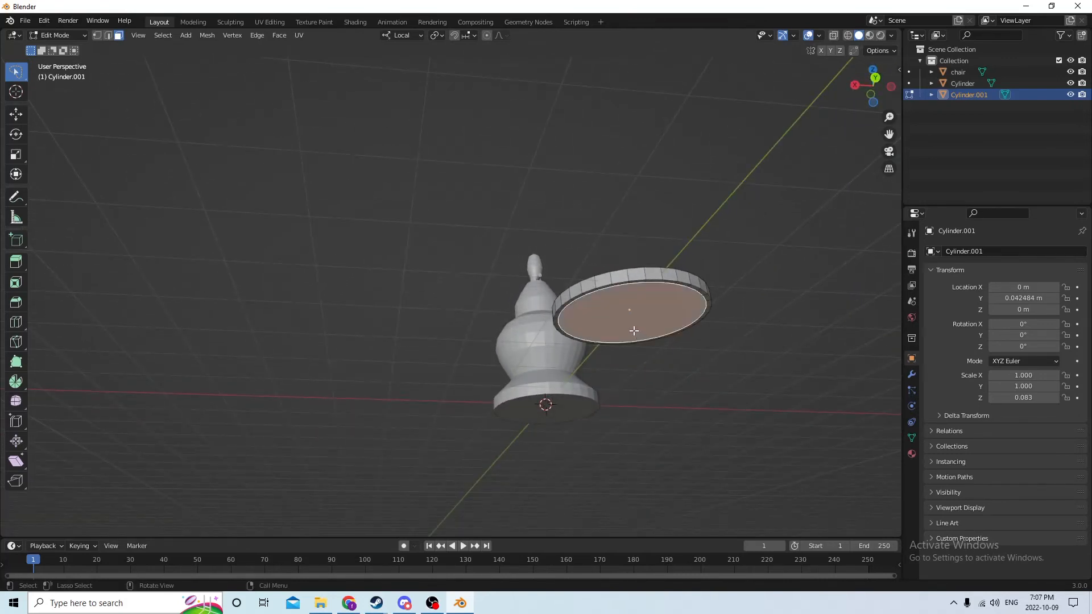
{"action": "key", "text": "x"}
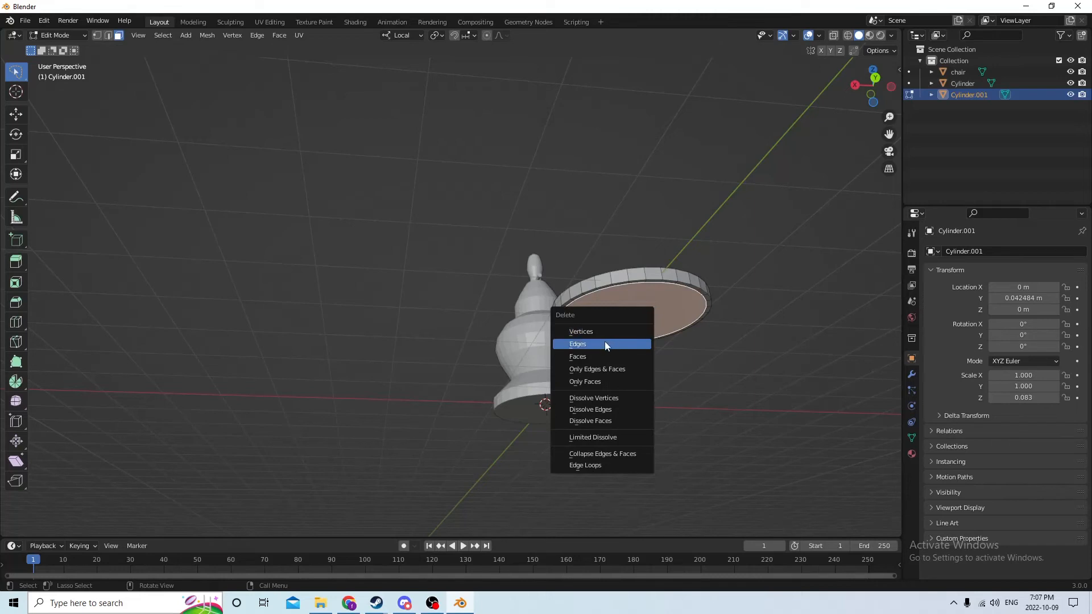
{"action": "left_click", "coordinate": [589, 357]}
{"action": "middle_click_drag", "start_coordinate": [592, 328], "coordinate": [575, 275]}
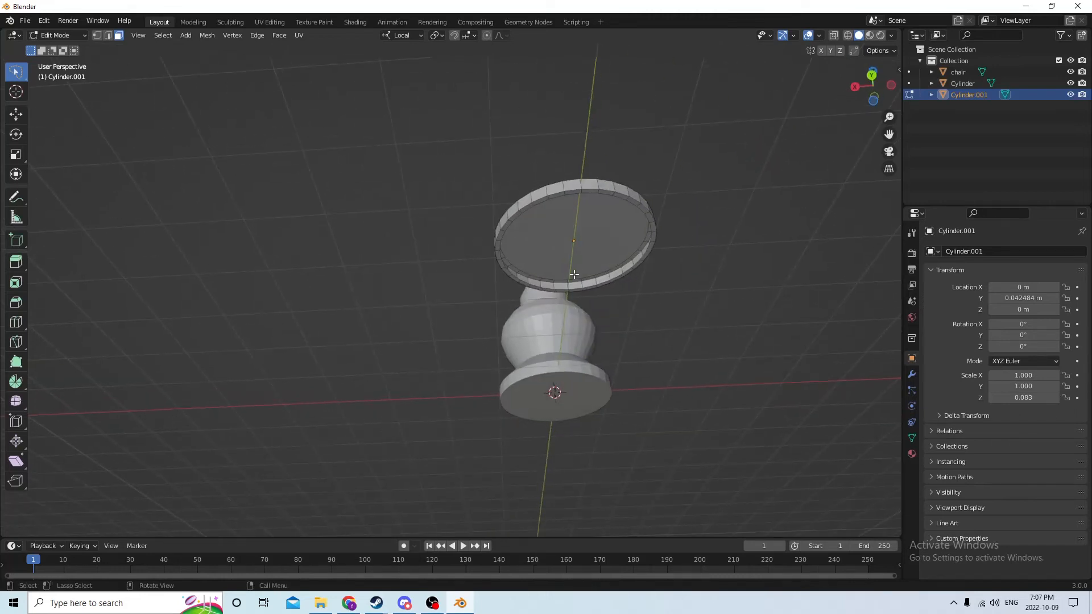
{"action": "left_click", "coordinate": [576, 249]}
{"action": "key", "text": "x"}
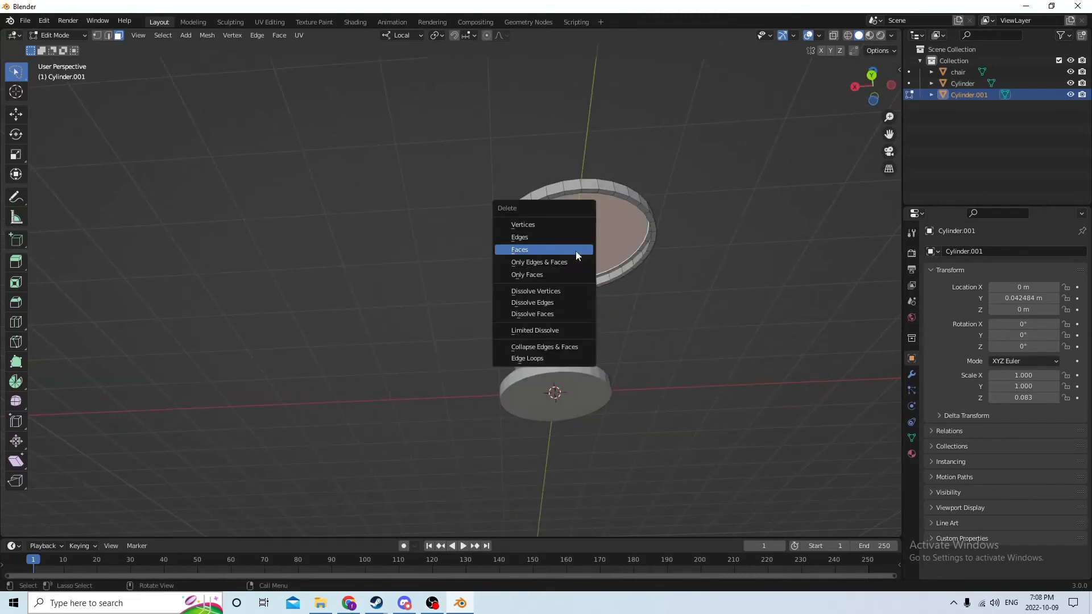
{"action": "left_click", "coordinate": [557, 252]}
Switch to edge selection and select the complete upper inner edge loop of the ring with shortest-path picks
{"action": "middle_click_drag", "start_coordinate": [562, 256], "coordinate": [527, 283]}
{"action": "scroll", "coordinate": [552, 280], "scroll_direction": "up", "scroll_amount": 2}
{"action": "scroll", "coordinate": [550, 282], "scroll_direction": "up", "scroll_amount": 4}
{"action": "left_click", "coordinate": [453, 309]}
{"action": "scroll", "coordinate": [452, 309], "scroll_direction": "down", "scroll_amount": 5}
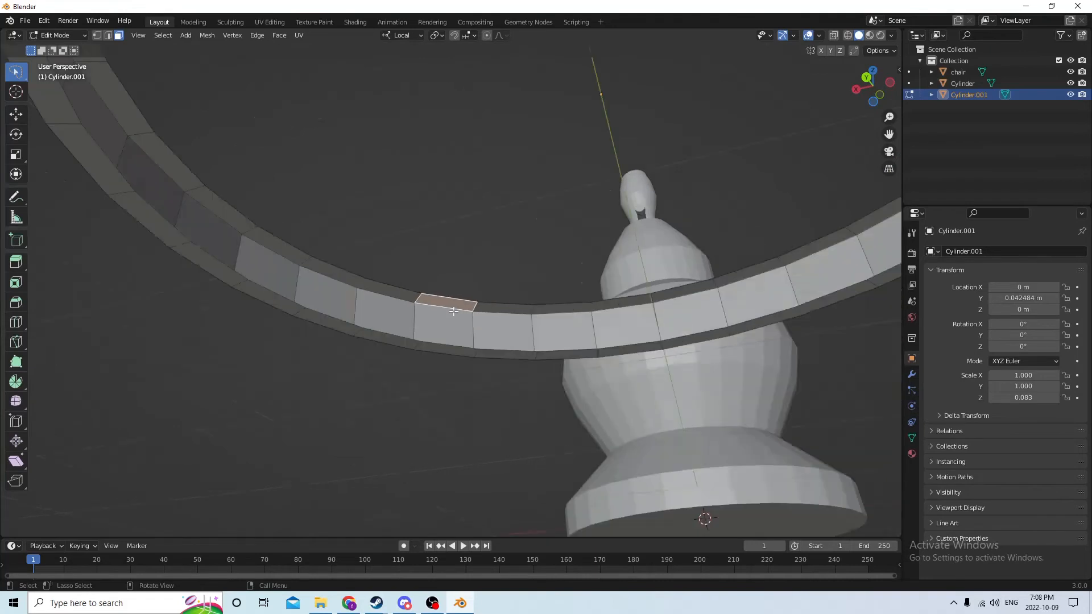
{"action": "middle_click_drag", "start_coordinate": [453, 309], "coordinate": [502, 305]}
{"action": "scroll", "coordinate": [536, 305], "scroll_direction": "up", "scroll_amount": 2}
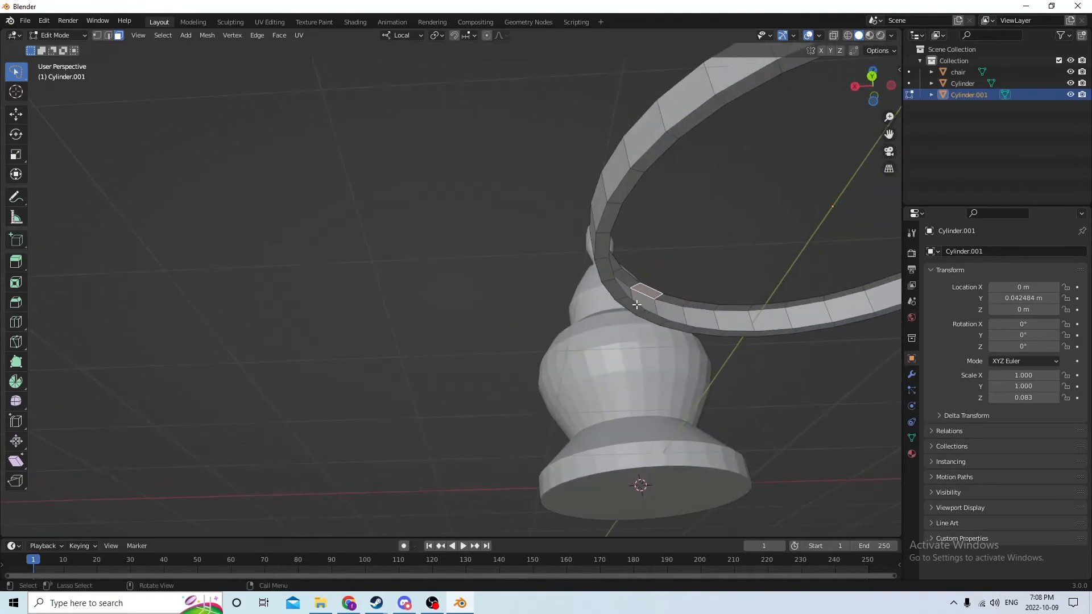
{"action": "left_click", "coordinate": [109, 36]}
{"action": "middle_click_drag", "start_coordinate": [544, 220], "coordinate": [509, 234]}
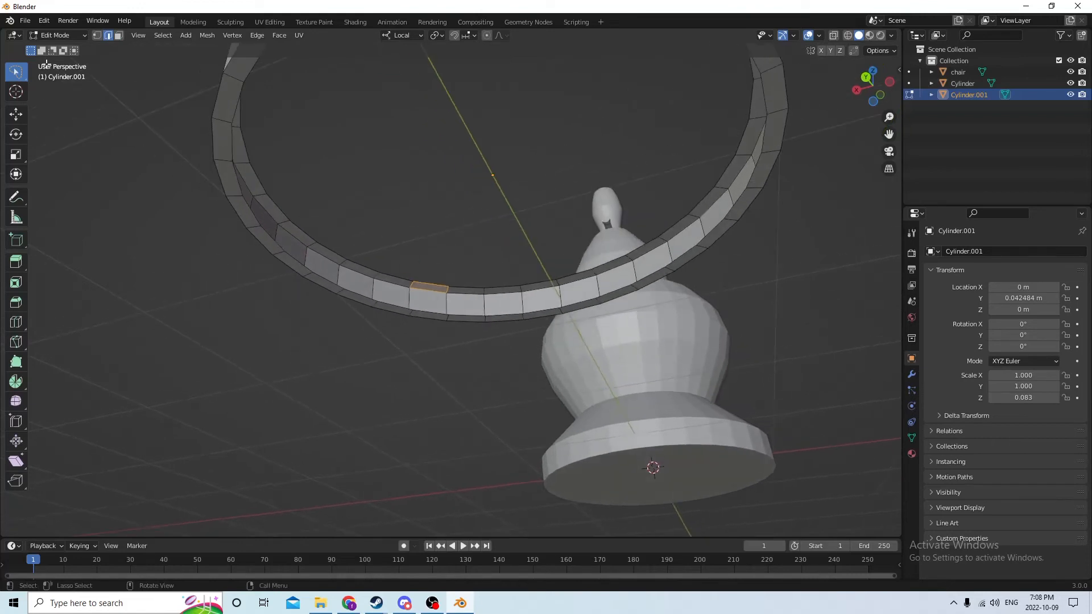
{"action": "left_click", "coordinate": [432, 284]}
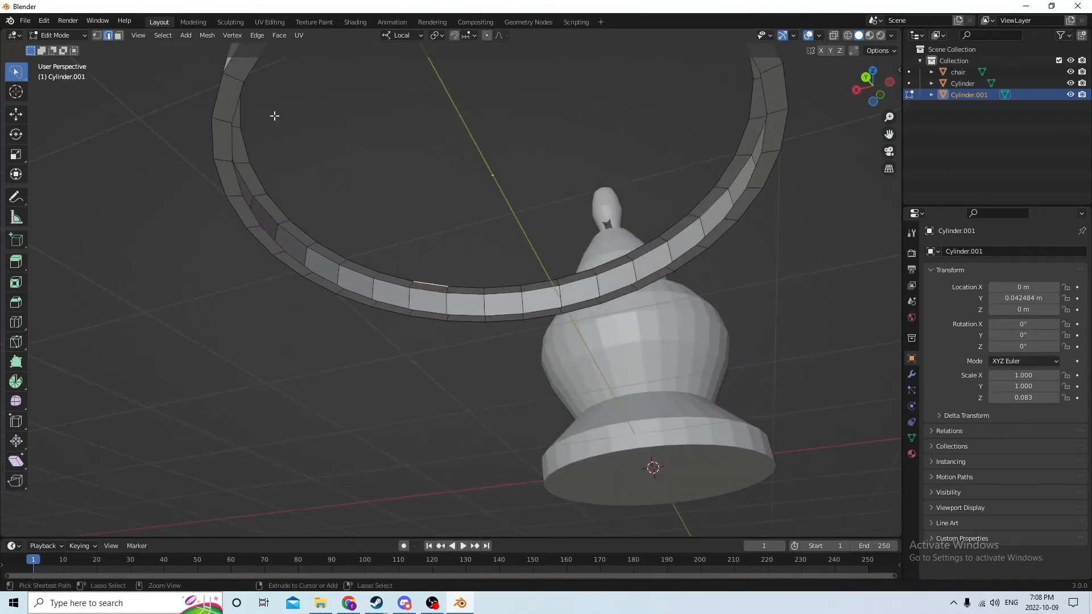
{"action": "left_click", "coordinate": [244, 152], "text": "ctrl"}
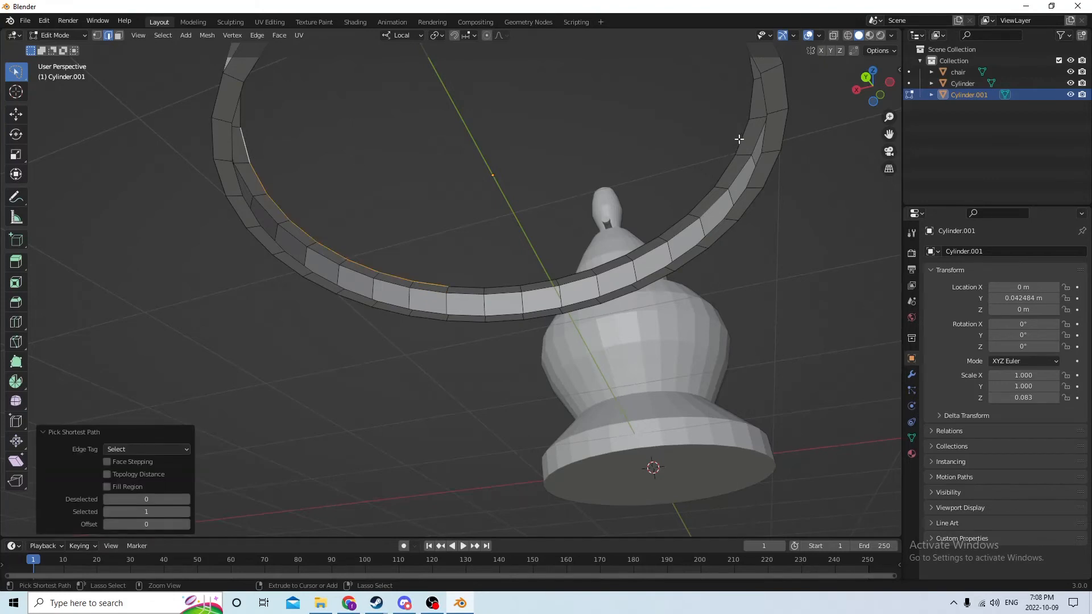
{"action": "left_click", "coordinate": [748, 99], "text": "ctrl"}
{"action": "left_click", "coordinate": [463, 288], "text": "ctrl"}
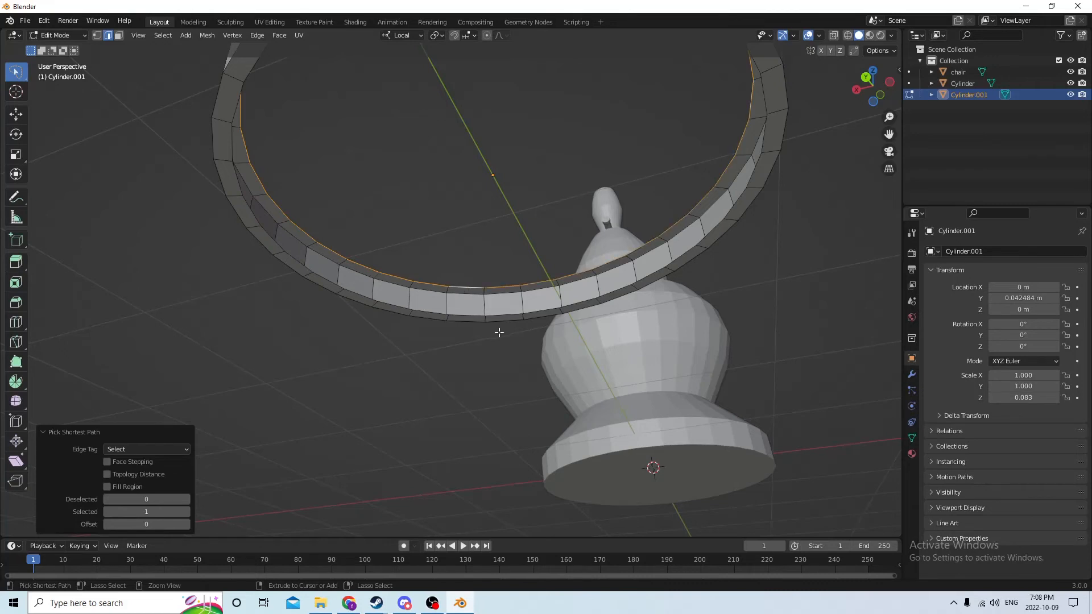
Add the ring's lower inner edge loop to the selection with shortest-path picks
{"action": "left_click", "coordinate": [464, 316], "text": "shift"}
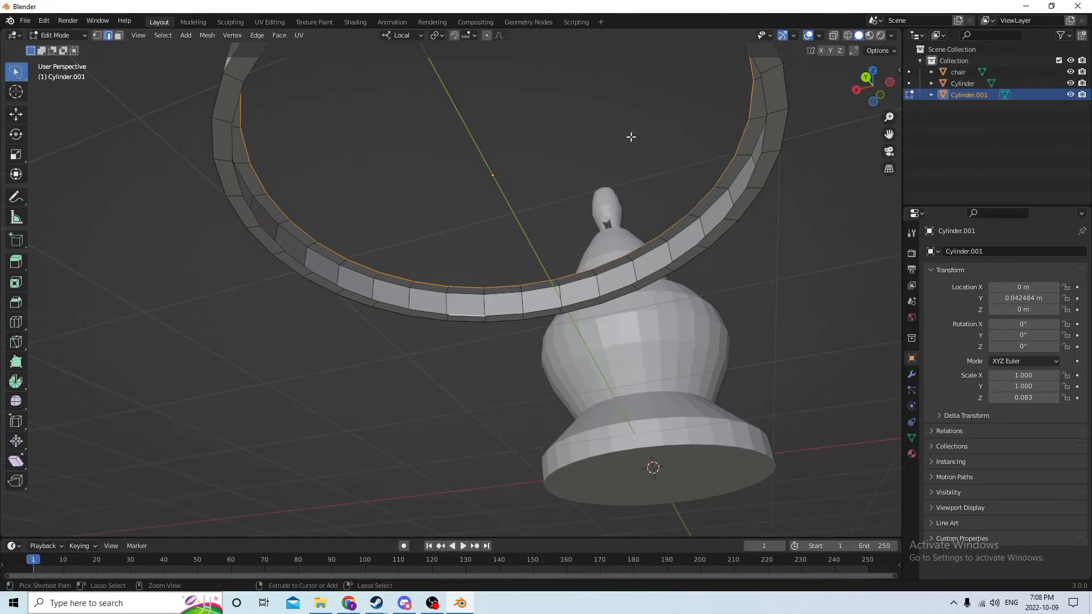
{"action": "left_click", "coordinate": [249, 71], "text": "ctrl"}
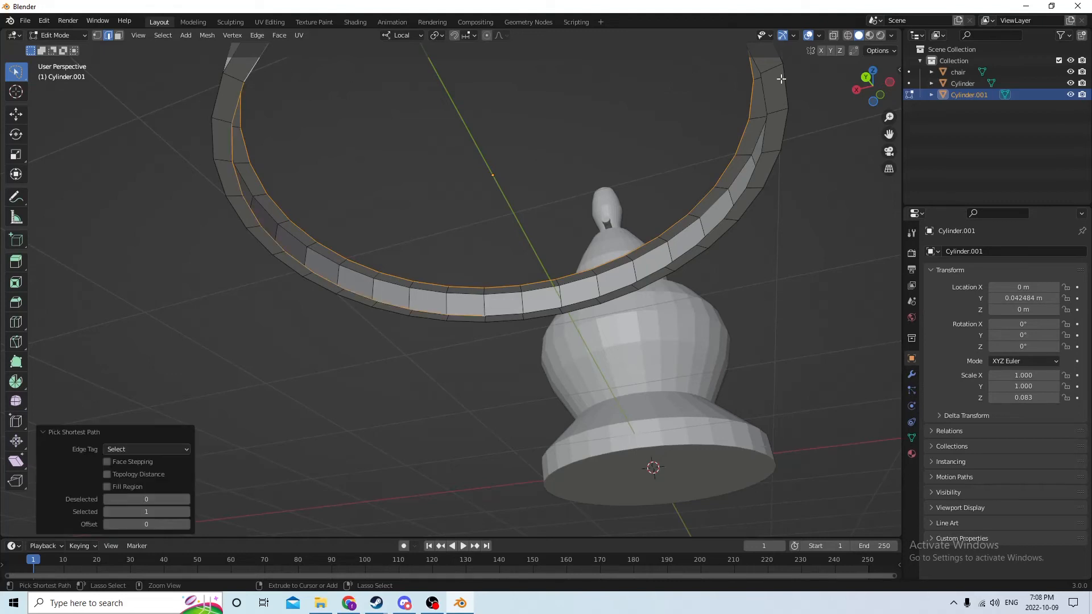
{"action": "left_click", "coordinate": [756, 66], "text": "ctrl"}
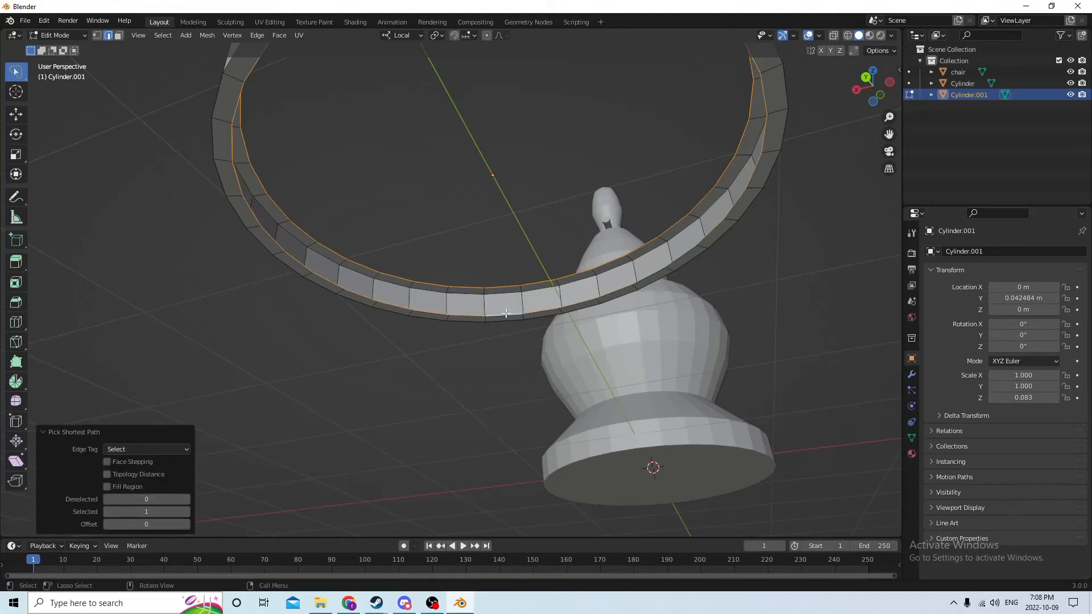
Try to fill between the two selected inner edge loops, and undo the fill
{"action": "key", "text": "f"}
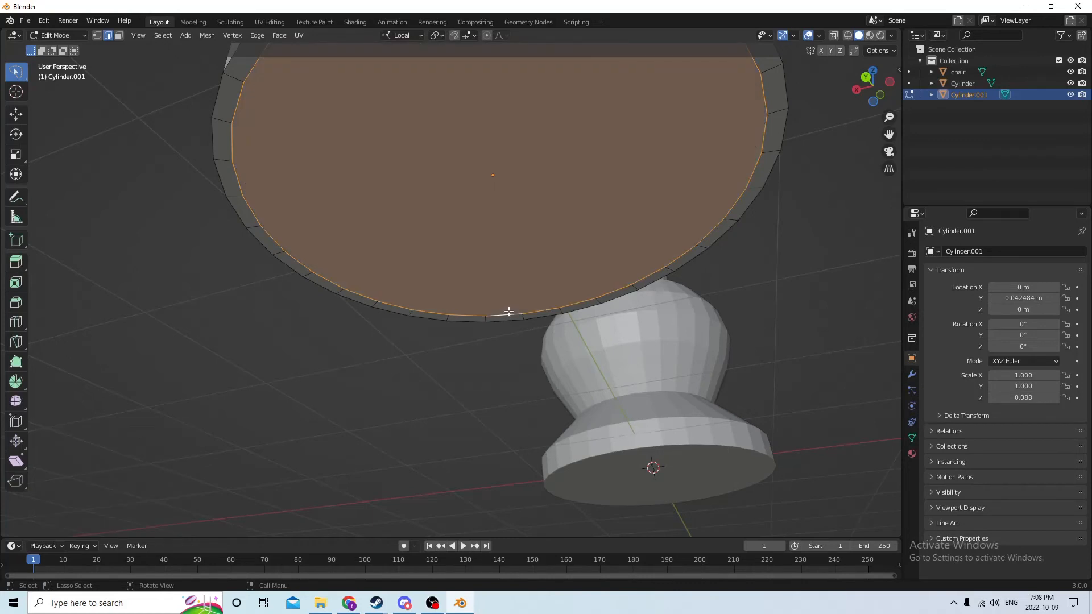
{"action": "left_click", "coordinate": [44, 20]}
{"action": "left_click", "coordinate": [55, 36]}
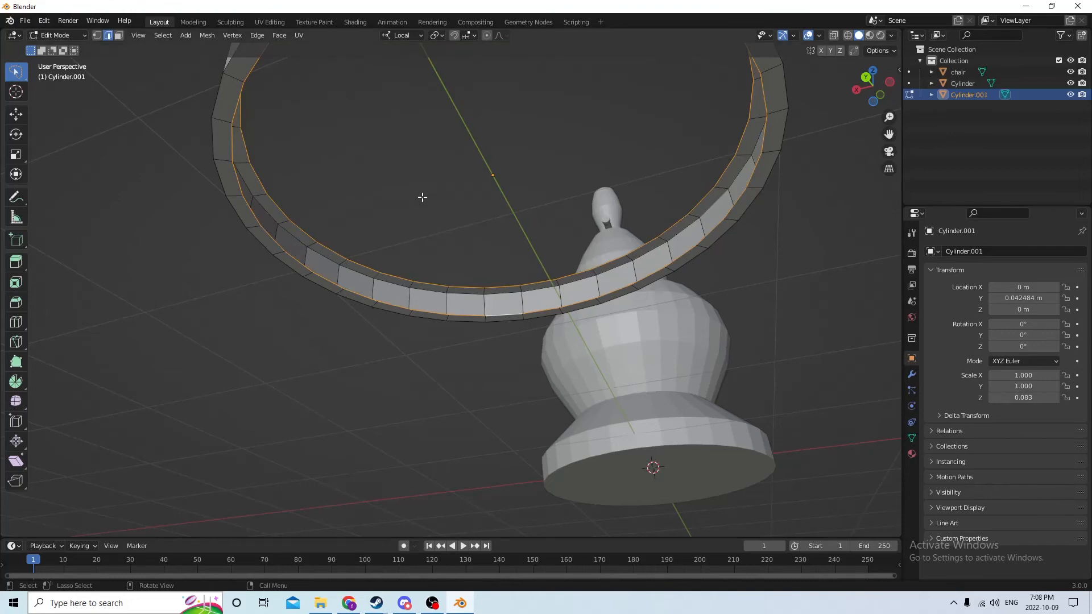
Fill two neighbouring inner wall faces between the ring's matching upper and lower inner edges
{"action": "middle_click_drag", "start_coordinate": [421, 195], "coordinate": [485, 196]}
{"action": "left_click", "coordinate": [455, 252]}
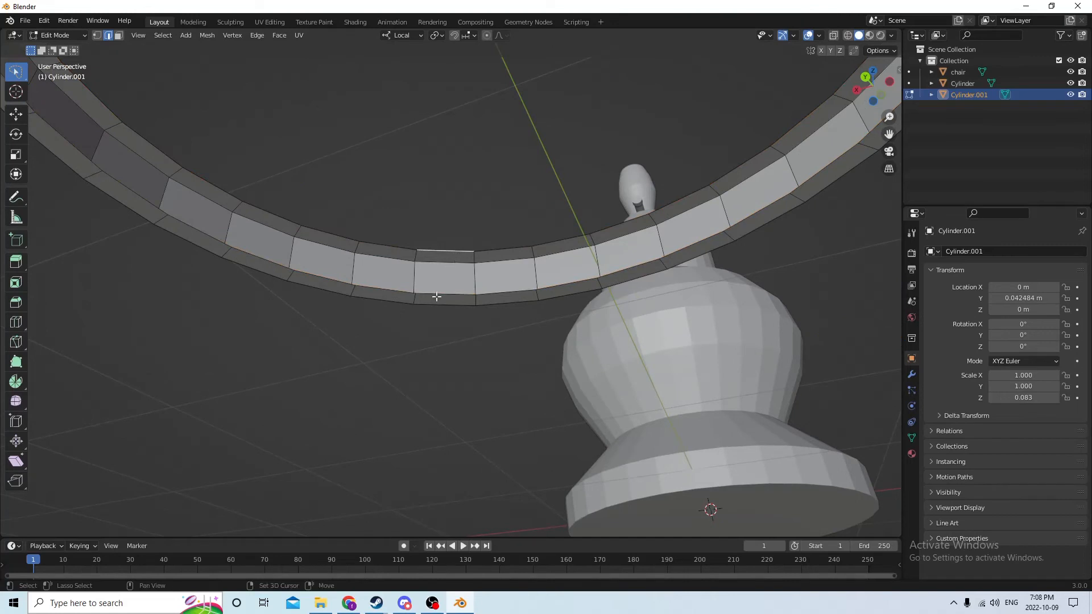
{"action": "left_click", "coordinate": [455, 293], "text": "shift"}
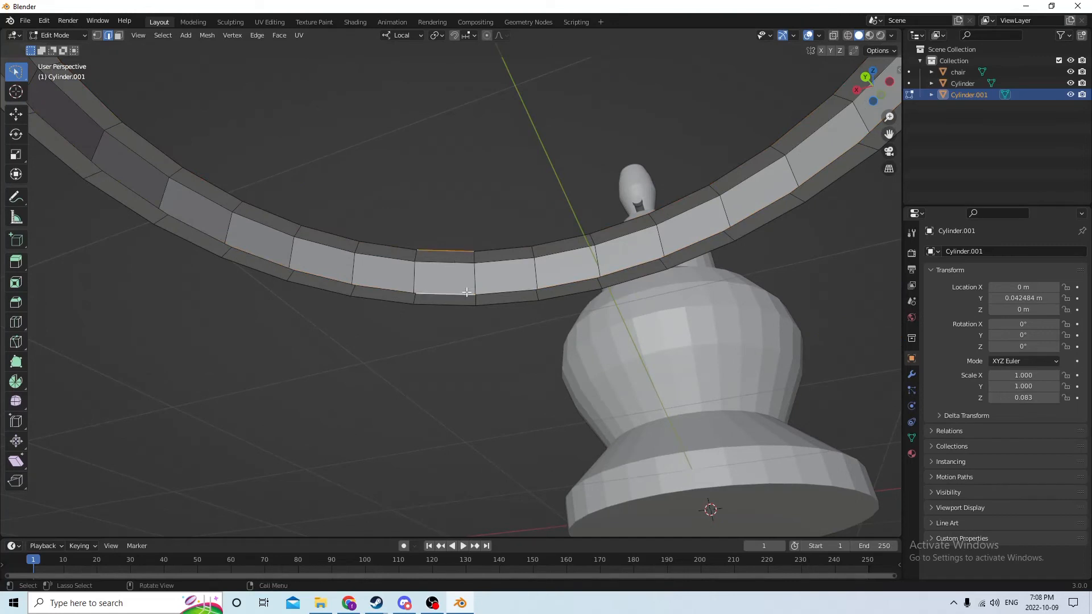
{"action": "left_click", "coordinate": [522, 248], "text": "shift"}
{"action": "left_click", "coordinate": [506, 293], "text": "shift"}
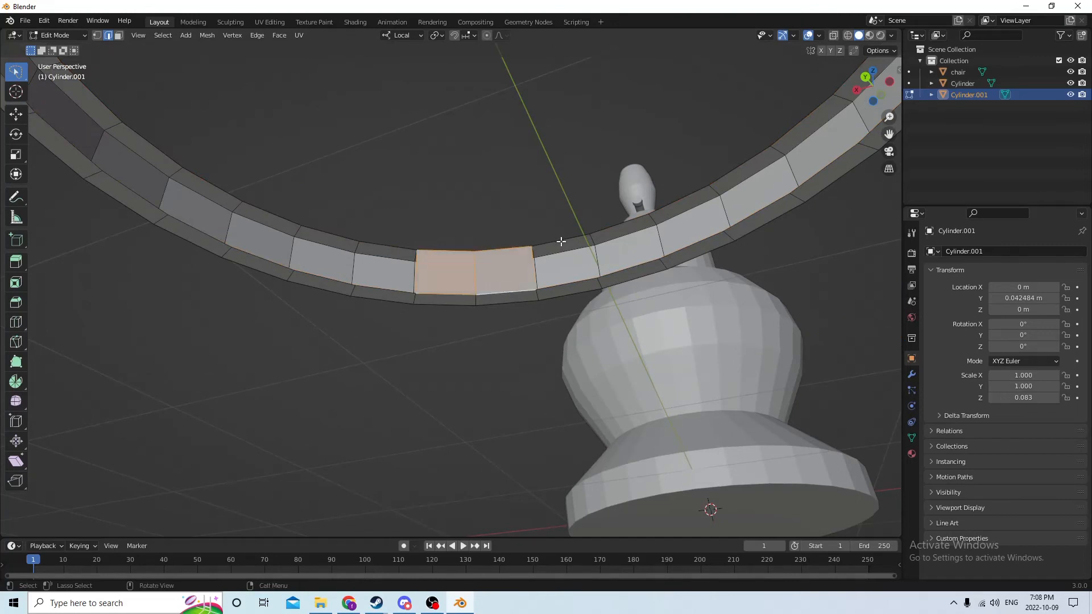
Continue the ring's inner wall by filling the next two gaps between the upper and lower inner edges
{"action": "left_click", "coordinate": [561, 242]}
{"action": "left_click", "coordinate": [556, 284], "text": "shift"}
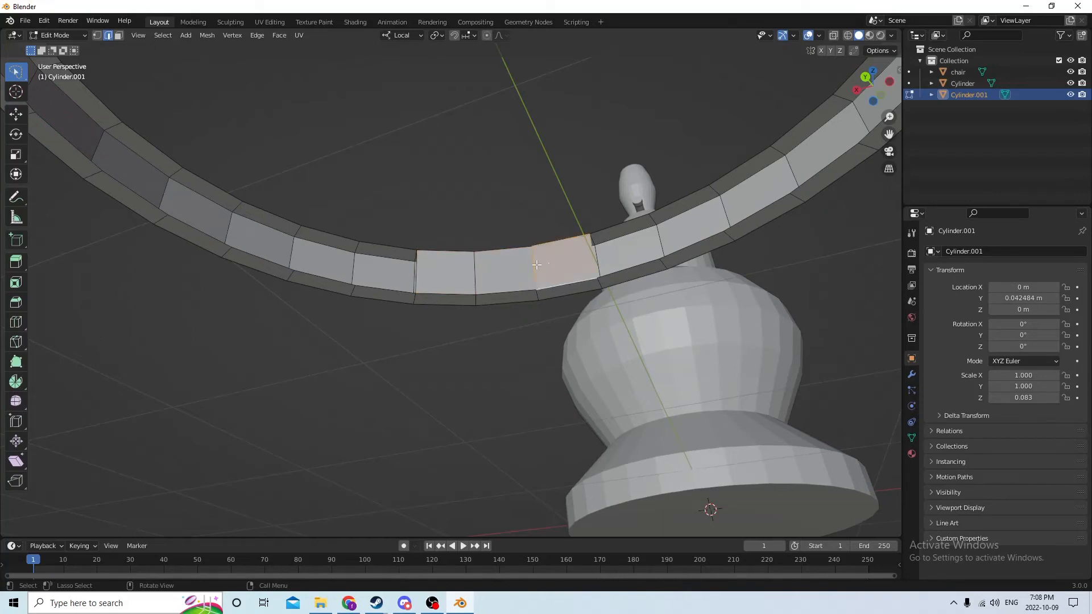
{"action": "left_click", "coordinate": [498, 268]}
{"action": "left_click", "coordinate": [616, 228]}
{"action": "left_click", "coordinate": [622, 271], "text": "shift"}
{"action": "key", "text": "f"}
{"action": "mouse_move", "coordinate": [640, 229]}
{"action": "middle_mouse_down"}
{"action": "mouse_move", "coordinate": [641, 247]}
{"action": "mouse_move", "coordinate": [609, 215]}
{"action": "mouse_move", "coordinate": [619, 228]}
{"action": "middle_mouse_up"}
{"action": "scroll", "coordinate": [646, 229], "scroll_direction": "down", "scroll_amount": 2}
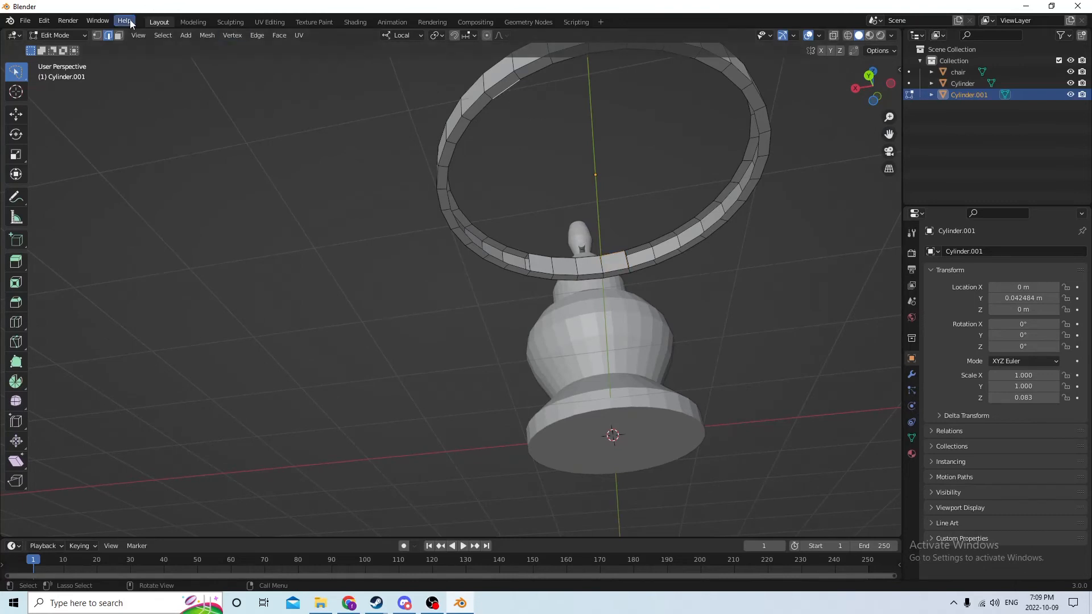
Switch to face selection and select the loop of faces on the ring's underside with shortest-path picks
{"action": "left_click", "coordinate": [118, 35]}
{"action": "left_click", "coordinate": [499, 101]}
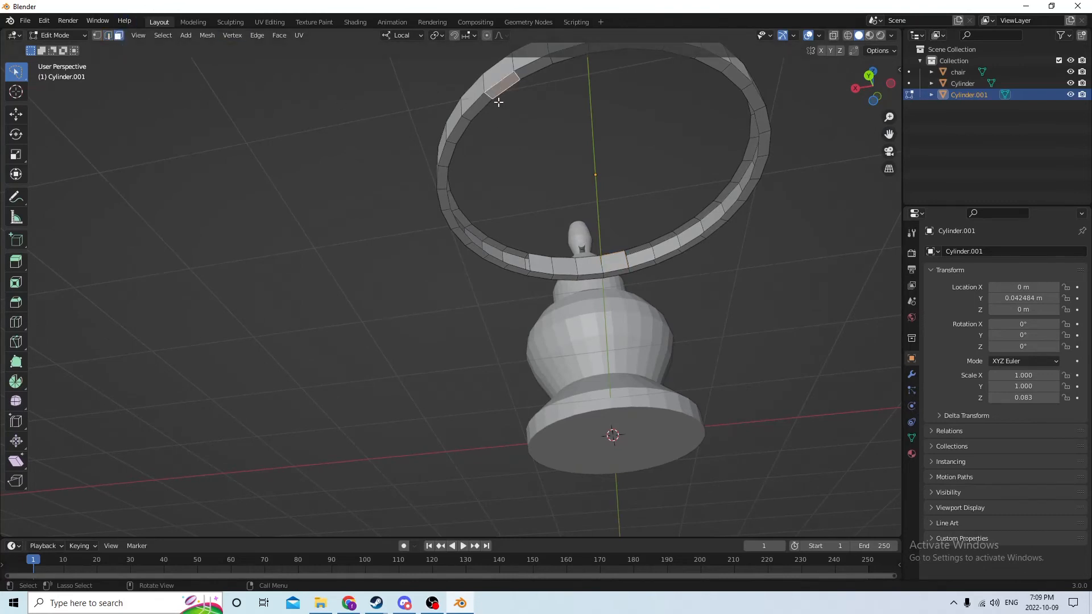
{"action": "left_click", "coordinate": [480, 108], "text": "shift"}
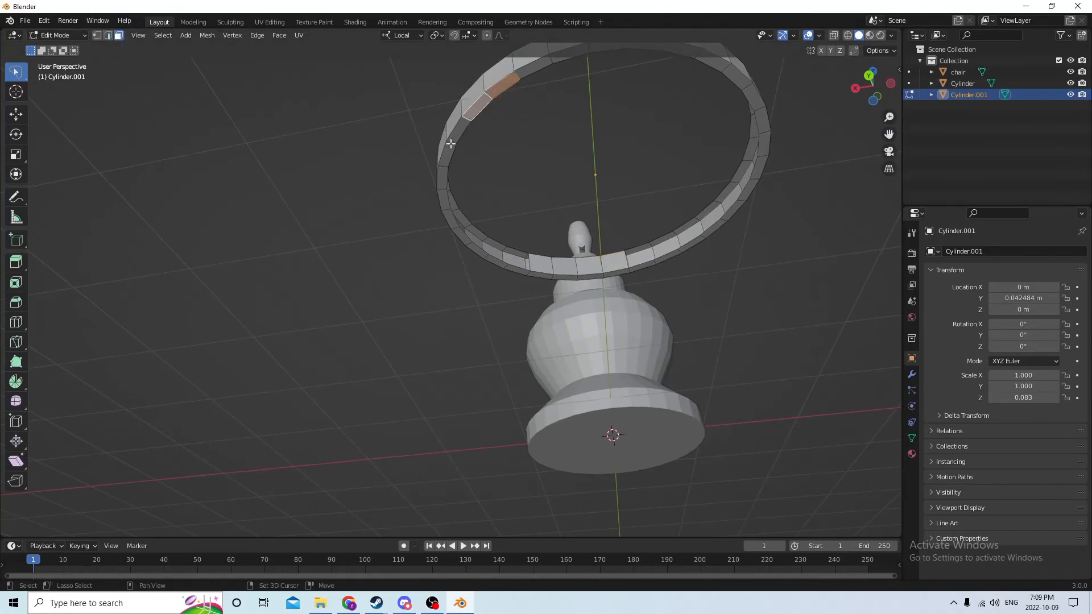
{"action": "left_click", "coordinate": [455, 135], "text": "shift"}
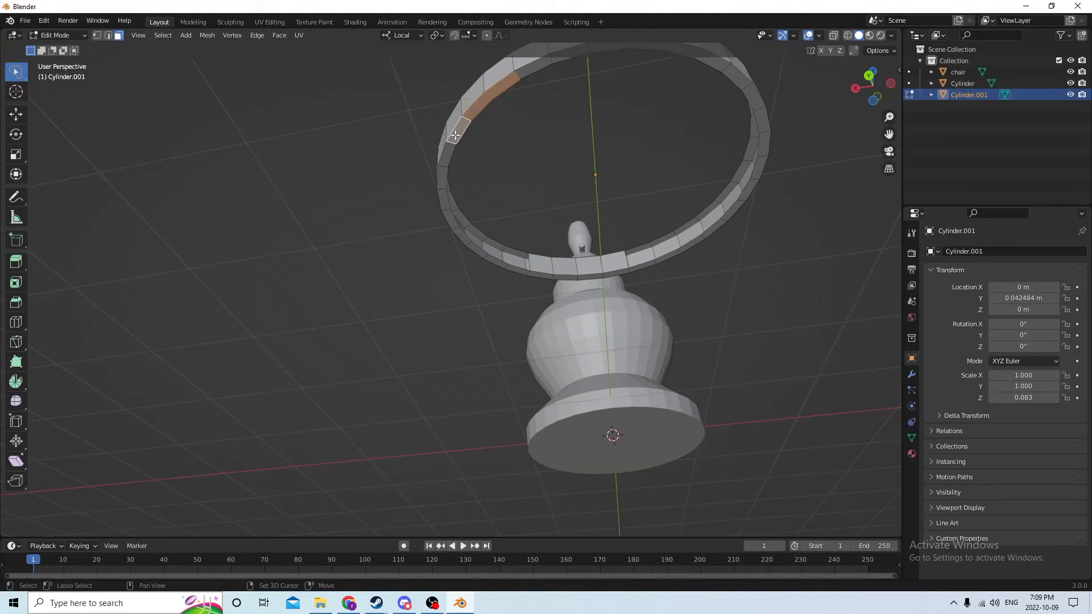
{"action": "left_click", "coordinate": [511, 270], "text": "ctrl"}
{"action": "left_click", "coordinate": [763, 144], "text": "ctrl"}
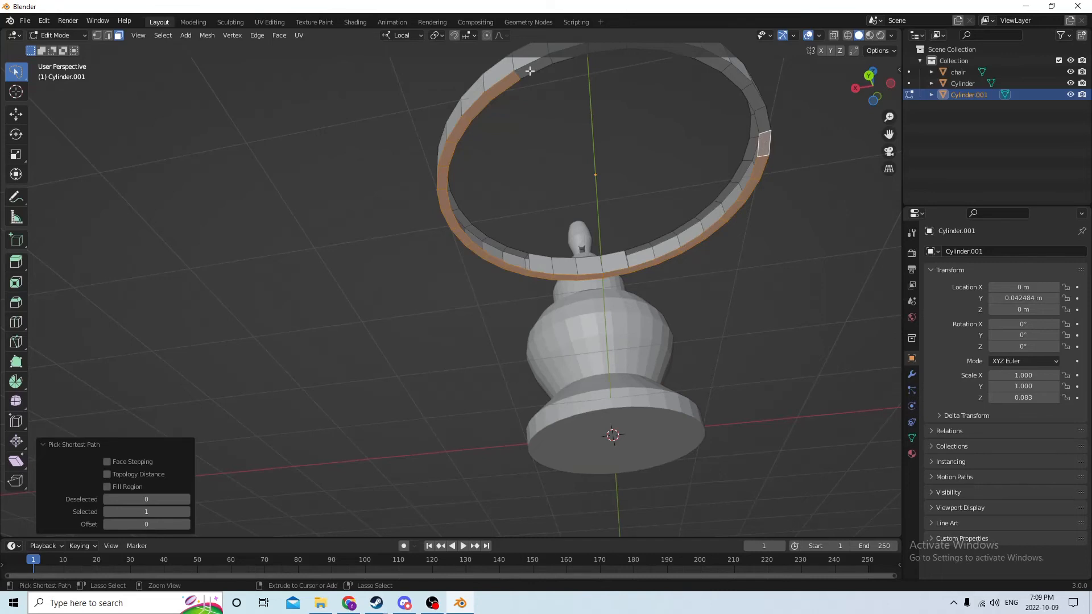
{"action": "middle_click_drag", "start_coordinate": [622, 107], "coordinate": [587, 225]}
Extrude the ring's bottom faces downward about 0.0049 m and scale them by about 1.070, then 1.004
{"action": "key", "text": "e"}
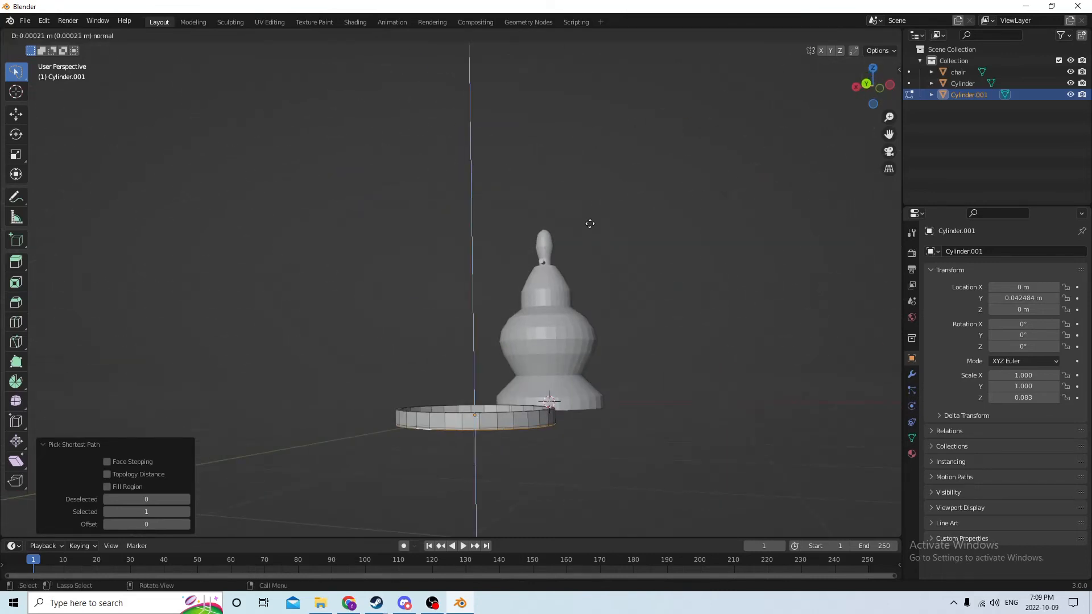
{"action": "left_click", "coordinate": [598, 261]}
{"action": "key", "text": "s"}
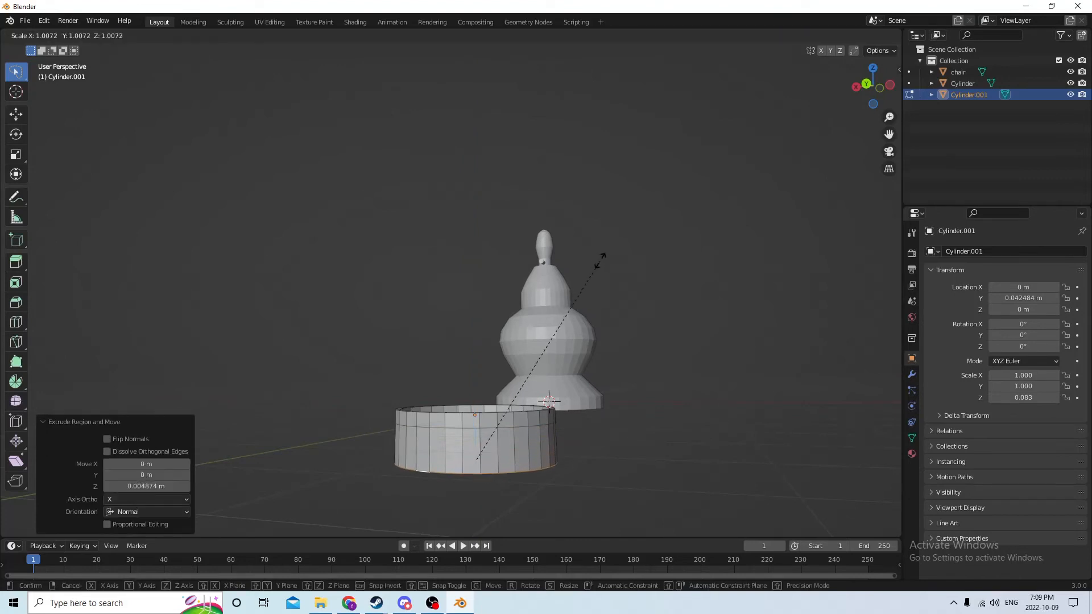
{"action": "left_click", "coordinate": [608, 247]}
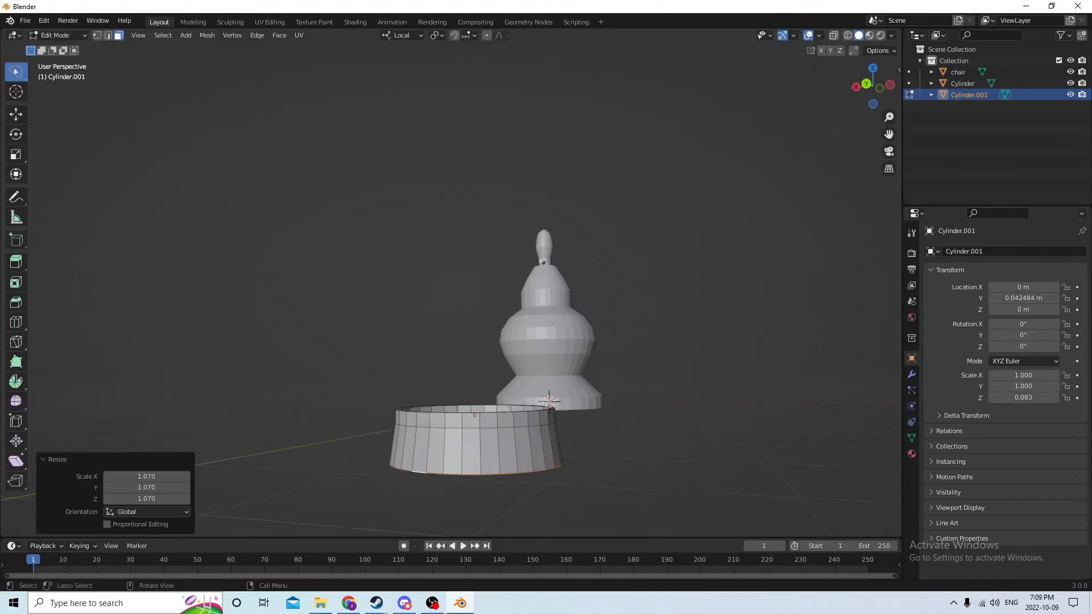
{"action": "key", "text": "s"}
{"action": "left_click", "coordinate": [604, 245]}
Extrude the bottom rim downward again by about 0.0047 m and widen it by a scale of about 1.072
{"action": "key", "text": "e"}
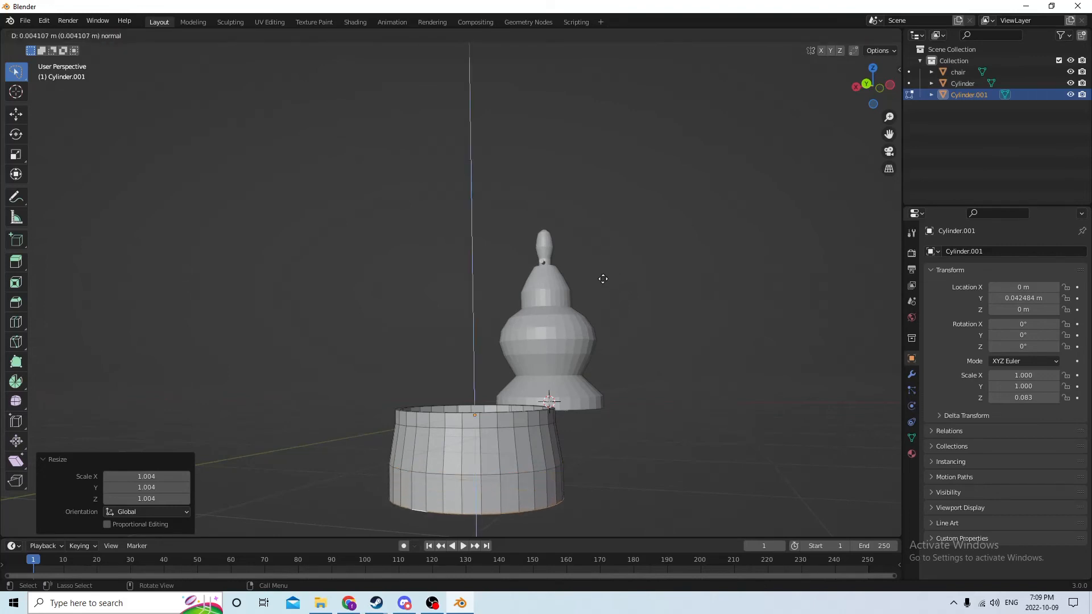
{"action": "left_click", "coordinate": [603, 284]}
{"action": "key", "text": "s"}
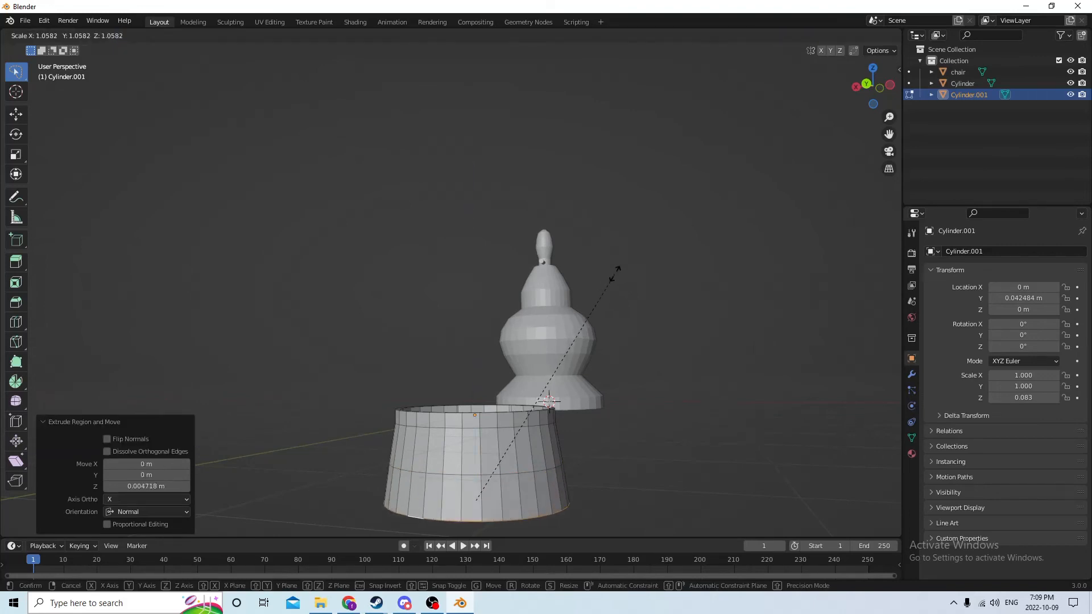
{"action": "left_click", "coordinate": [619, 272]}
{"action": "key", "text": "s"}
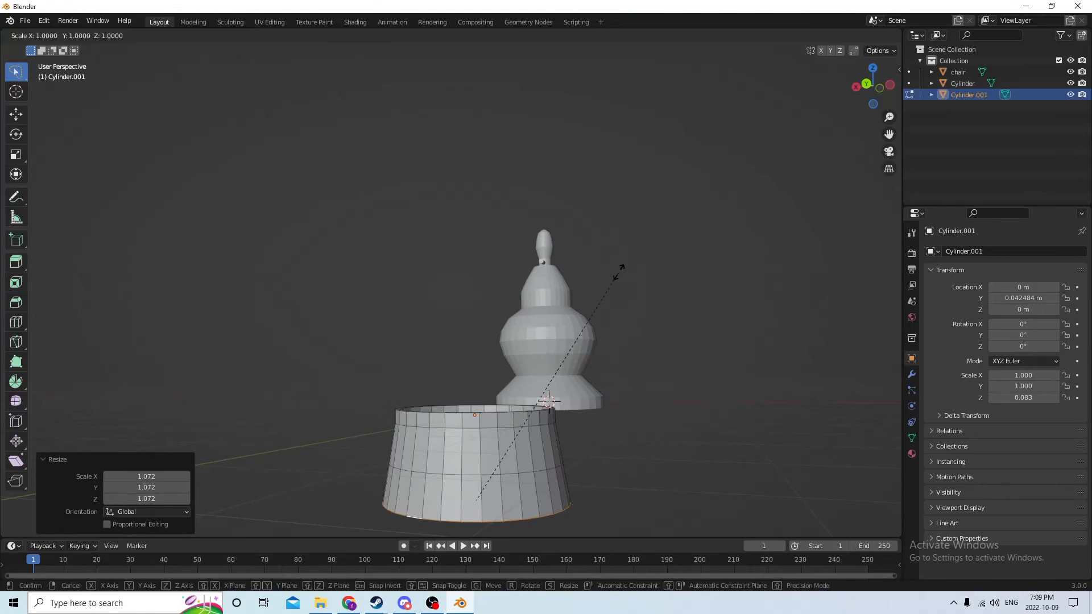
{"action": "right_click", "coordinate": [619, 273]}
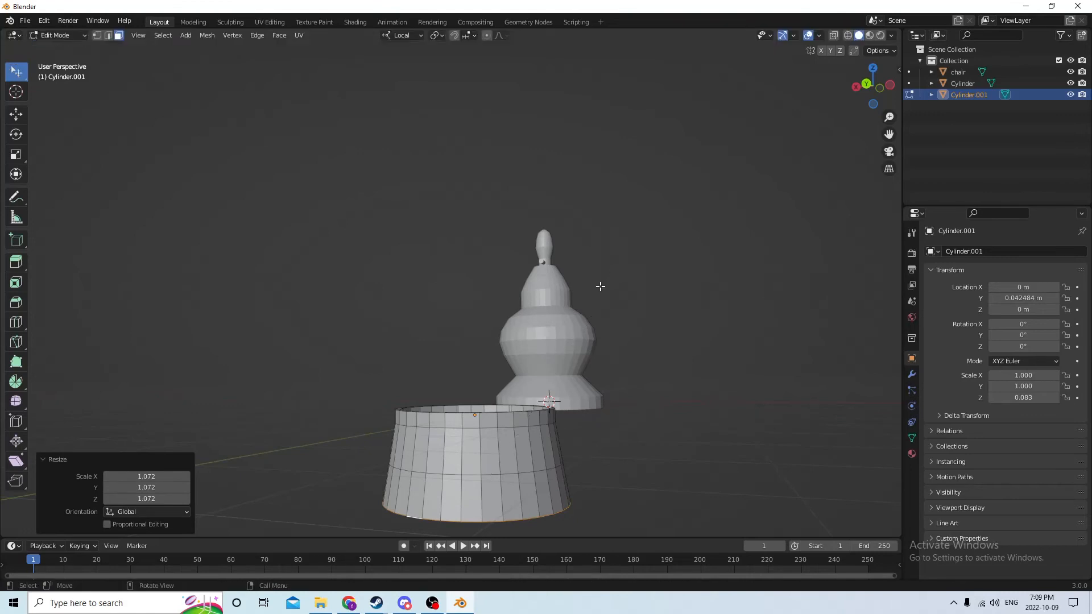
Extrude the bottom rim a third time by about 0.0052 m and scale it to finish the flared shade
{"action": "key", "text": "w"}
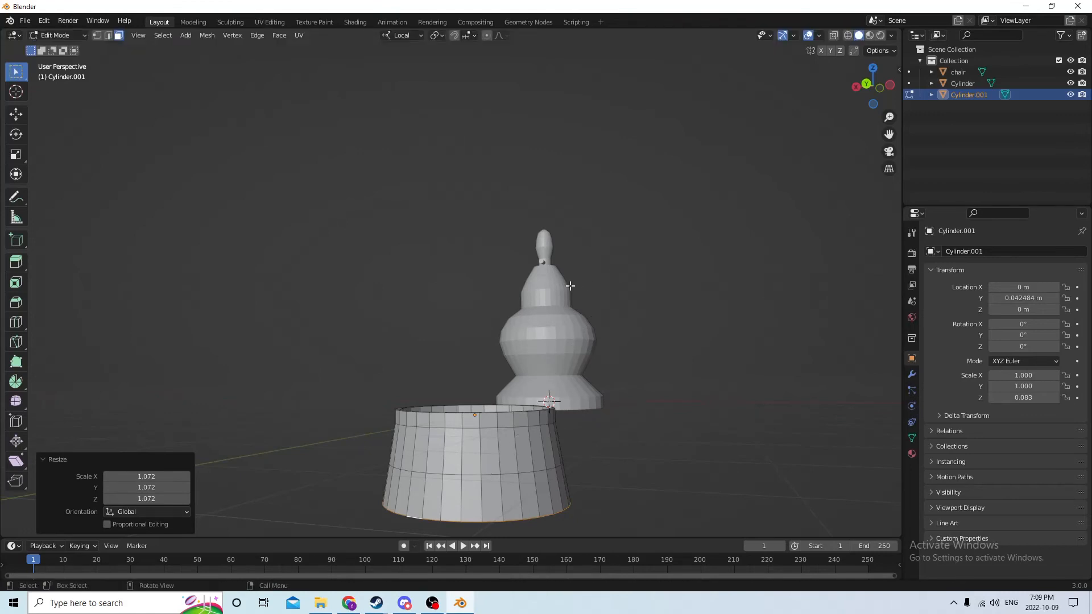
{"action": "key", "text": "g"}
{"action": "key", "text": "z"}
{"action": "key", "text": "z"}
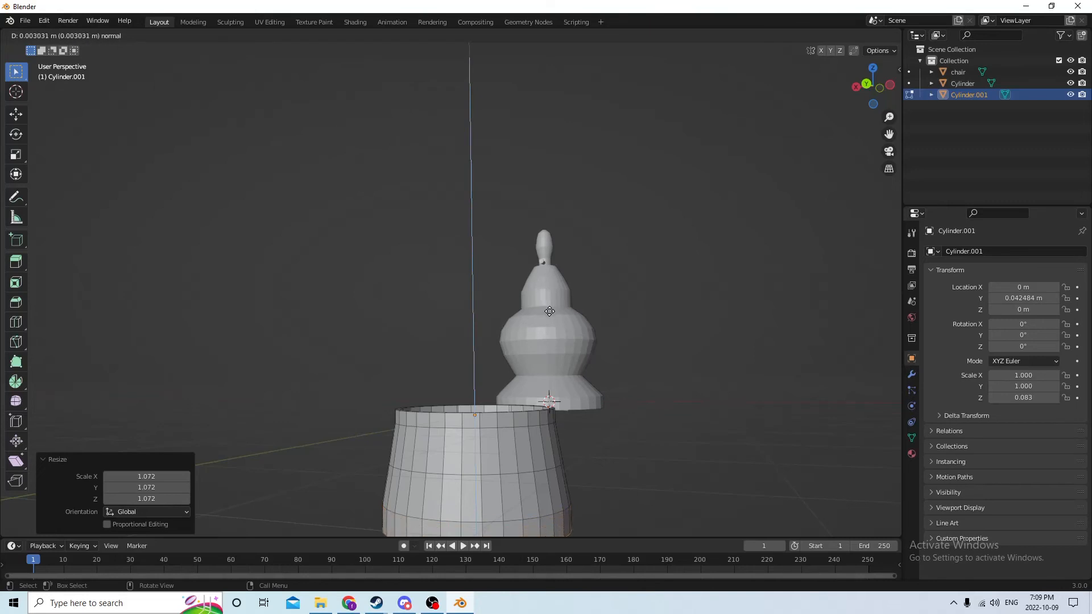
{"action": "left_click", "coordinate": [549, 327]}
{"action": "middle_click_drag", "start_coordinate": [549, 327], "coordinate": [586, 265]}
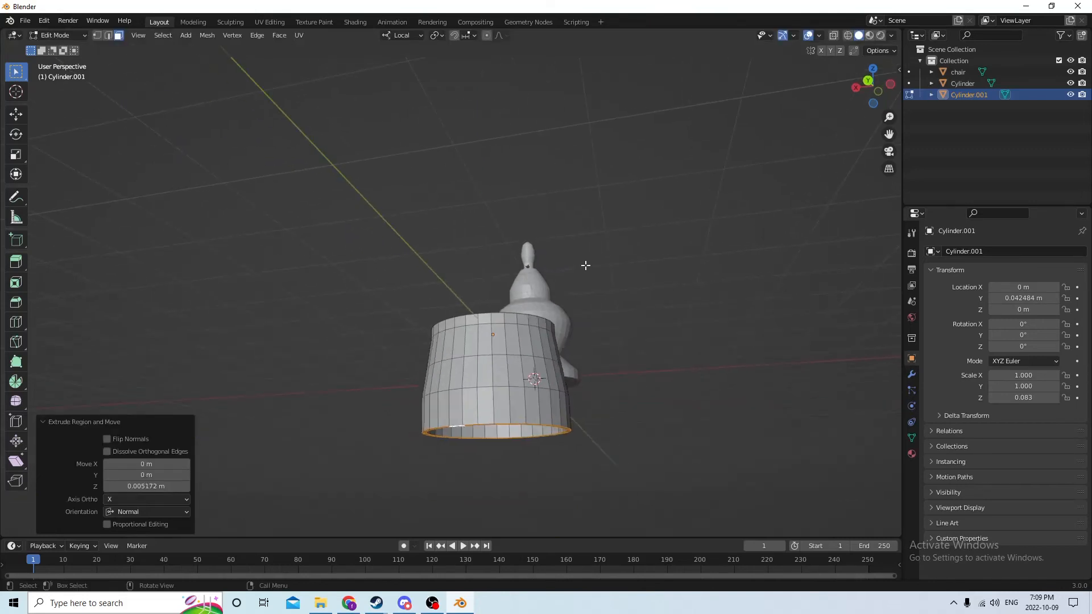
{"action": "scroll", "coordinate": [585, 265], "scroll_direction": "up", "scroll_amount": 2}
{"action": "key", "text": "s"}
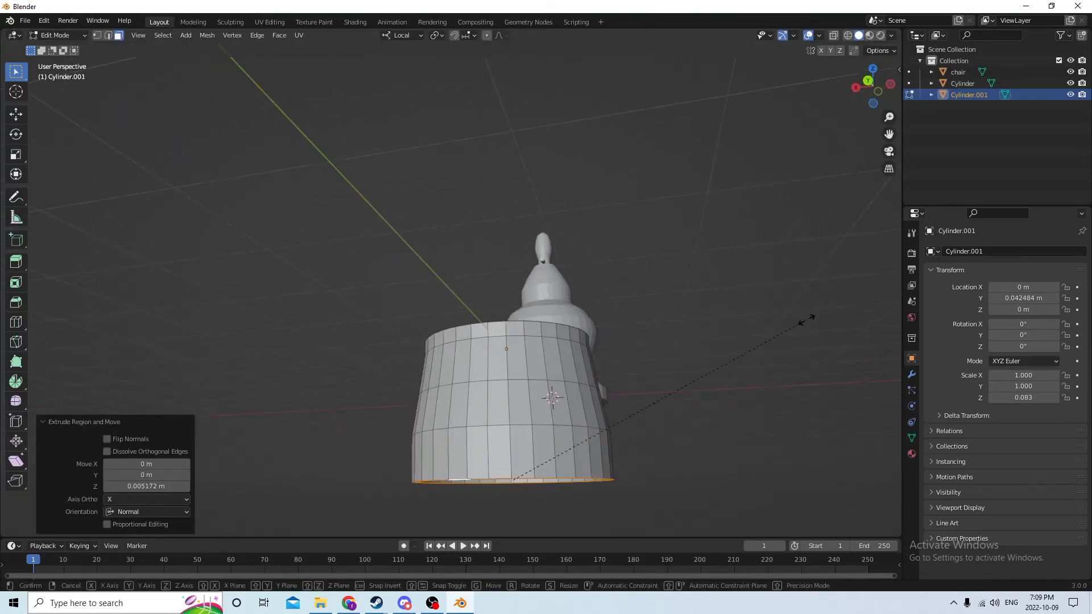
{"action": "left_click", "coordinate": [824, 294]}
Return to Object Mode and move the shade over the lamp base to about Y 0.0005 m and Z 0.0414 m
{"action": "middle_click_drag", "start_coordinate": [824, 292], "coordinate": [851, 222]}
{"action": "left_click", "coordinate": [759, 224]}
{"action": "middle_click_drag", "start_coordinate": [759, 224], "coordinate": [586, 353]}
{"action": "key", "text": "Tab"}
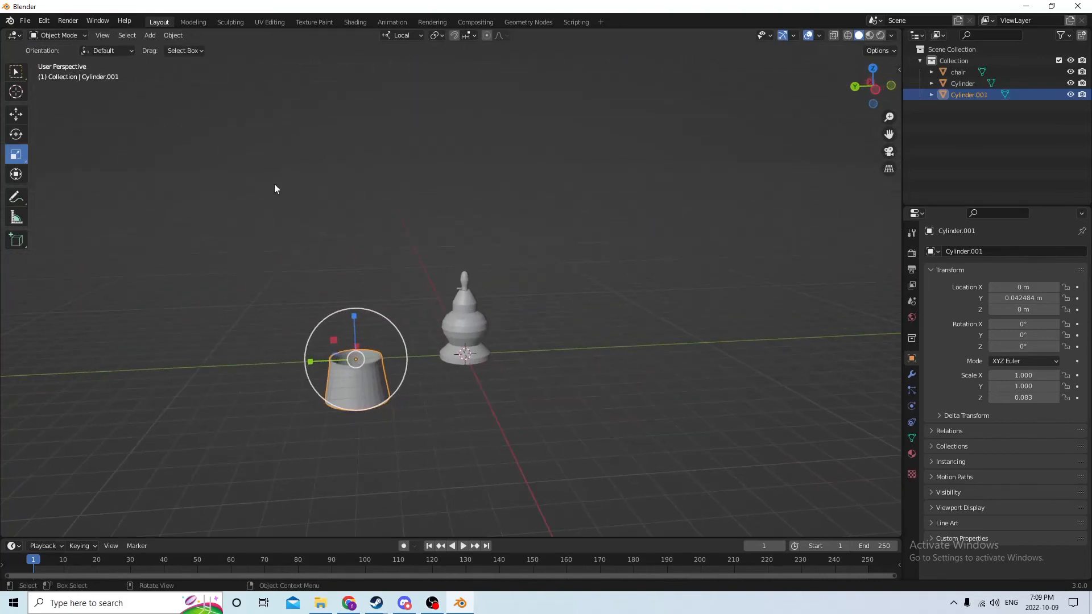
{"action": "left_click", "coordinate": [16, 115]}
{"action": "scroll", "coordinate": [336, 315], "scroll_direction": "up", "scroll_amount": 1}
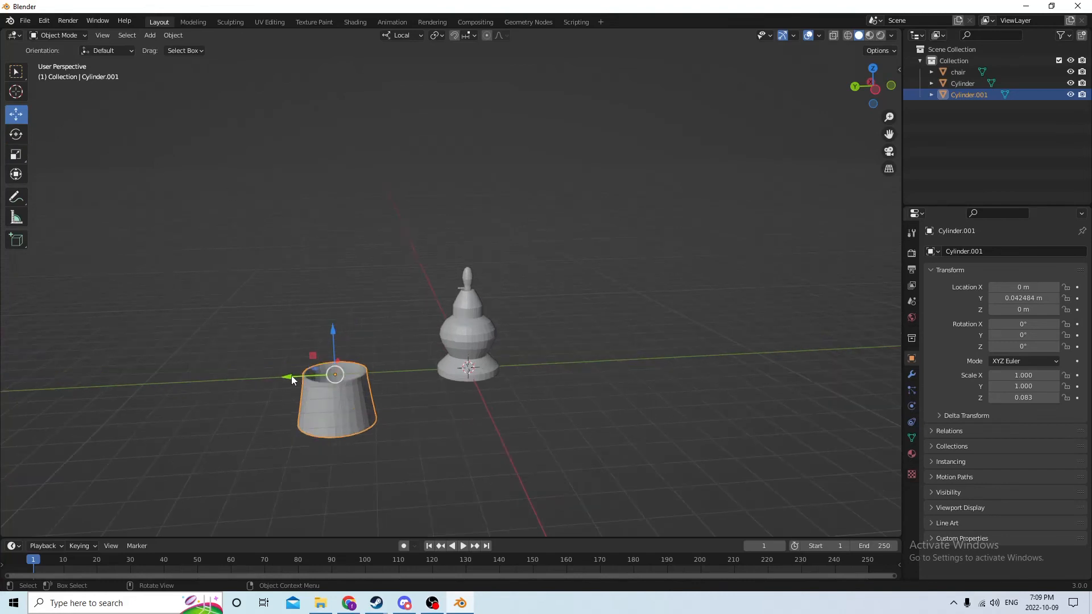
{"action": "left_click_drag", "start_coordinate": [291, 376], "coordinate": [482, 199]}
{"action": "middle_click_drag", "start_coordinate": [483, 199], "coordinate": [525, 177]}
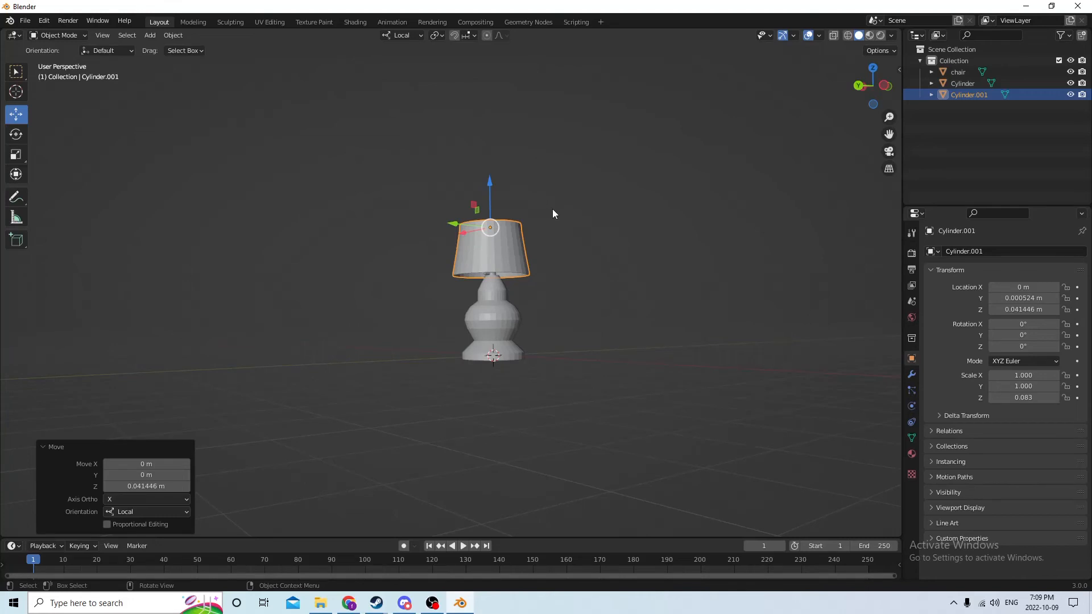
Switch the viewport shading to Material Preview and show the shade's material settings
{"action": "middle_click_drag", "start_coordinate": [503, 214], "coordinate": [266, 248]}
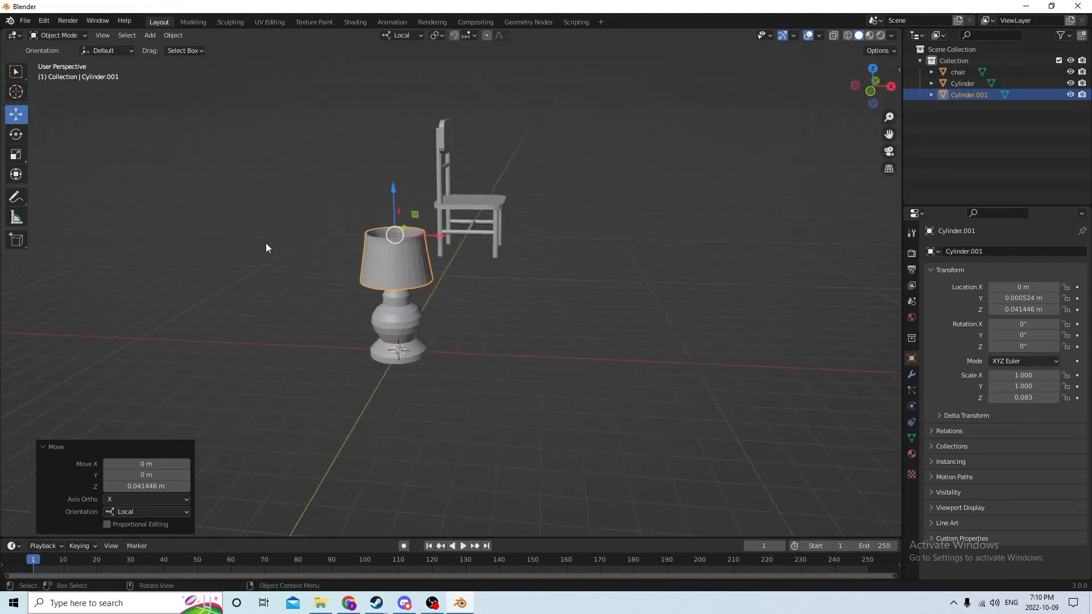
{"action": "scroll", "coordinate": [296, 244], "scroll_direction": "up", "scroll_amount": 4}
{"action": "middle_click_drag", "start_coordinate": [339, 245], "coordinate": [478, 187]}
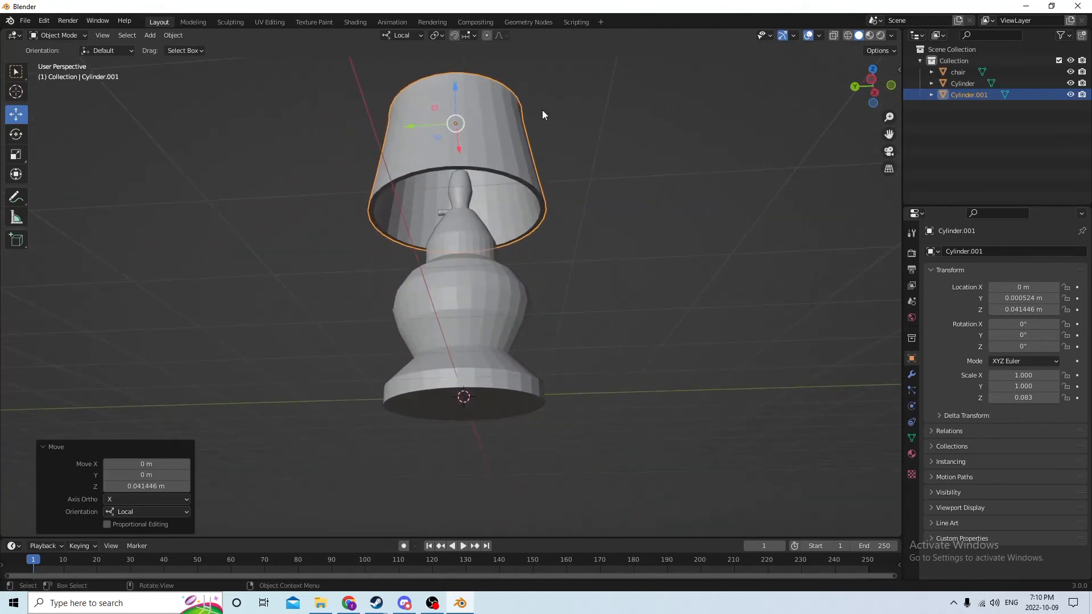
{"action": "middle_click_drag", "start_coordinate": [562, 179], "coordinate": [529, 177]}
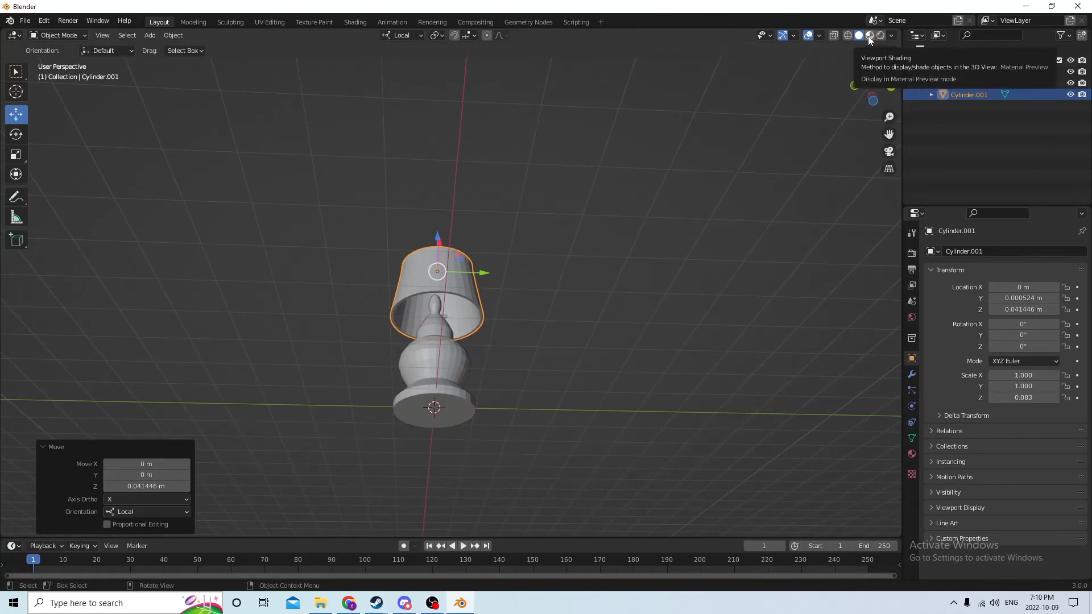
{"action": "left_click", "coordinate": [912, 455]}
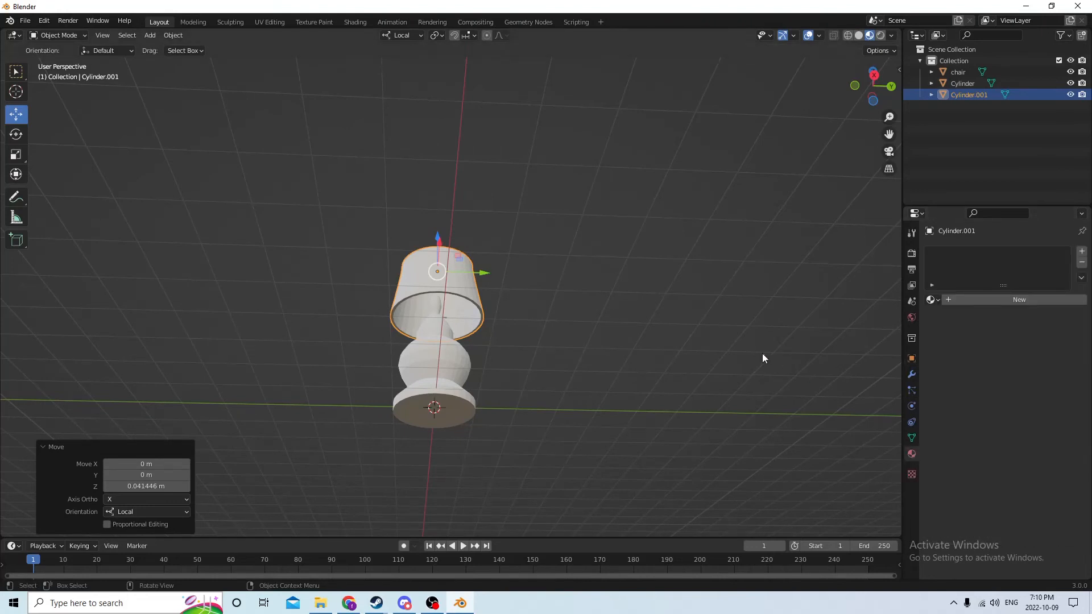
{"action": "middle_click_drag", "start_coordinate": [762, 358], "coordinate": [701, 414]}
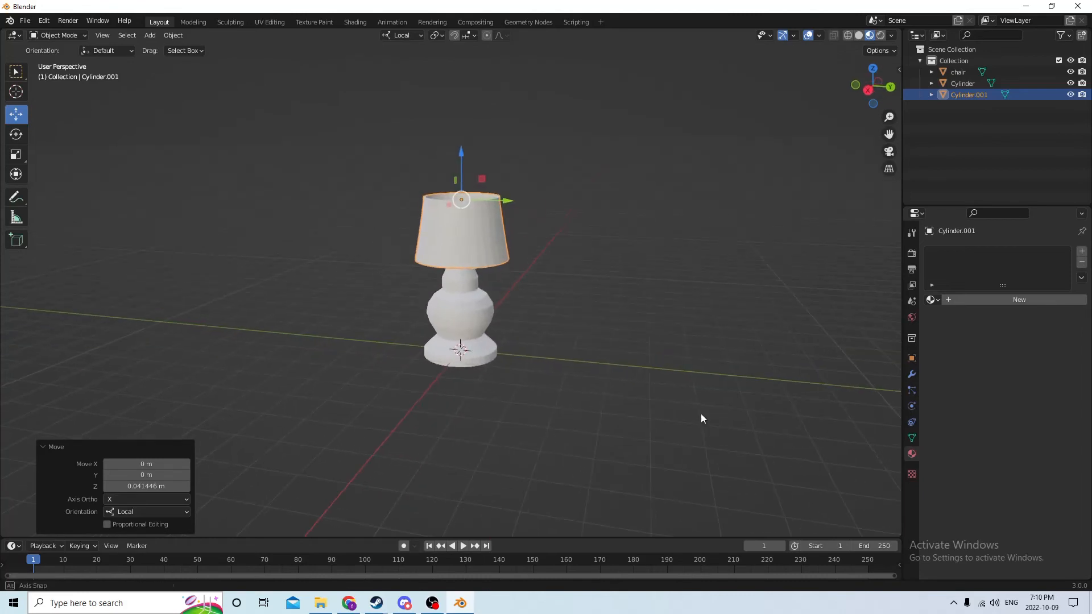
Open the lamp base in Edit Mode and give it a new material with a bright green base colour
{"action": "left_click", "coordinate": [641, 325]}
{"action": "left_click", "coordinate": [465, 308]}
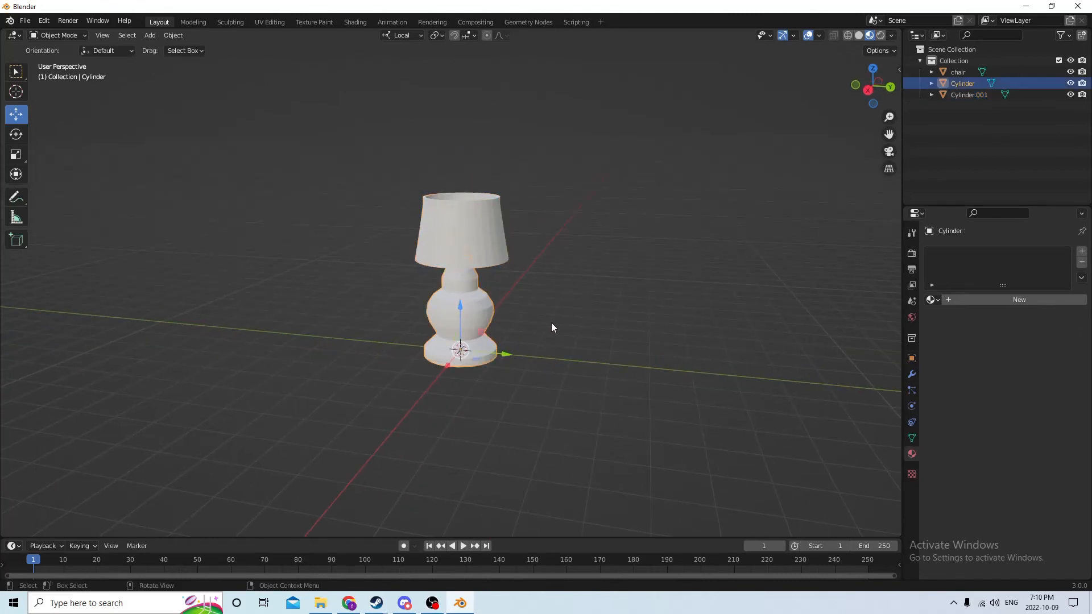
{"action": "key", "text": "Tab"}
{"action": "middle_click_drag", "start_coordinate": [578, 317], "coordinate": [605, 305]}
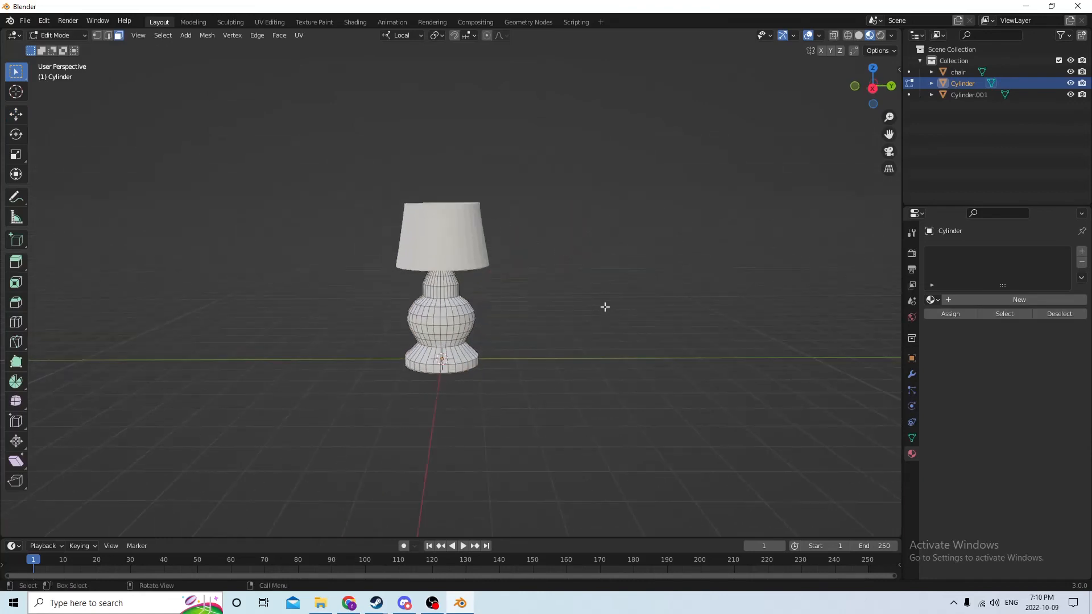
{"action": "left_click", "coordinate": [1028, 300]}
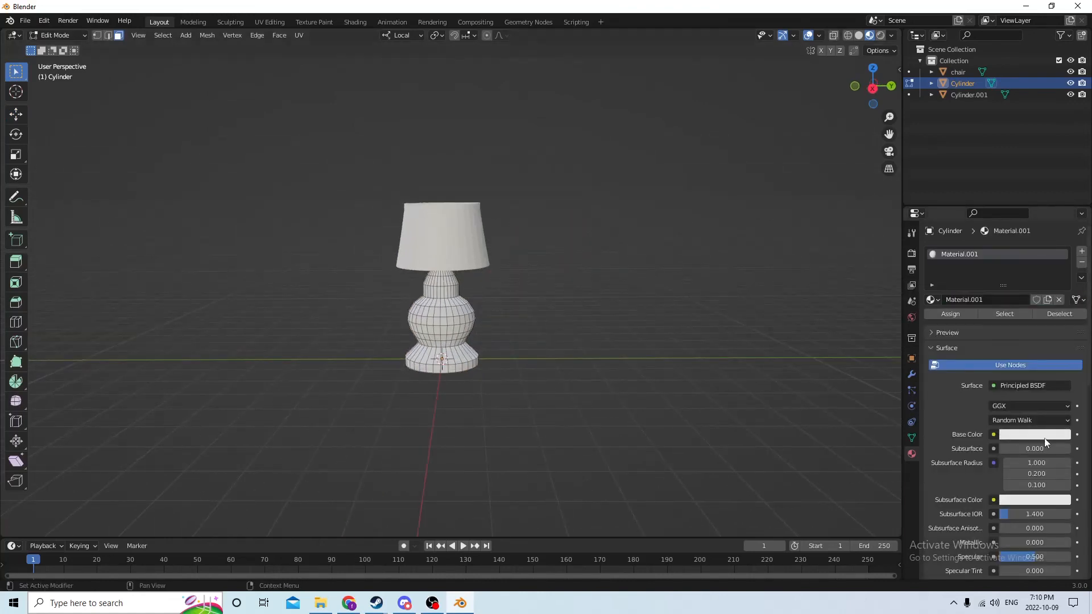
{"action": "left_click", "coordinate": [1044, 437]}
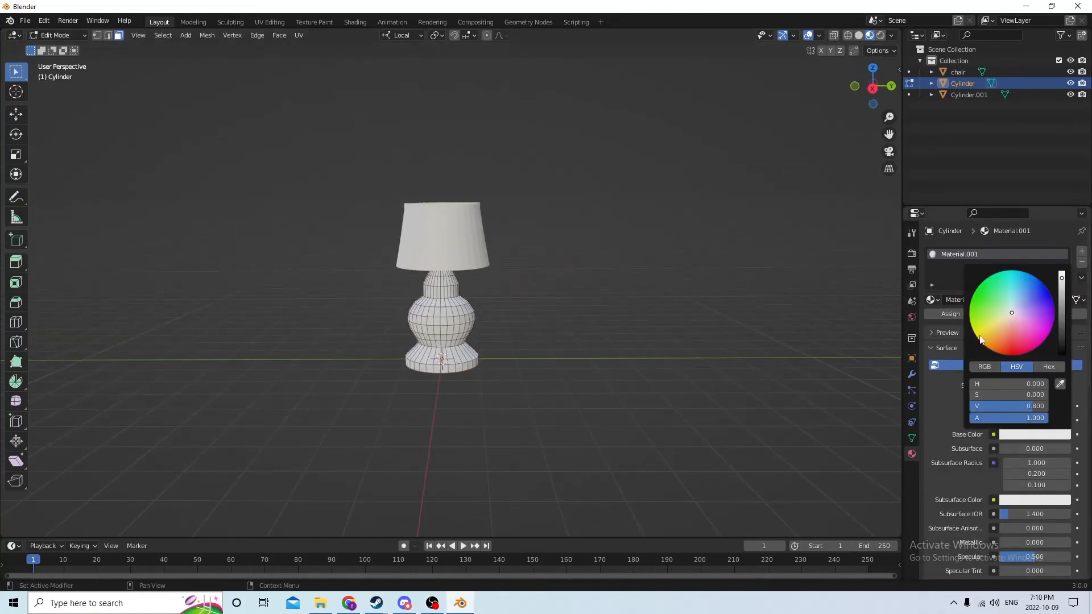
{"action": "left_click", "coordinate": [975, 316]}
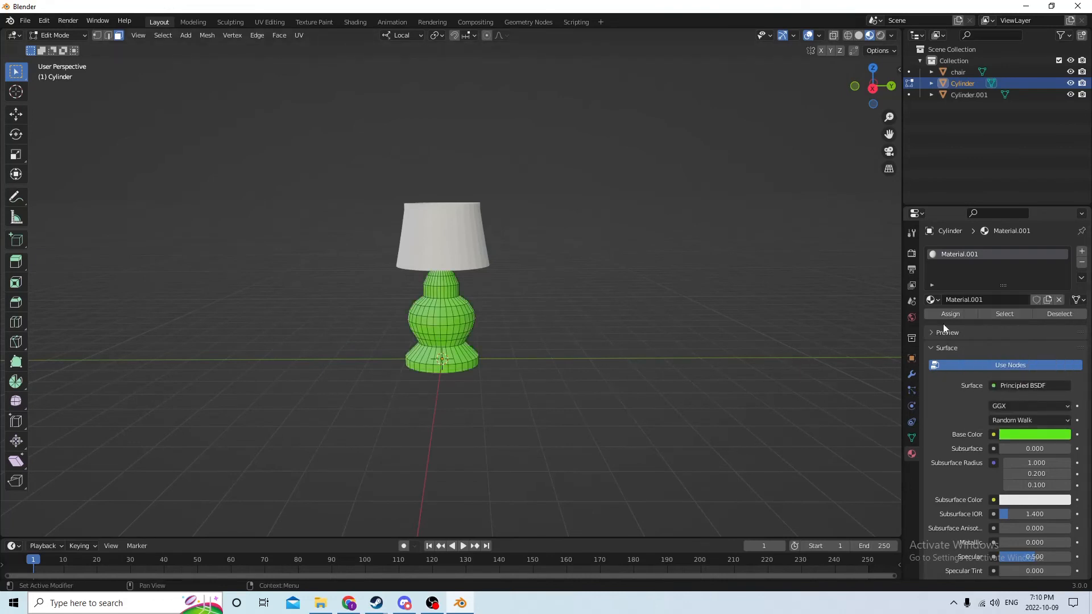
Select the small switch on the lamp's neck and assign it a new material with a near-black base colour
{"action": "scroll", "coordinate": [607, 367], "scroll_direction": "up", "scroll_amount": 6}
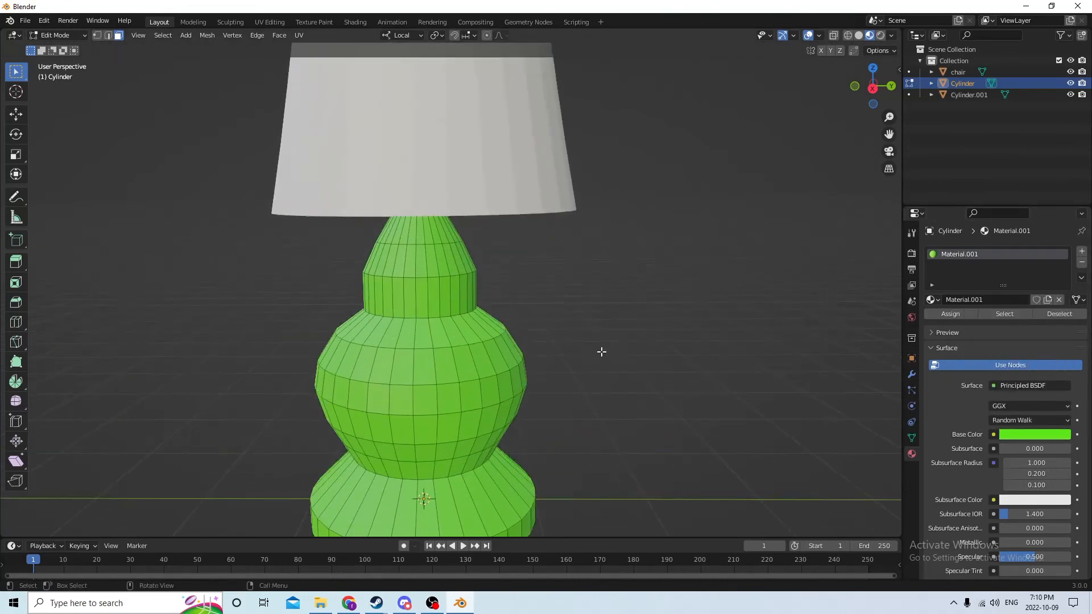
{"action": "middle_click_drag", "start_coordinate": [601, 351], "coordinate": [649, 315]}
{"action": "middle_click_drag", "start_coordinate": [739, 346], "coordinate": [703, 361]}
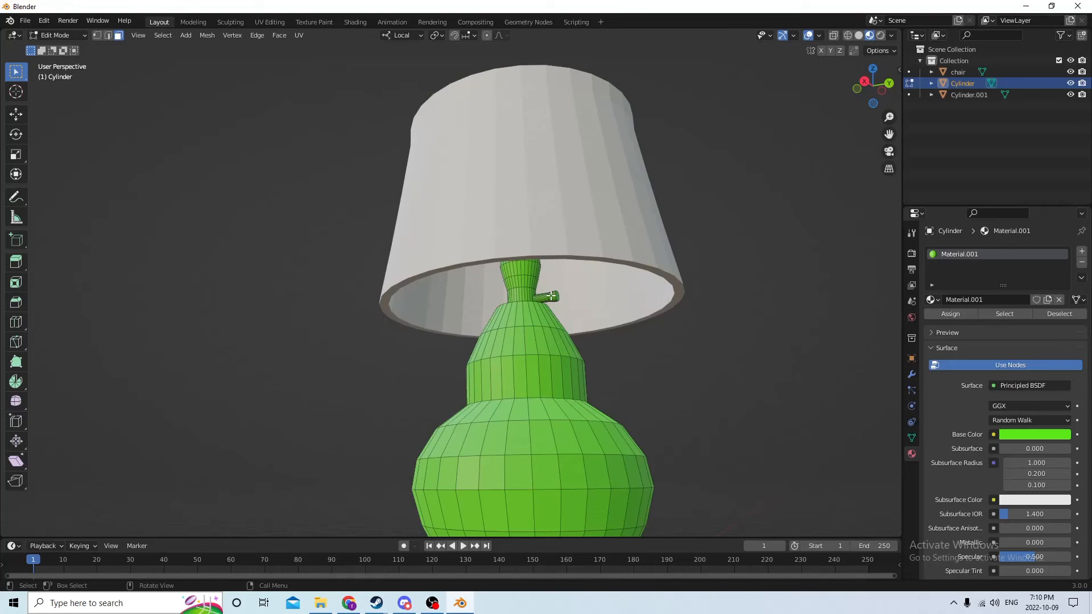
{"action": "key", "text": "l"}
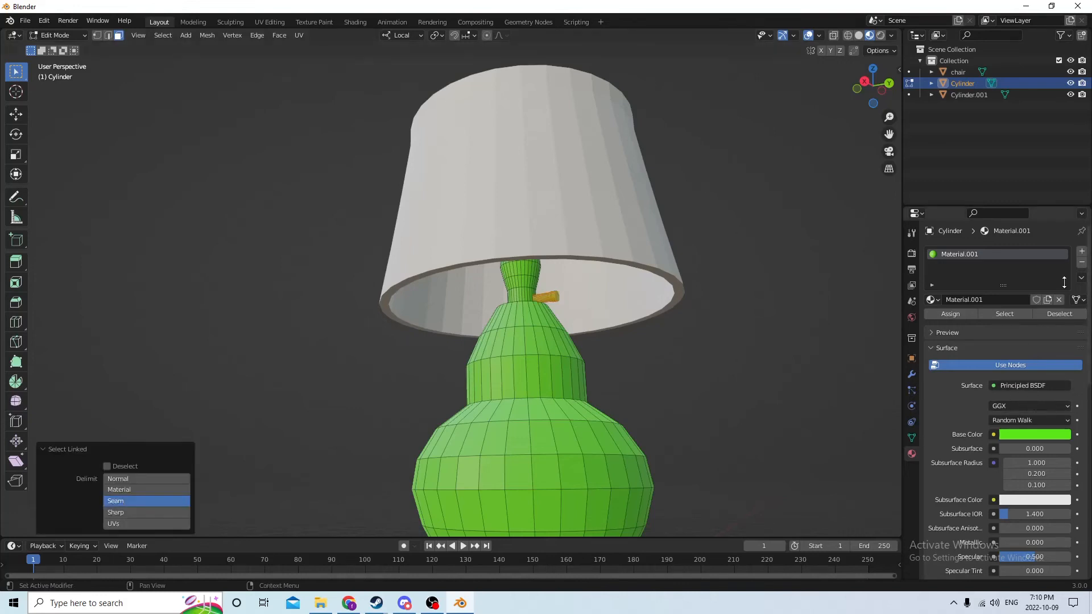
{"action": "left_click", "coordinate": [1082, 252]}
{"action": "left_click", "coordinate": [978, 322]}
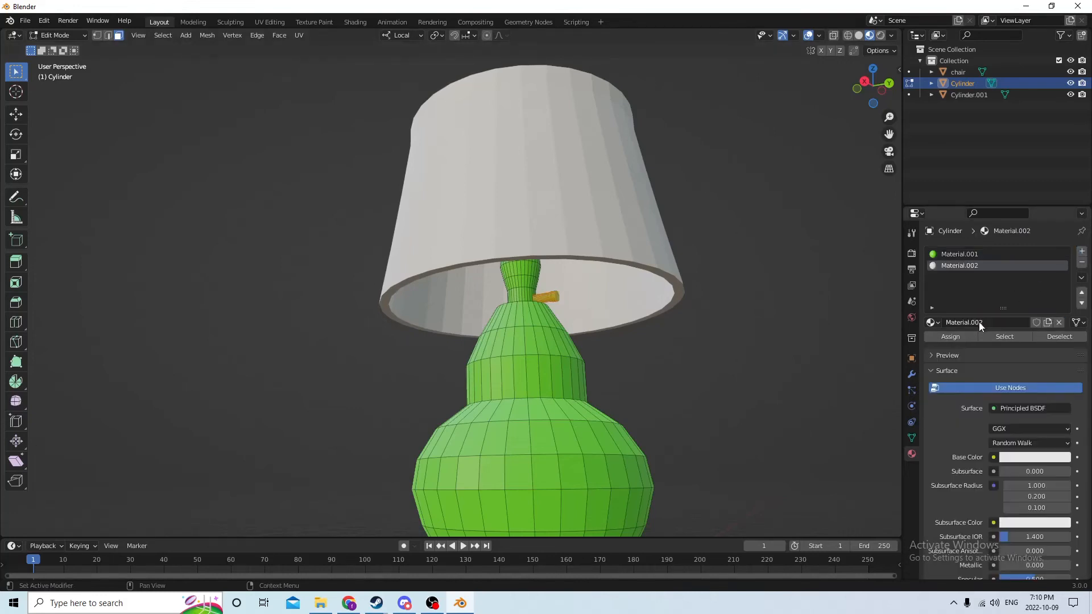
{"action": "left_click", "coordinate": [1012, 457]}
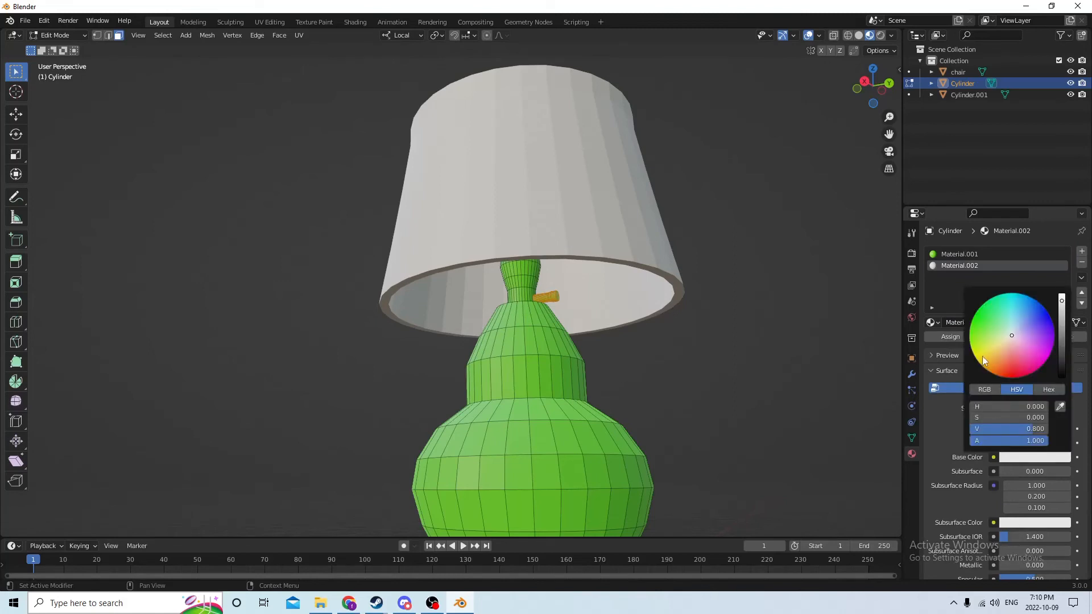
{"action": "left_click_drag", "start_coordinate": [1062, 300], "coordinate": [1062, 361]}
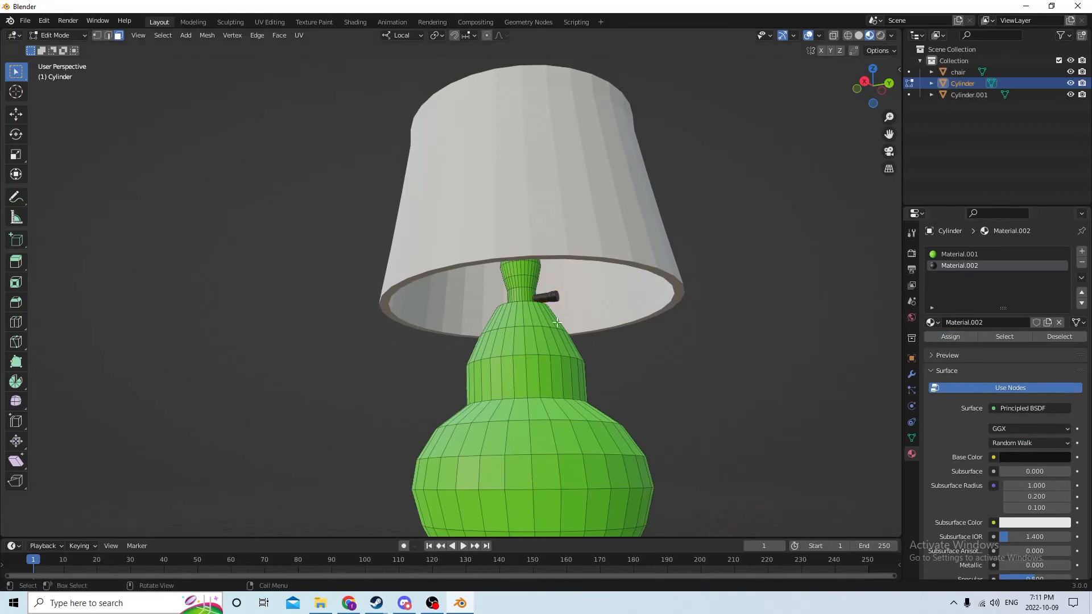
Return to Object Mode and join the lamp shade into the lamp base object
{"action": "middle_click_drag", "start_coordinate": [557, 323], "coordinate": [501, 309]}
{"action": "middle_click_drag", "start_coordinate": [529, 270], "coordinate": [492, 225]}
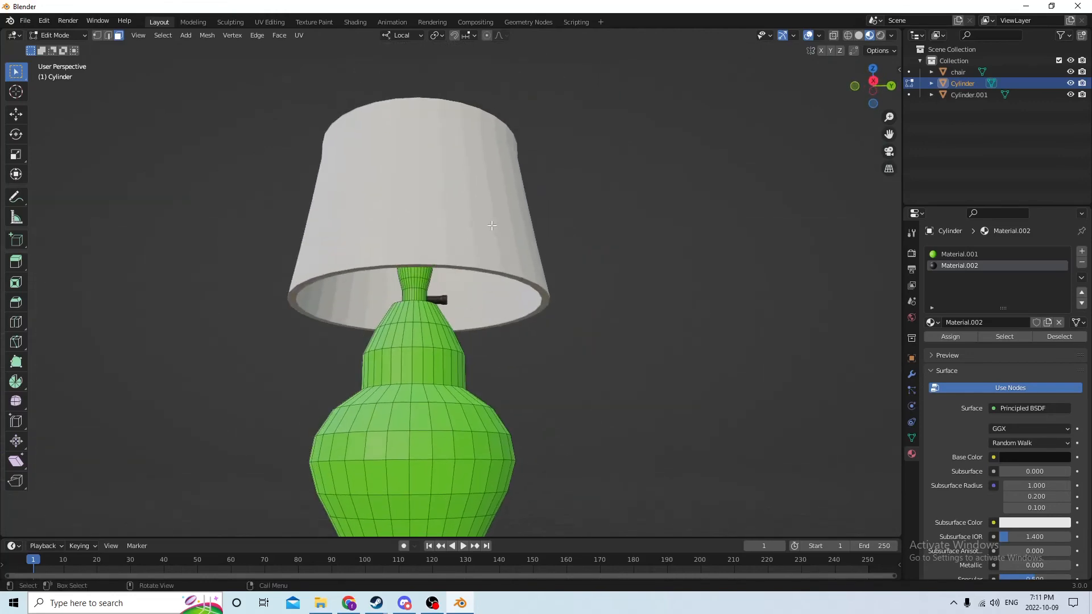
{"action": "middle_click_drag", "start_coordinate": [552, 297], "coordinate": [536, 317]}
{"action": "key", "text": "Tab"}
{"action": "middle_click_drag", "start_coordinate": [605, 278], "coordinate": [583, 266]}
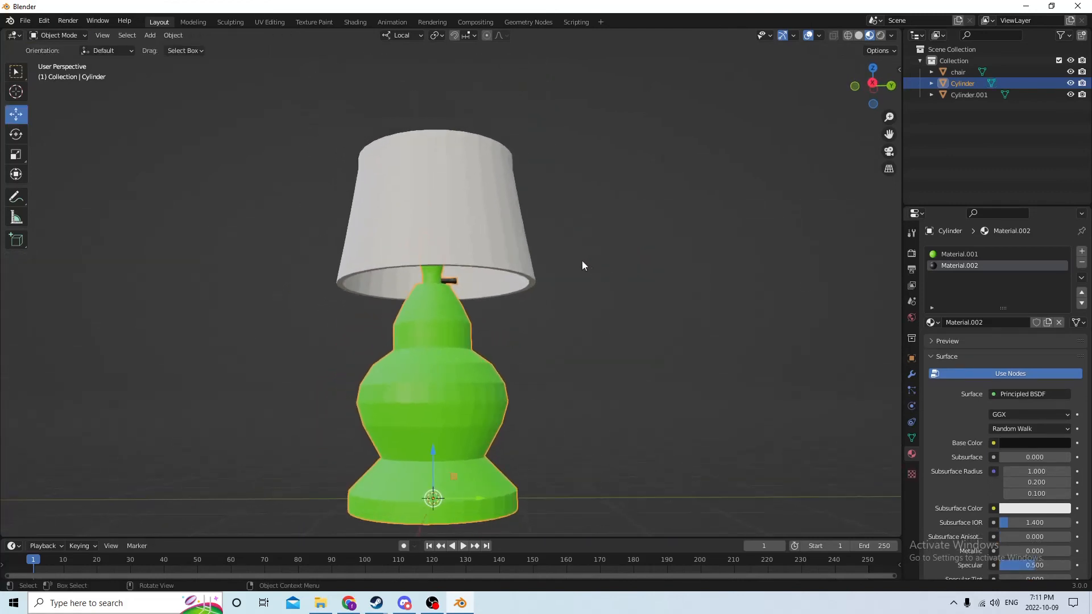
{"action": "left_click", "coordinate": [477, 229]}
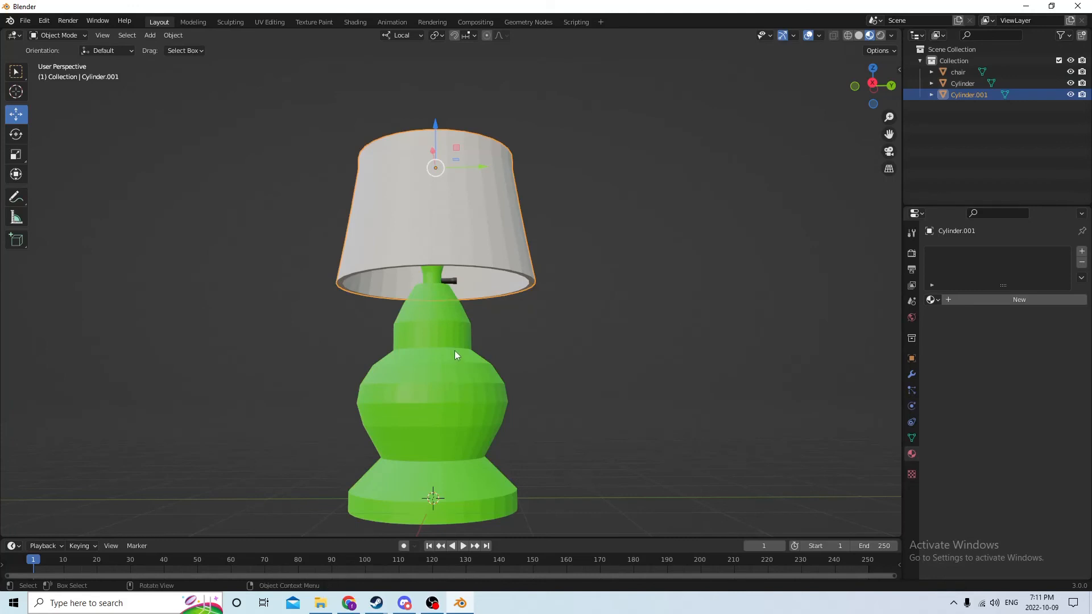
{"action": "left_click", "coordinate": [441, 376], "text": "shift"}
{"action": "key", "text": "ctrl+j"}
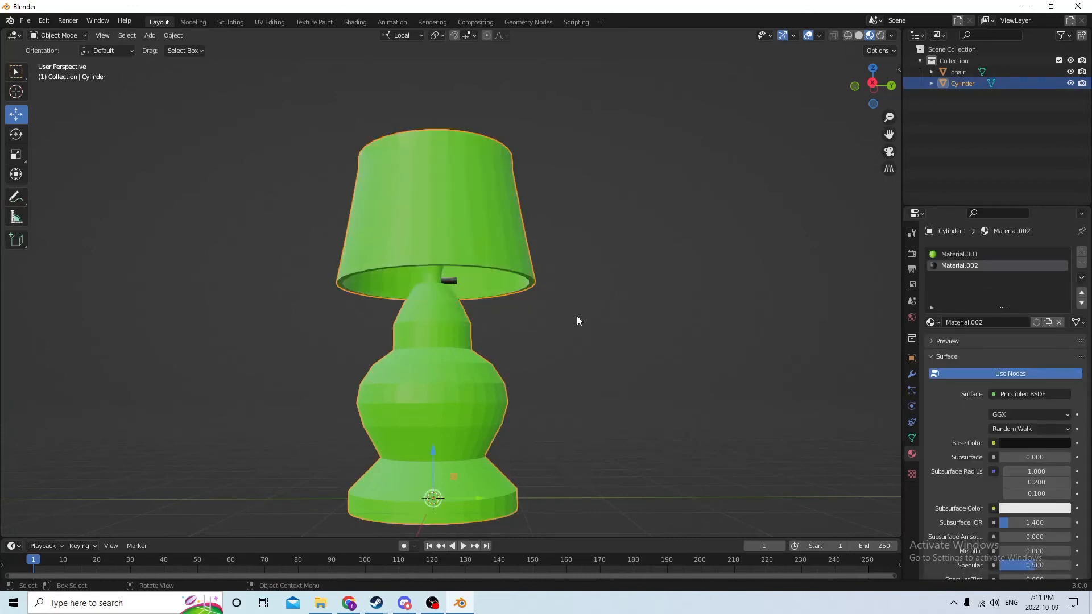
Select the whole lamp shade in Edit Mode and assign it a new material with a cyan base colour
{"action": "mouse_move", "coordinate": [577, 316]}
{"action": "middle_mouse_down"}
{"action": "mouse_move", "coordinate": [559, 326]}
{"action": "mouse_move", "coordinate": [584, 315]}
{"action": "middle_mouse_up"}
{"action": "key", "text": "Tab"}
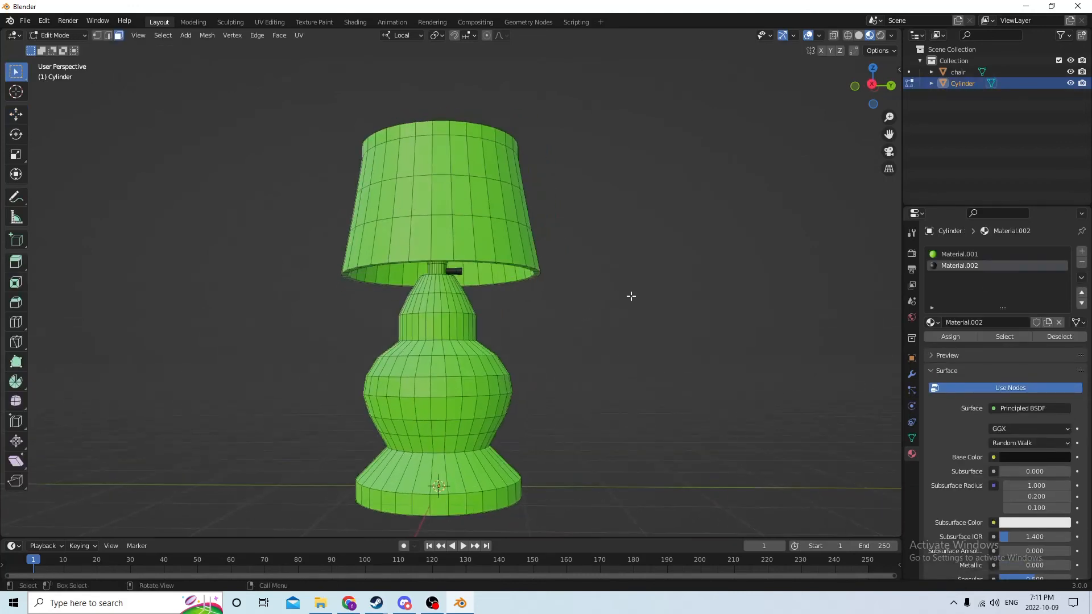
{"action": "key", "text": "l"}
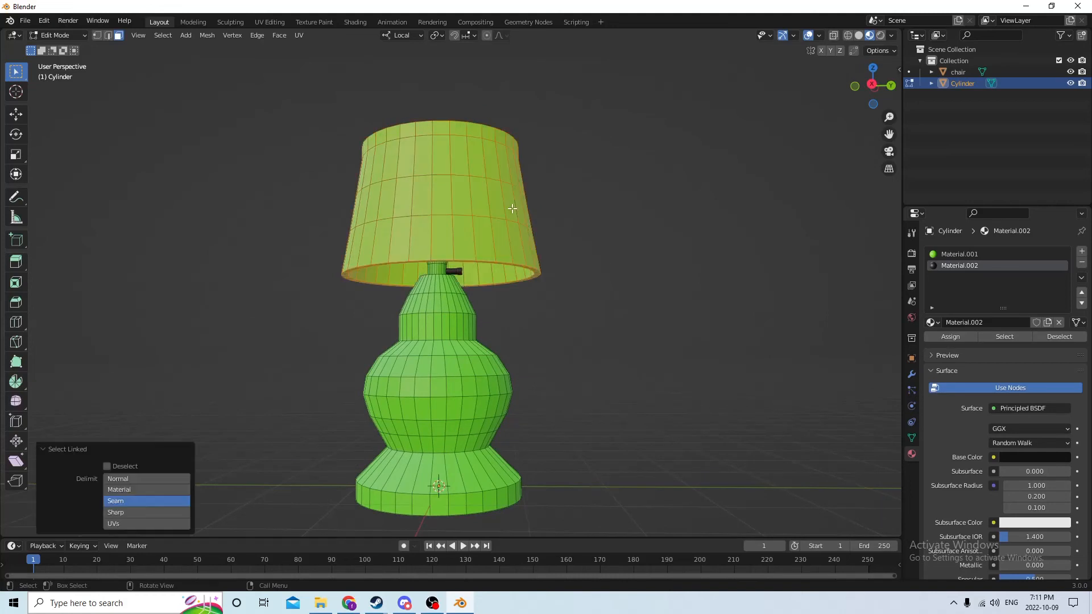
{"action": "left_click", "coordinate": [1082, 252]}
{"action": "left_click", "coordinate": [999, 324]}
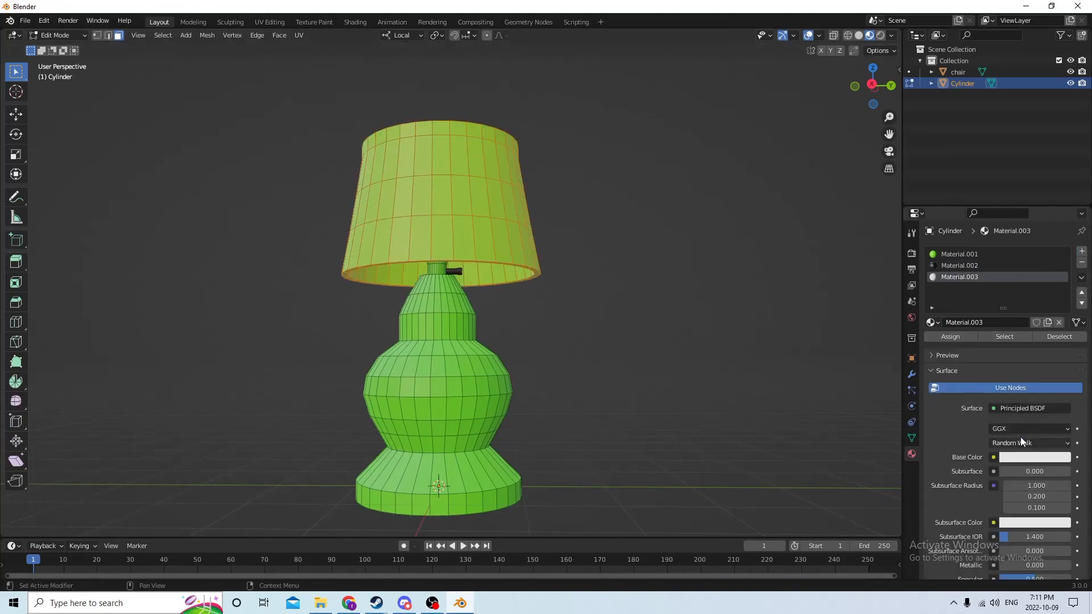
{"action": "left_click", "coordinate": [1013, 459]}
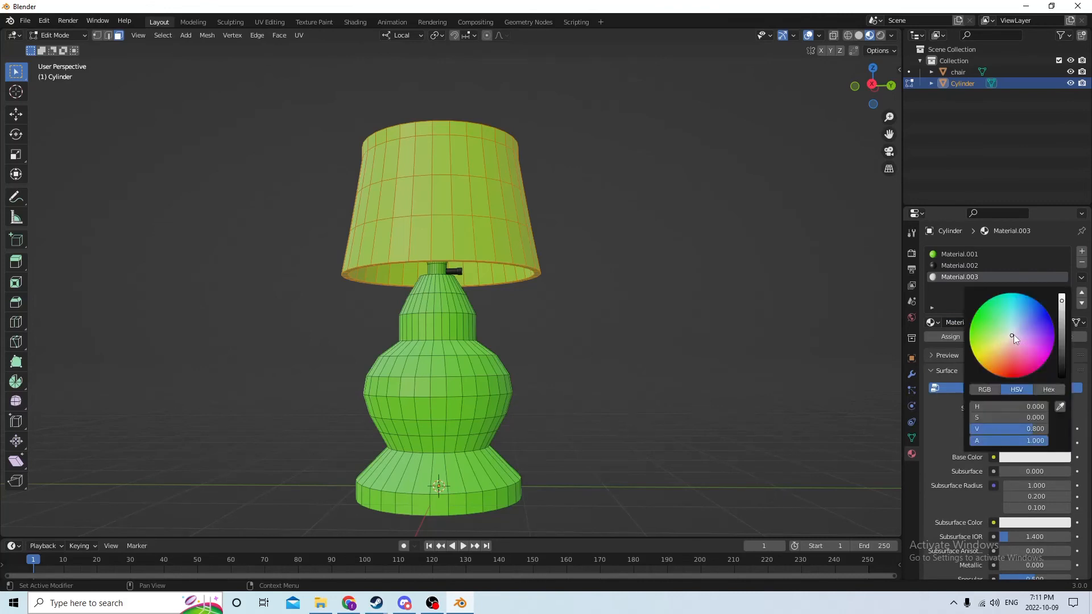
{"action": "left_click_drag", "start_coordinate": [1014, 335], "coordinate": [1015, 302]}
{"action": "left_click", "coordinate": [961, 336]}
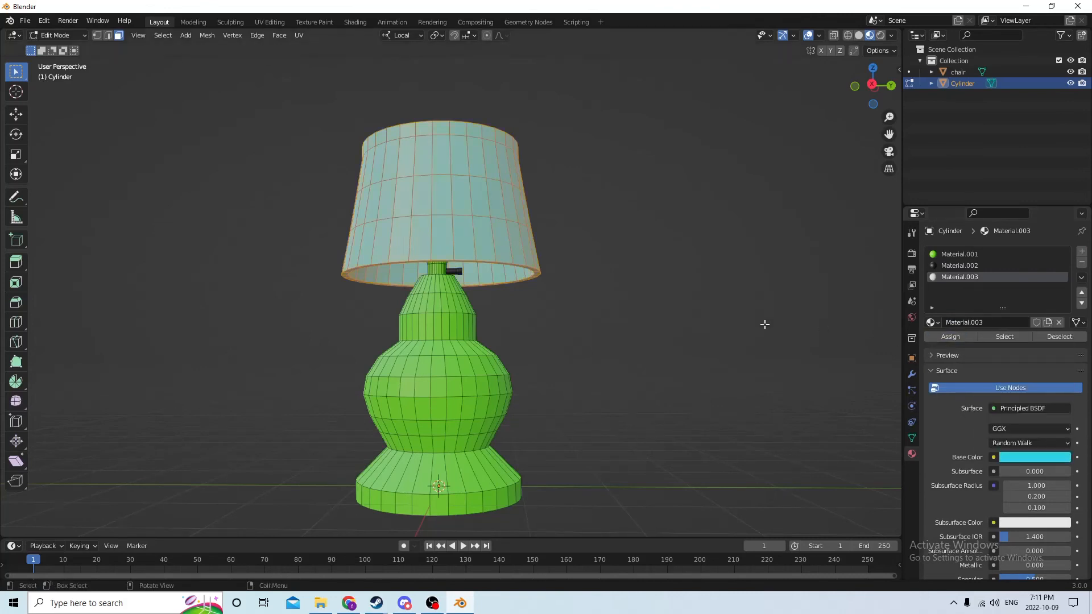
{"action": "left_click", "coordinate": [727, 319]}
Leave the lamp's Edit Mode, open the chair in Edit Mode and deselect all of its faces
{"action": "middle_click_drag", "start_coordinate": [726, 319], "coordinate": [766, 327]}
{"action": "scroll", "coordinate": [763, 348], "scroll_direction": "down", "scroll_amount": 6}
{"action": "scroll", "coordinate": [781, 340], "scroll_direction": "down", "scroll_amount": 5}
{"action": "middle_click_drag", "start_coordinate": [822, 200], "coordinate": [588, 299], "text": "shift"}
{"action": "scroll", "coordinate": [816, 214], "scroll_direction": "up", "scroll_amount": 2}
{"action": "middle_click_drag", "start_coordinate": [745, 401], "coordinate": [675, 391]}
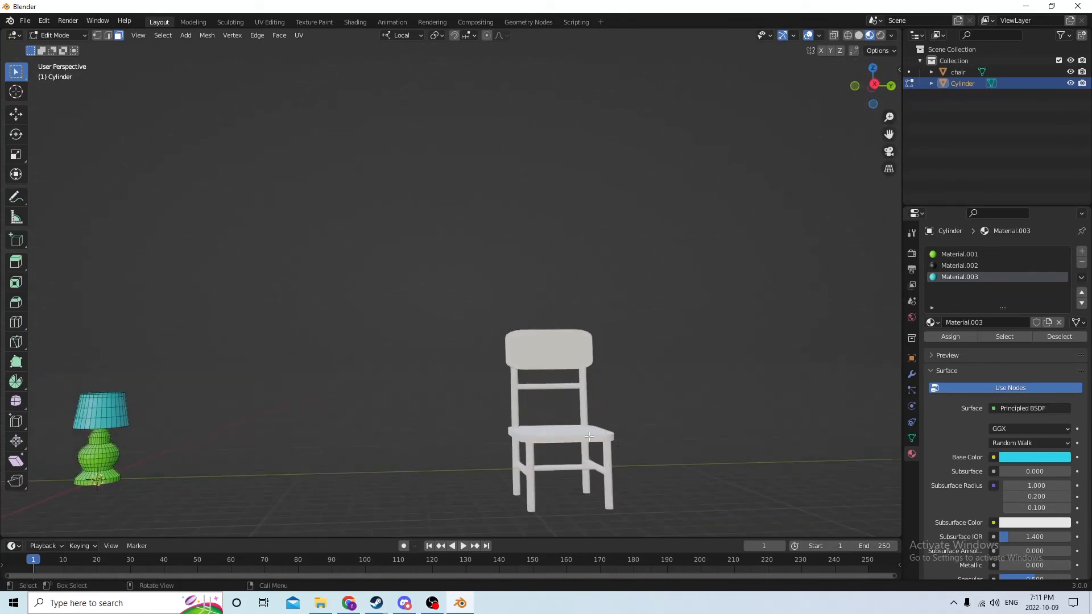
{"action": "key", "text": "Tab"}
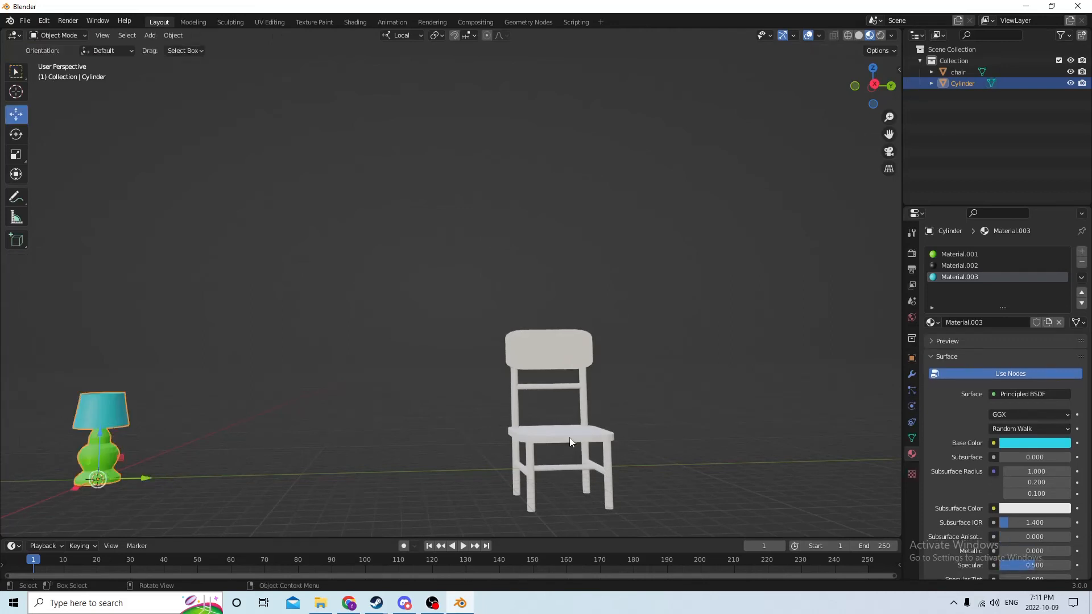
{"action": "left_click", "coordinate": [571, 442]}
{"action": "key", "text": "Tab"}
{"action": "middle_click_drag", "start_coordinate": [687, 442], "coordinate": [685, 422]}
{"action": "middle_click_drag", "start_coordinate": [664, 468], "coordinate": [734, 495]}
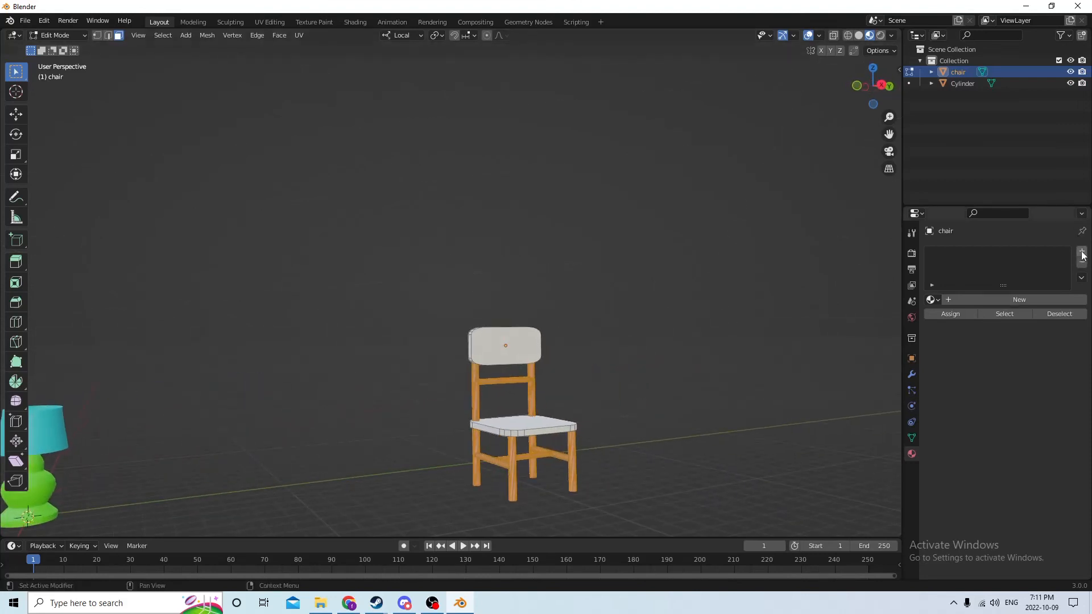
{"action": "mouse_move", "coordinate": [706, 287]}
{"action": "middle_mouse_down"}
{"action": "mouse_move", "coordinate": [732, 283]}
{"action": "mouse_move", "coordinate": [717, 291]}
{"action": "middle_mouse_up"}
{"action": "key", "text": "alt+a"}
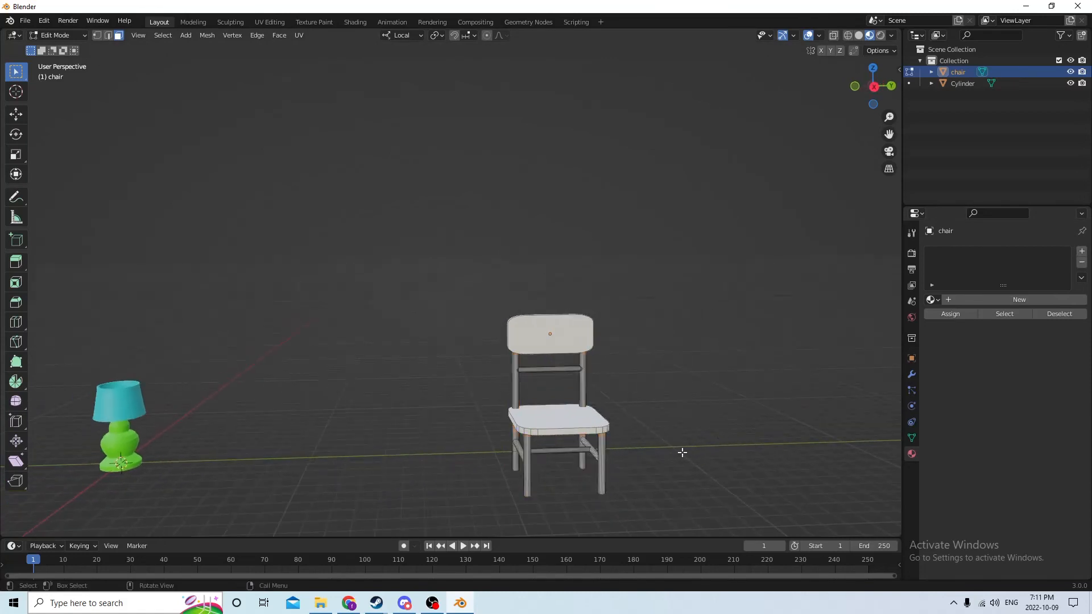
Return to Object Mode and give the whole chair a new material with an orange base colour
{"action": "key", "text": "Tab"}
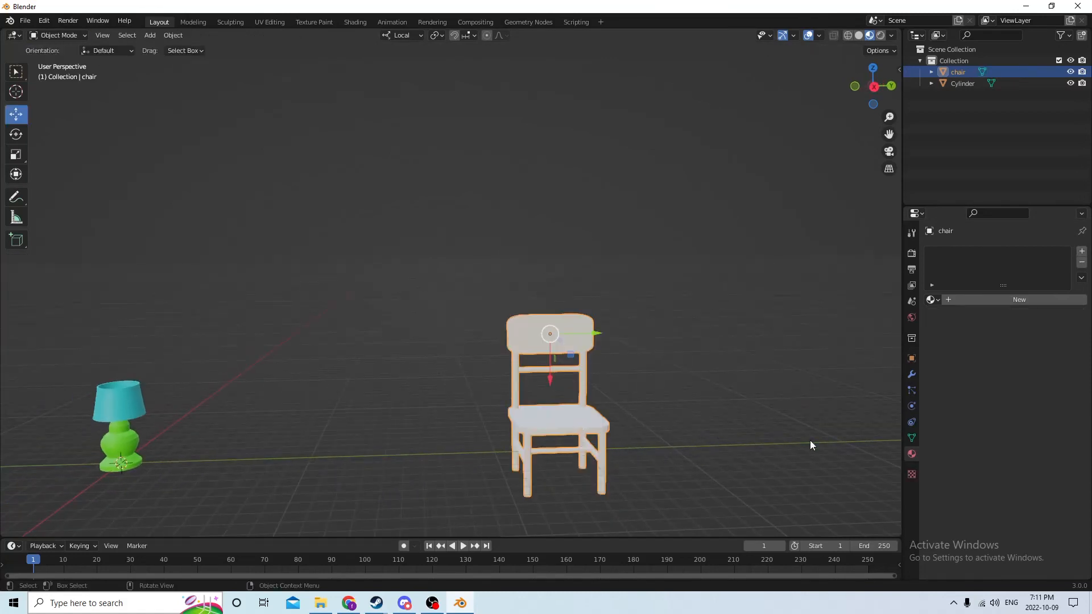
{"action": "key", "text": "Tab"}
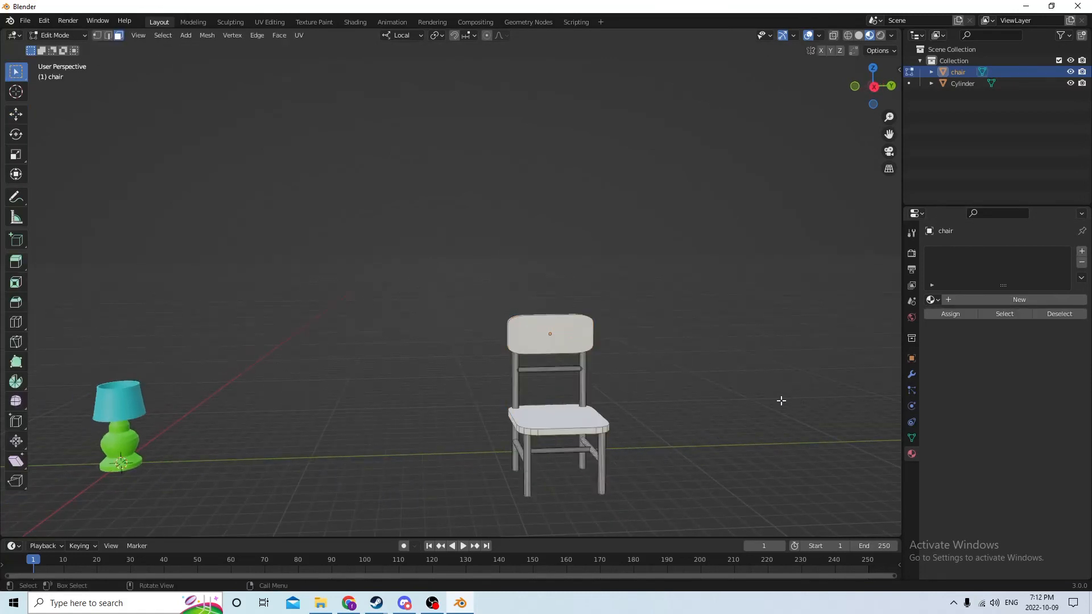
{"action": "key", "text": "Tab"}
{"action": "left_click", "coordinate": [689, 433]}
{"action": "middle_click_drag", "start_coordinate": [689, 433], "coordinate": [687, 376]}
{"action": "left_click", "coordinate": [629, 500]}
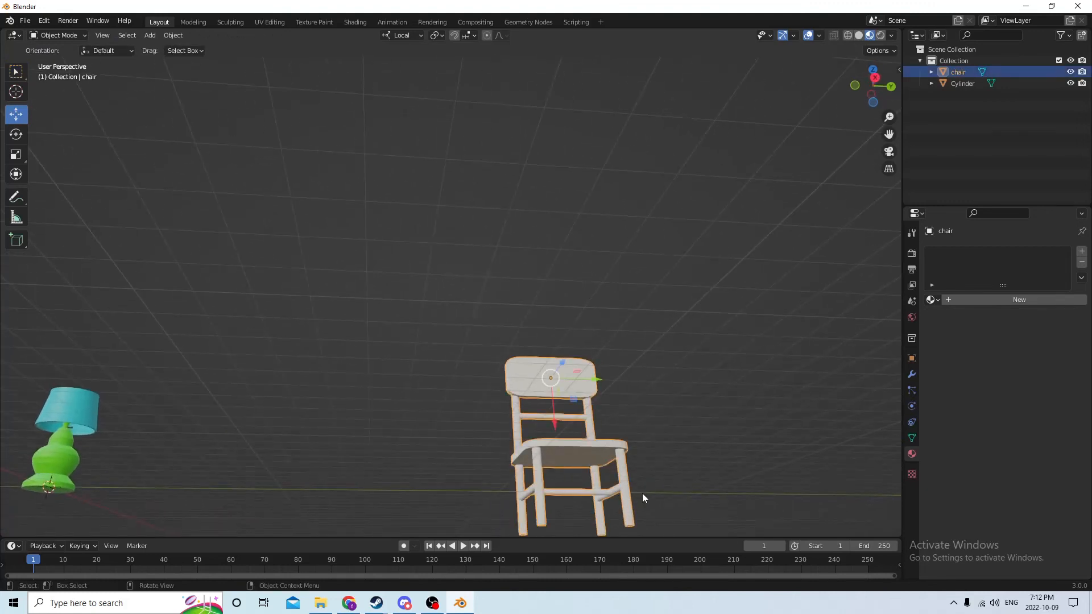
{"action": "middle_click_drag", "start_coordinate": [664, 495], "coordinate": [651, 522]}
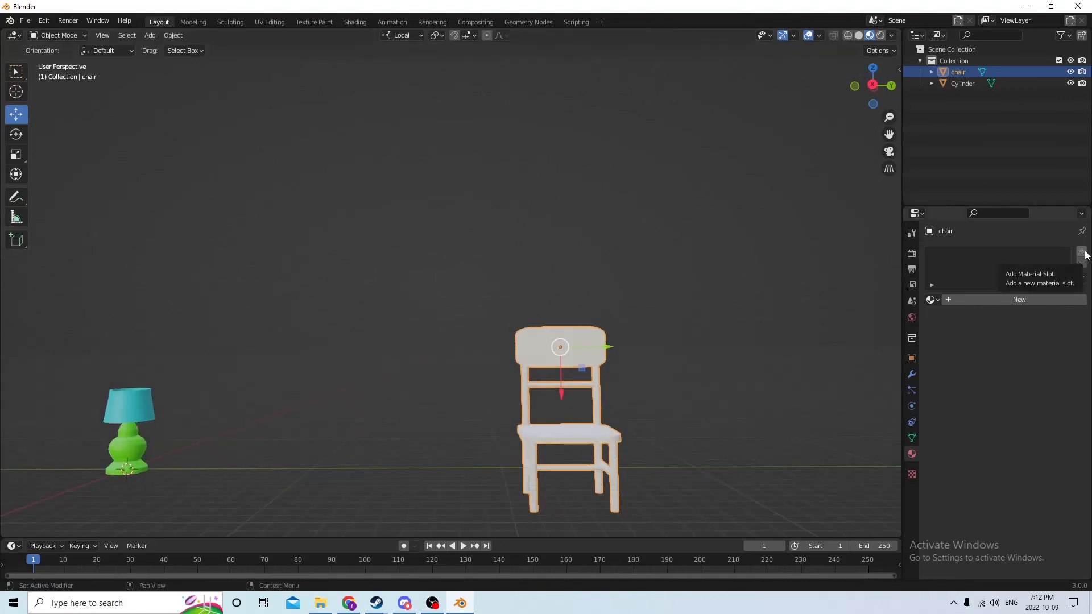
{"action": "left_click", "coordinate": [1083, 253]}
{"action": "left_click", "coordinate": [999, 301]}
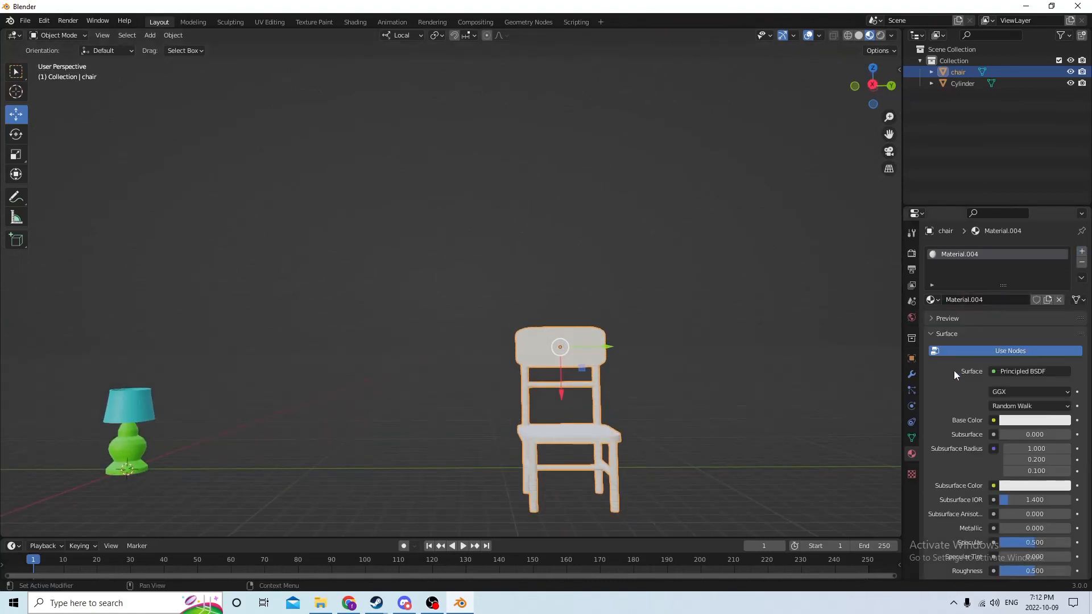
{"action": "left_click", "coordinate": [1017, 421]}
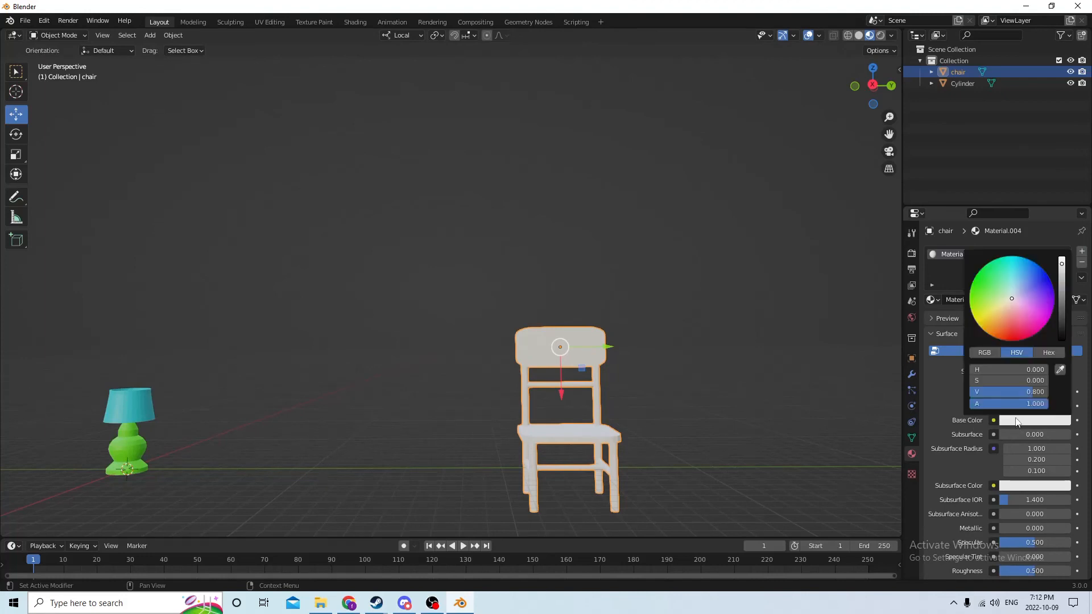
{"action": "left_click_drag", "start_coordinate": [1016, 296], "coordinate": [990, 334]}
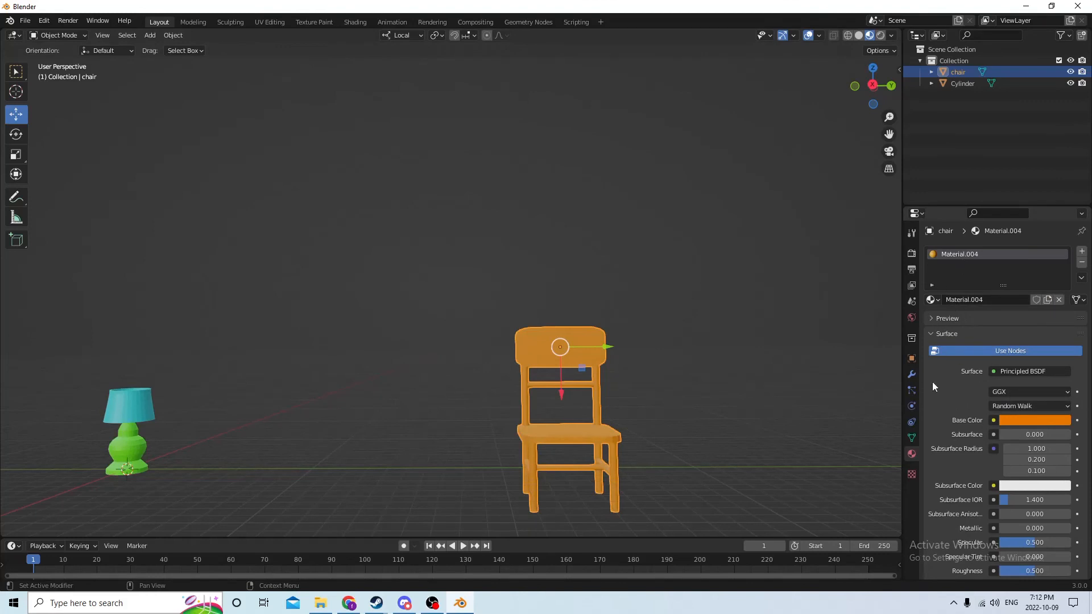
Select all linked faces of the chair's seat and backrest in Edit Mode
{"action": "key", "text": "Tab"}
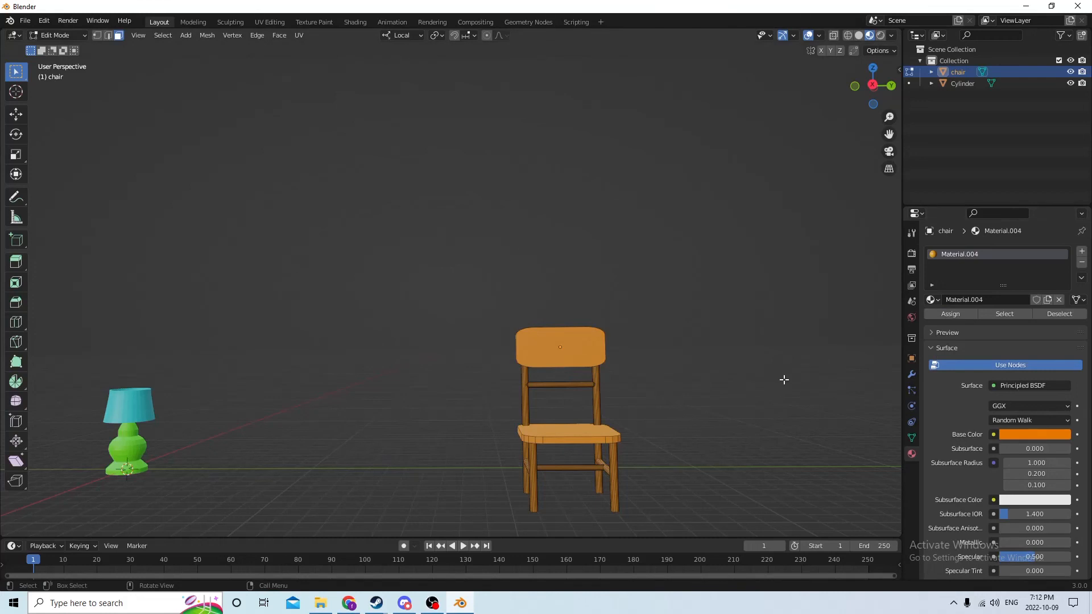
{"action": "middle_click_drag", "start_coordinate": [786, 383], "coordinate": [724, 429]}
{"action": "scroll", "coordinate": [720, 429], "scroll_direction": "up", "scroll_amount": 2}
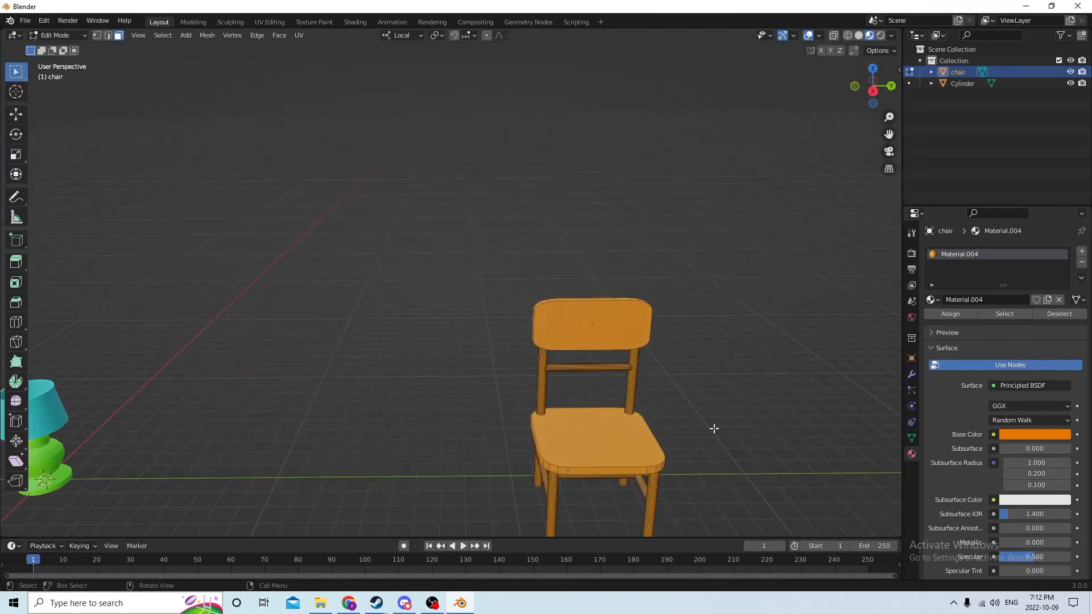
{"action": "key", "text": "ctrl+l"}
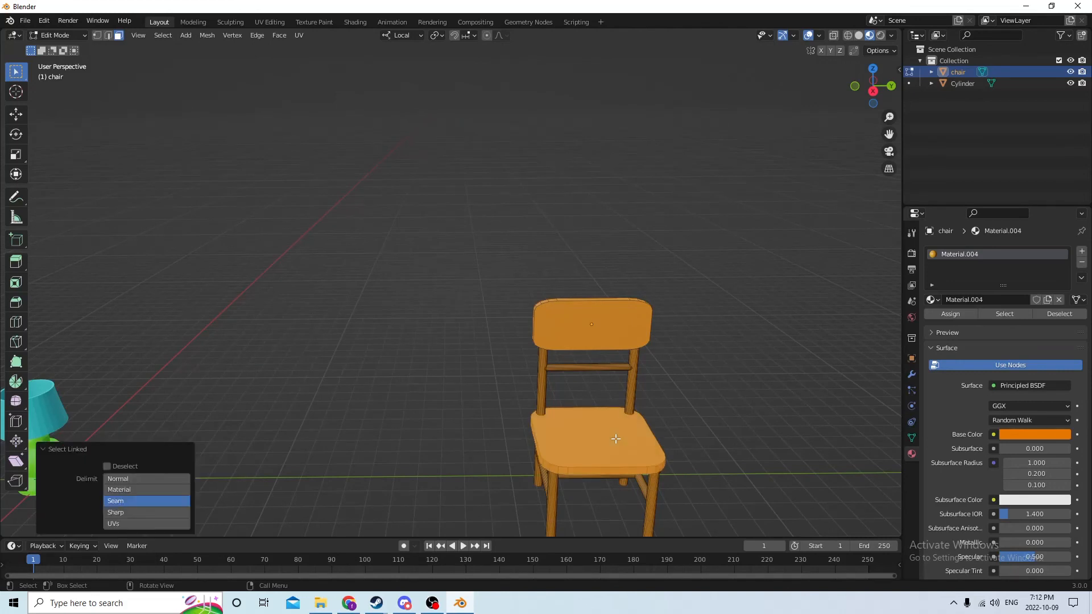
{"action": "left_click", "coordinate": [818, 413]}
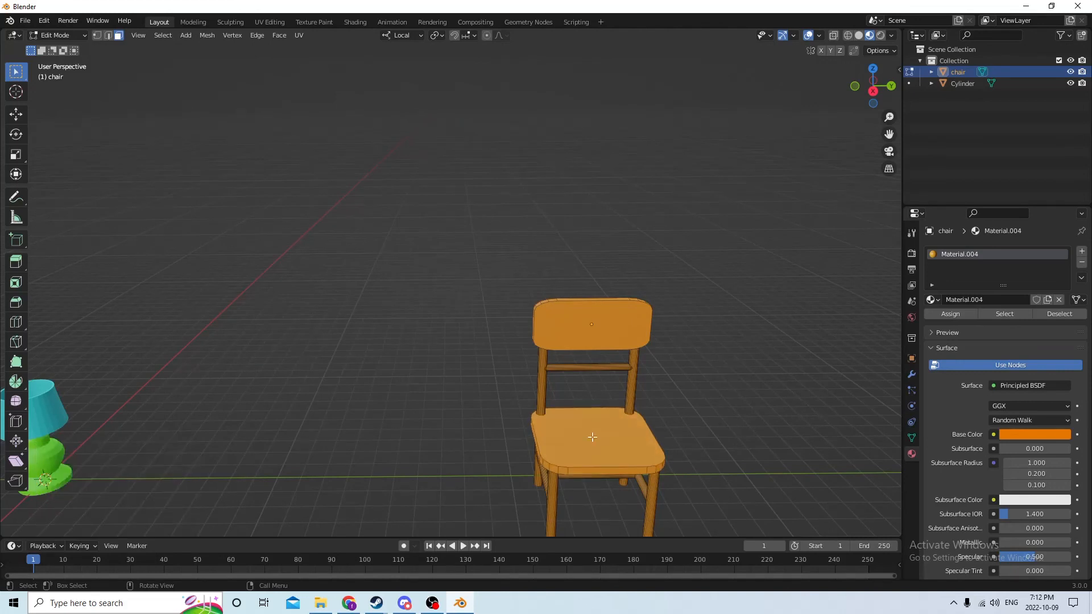
{"action": "key", "text": "l"}
{"action": "key", "text": "l"}
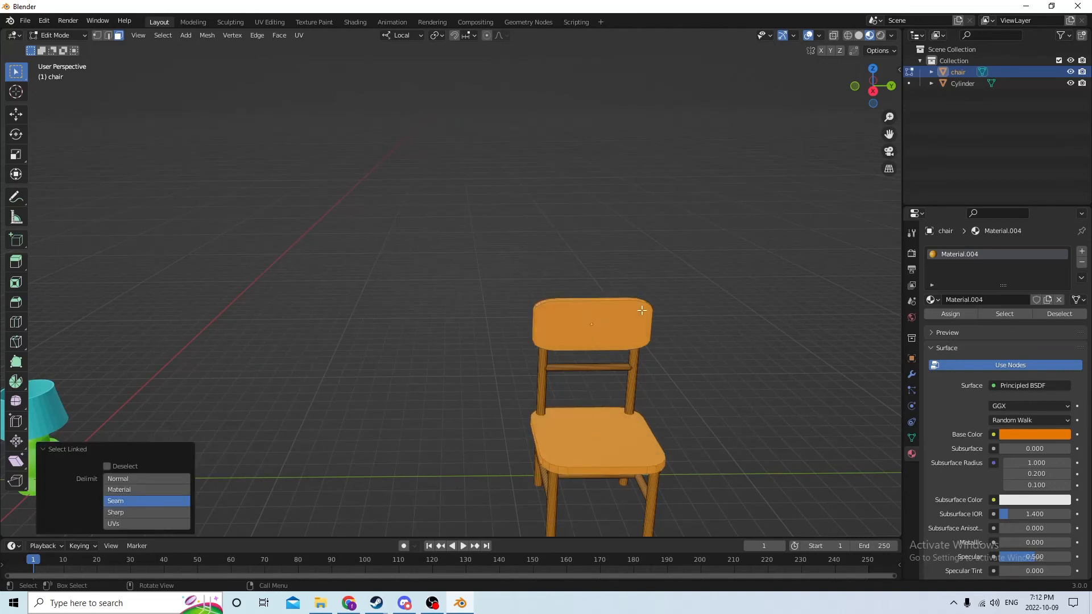
Assign the selected seat and backrest a new material with a green base colour of hue 0.336 and saturation 1
{"action": "left_click", "coordinate": [1082, 254]}
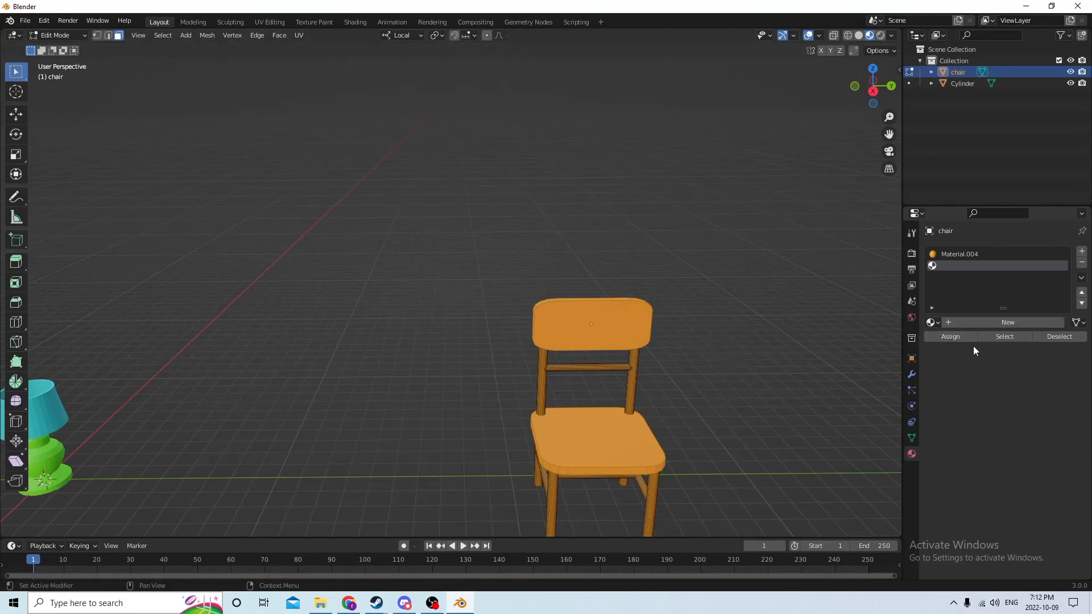
{"action": "left_click", "coordinate": [988, 324]}
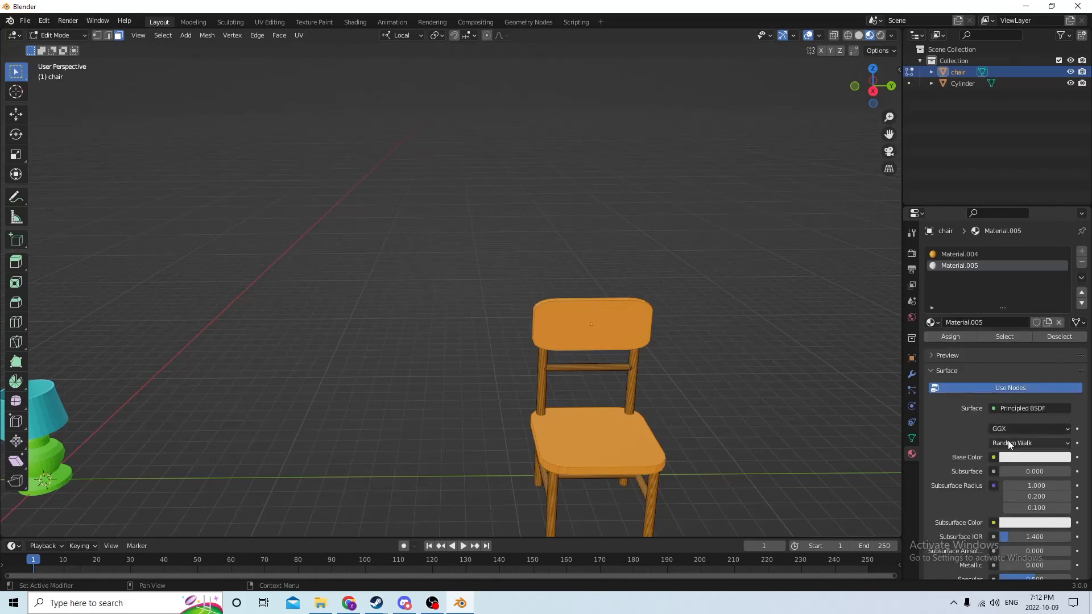
{"action": "left_click", "coordinate": [1017, 459]}
{"action": "left_click_drag", "start_coordinate": [1012, 337], "coordinate": [981, 312]}
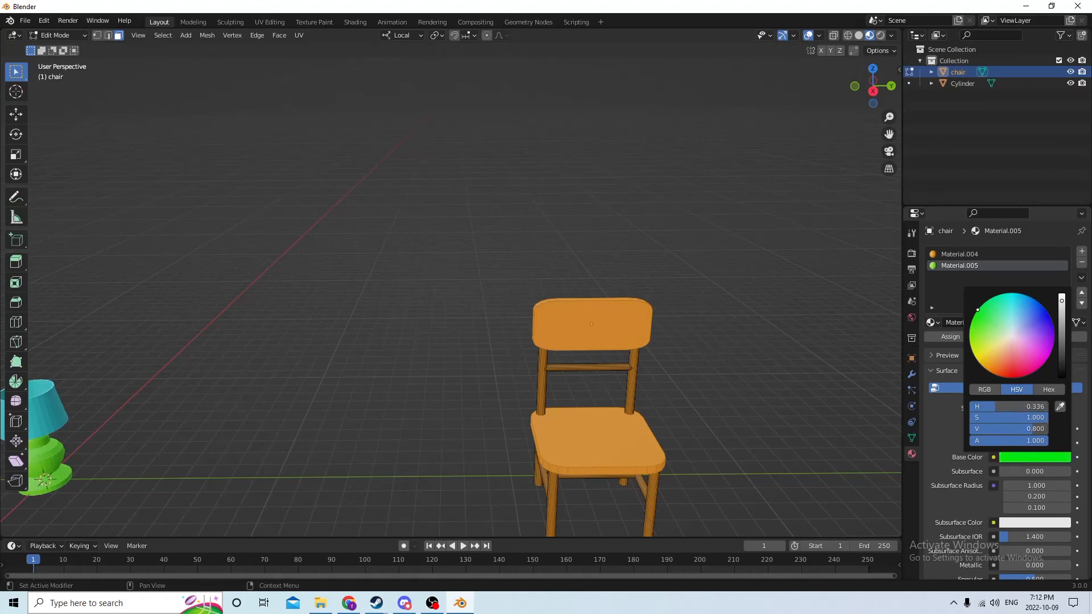
{"action": "left_click", "coordinate": [950, 337]}
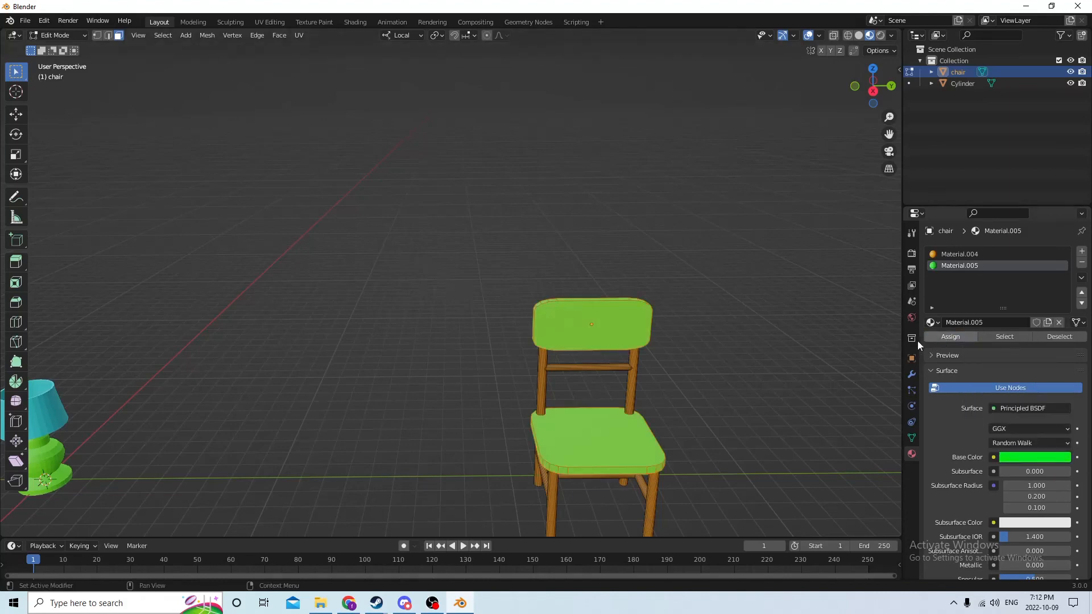
Look over the coloured chair and lamp together from several angles and bring up the file commands
{"action": "scroll", "coordinate": [745, 369], "scroll_direction": "down", "scroll_amount": 1}
{"action": "middle_click_drag", "start_coordinate": [746, 370], "coordinate": [777, 367]}
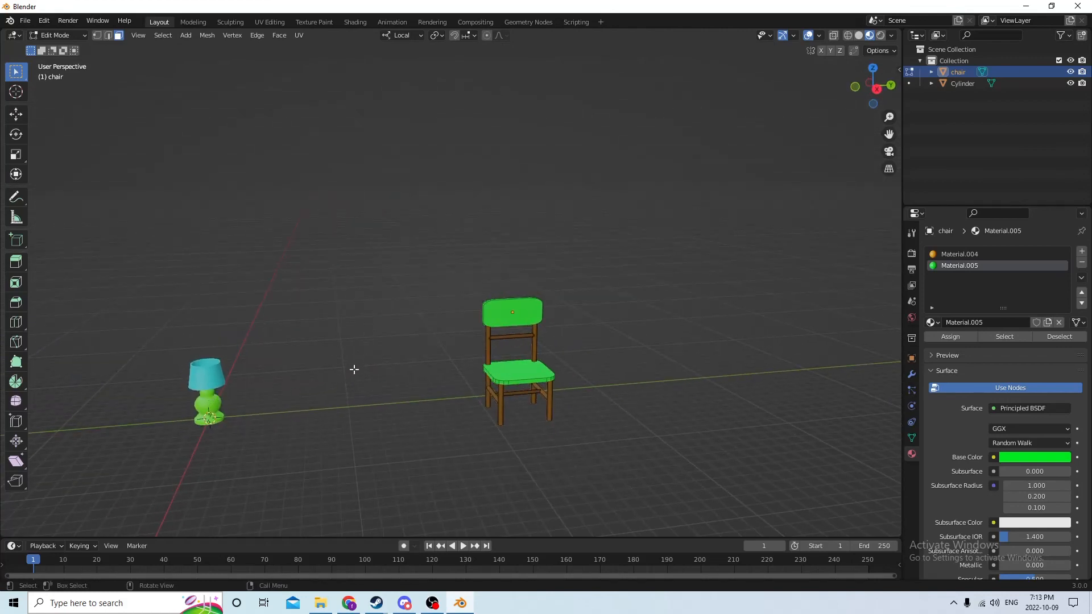
{"action": "middle_click_drag", "start_coordinate": [355, 371], "coordinate": [325, 403]}
{"action": "middle_click_drag", "start_coordinate": [538, 359], "coordinate": [552, 378]}
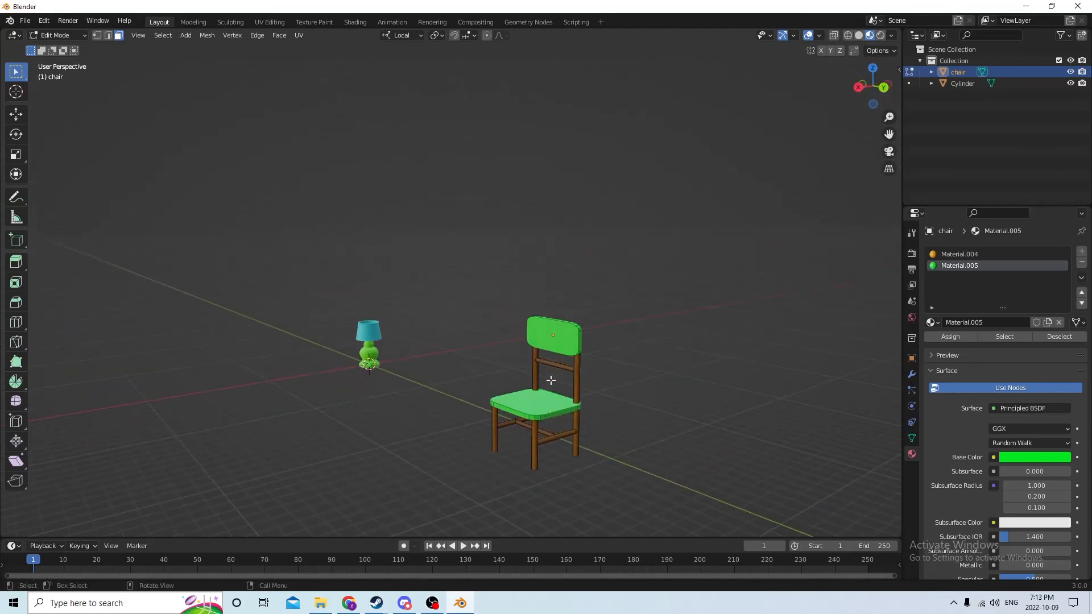
{"action": "middle_click_drag", "start_coordinate": [591, 333], "coordinate": [485, 407]}
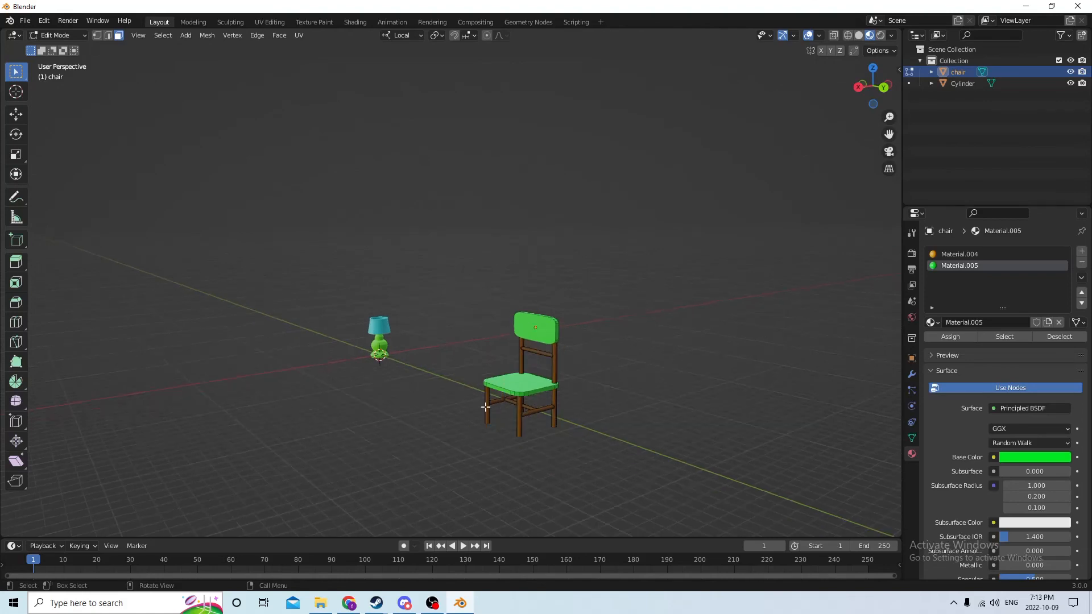
{"action": "middle_click_drag", "start_coordinate": [405, 384], "coordinate": [408, 355]}
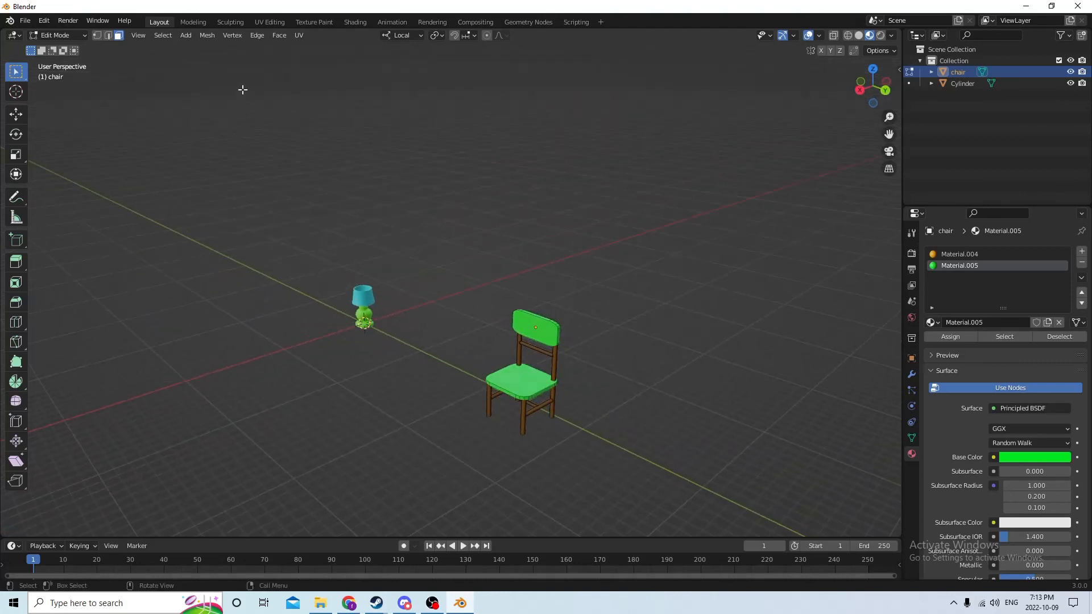
{"action": "left_click", "coordinate": [26, 23]}
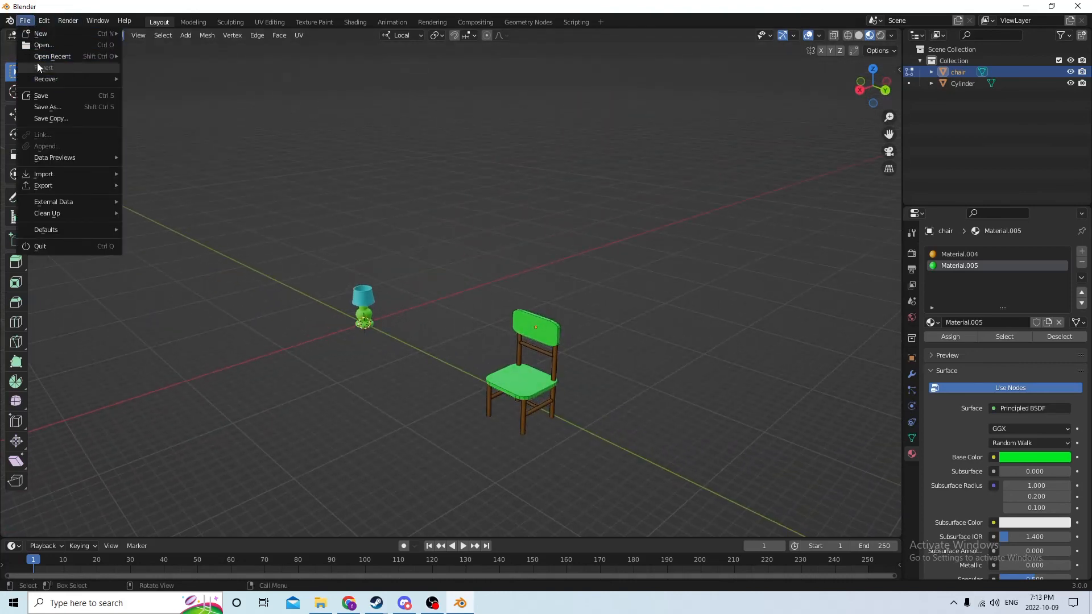